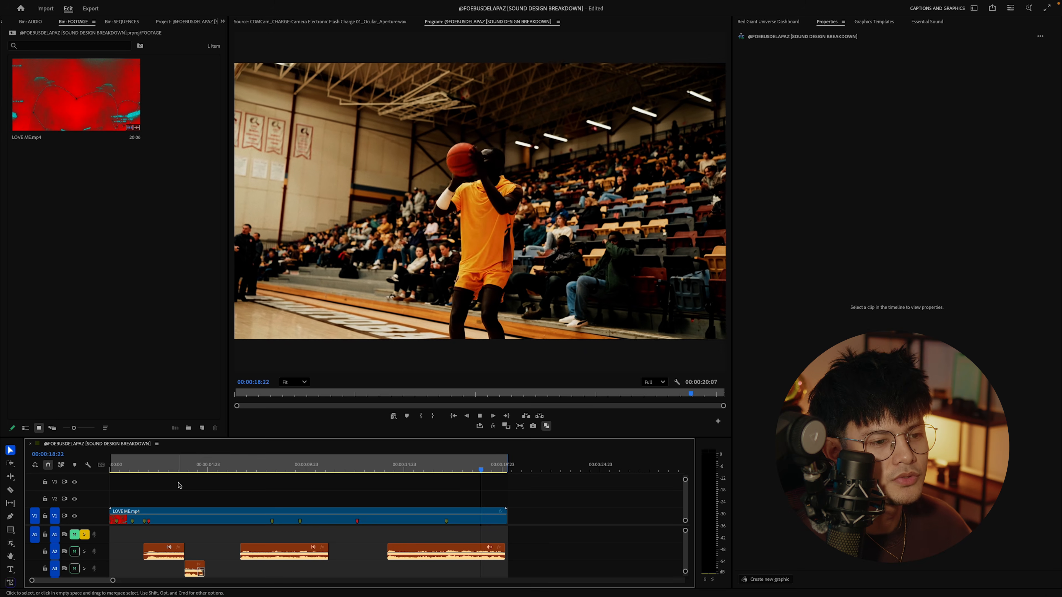
- Play the whole sequence from its first frame to the end
key("Home")
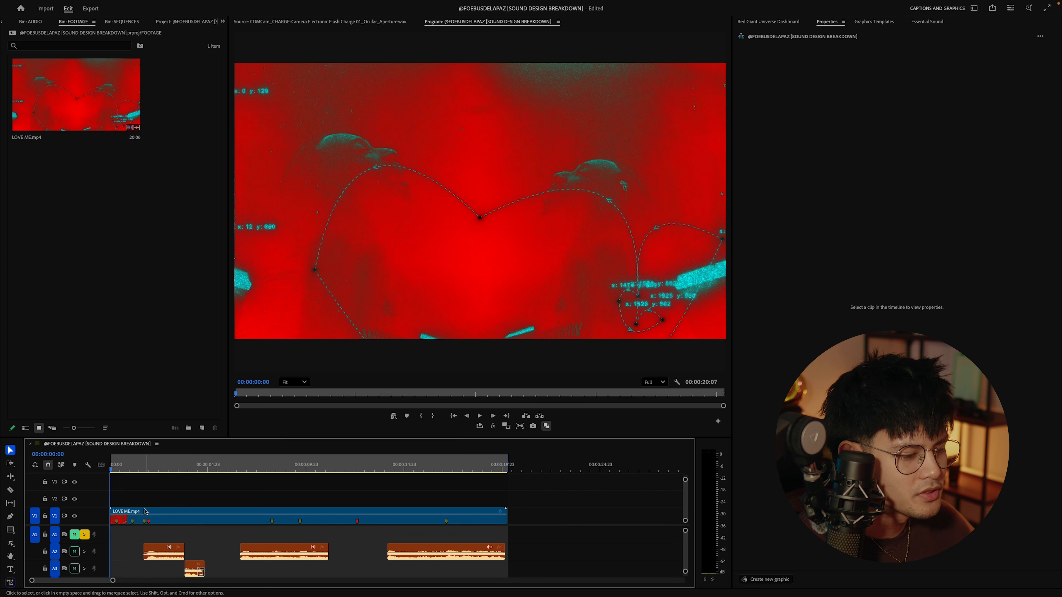
key("space")
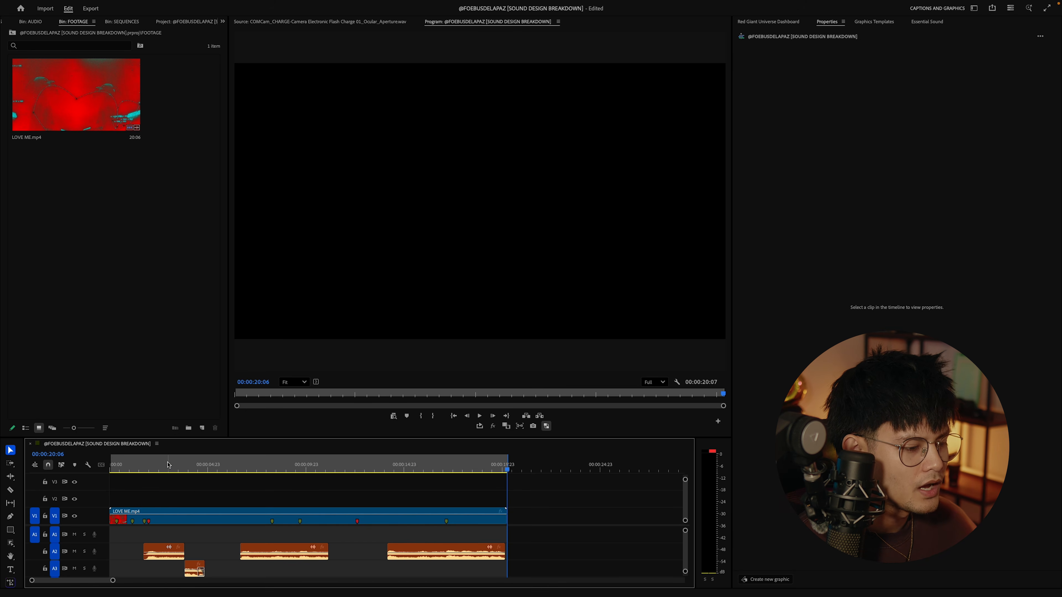
- Hide video track V1 to hear the sequence's audio without picture, and show V1 again at about 2 seconds
left_click(115, 469)
left_click(74, 517)
key("space")
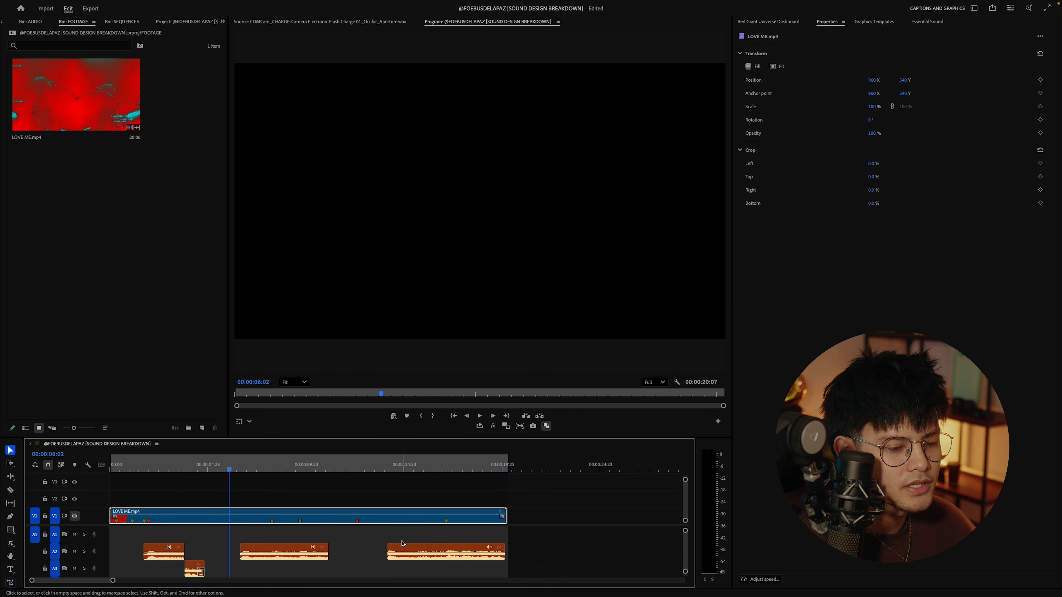
left_click(120, 468)
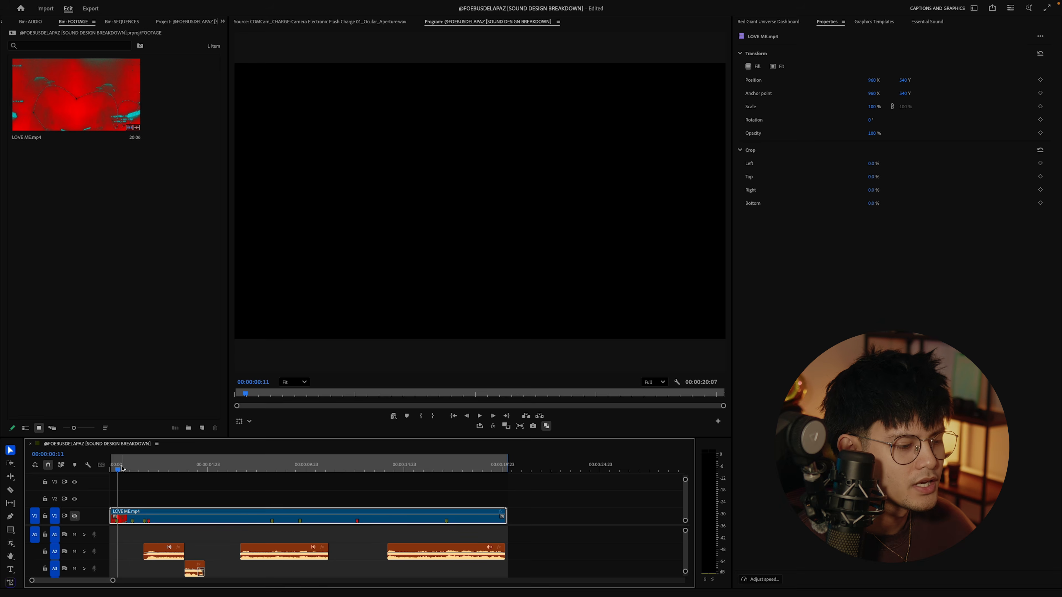
left_click(75, 516)
left_click(159, 469)
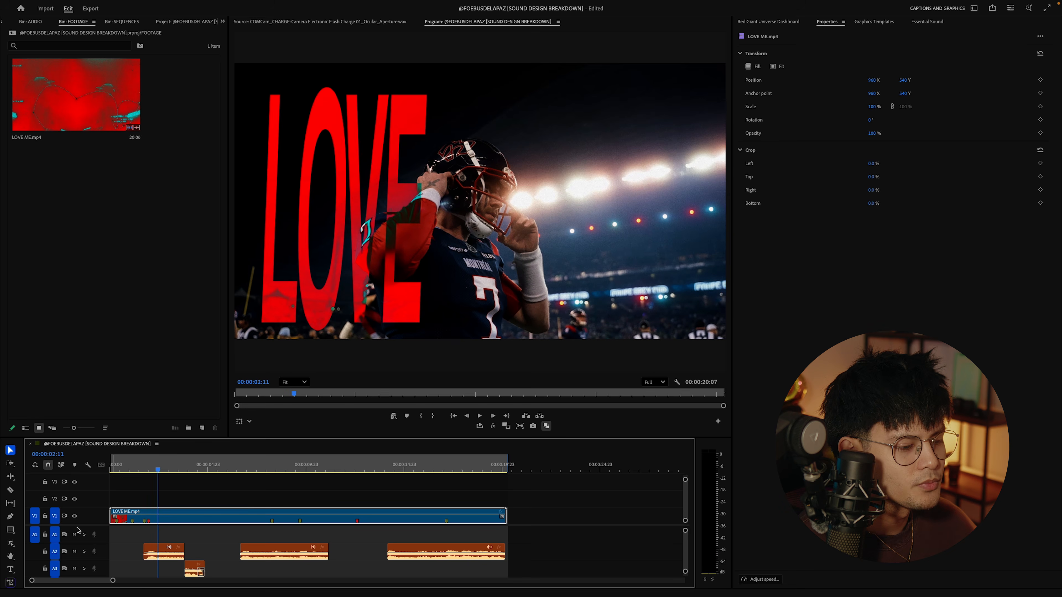
- Solo and mute audio track A1, and play the opening shots up to the LOVE ME title without music
left_click(84, 538)
left_click_drag(154, 469, 329, 474)
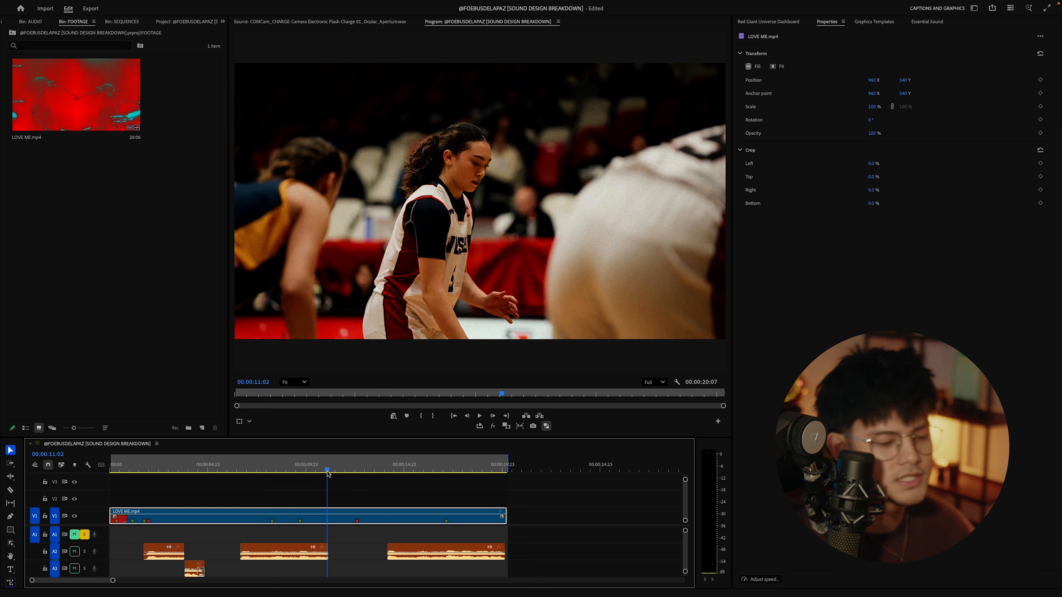
left_click(134, 469)
key("space")
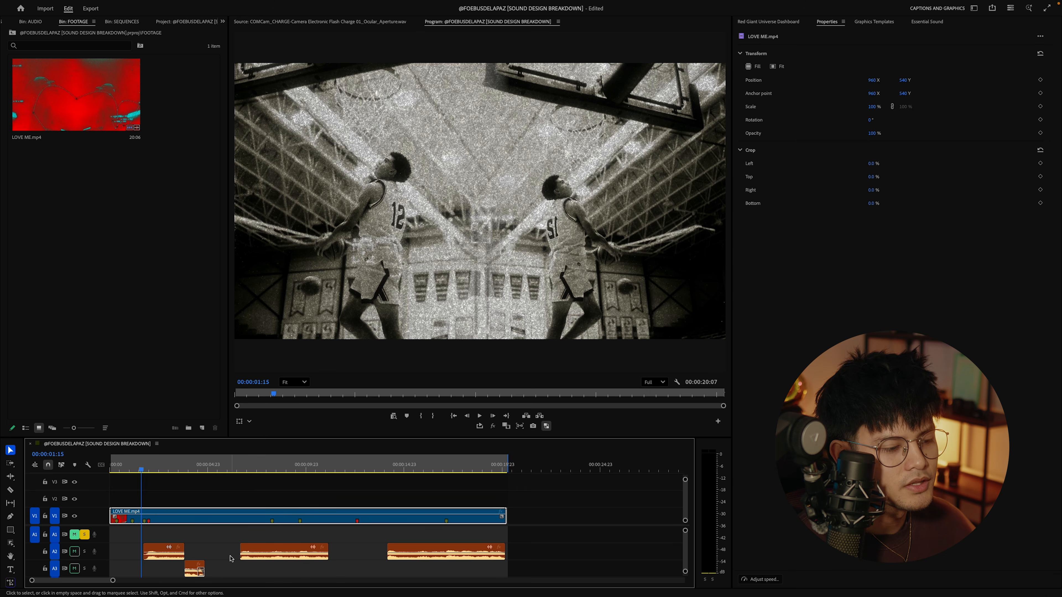
left_click(119, 466)
key("space")
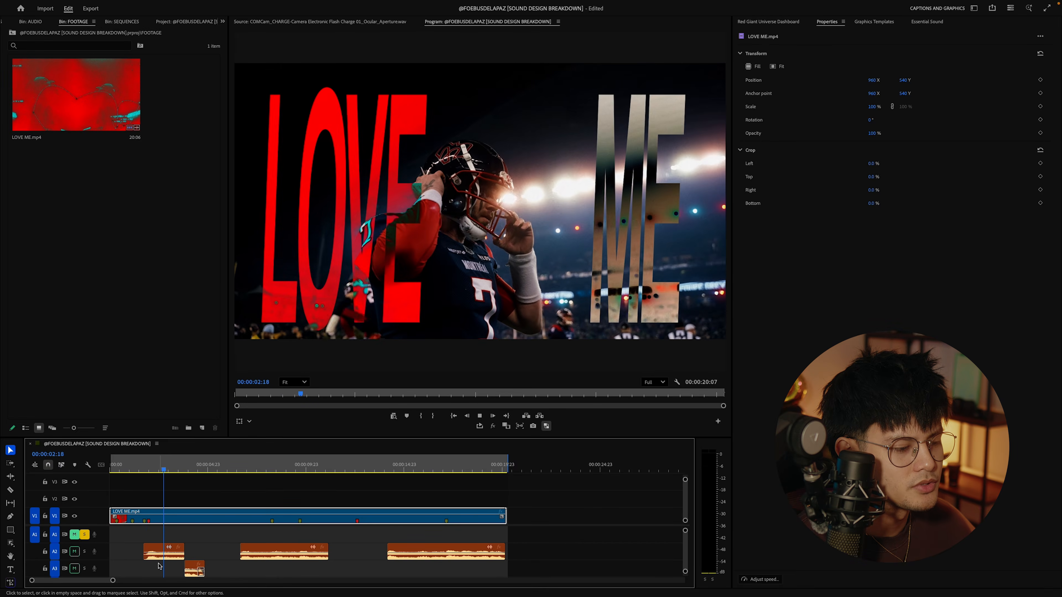
key("space")
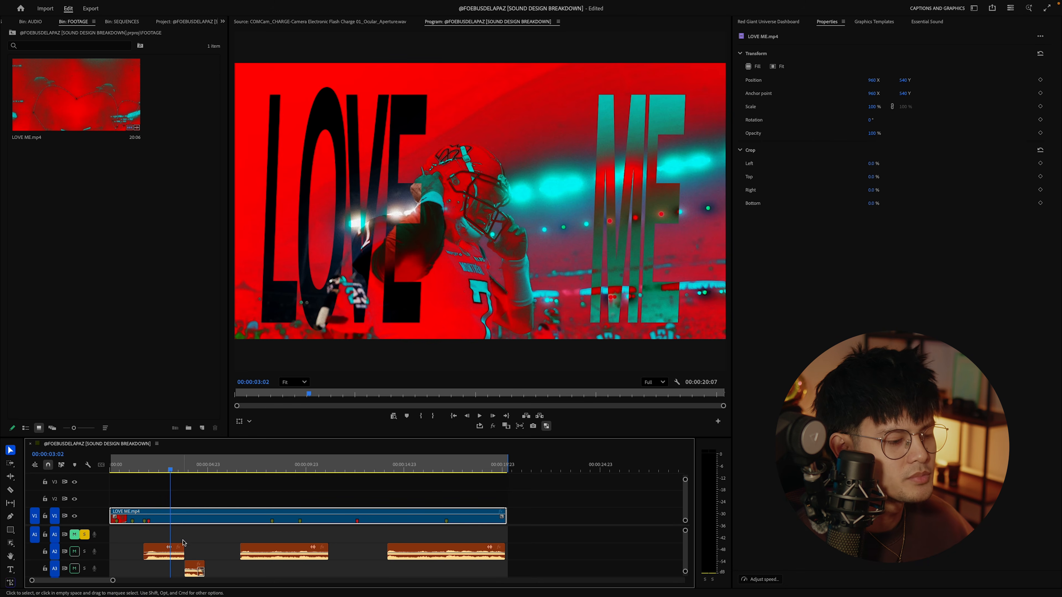
- Move the audio clips up one track so the LOVE ME.mp3 clips start on A1, and play the opening section
key("grave")
left_click_drag(129, 334, 131, 318)
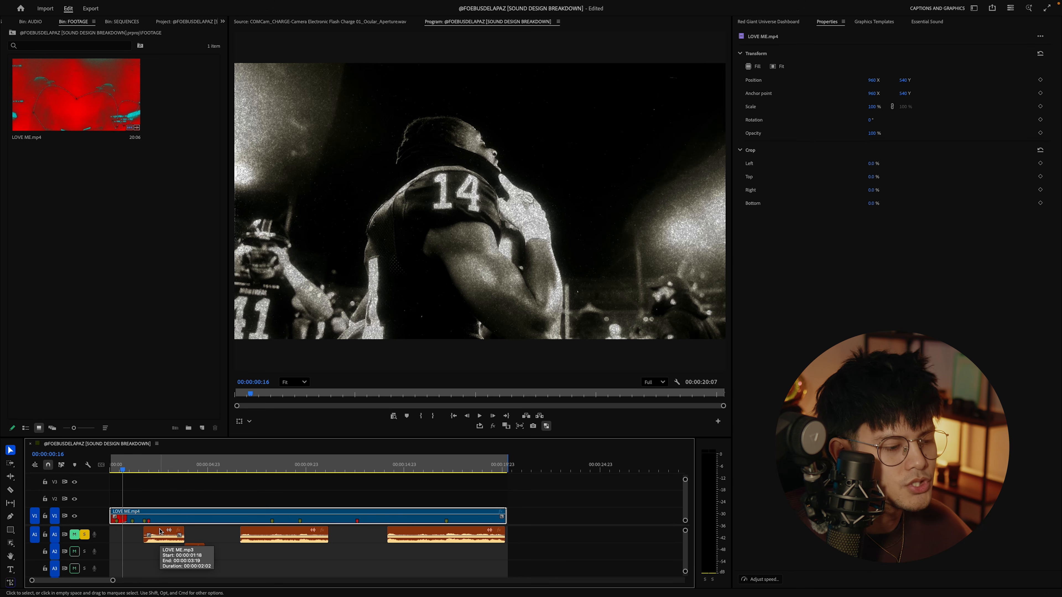
key("space")
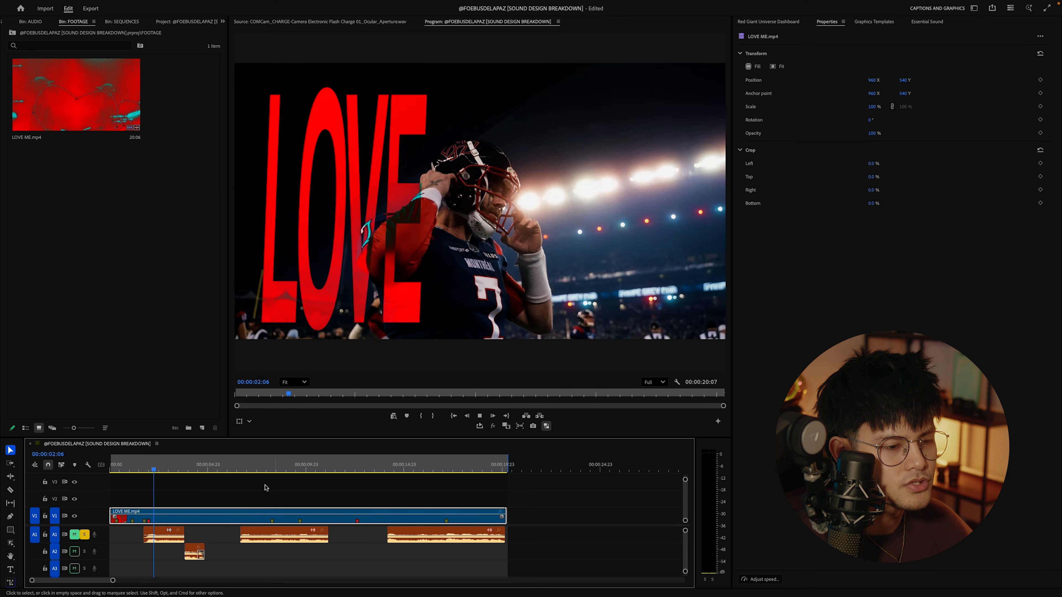
key("space")
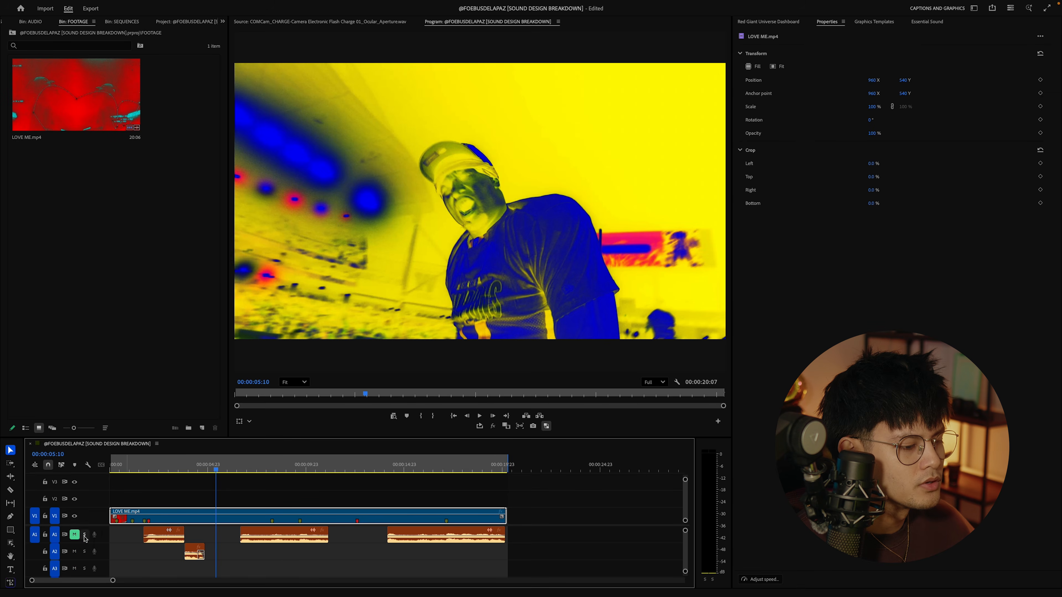
- Scrub from the sequence start through the mirrored basketball shot to the LOVE ME title
key("Home")
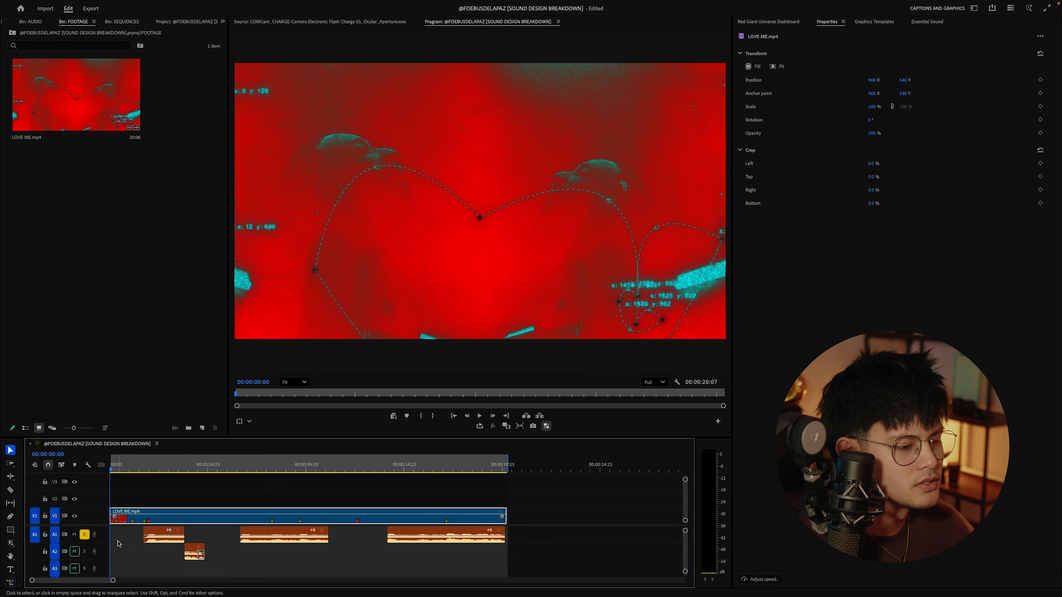
left_click_drag(114, 470, 146, 471)
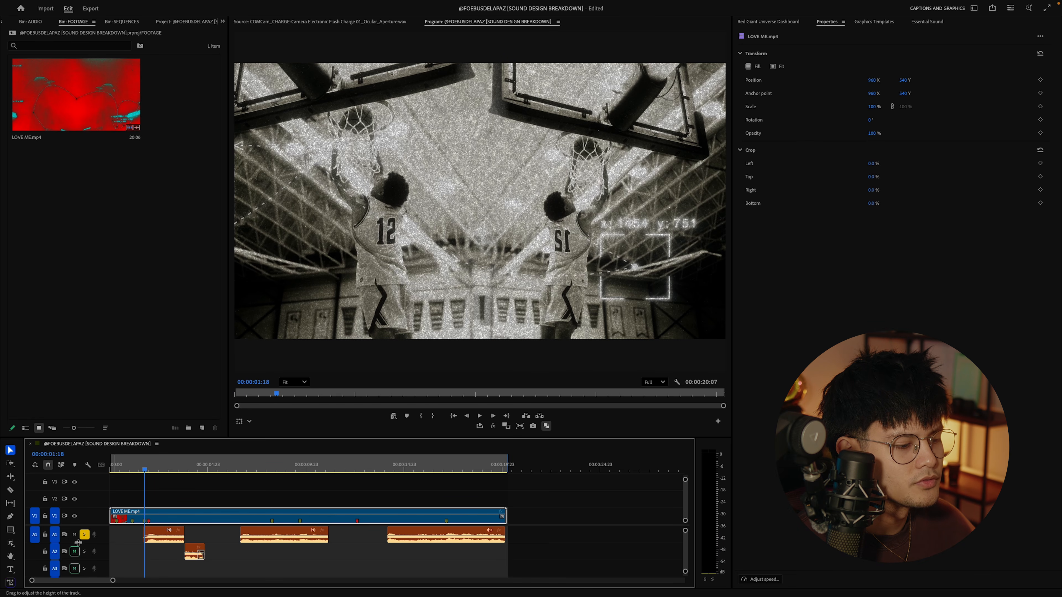
mouse_move(145, 470)
left_mouse_down()
mouse_move(247, 471)
mouse_move(164, 470)
left_mouse_up()
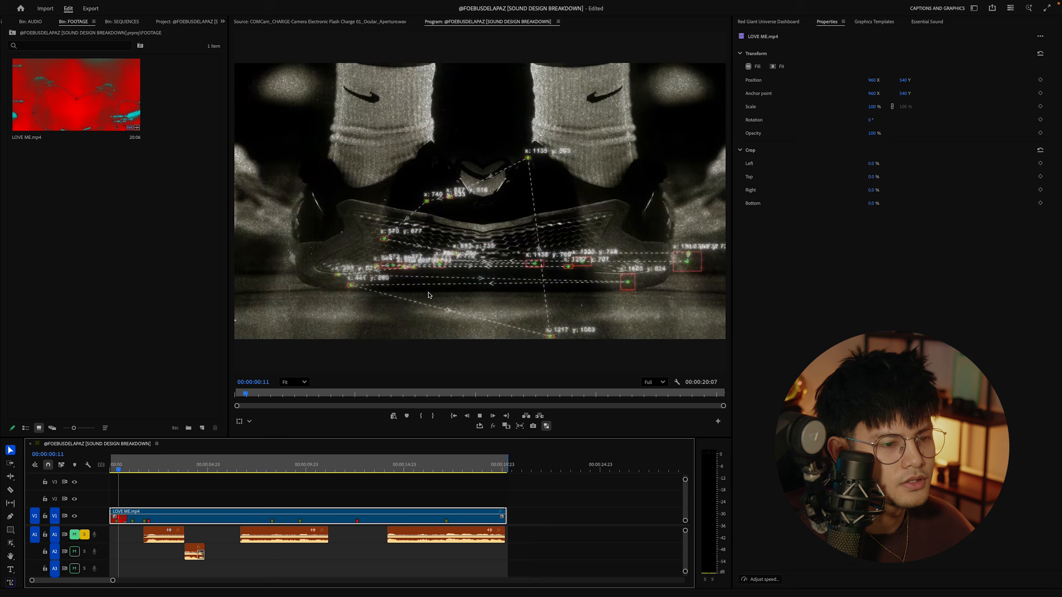
- Replay the first mirrored black-and-white shots several times to examine the rapid cuts at the start
key("space")
left_click(110, 469)
key("space")
left_click(112, 469)
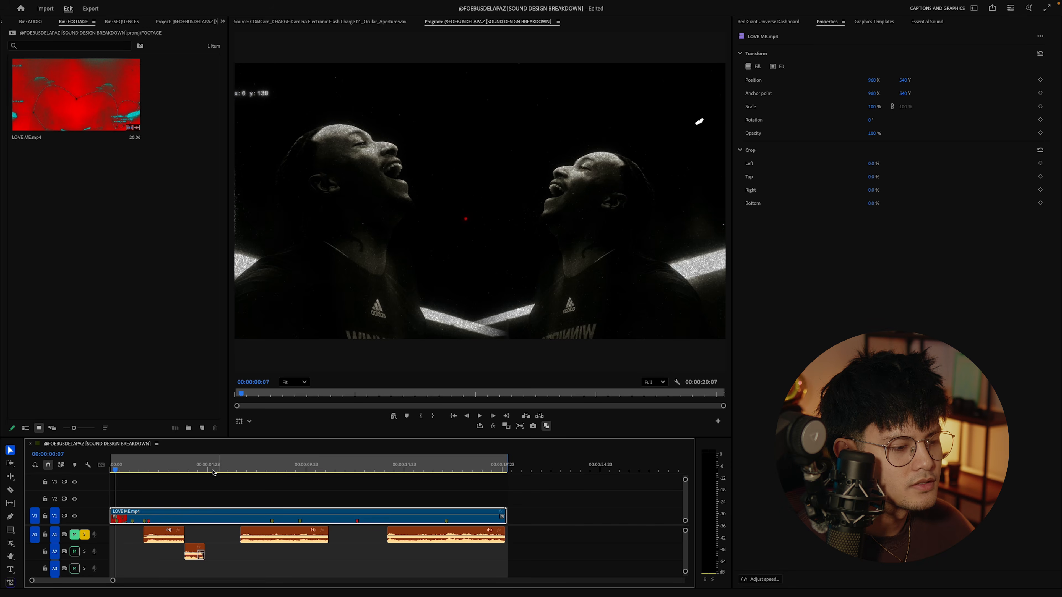
left_click(111, 469)
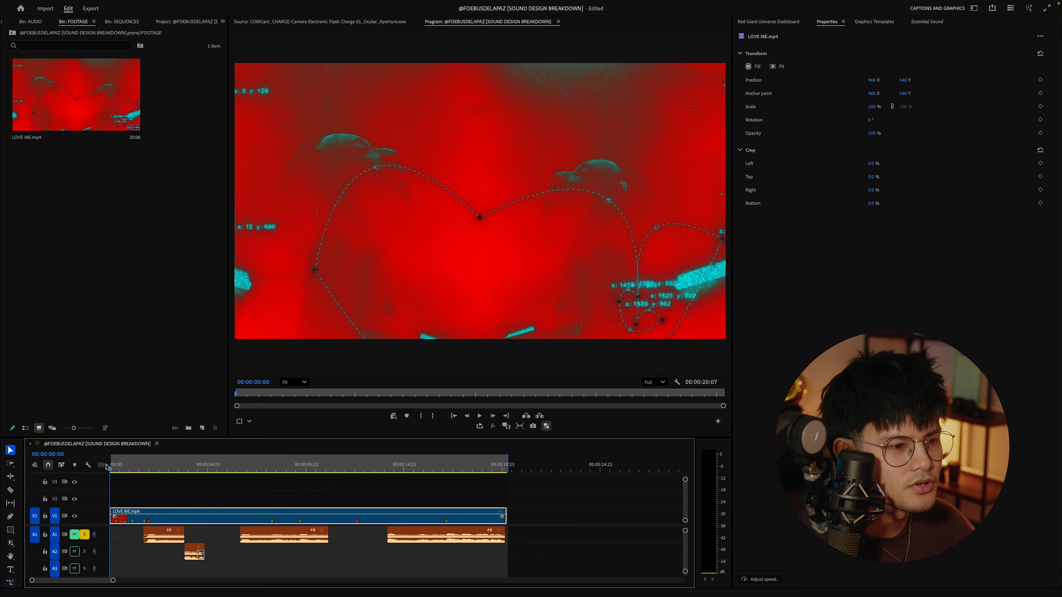
key("space")
left_click_drag(161, 468, 75, 471)
key("space")
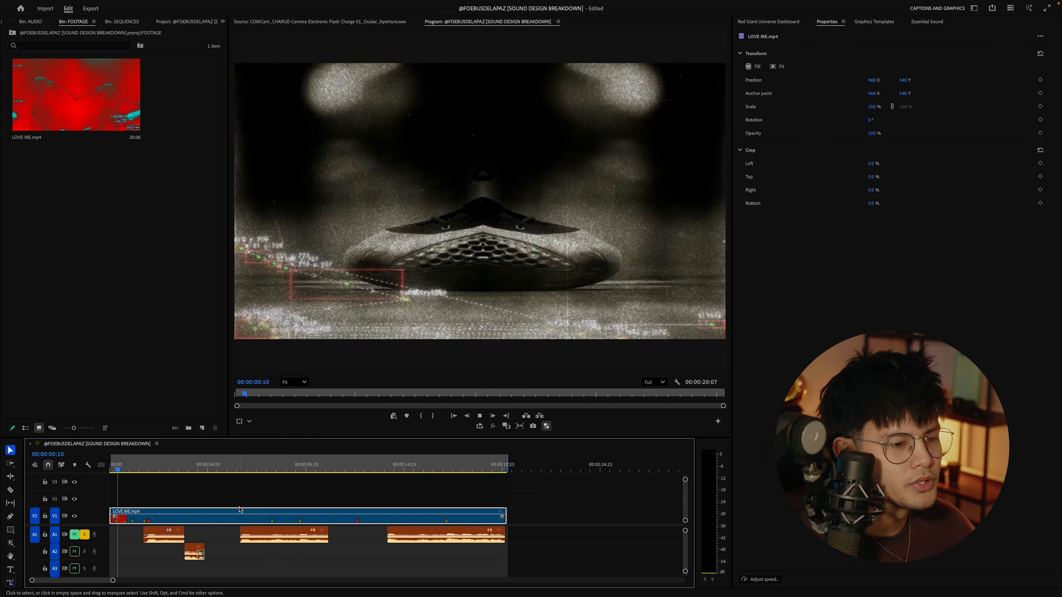
key("space")
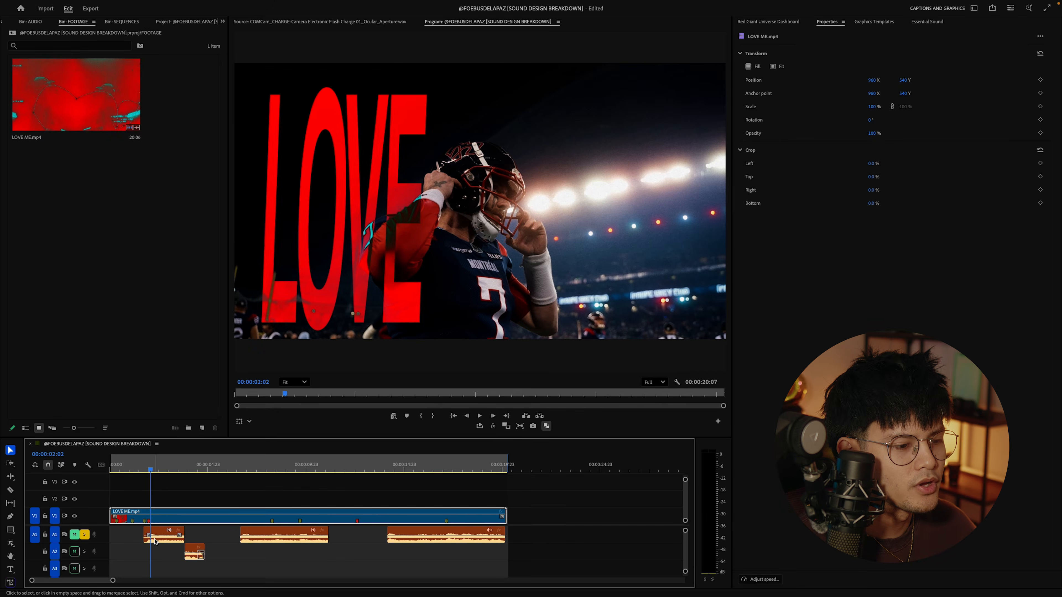
- Play the intro repeatedly from the first frame and examine how it leads into the LOVE ME title shot
key("Home")
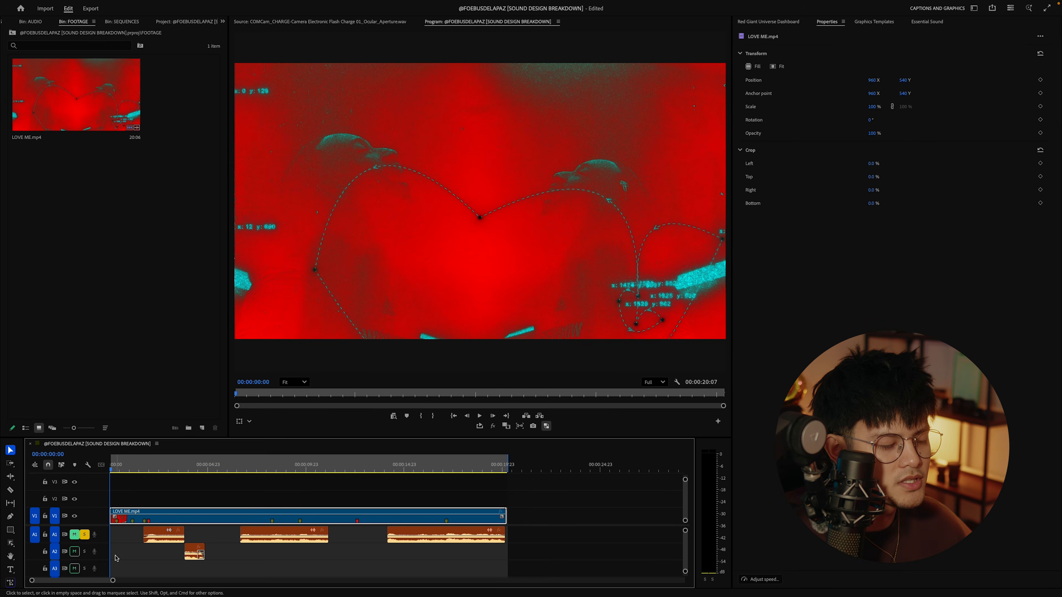
key("space")
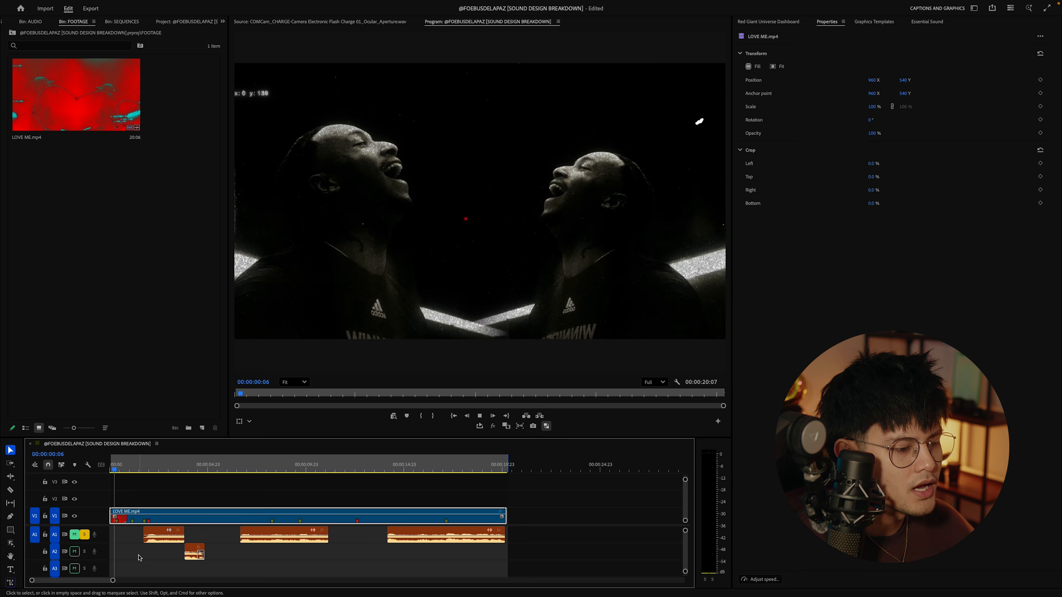
key("space")
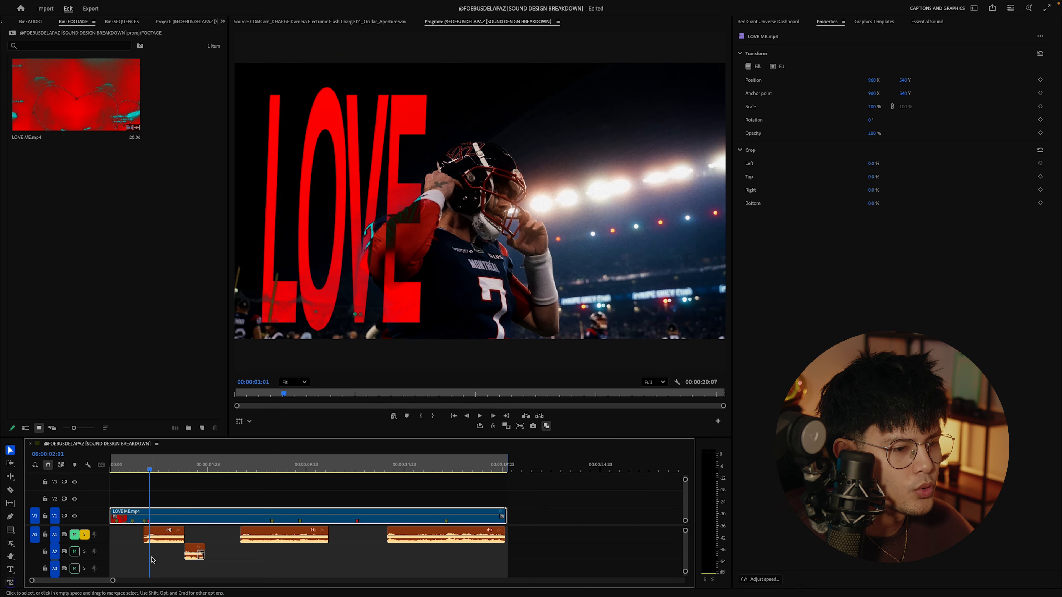
key("Home")
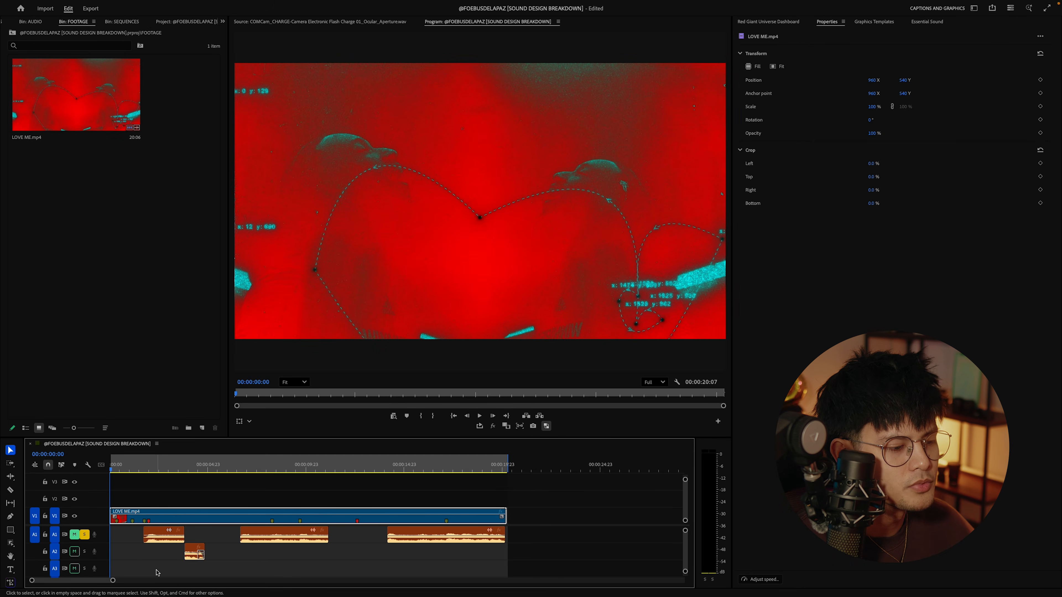
key("space")
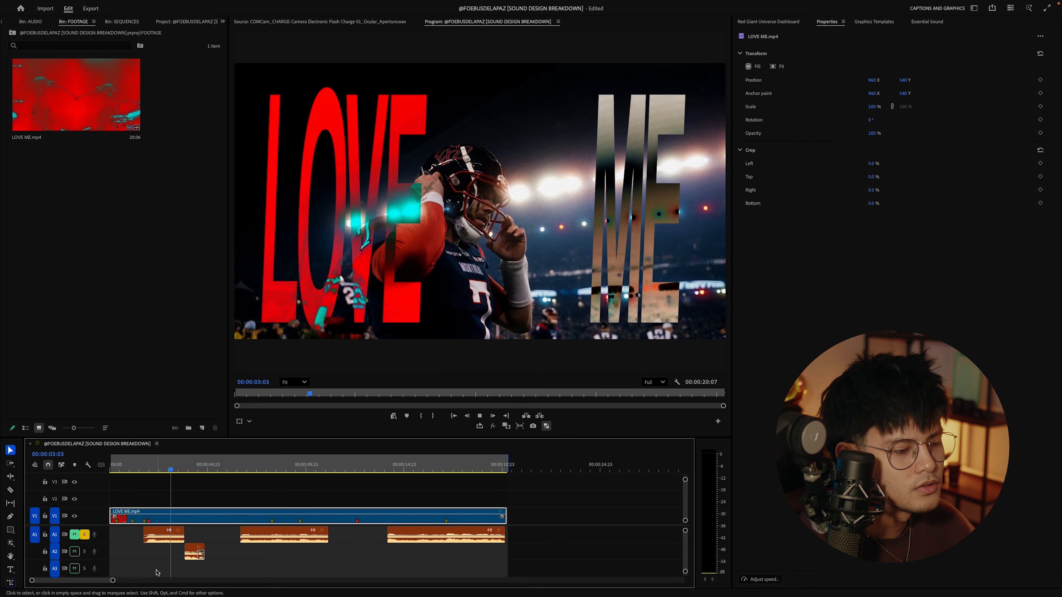
key("space")
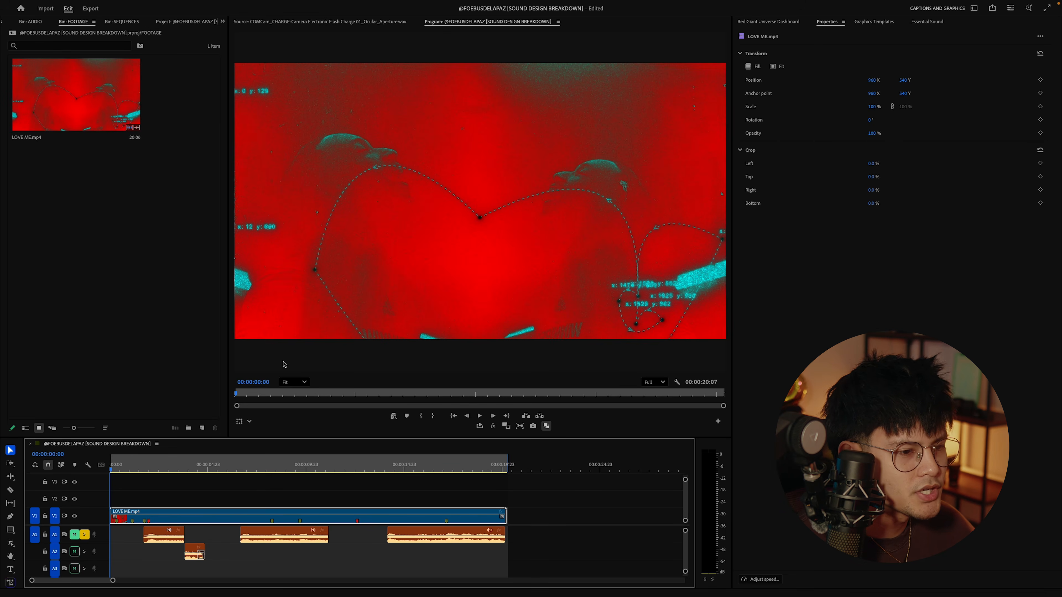
key("space")
key("space")
key("space")
key("space")
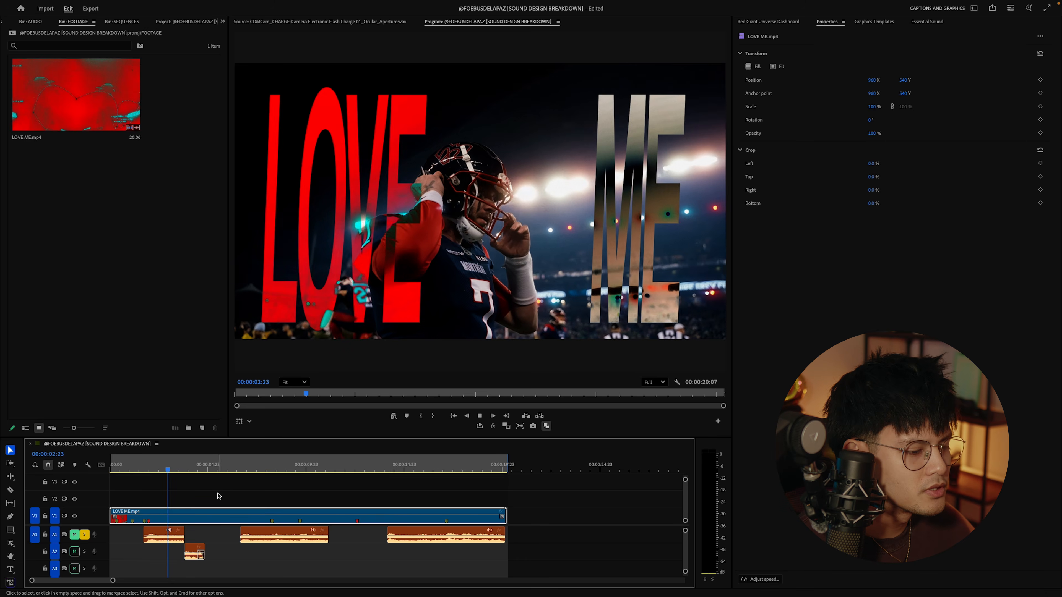
left_click_drag(154, 465, 168, 463)
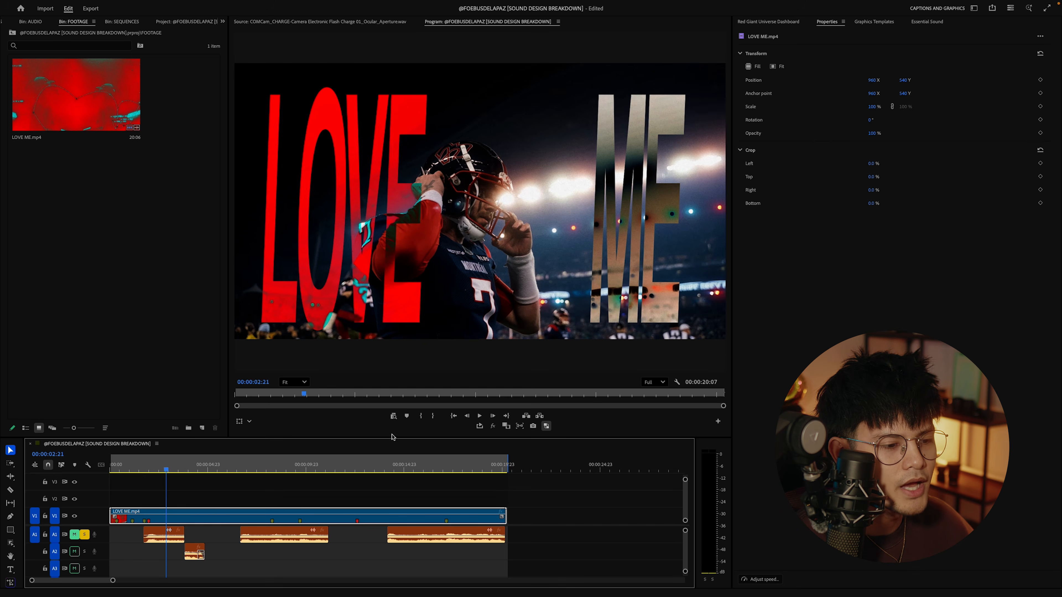
- Examine the celebrating football player shot and its transition at about 5 seconds, and play on to the sneaker shot
left_click(223, 498)
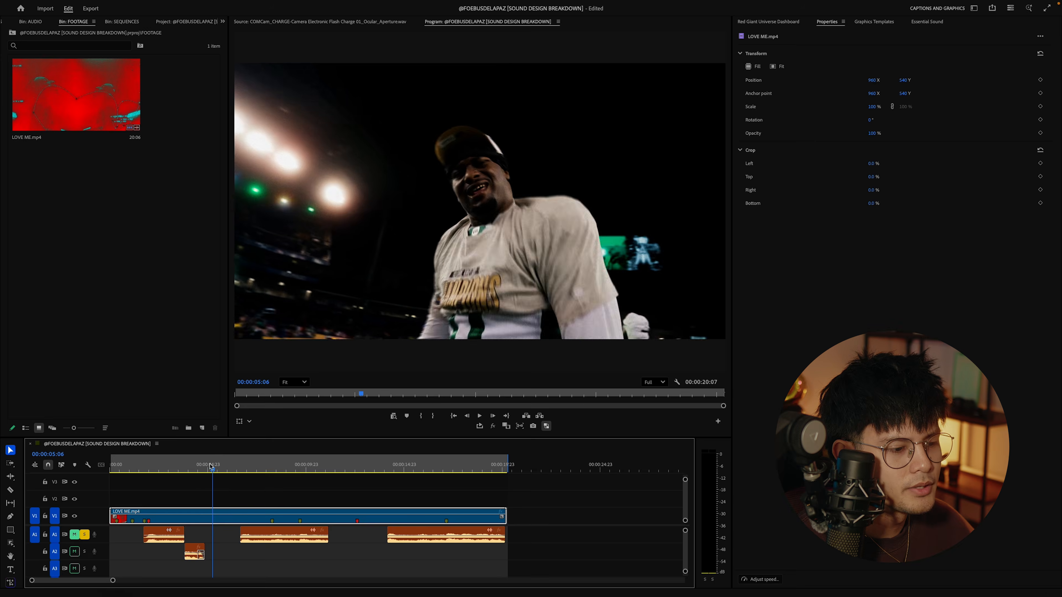
mouse_move(213, 464)
left_mouse_down()
mouse_move(202, 464)
mouse_move(216, 464)
left_mouse_up()
key("space")
key("space")
left_click(217, 466)
key("space")
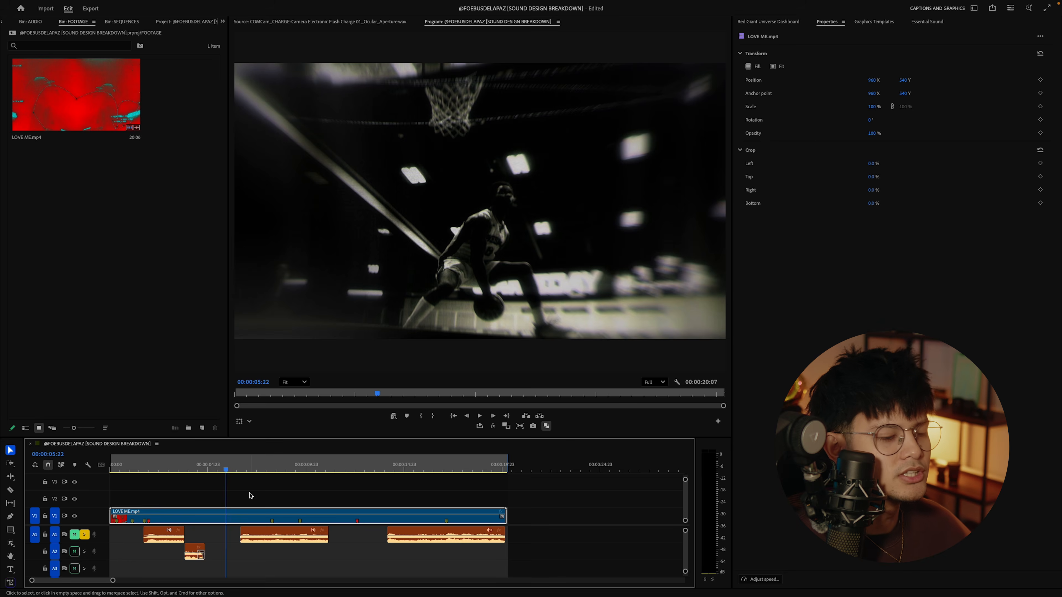
key("space")
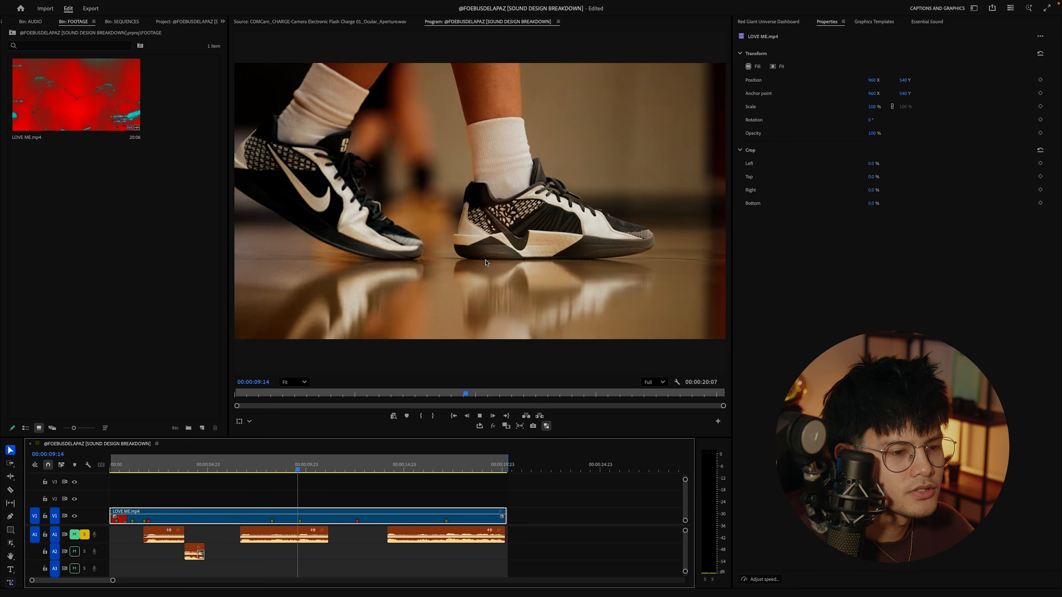
- Examine the female basketball player shot at about 10 seconds, with audio track A1's solo turned off and on again
left_click(318, 471)
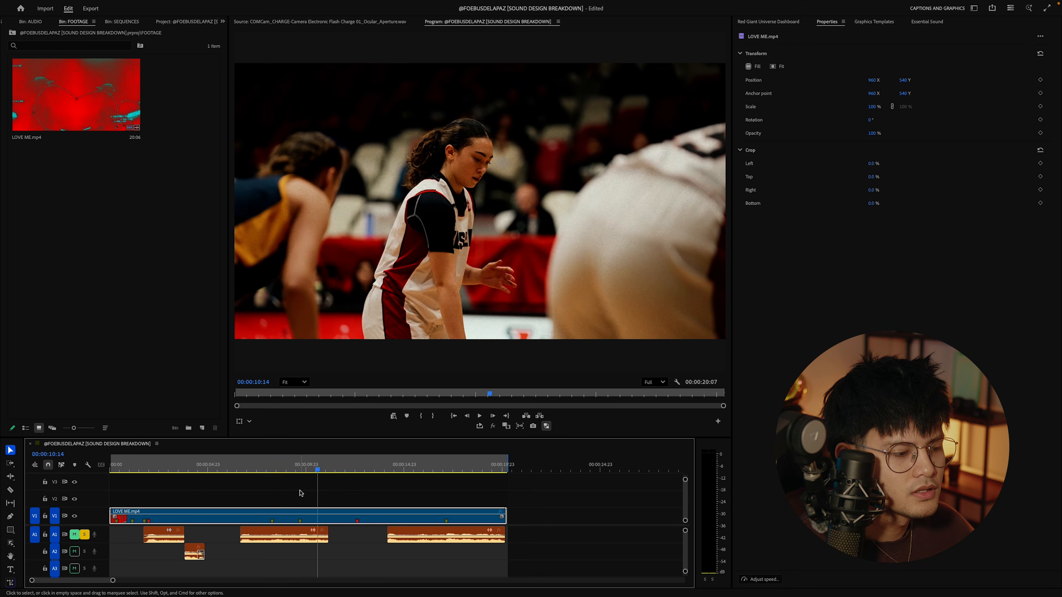
left_click(84, 535)
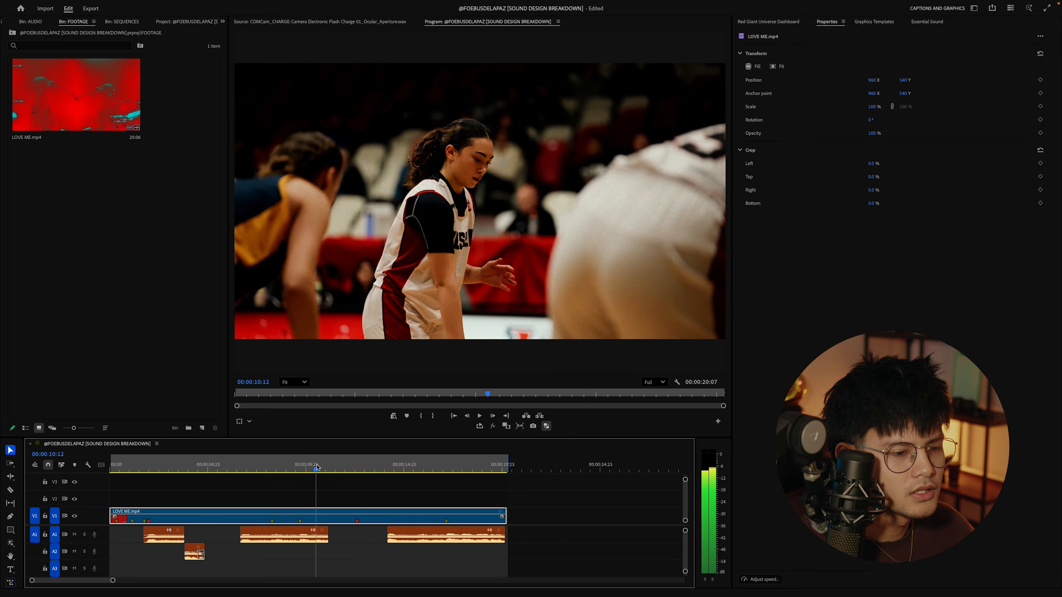
key("space")
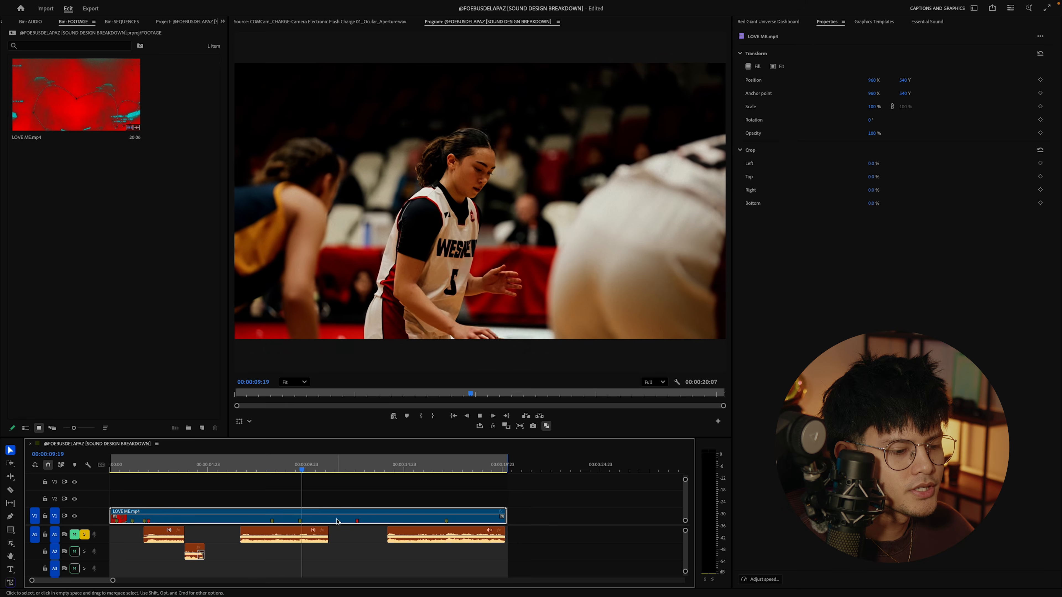
left_click(316, 470)
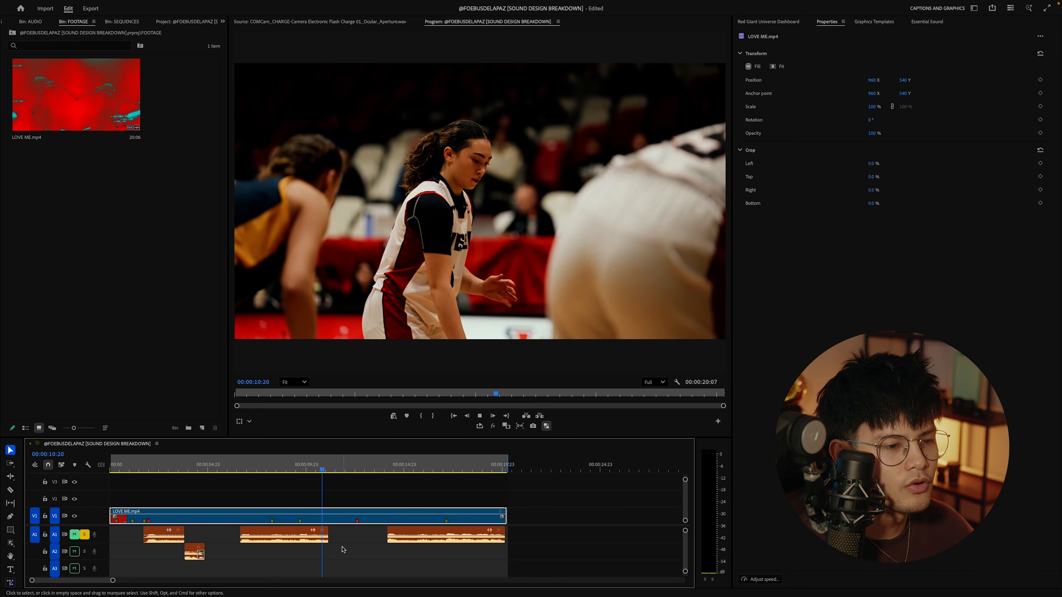
key("space")
left_click(305, 470)
key("space")
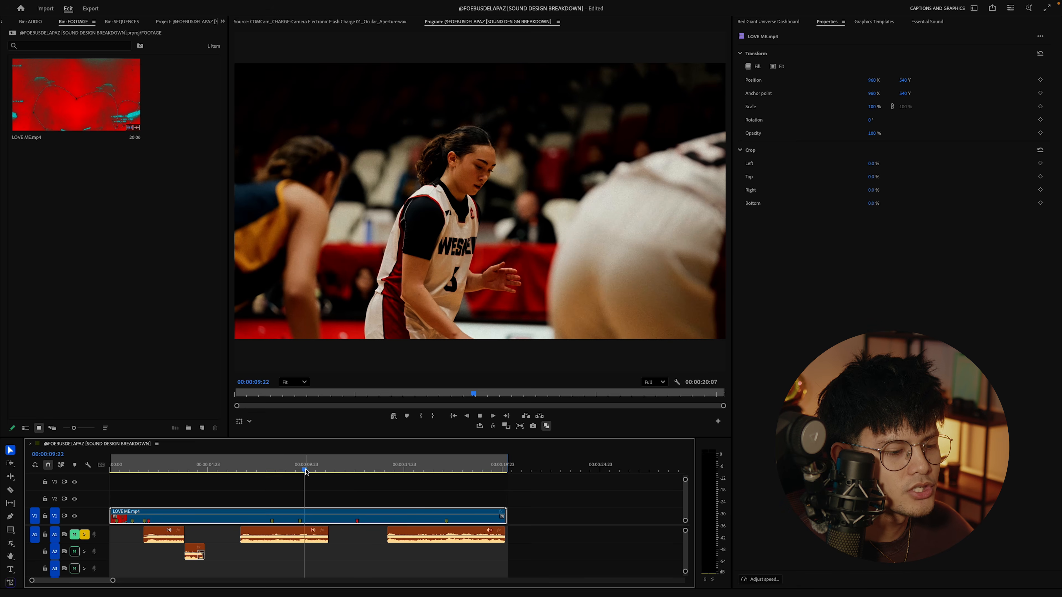
- Play the edit from about 8 seconds through to the male basketball player shot at about 12 seconds
left_click(306, 469)
left_click(278, 469)
key("space")
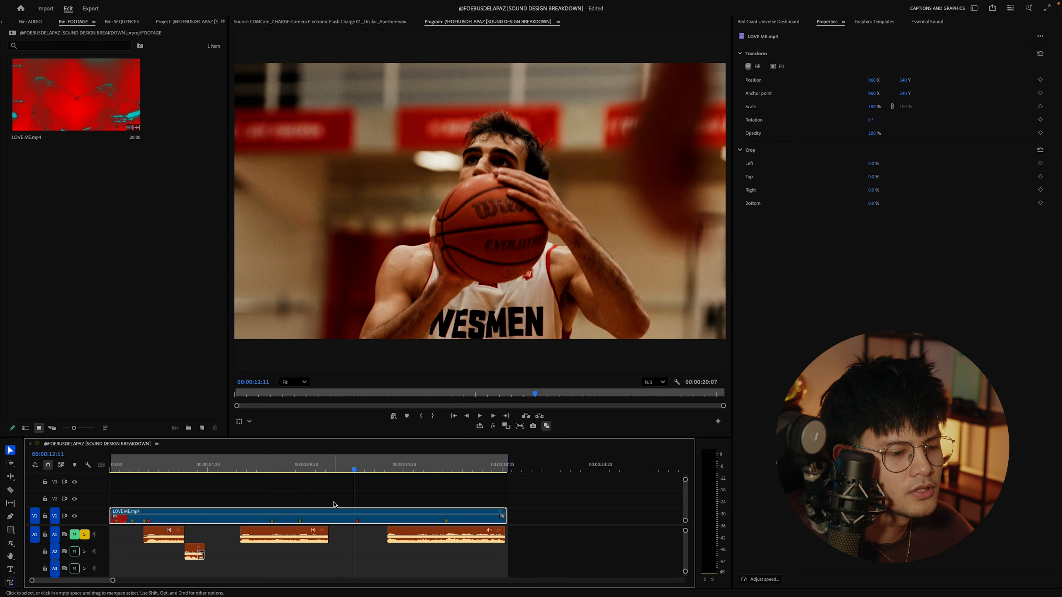
key("space")
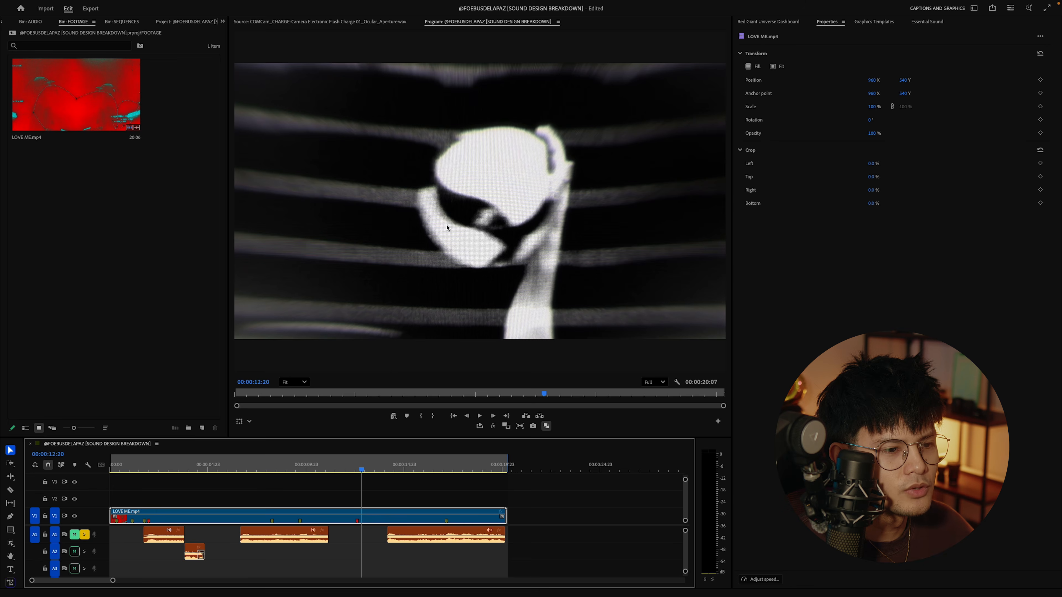
- Replay the male basketball player shot several times to examine its black-and-white ball-tracking transition at about 12 seconds
left_click(340, 467)
key("space")
key("space")
left_click(350, 469)
key("space")
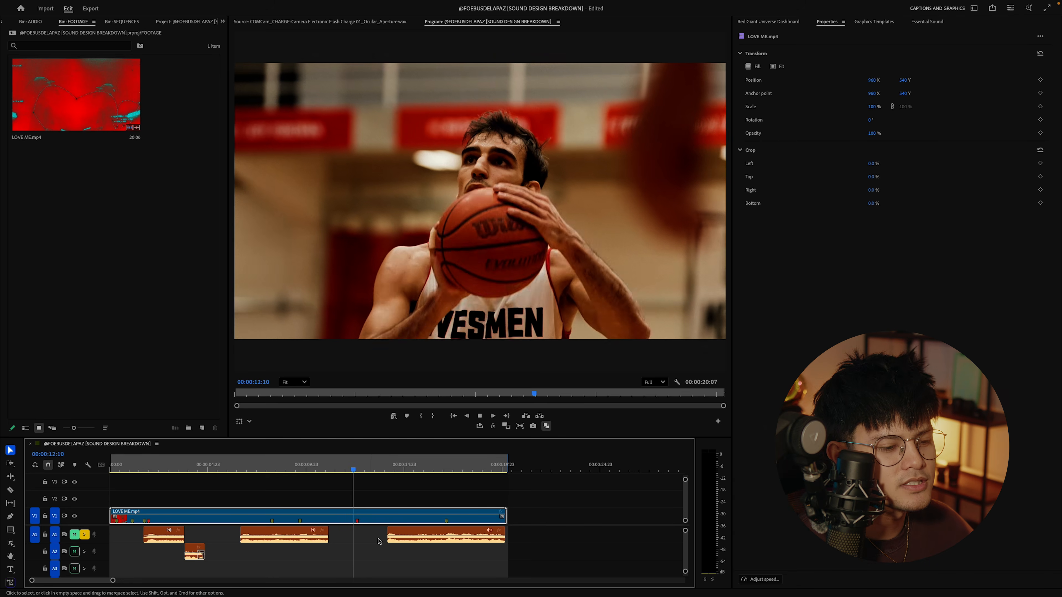
key("space")
- Search the AUDIO bin for TICKER and preview the 27 Ticker Ramp and 28 Ticker sound effects
left_click(33, 22)
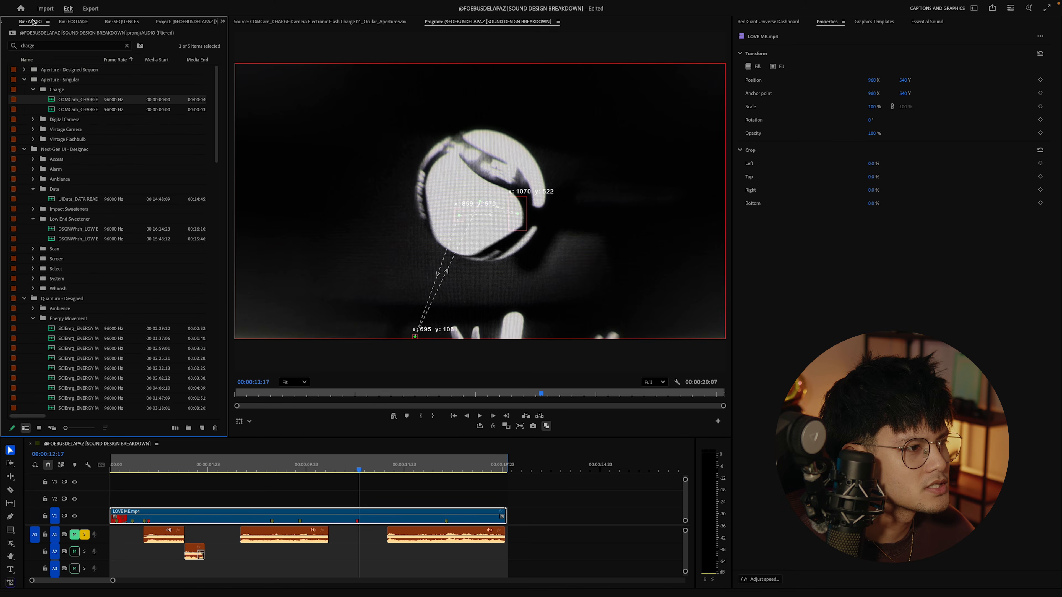
double_click(40, 45)
type("TICKER")
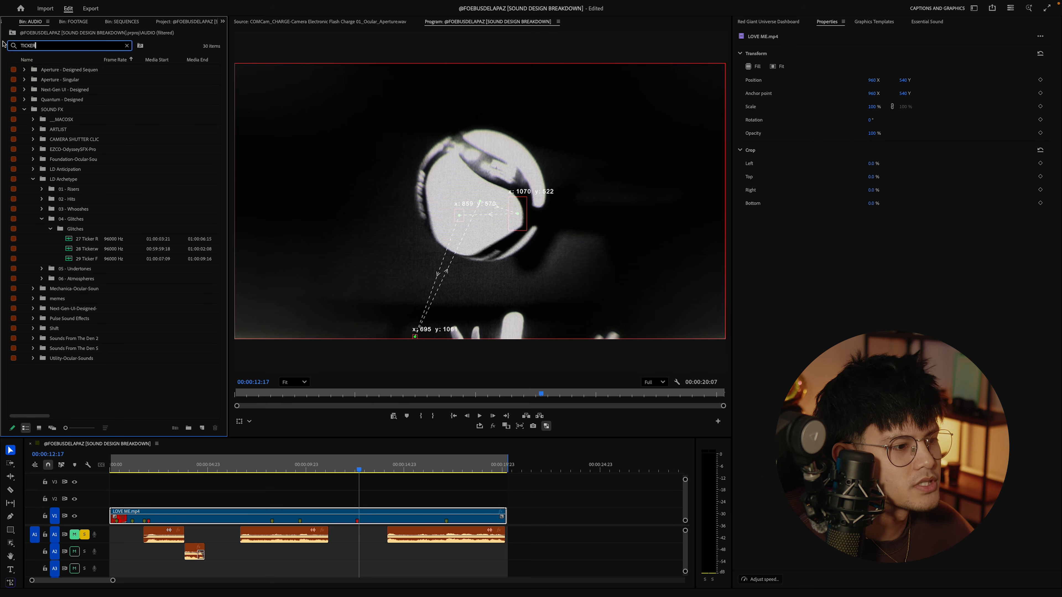
double_click(86, 239)
left_click(76, 250)
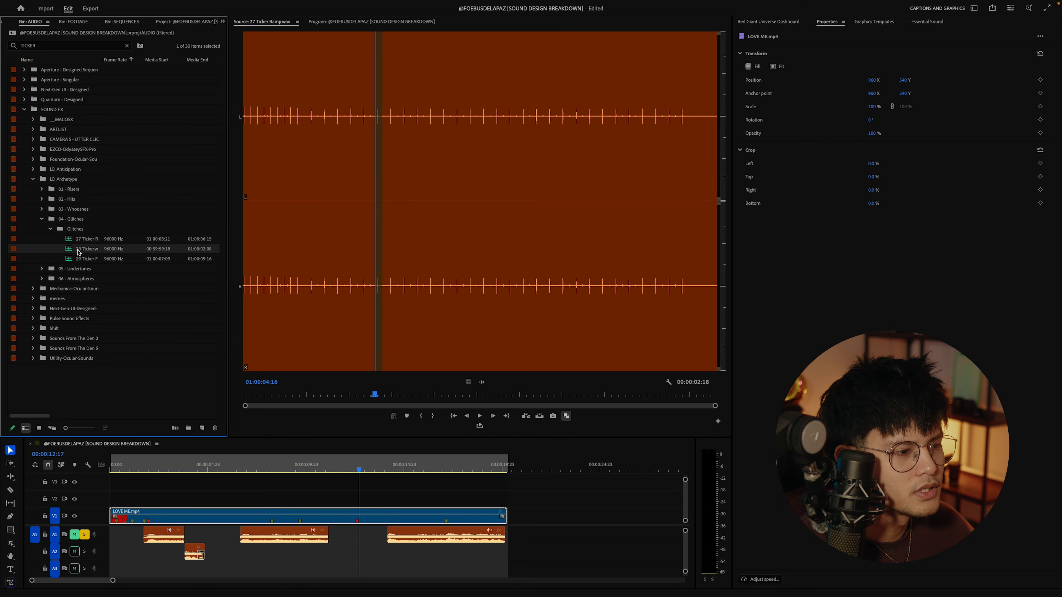
left_click_drag(84, 252, 89, 258)
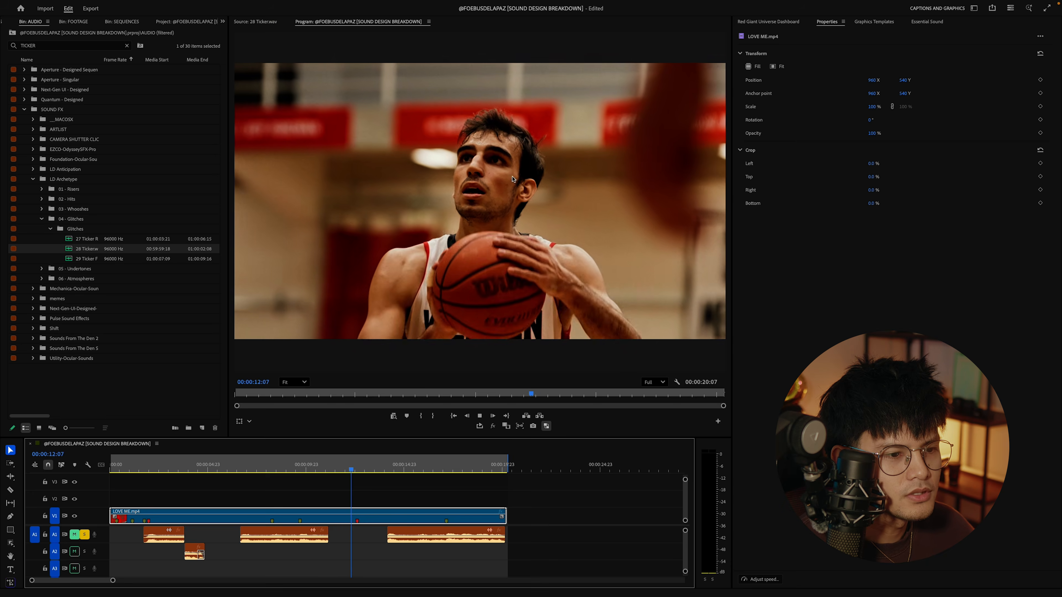
- Review the basketball shot at about 12 seconds and the goggled player shot at about 14 seconds
key("space")
left_click_drag(365, 468, 393, 468)
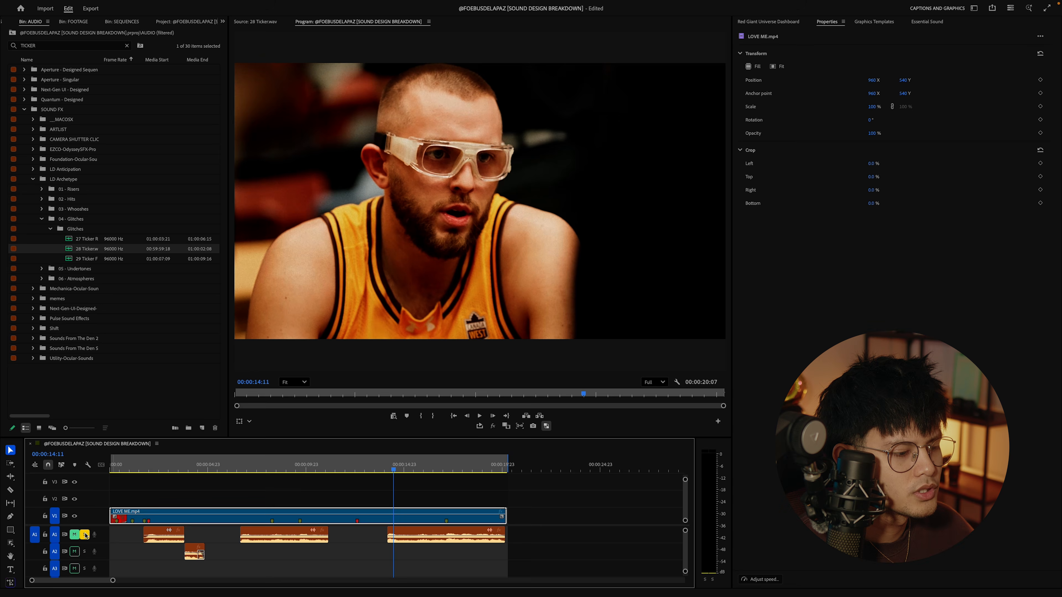
left_click(84, 535)
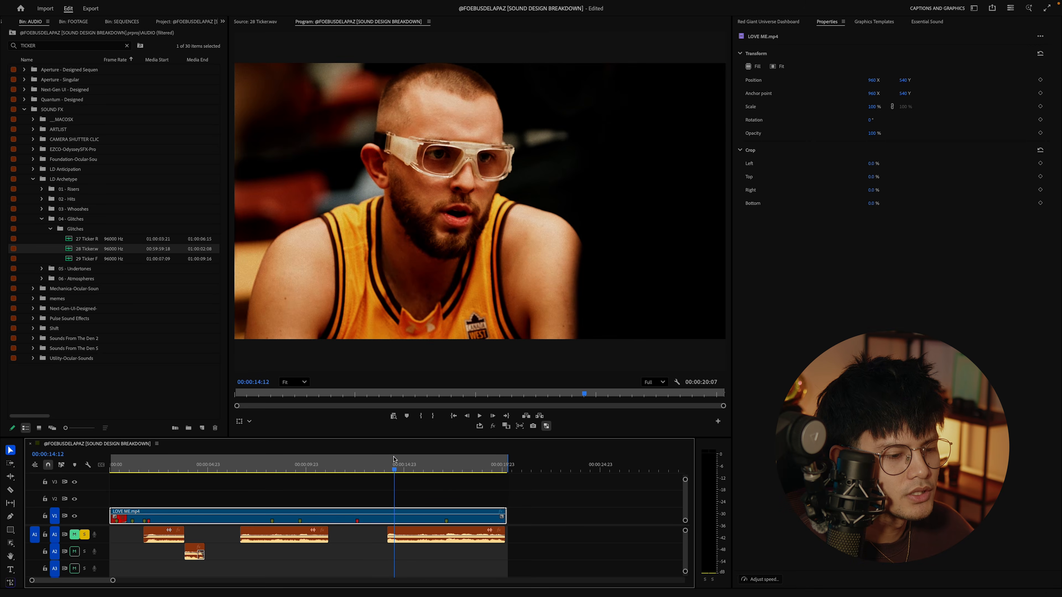
left_click(373, 469)
key("space")
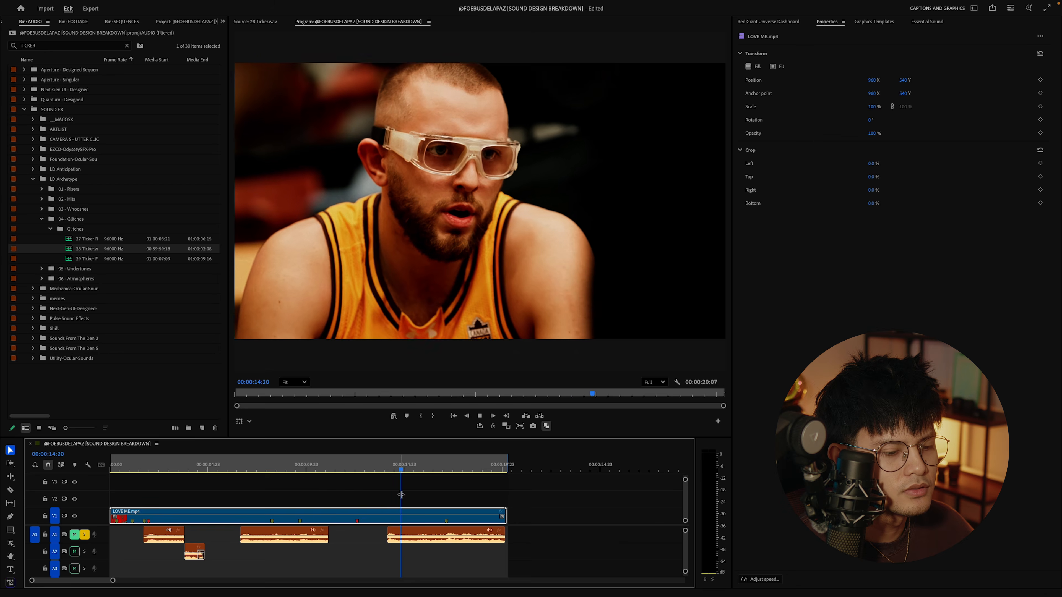
key("space")
- Return to the sequence's first frame, clear the AUDIO bin search, and look over the Quantum, Next-Gen UI and Aperture folders
left_click_drag(124, 468, 107, 468)
key("=")
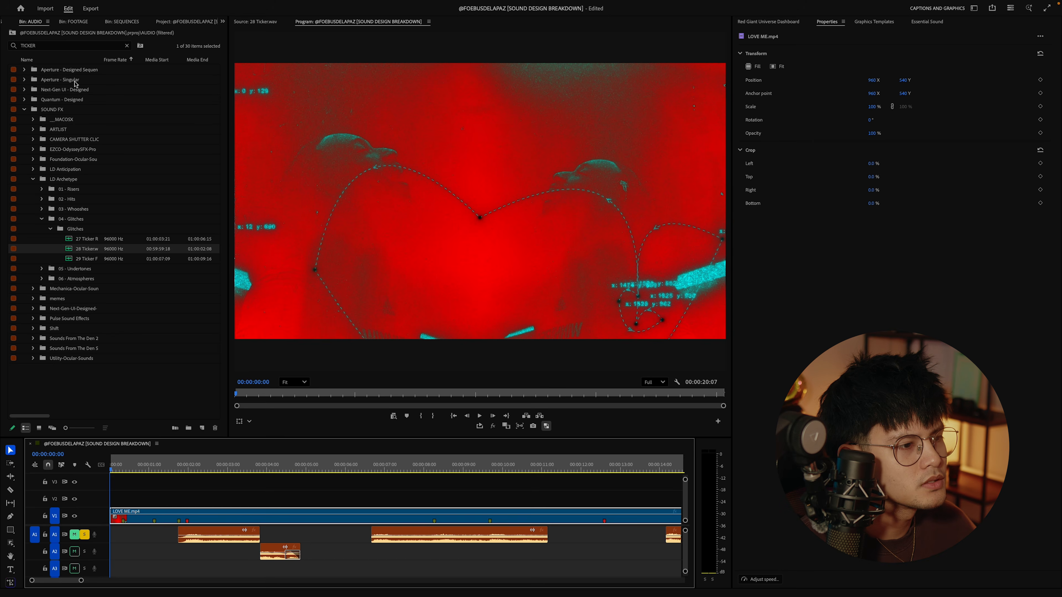
left_click(125, 45)
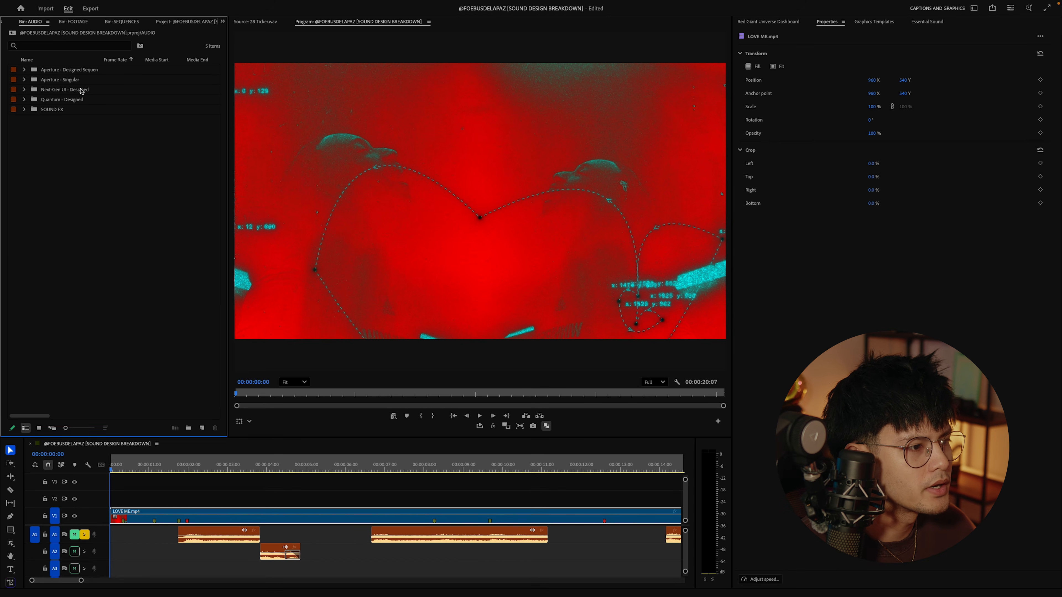
left_click(49, 103)
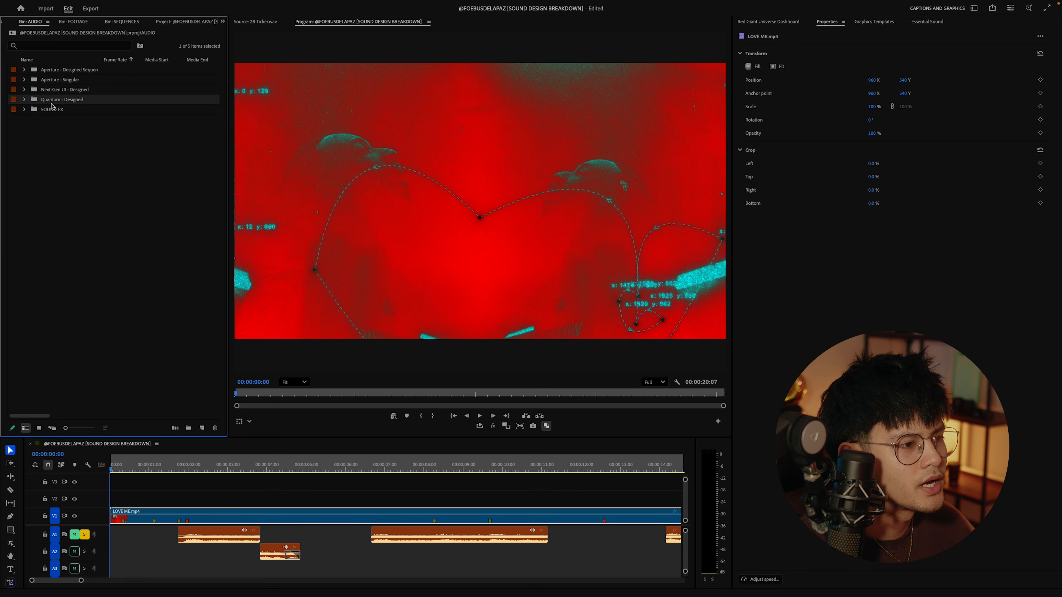
left_click(52, 91)
left_click(54, 83)
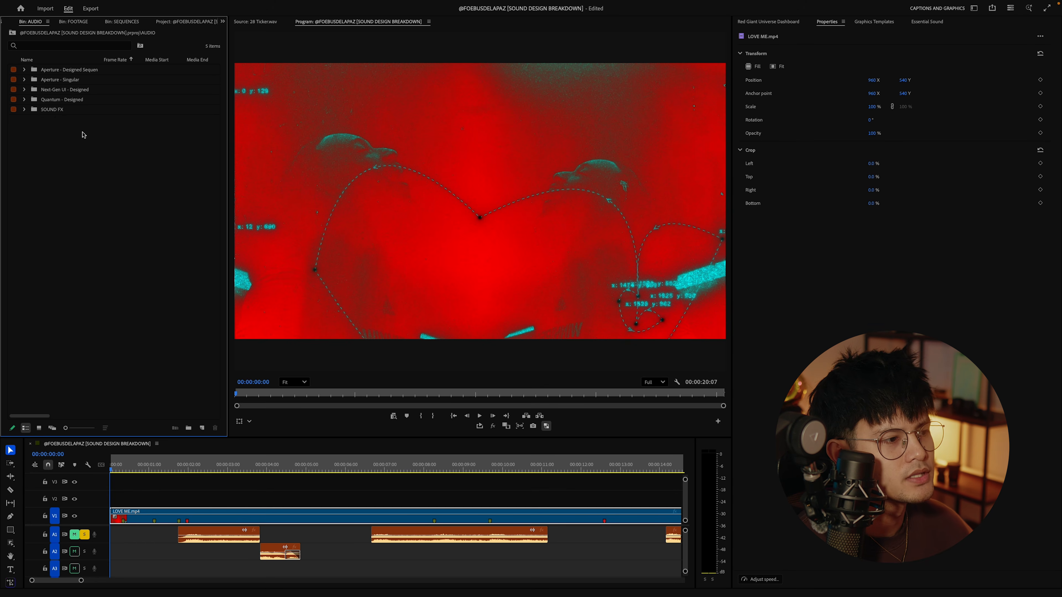
- Expand the SOUND FX folder, browse the ARTLIST bin's sounds, and return to the AUDIO bin with its Frame Rate column widened
left_click(25, 110)
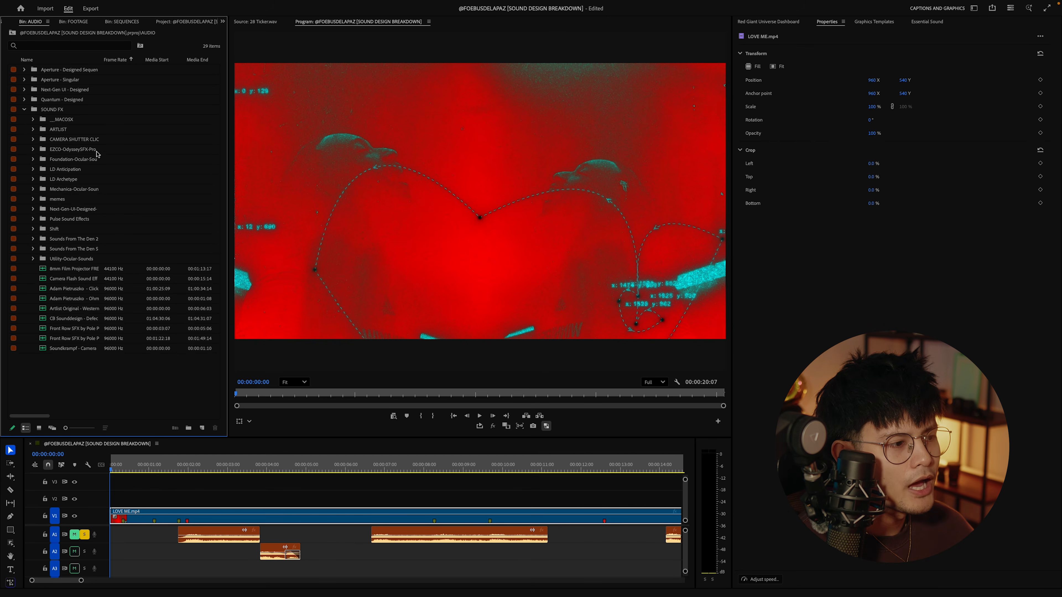
left_click(62, 129)
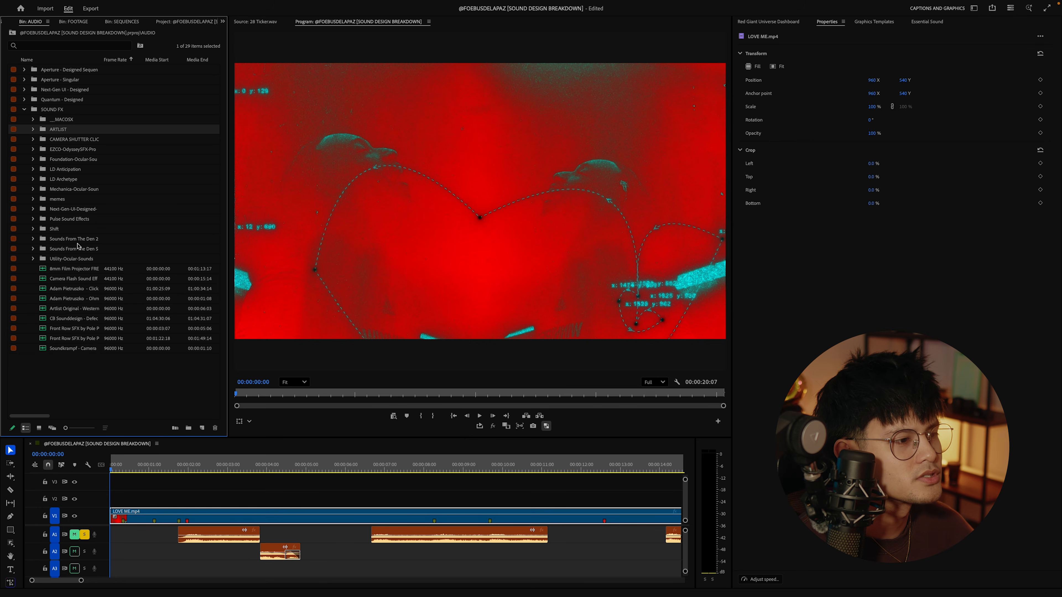
left_click(68, 150)
double_click(63, 131)
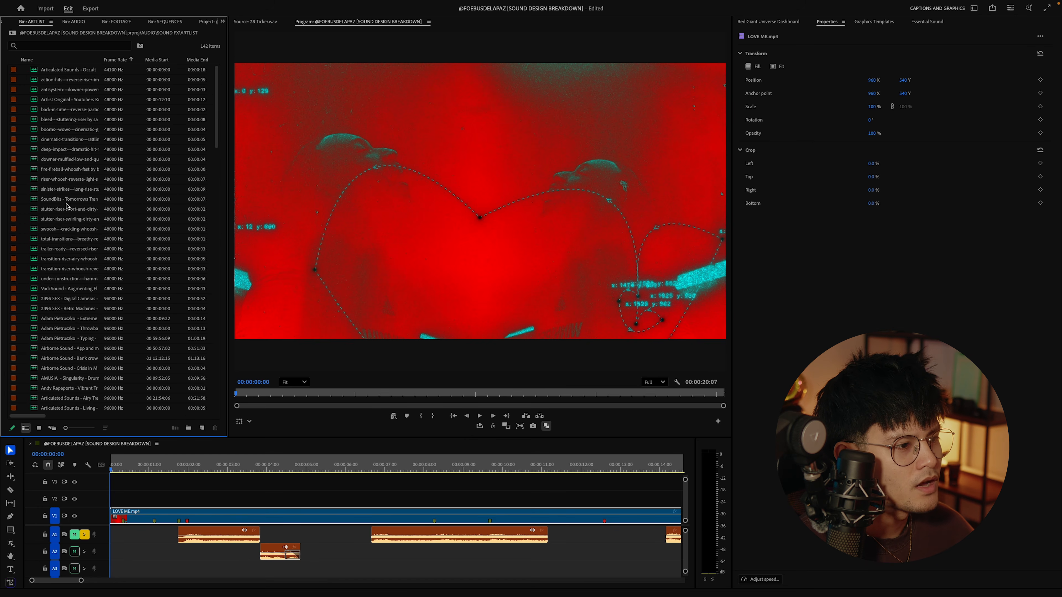
scroll(75, 126, "down", 1)
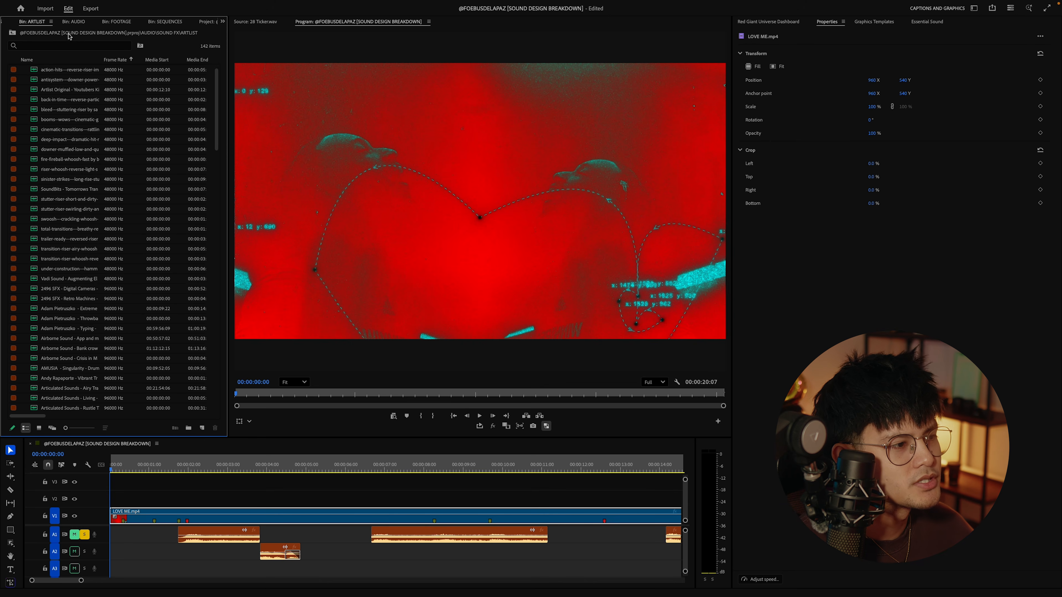
left_click(15, 23)
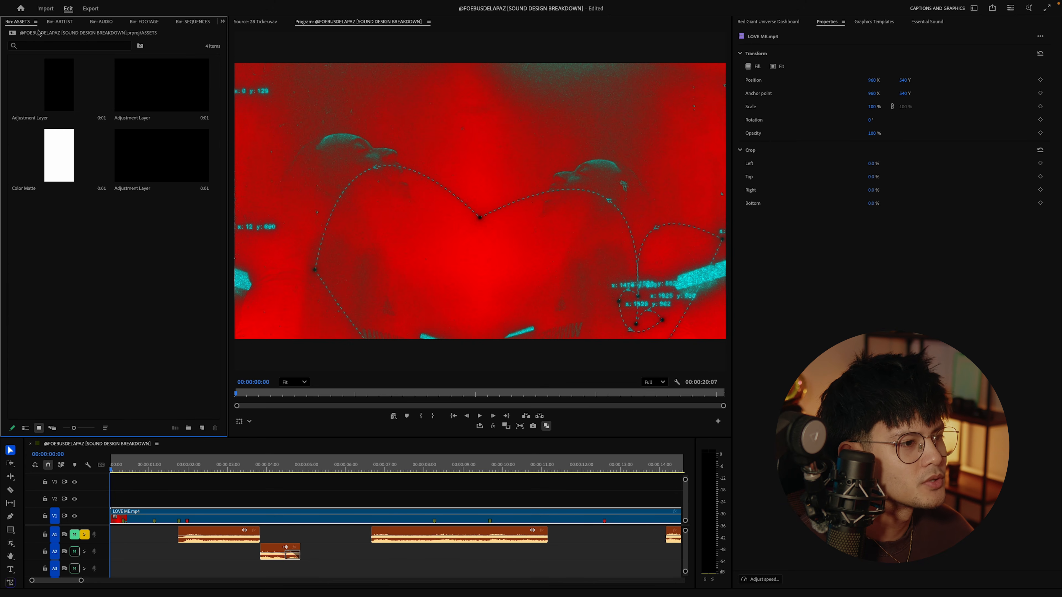
left_click(102, 22)
left_click_drag(145, 60, 184, 60)
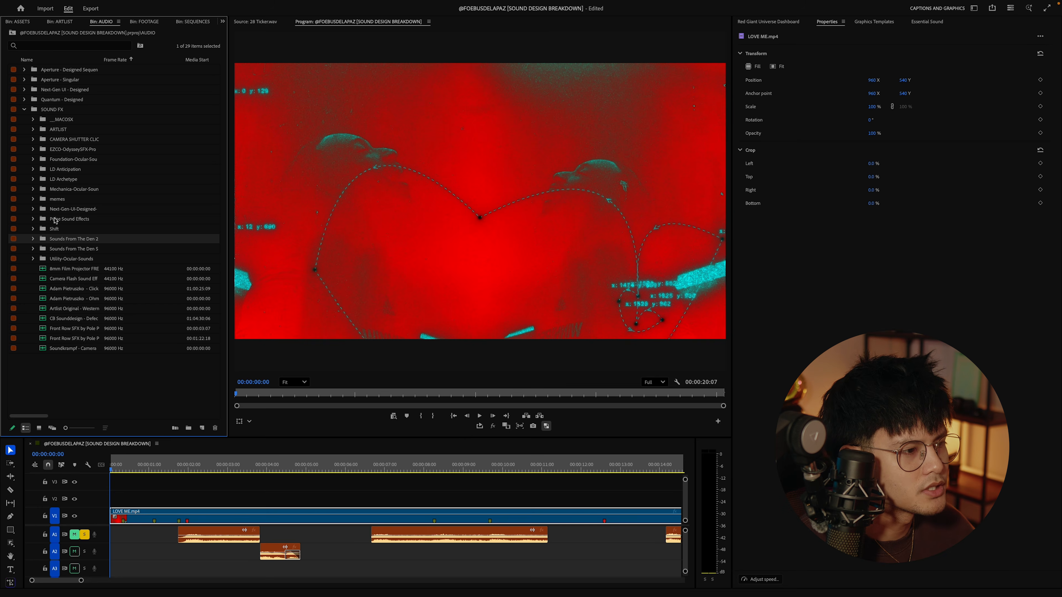
- Search the AUDIO bin for CHARGE and preview the Camera Electronic Flash Charge 01 sound from its start
left_click(170, 479)
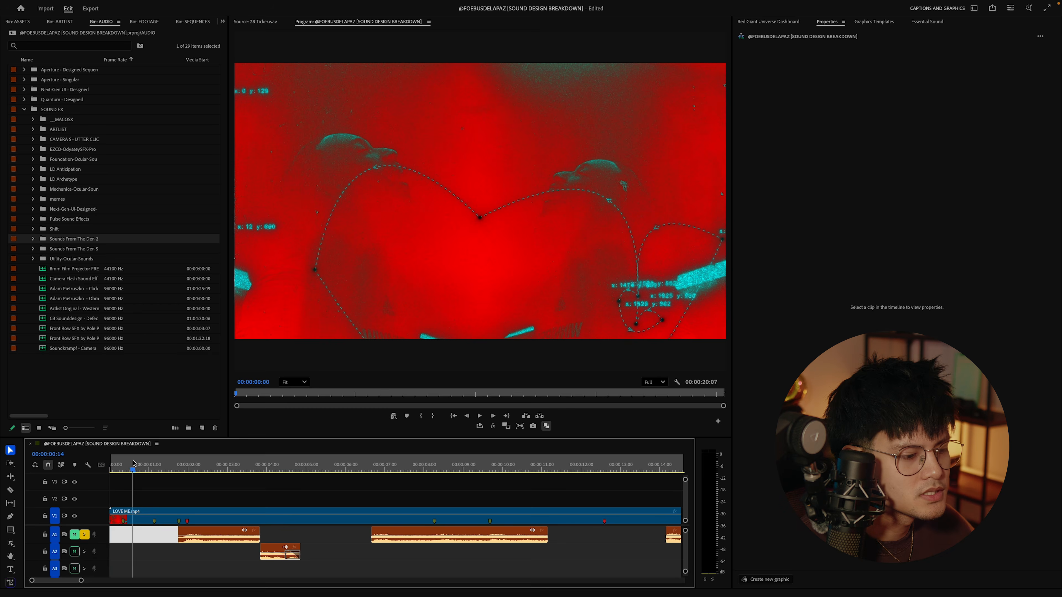
left_click(161, 518)
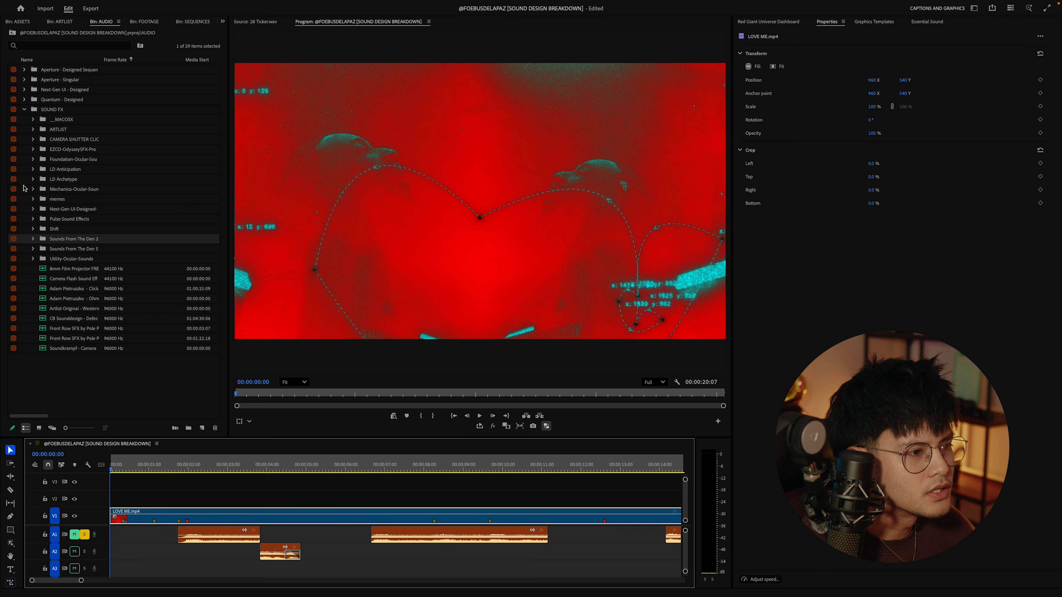
left_click(58, 45)
type("CHARGE")
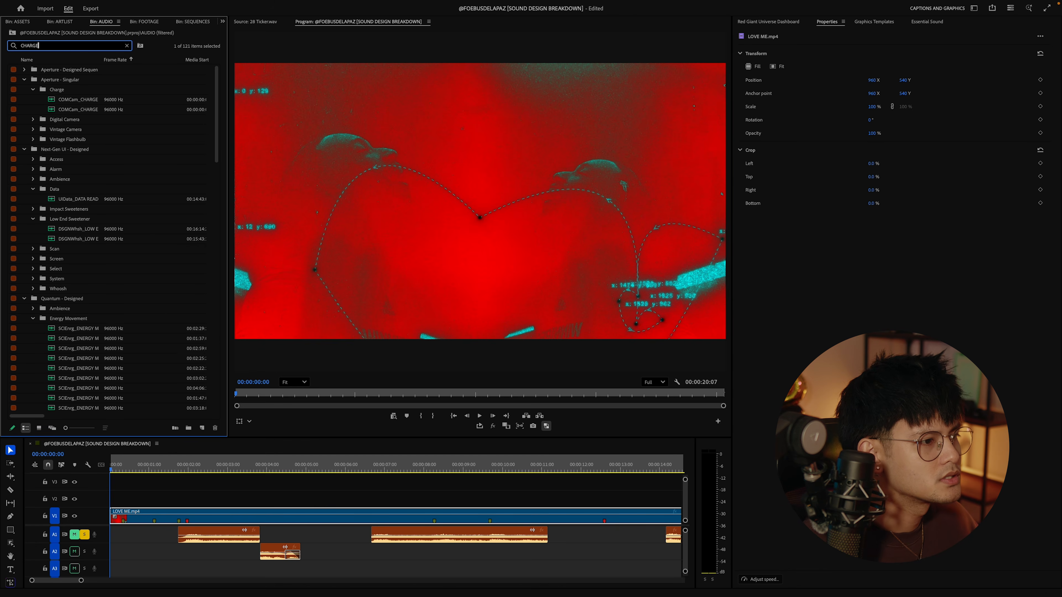
double_click(83, 98)
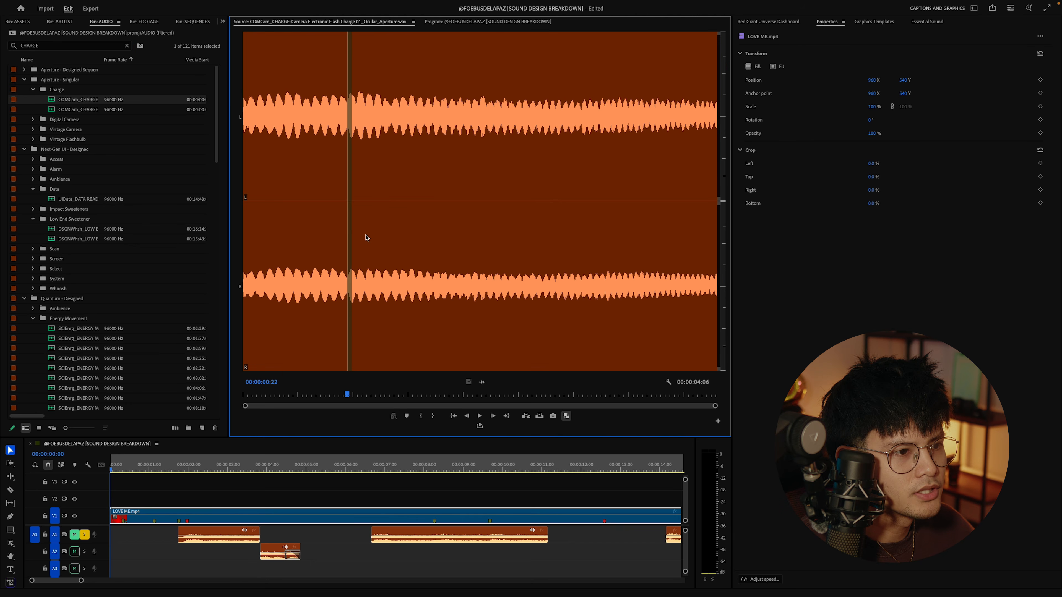
left_click_drag(250, 395, 232, 394)
key("space")
key("space")
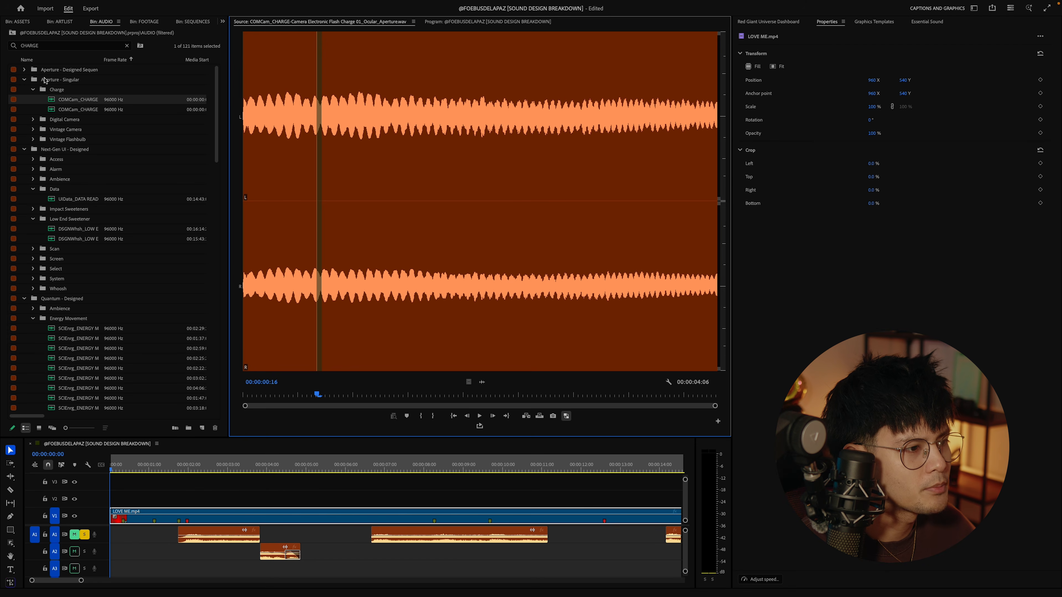
- Open the Camera Electronic Flash Charge 02 sound and listen to it from the beginning
left_click(76, 110)
key("Up")
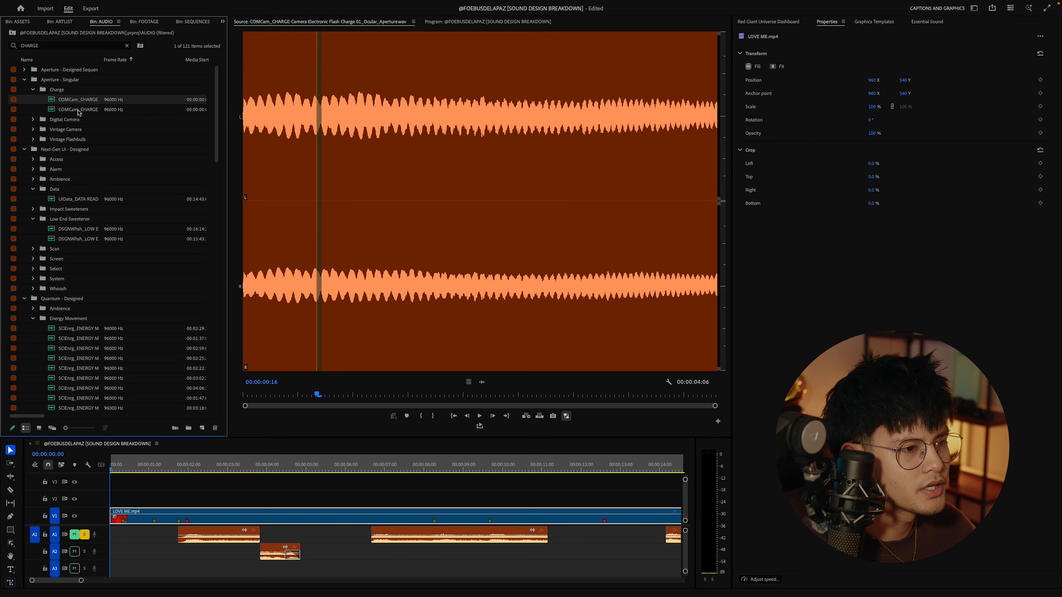
left_click(73, 112)
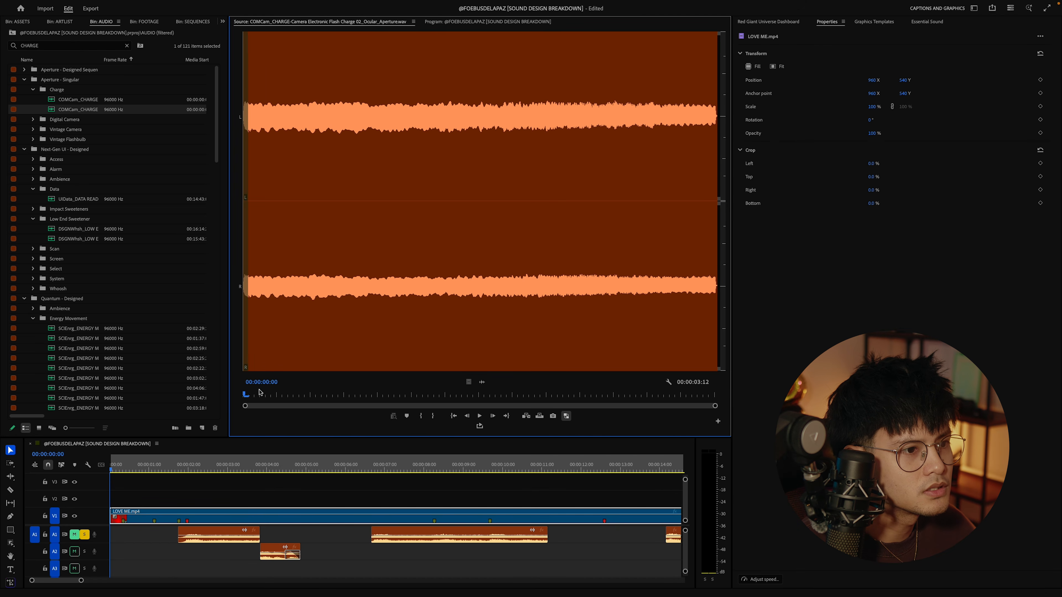
key("space")
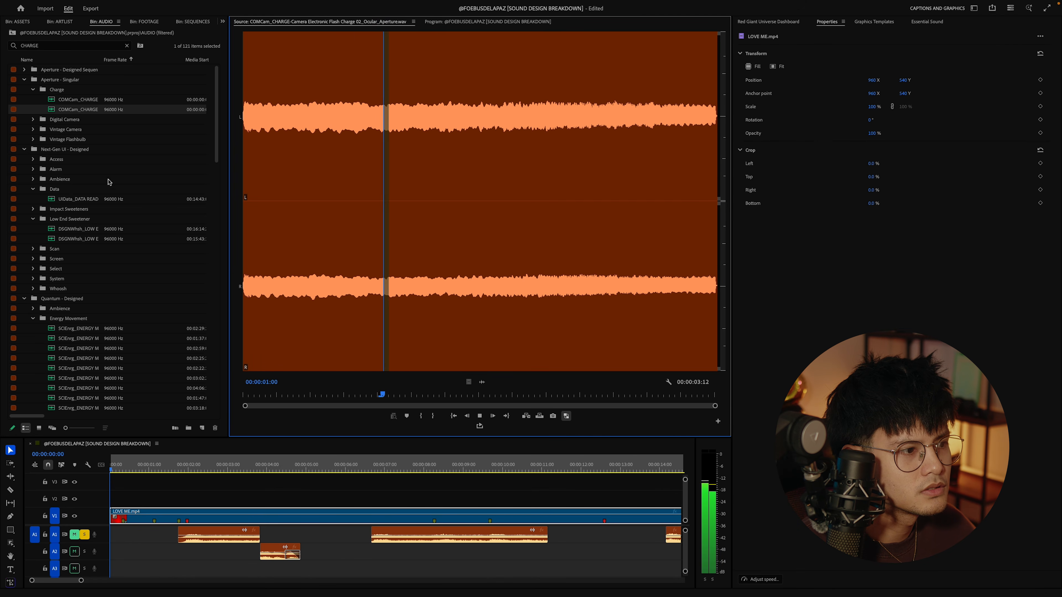
key("space")
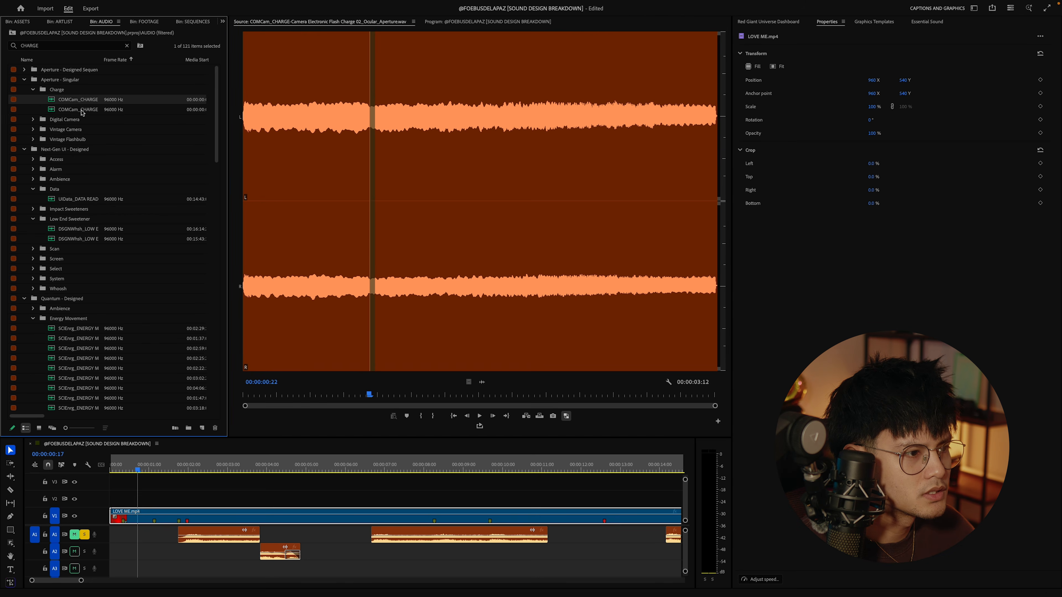
- Place the Camera Electronic Flash Charge 02 audio on track A3 at the sequence start and play the intro with it
left_click(84, 115)
double_click(78, 109)
left_click_drag(289, 395, 244, 394)
left_click_drag(482, 382, 110, 563)
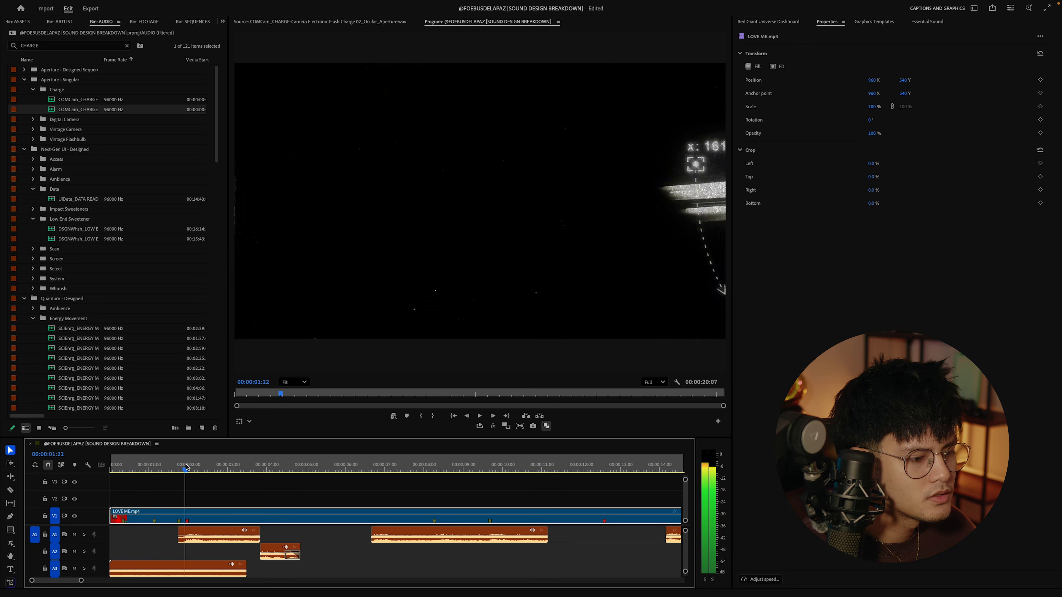
key("space")
- Try speeds of 40% and 200% on the flash charge clip on track A3
scroll(202, 548, "down", 1)
scroll(201, 548, "up", 1)
left_click(199, 560)
key("super+r")
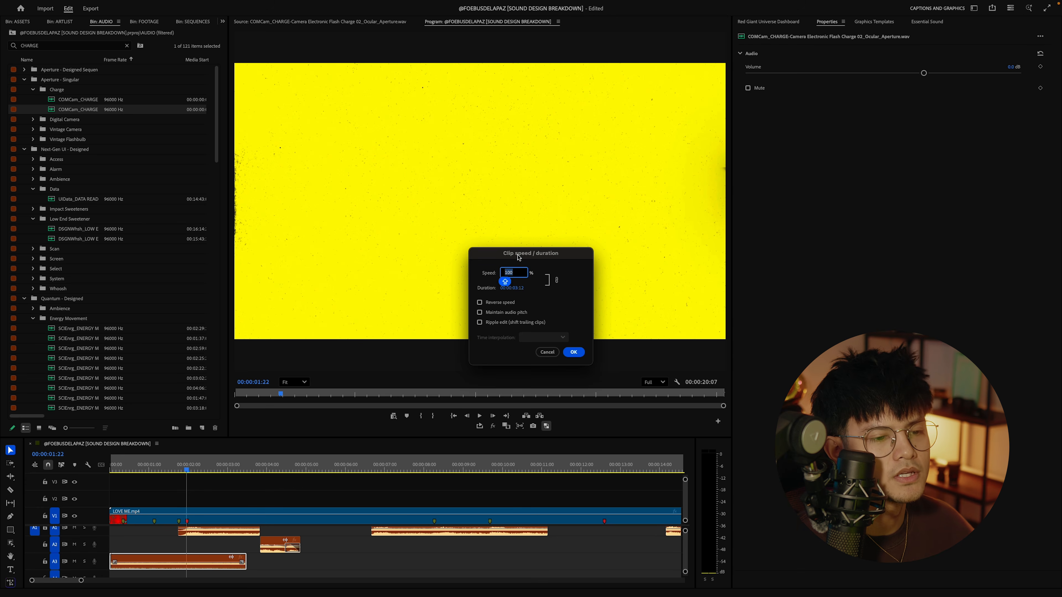
type("40")
key("Return")
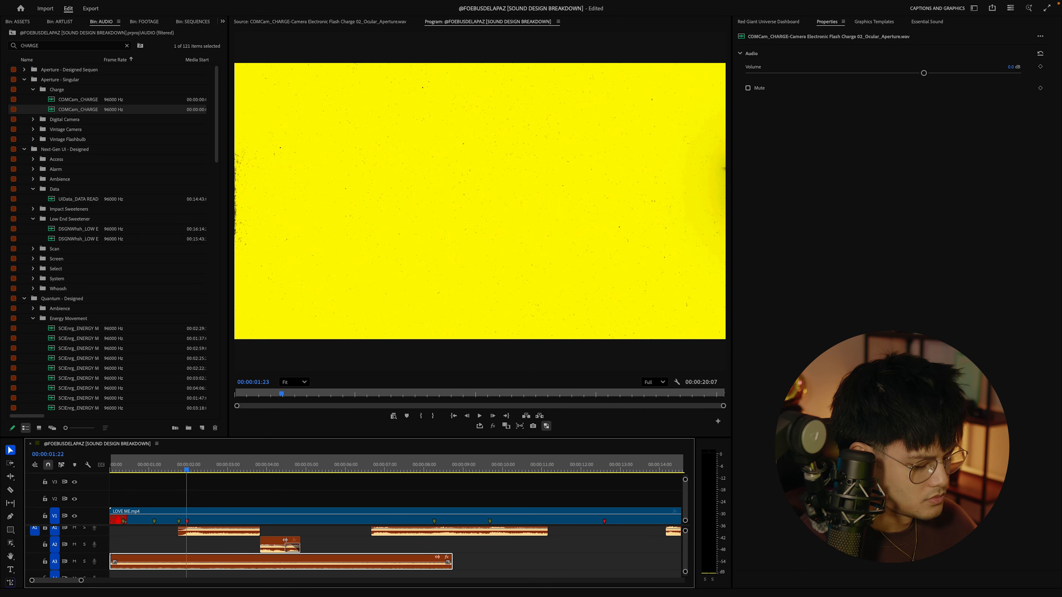
key("super+r")
type("200")
key("Return")
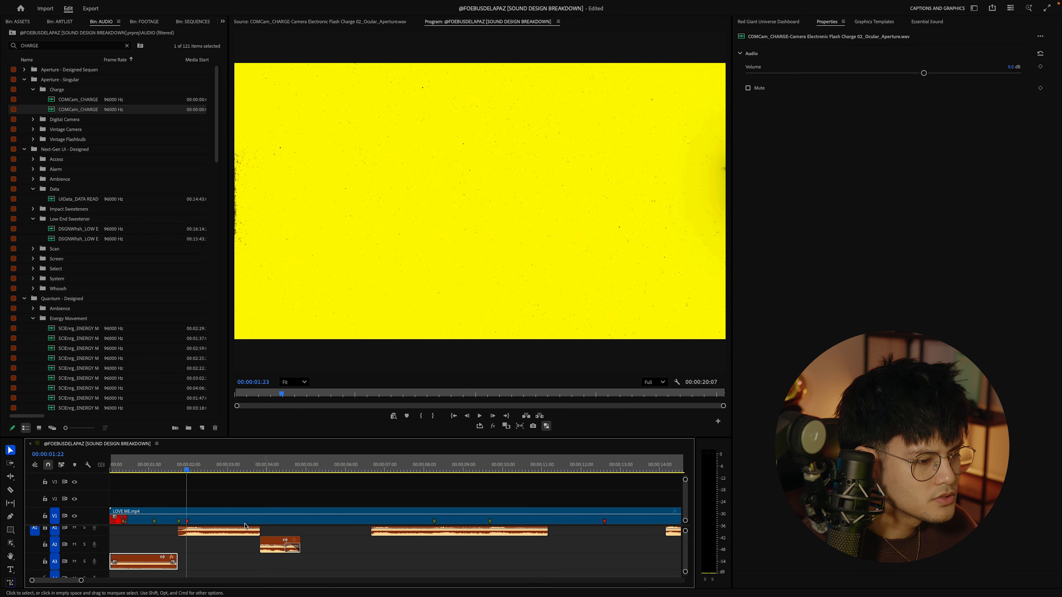
- Set the speed of the flash charge clip on track A3 to 180%
key("super+r")
type("180")
key("Return")
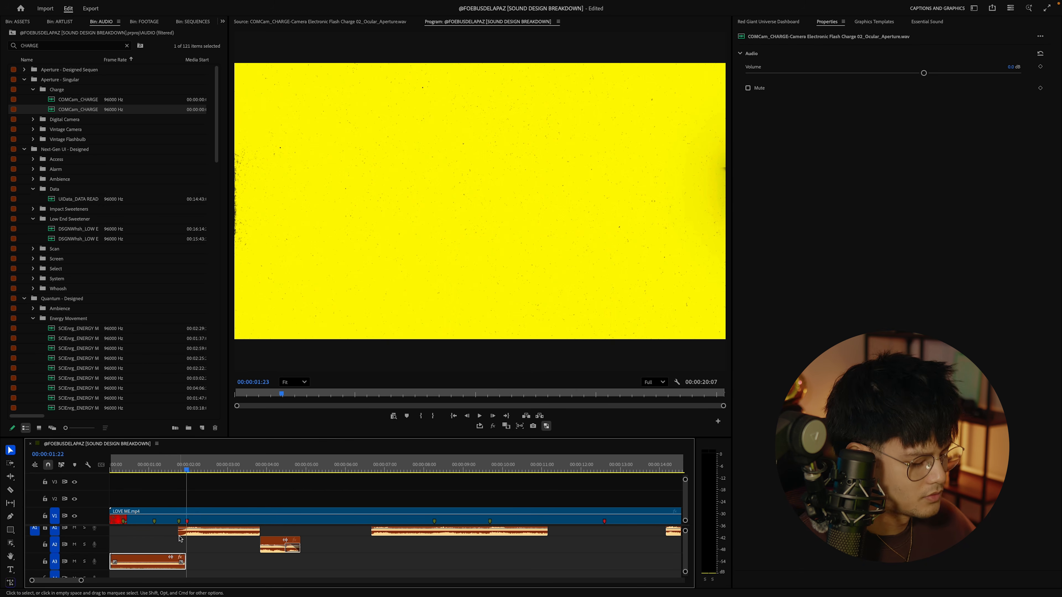
- Maintain the audio pitch of the flash charge clip on track A3 and play the intro
left_click(180, 538)
key("super+r")
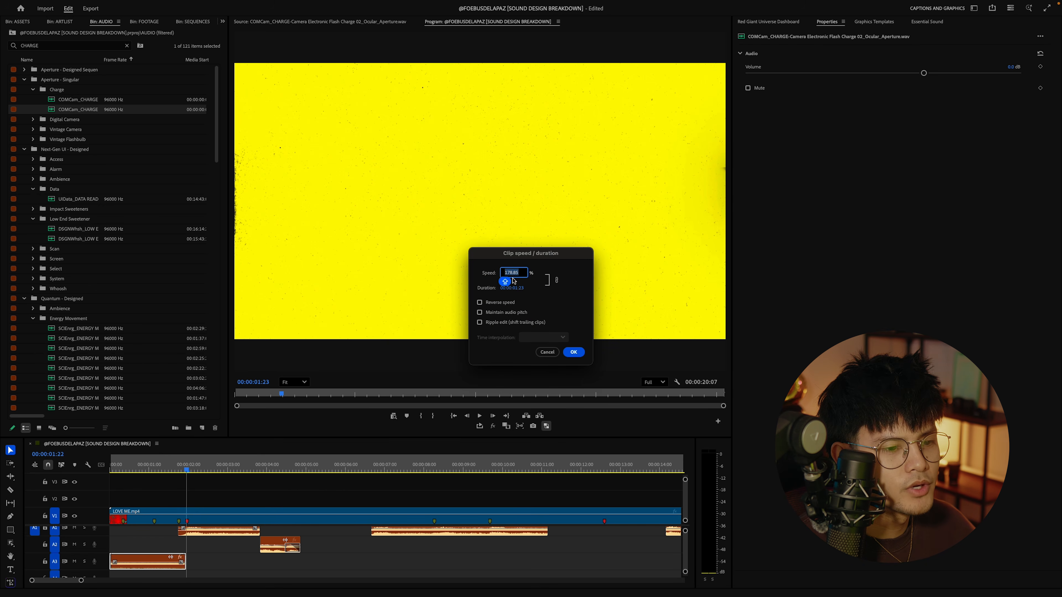
left_click(488, 315)
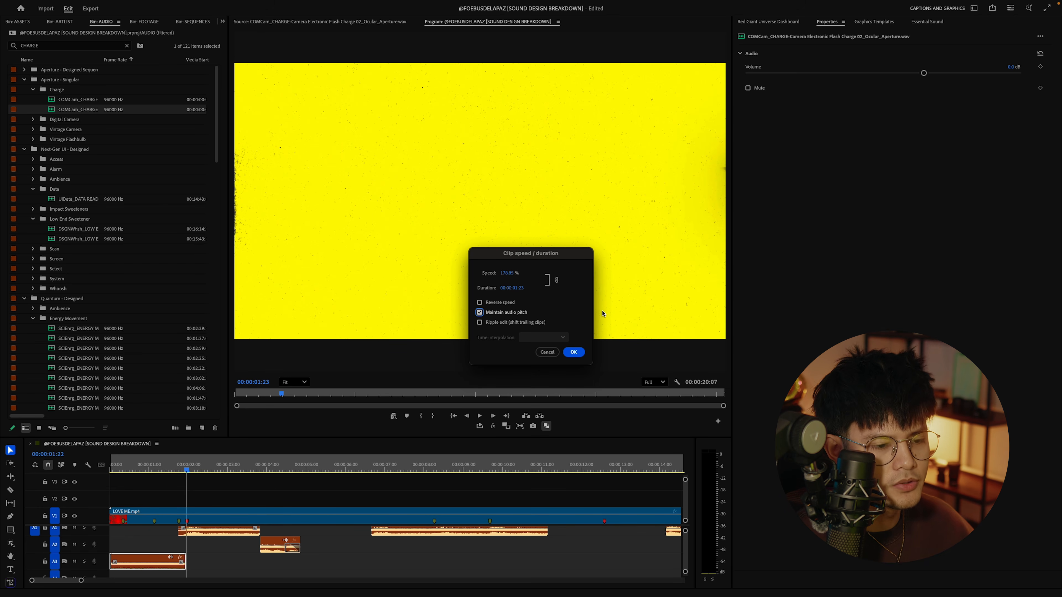
left_click(574, 352)
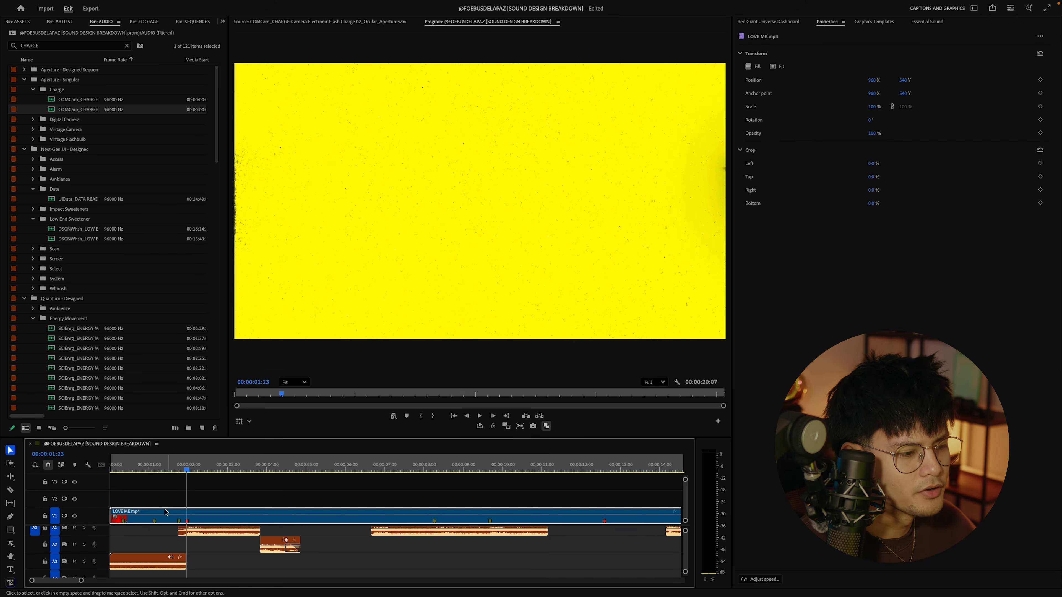
key("Home")
key("space")
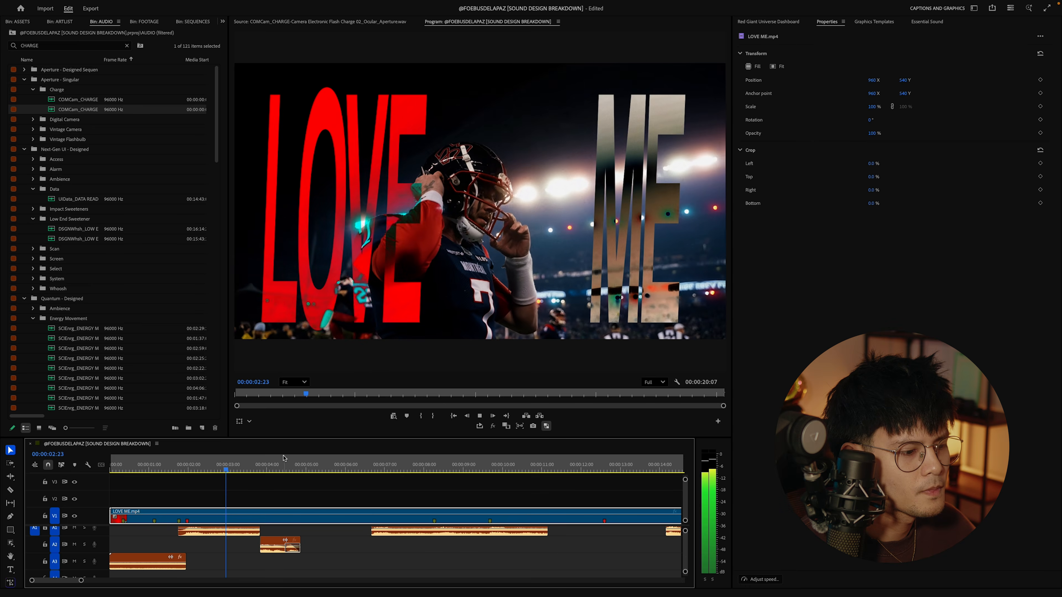
key("space")
- Zoom in on the intro and replay the first second repeatedly to judge the flash charge against the picture
key("Home")
scroll(179, 534, "up", 3)
scroll(183, 536, "left", 2)
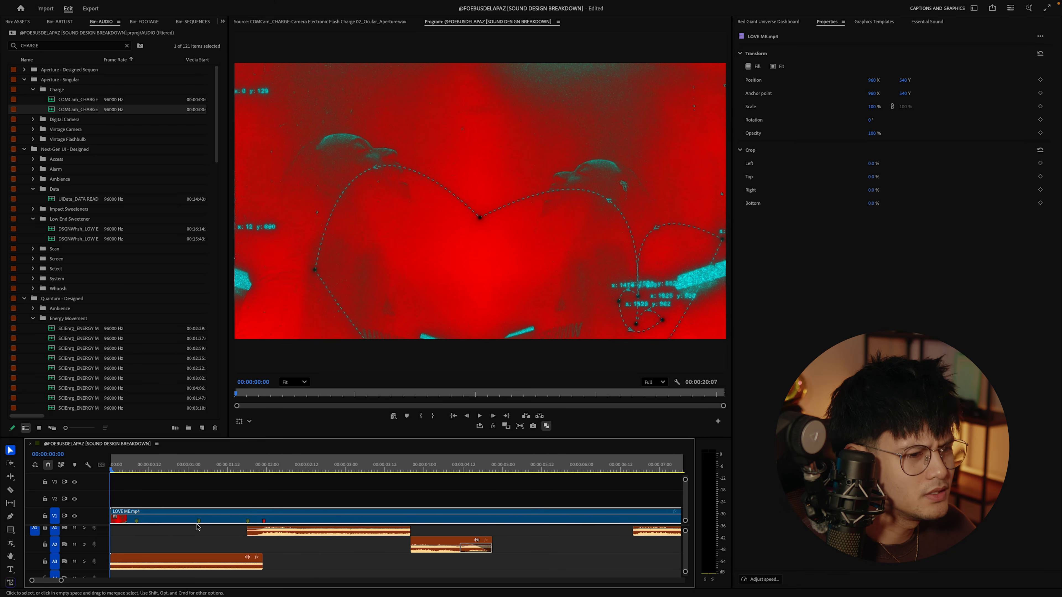
scroll(182, 506, "up", 2)
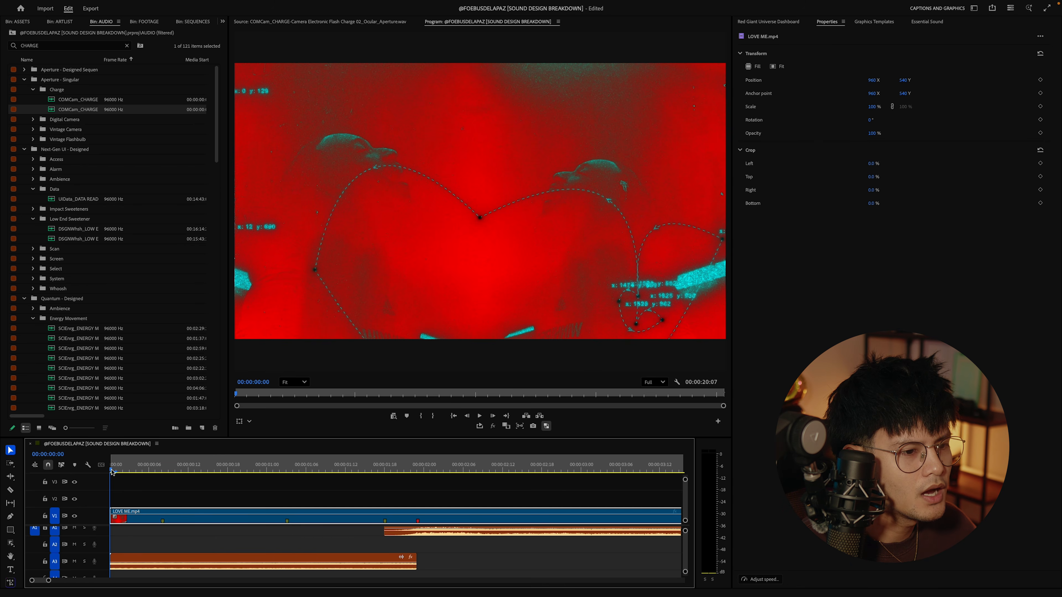
key("space")
key("space")
left_click_drag(180, 470, 67, 470)
key("space")
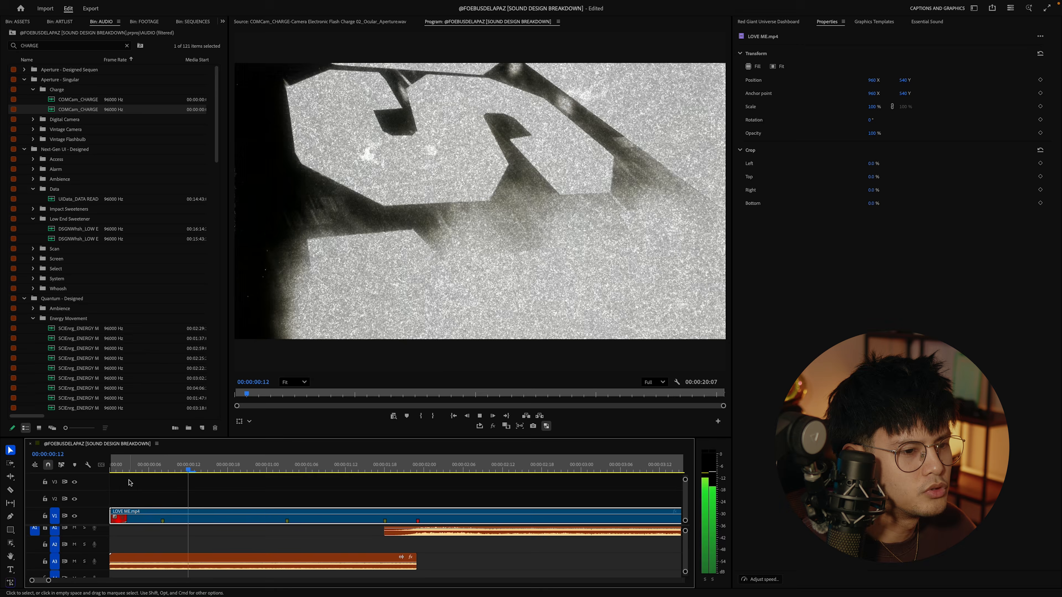
key("space")
left_click(123, 484)
left_click_drag(119, 468, 77, 473)
key("space")
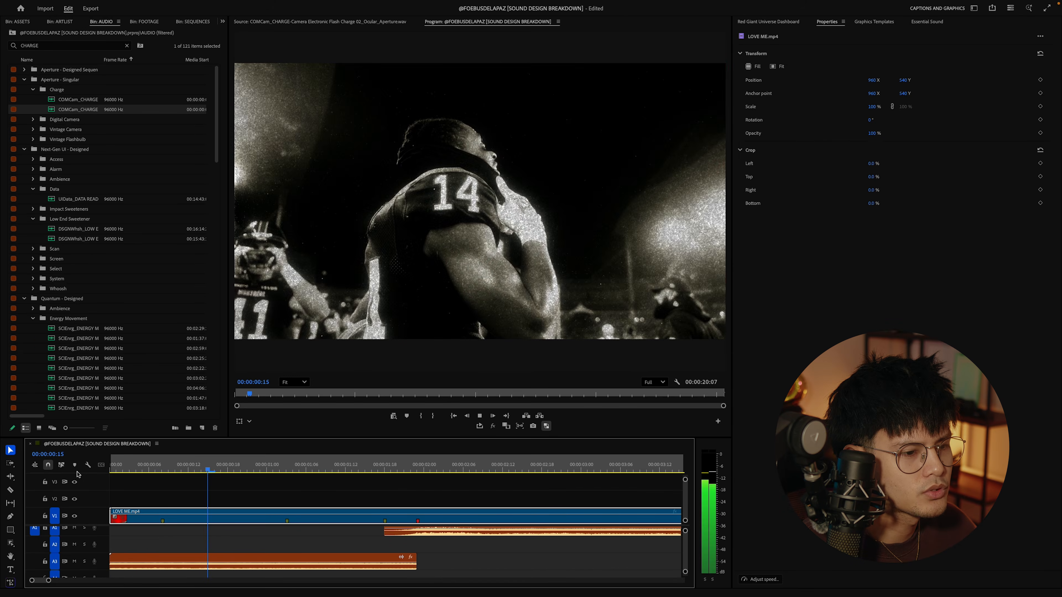
key("space")
- Search the audio bin for SCREAM, open the Man Screaming Battle Shout sound and listen to it
left_click(50, 48)
key("super+a")
type("SCREAM")
double_click(68, 139)
key("space")
key("space")
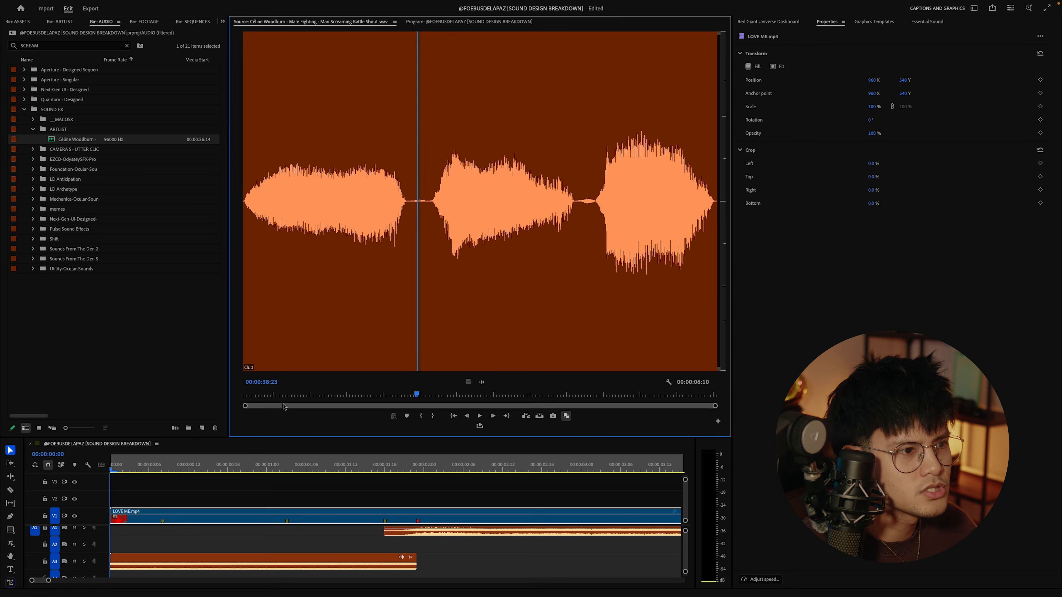
- Mark an out point after the first shout at 00:00:38:20 and place that section on track A2 at the sequence start
key("Home")
key("space")
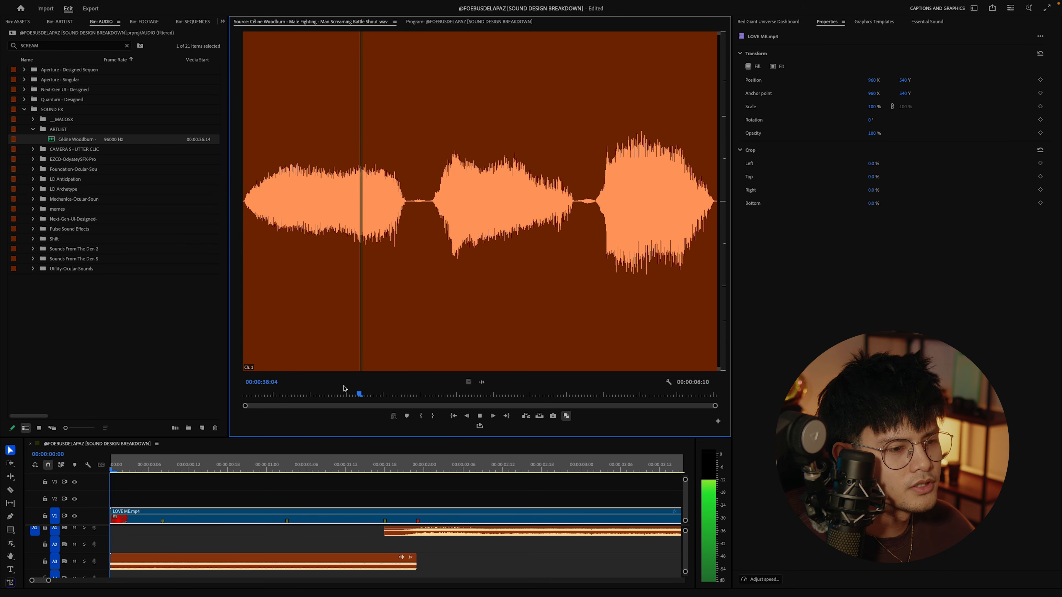
key("space")
key("o")
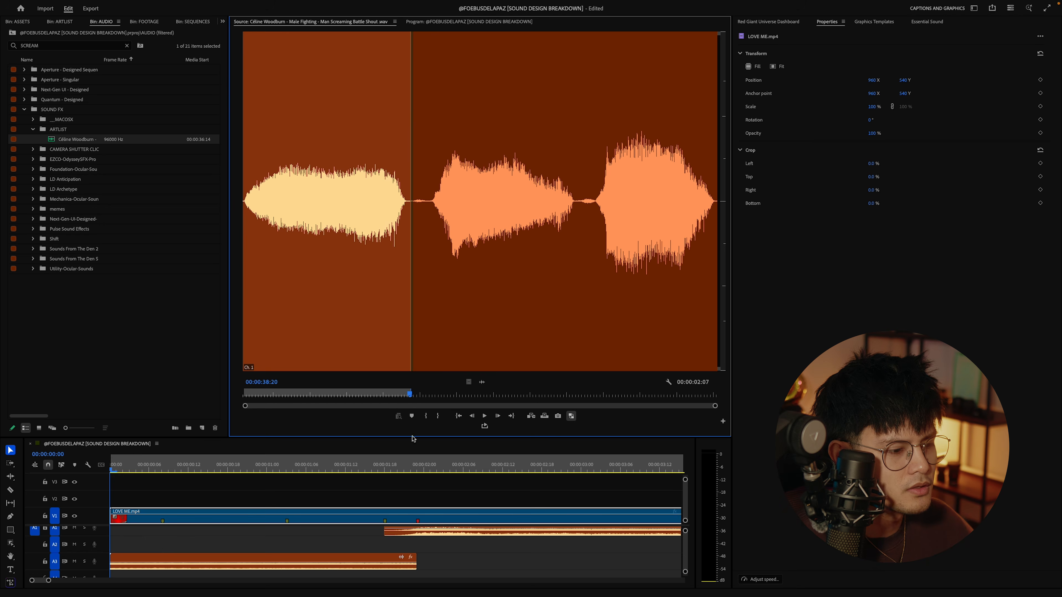
left_click_drag(482, 382, 112, 552)
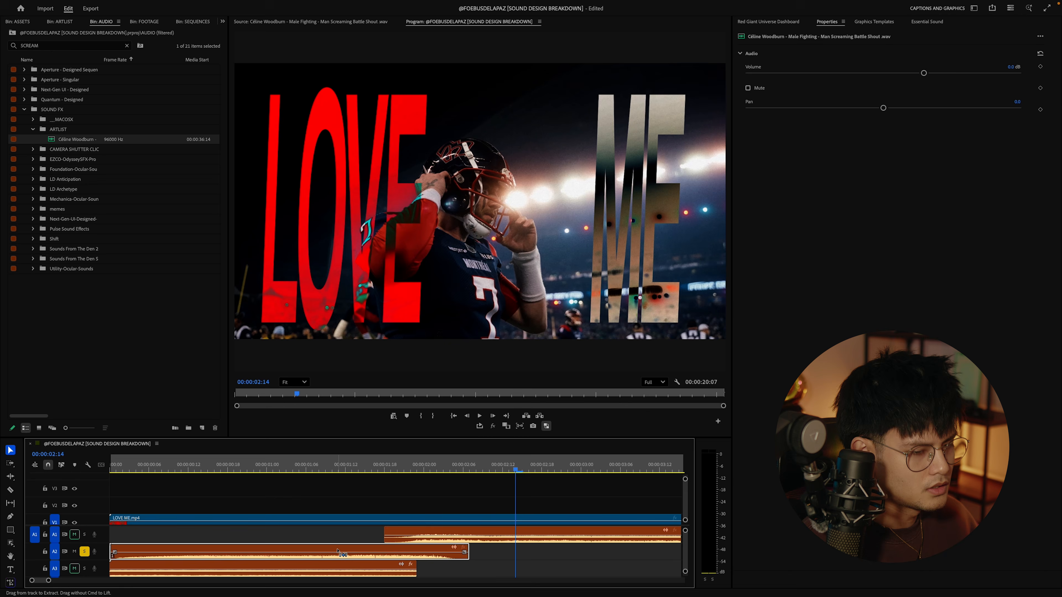
- Set the speed of the battle shout clip on track A2 to 200% with audio pitch maintained
key("super+r")
type("200")
key("Return")
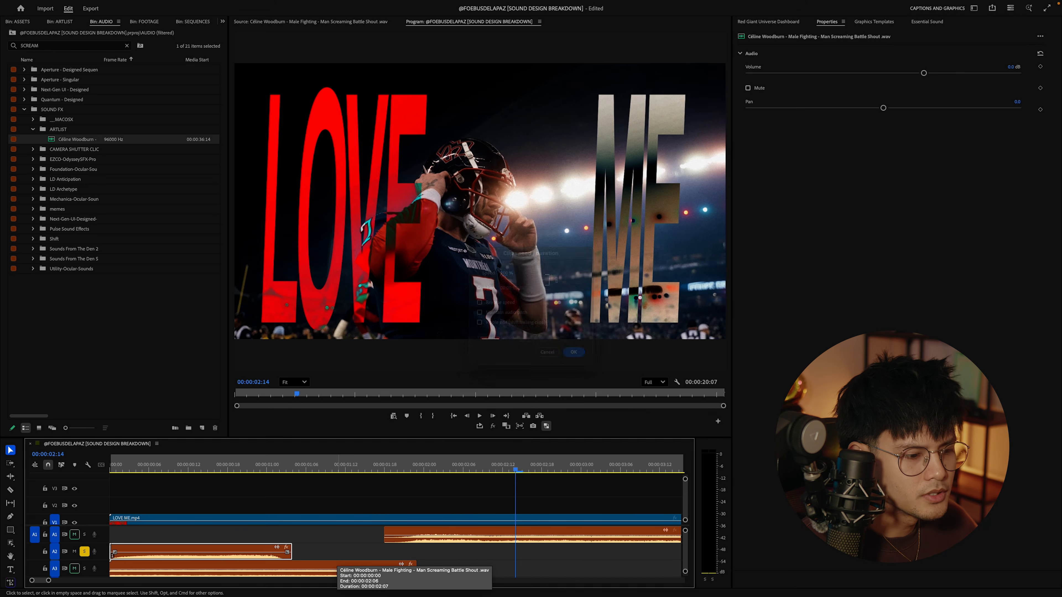
key("super+r")
left_click(481, 314)
key("Return")
- Play the intro twice from the start to hear the soloed battle shout against the opening shots
left_click(145, 533)
left_click_drag(135, 468, 47, 467)
key("Return")
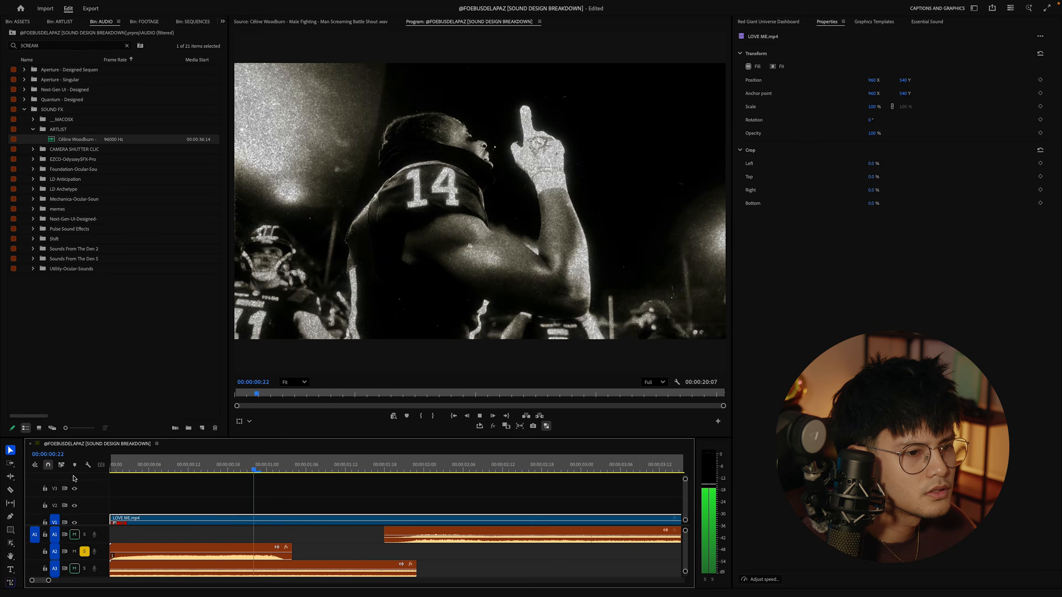
key("space")
left_click_drag(138, 468, 24, 468)
key("space")
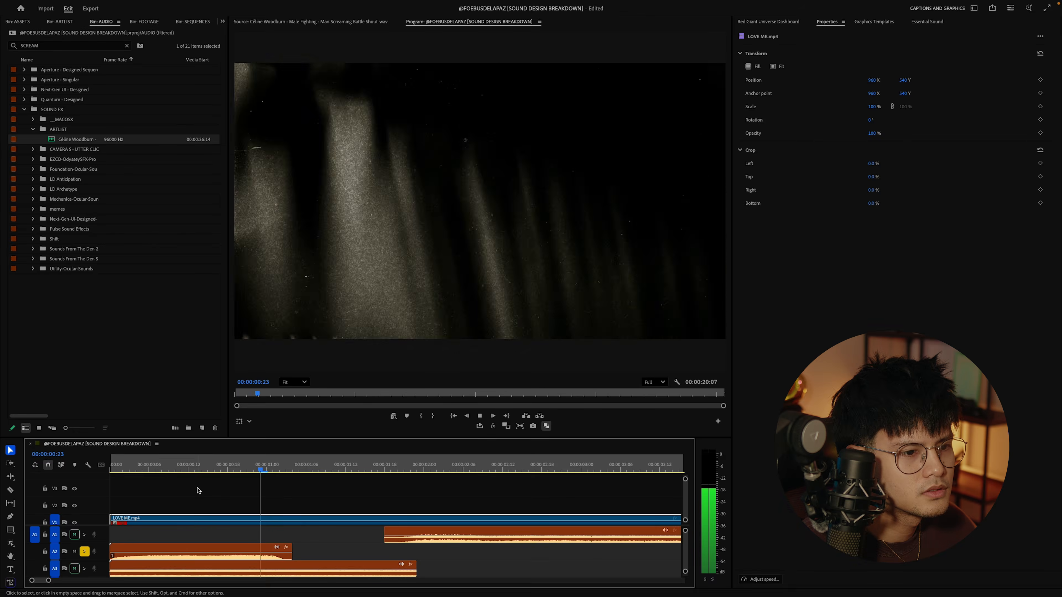
key("space")
- Set the speed of the battle shout clip on track A2 to 300% and play the intro with it
left_click(186, 550)
key("super+r")
type("300")
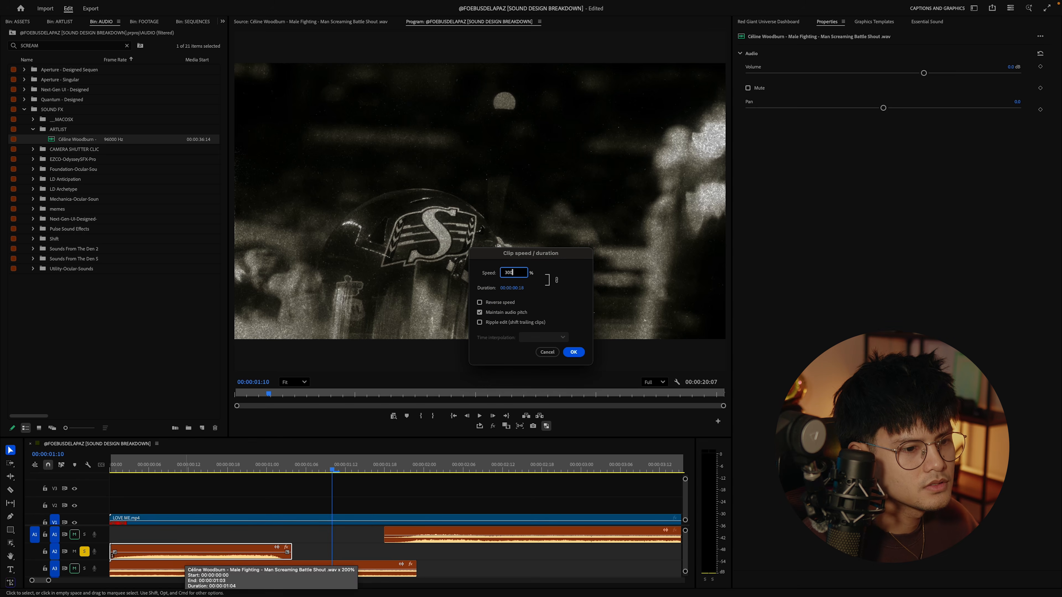
left_click(573, 353)
left_click(184, 501)
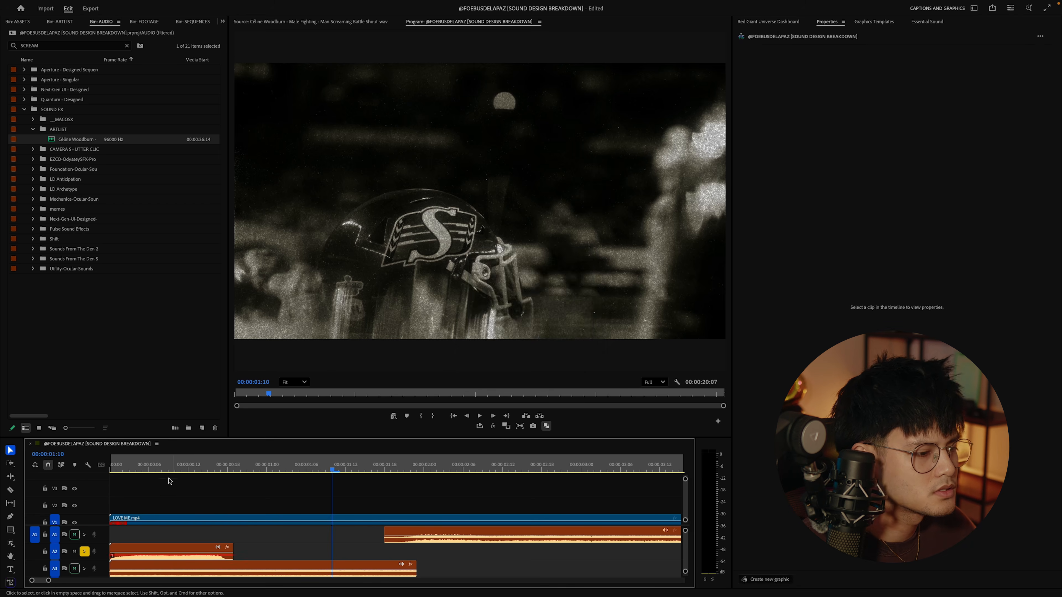
key("Home")
key("space")
key("space")
- Zoom the timeline out slightly, select the battle shout clip on track A2 and open the sequence's Audio Track Mixer
key("grave")
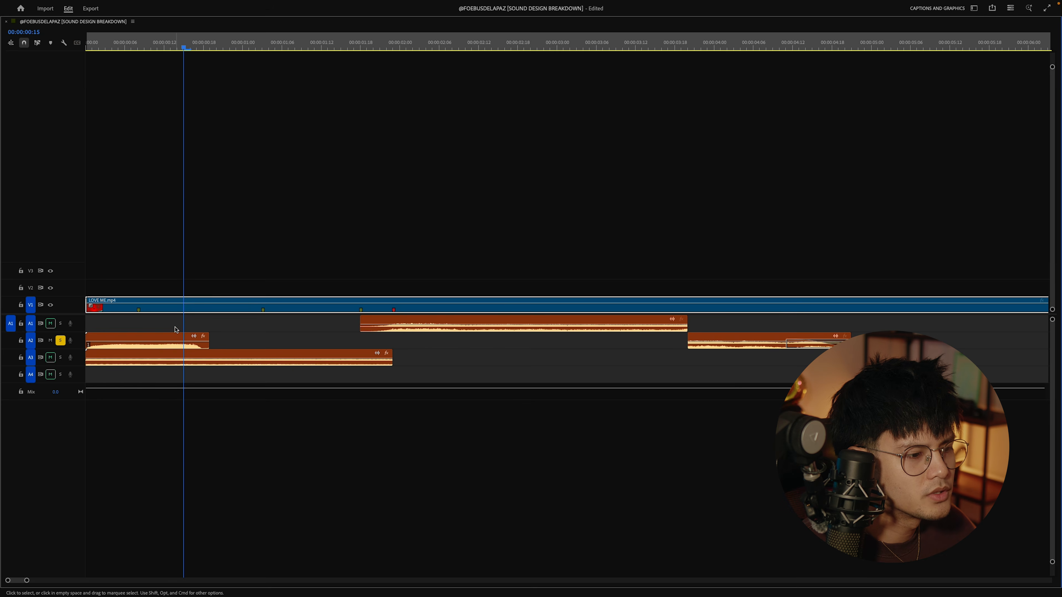
key("minus")
key("grave")
left_click(161, 552)
left_click(259, 5)
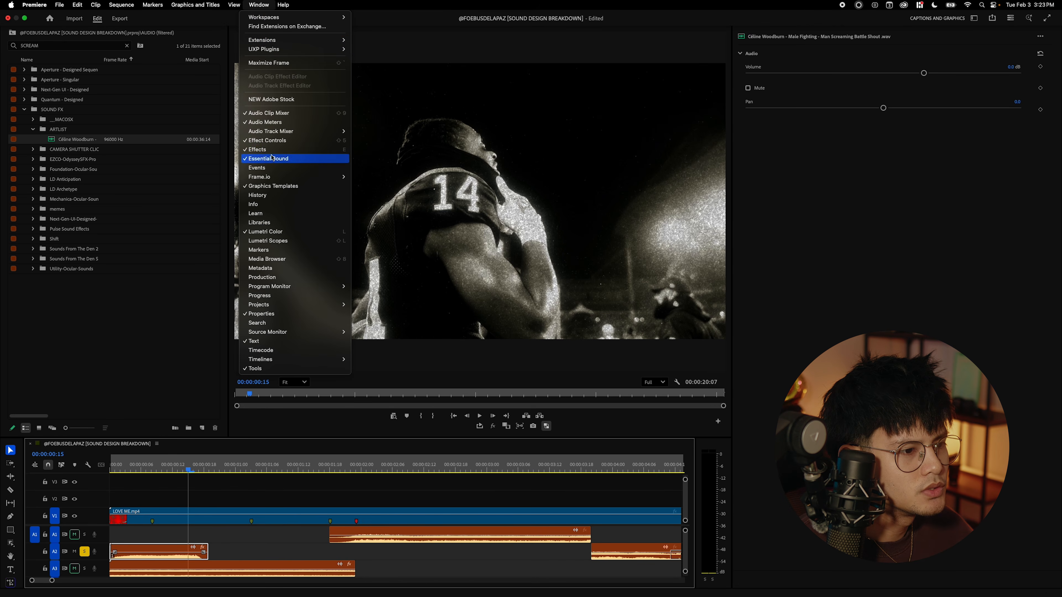
mouse_move(318, 131)
left_click(379, 131)
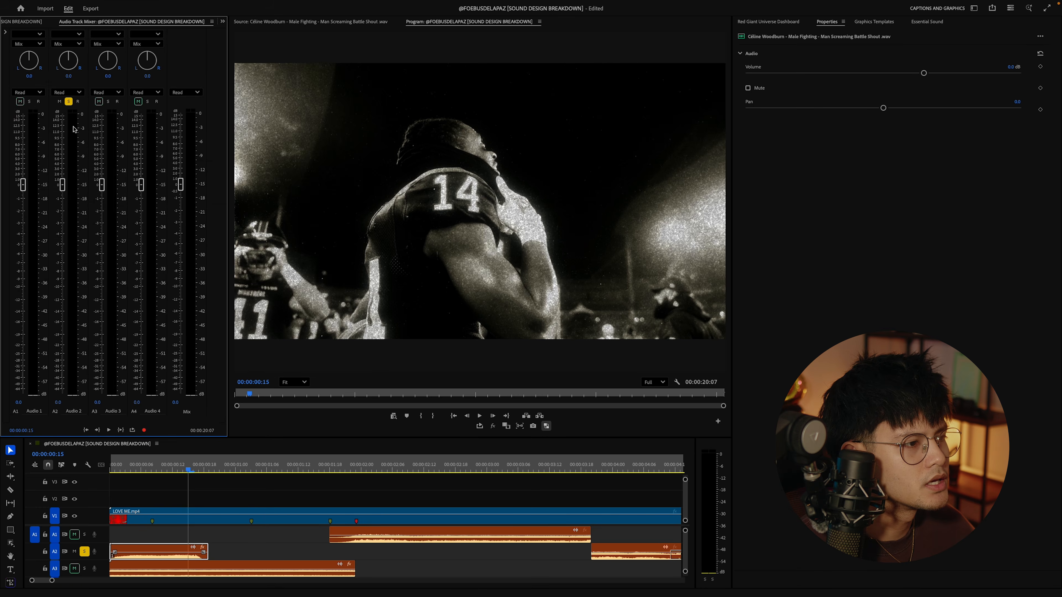
- Add a Studio Reverb effect to the Audio 2 track with its decay set to 10000 ms
left_click(82, 40)
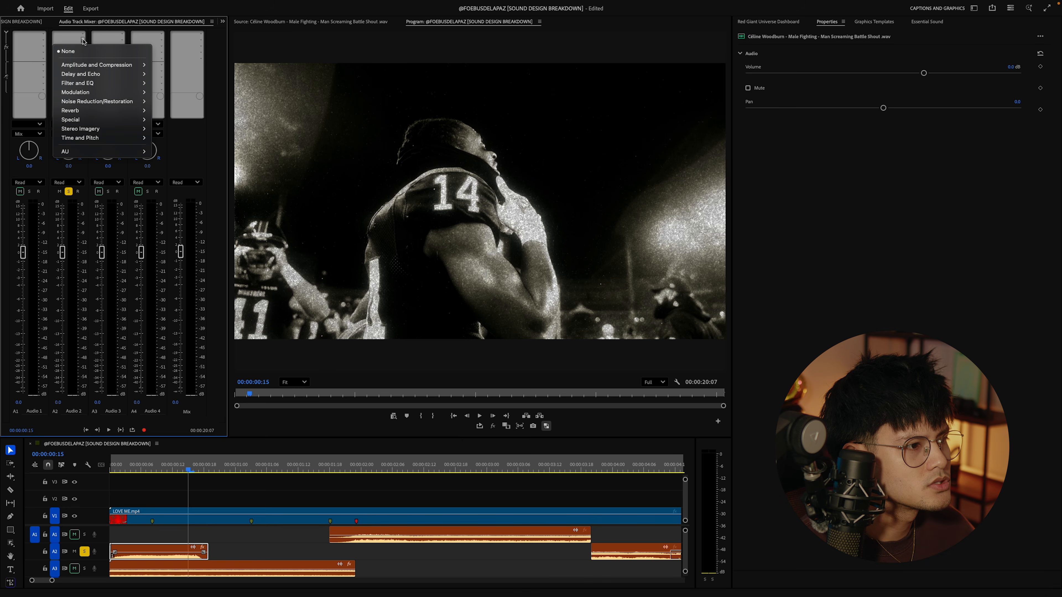
mouse_move(82, 110)
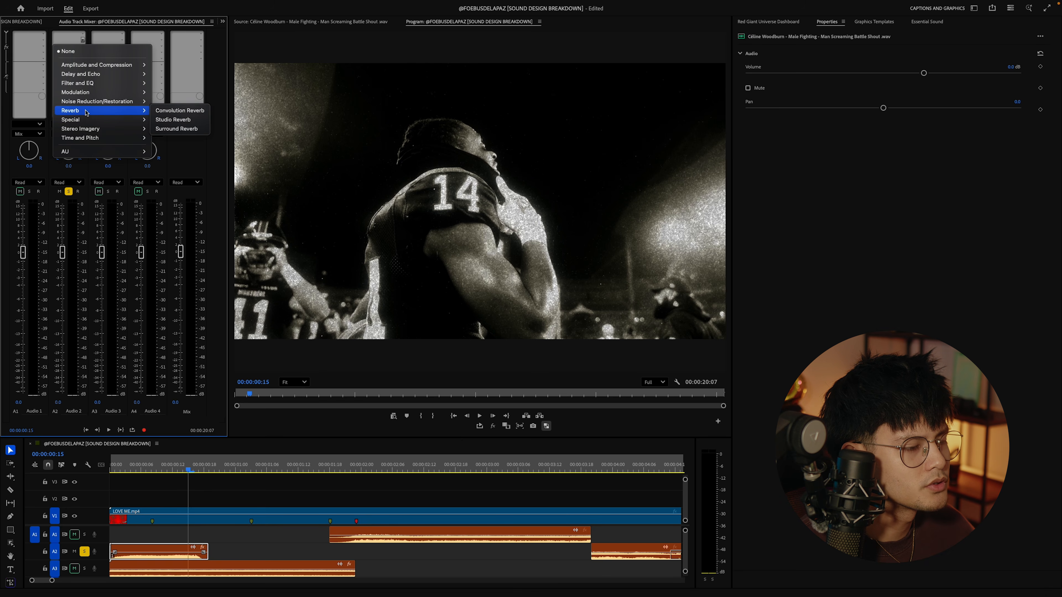
left_click(172, 119)
left_click_drag(550, 259, 577, 257)
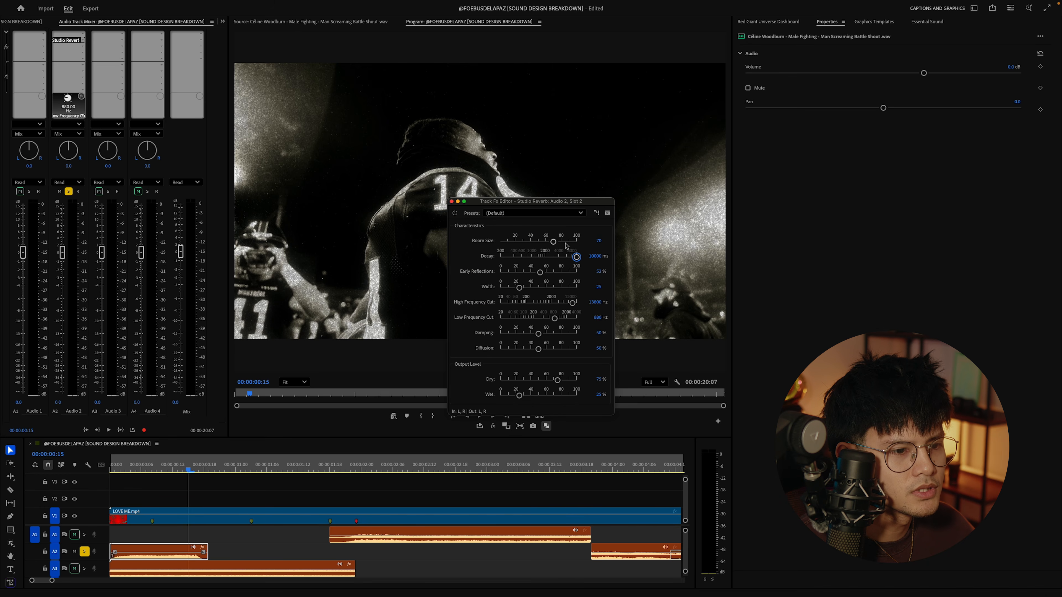
left_click(451, 202)
- Play the intro from the start to hear the battle shout with the reverb on track A2
left_click(276, 516)
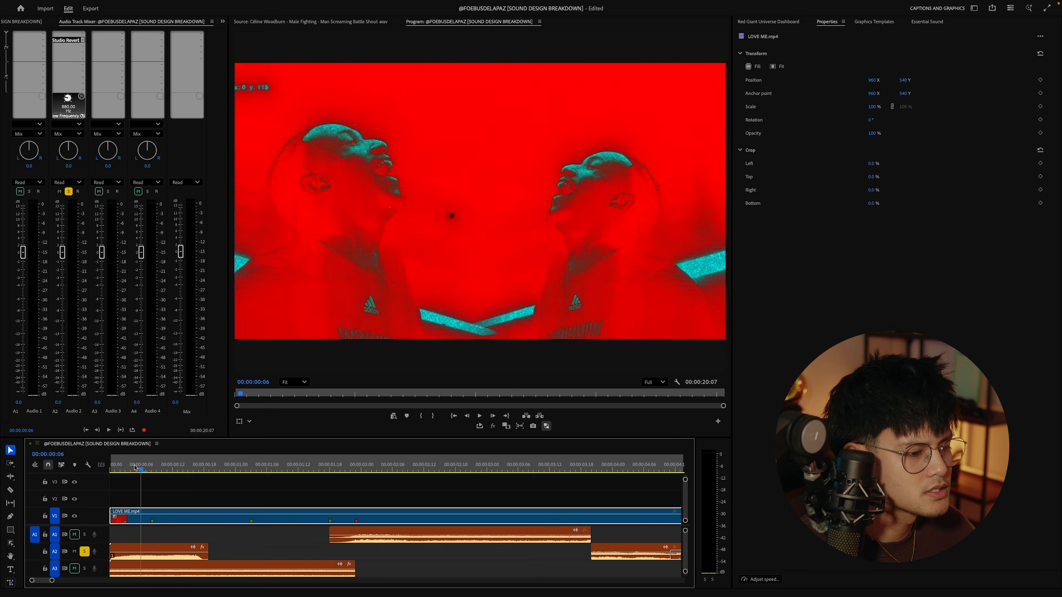
key("space")
key("space")
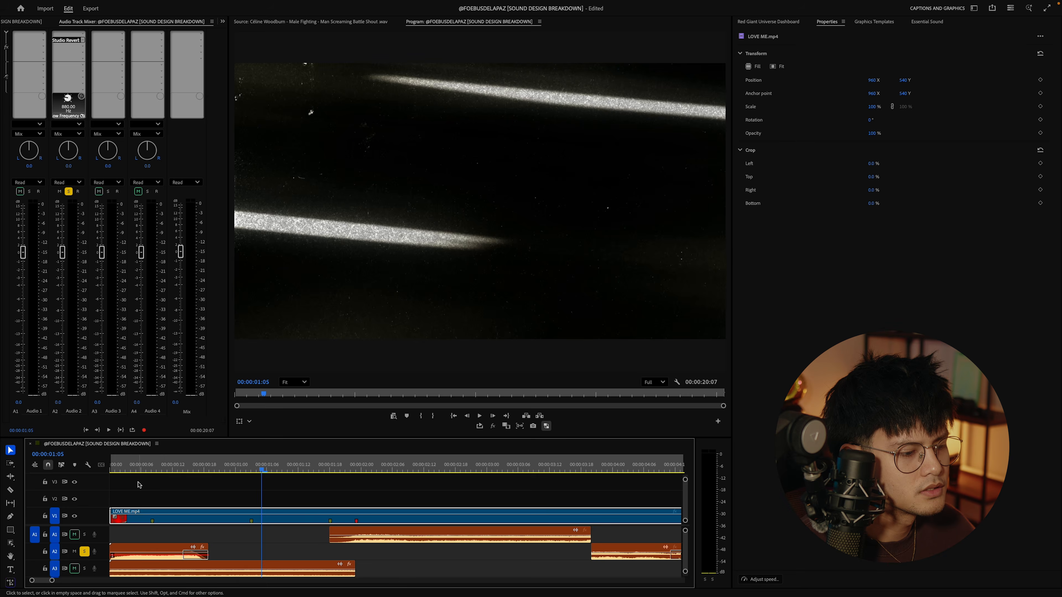
left_click_drag(135, 470, 76, 477)
key("space")
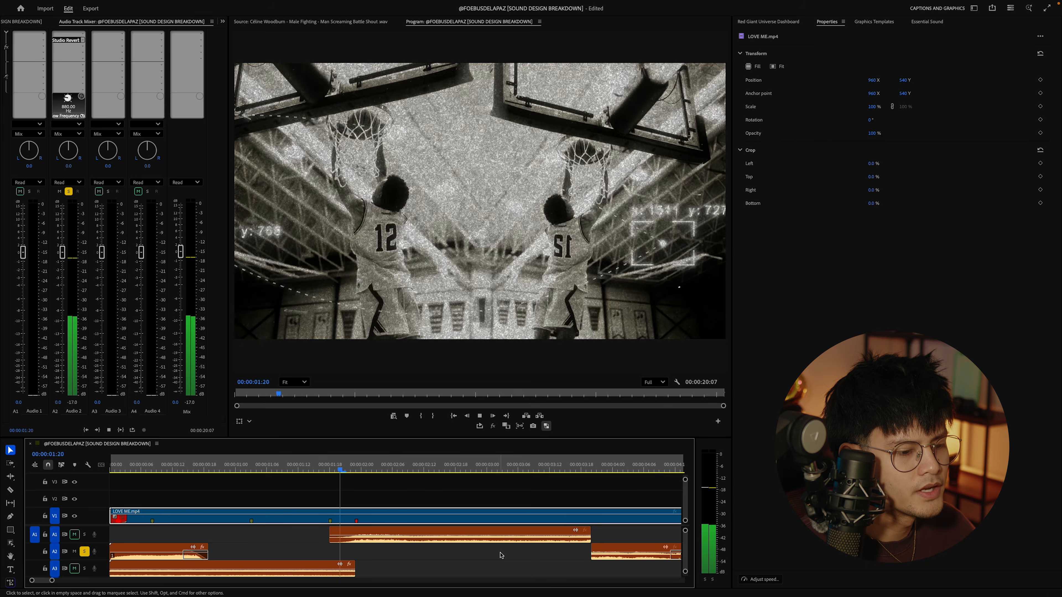
key("space")
- Open the Audio 2 track's Studio Reverb settings and play through the second A2 clip with the reverb bypassed
scroll(501, 556, "right", 5)
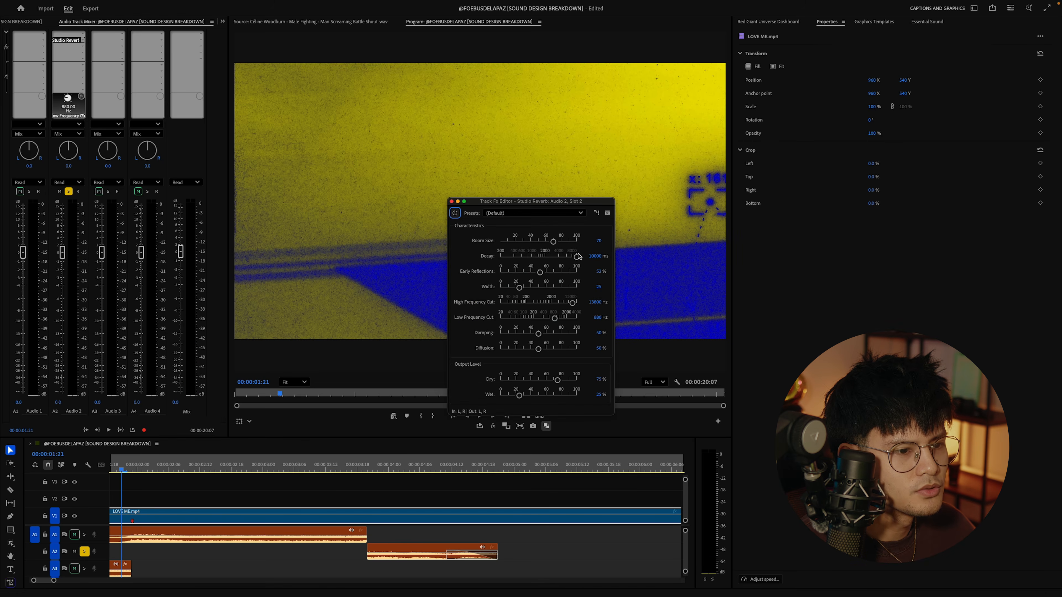
left_click(200, 485)
left_click_drag(122, 470, 42, 482)
key("space")
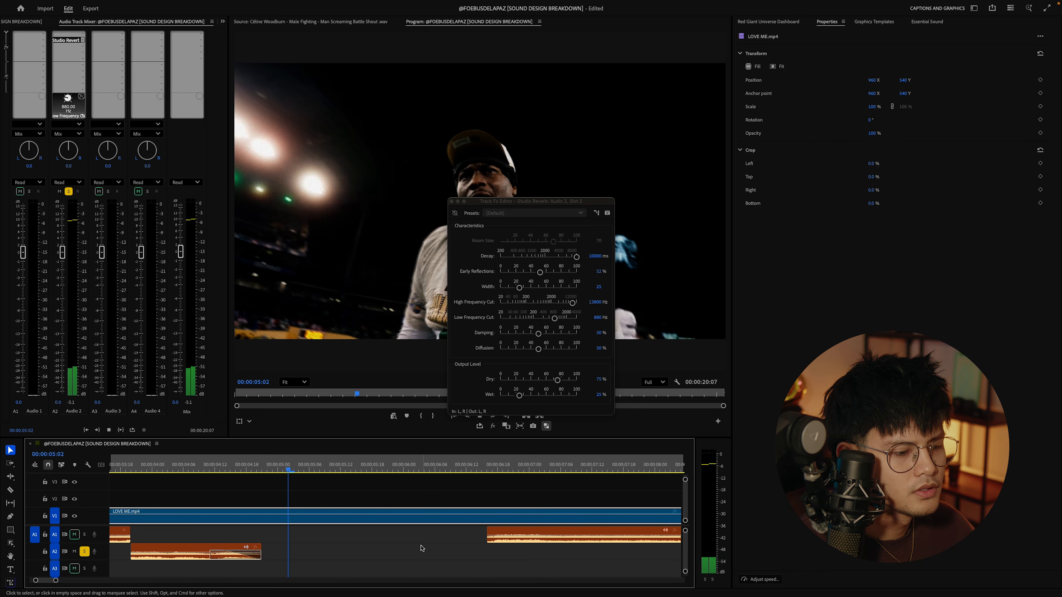
key("space")
- Replay the passage around the second A2 clip repeatedly to hear how it sounds without the Studio Reverb
scroll(417, 549, "left", 3)
left_click(227, 465)
key("space")
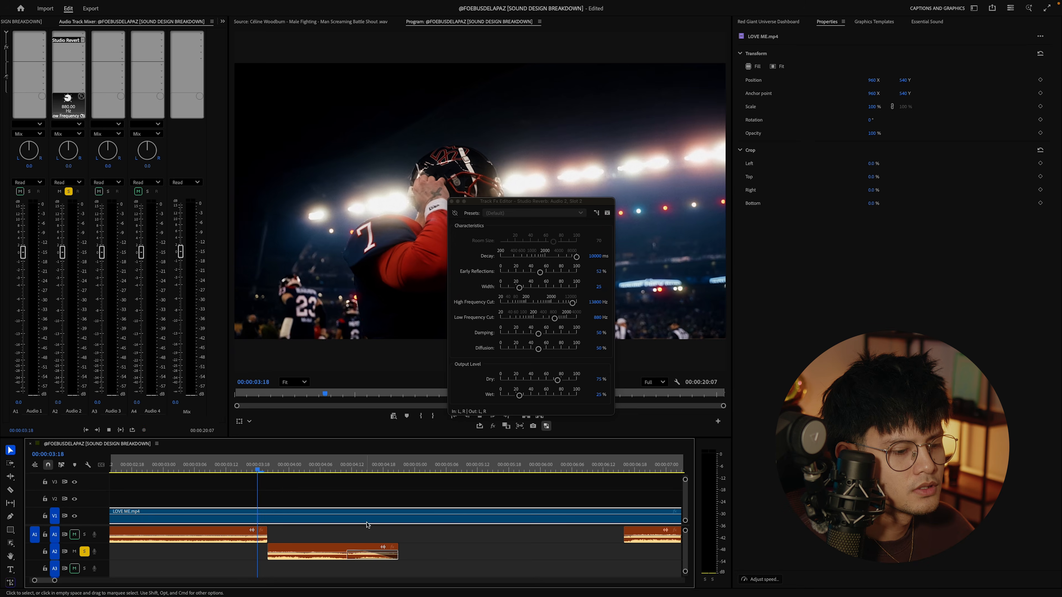
key("space")
left_click(264, 466)
key("space")
key("space")
key("space")
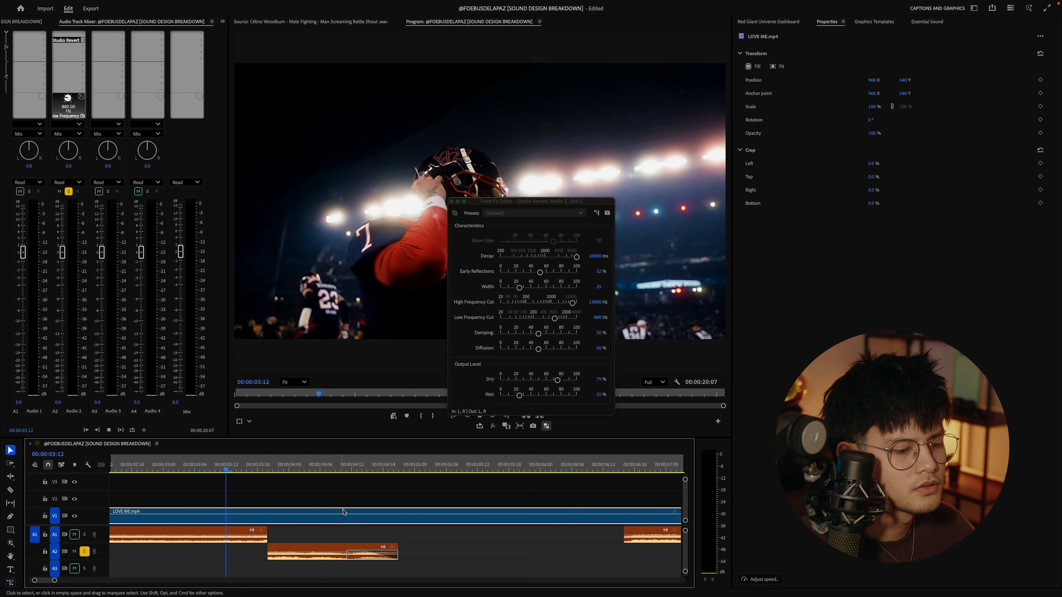
key("space")
left_click(201, 465)
key("space")
left_click(542, 218)
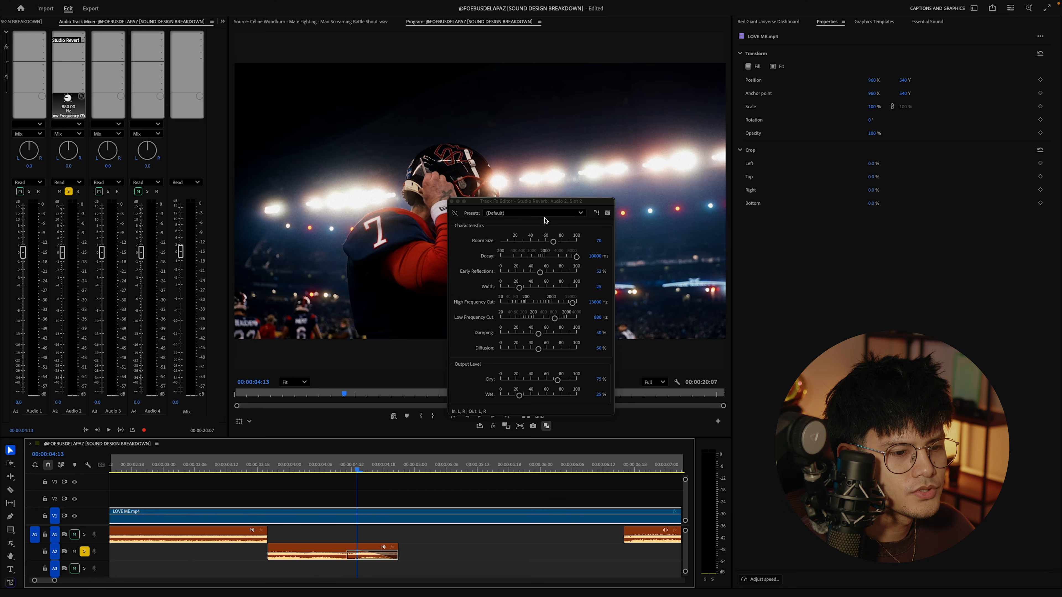
- Re-enable the Studio Reverb on the Audio 2 track, close its settings and play the second A2 clip with it
left_click(456, 214)
left_click(451, 202)
key("space")
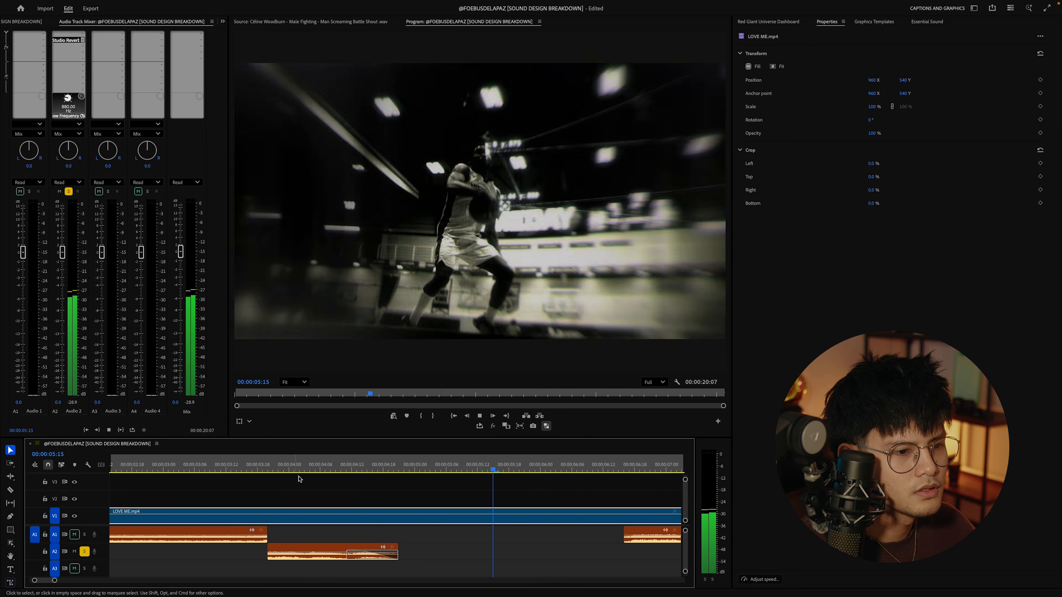
key("space")
- Fit the whole sequence in the timeline and play it from near the start with track A2 soloed
key("backslash")
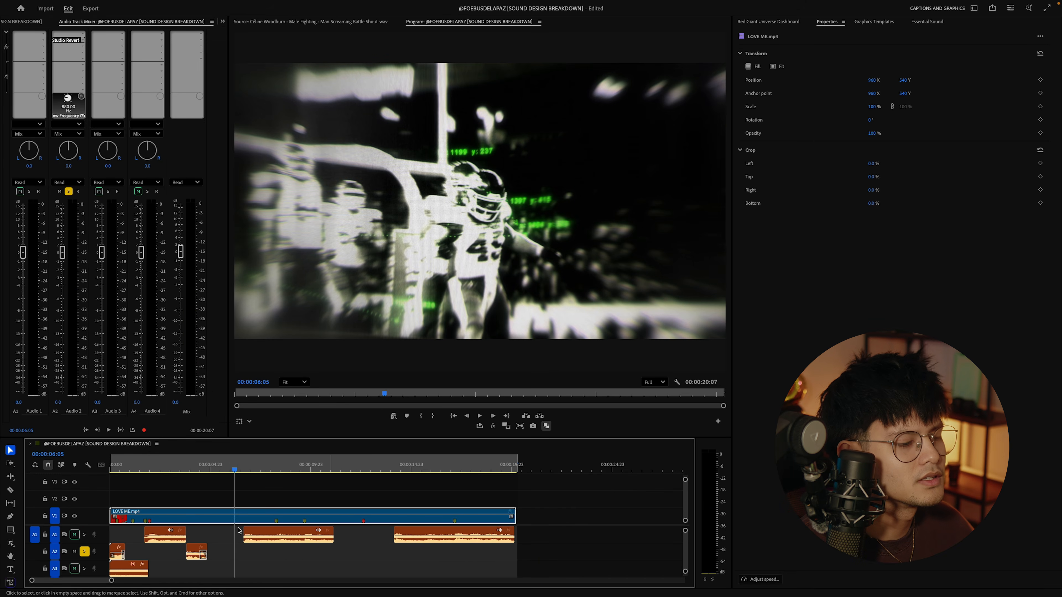
left_click(130, 468)
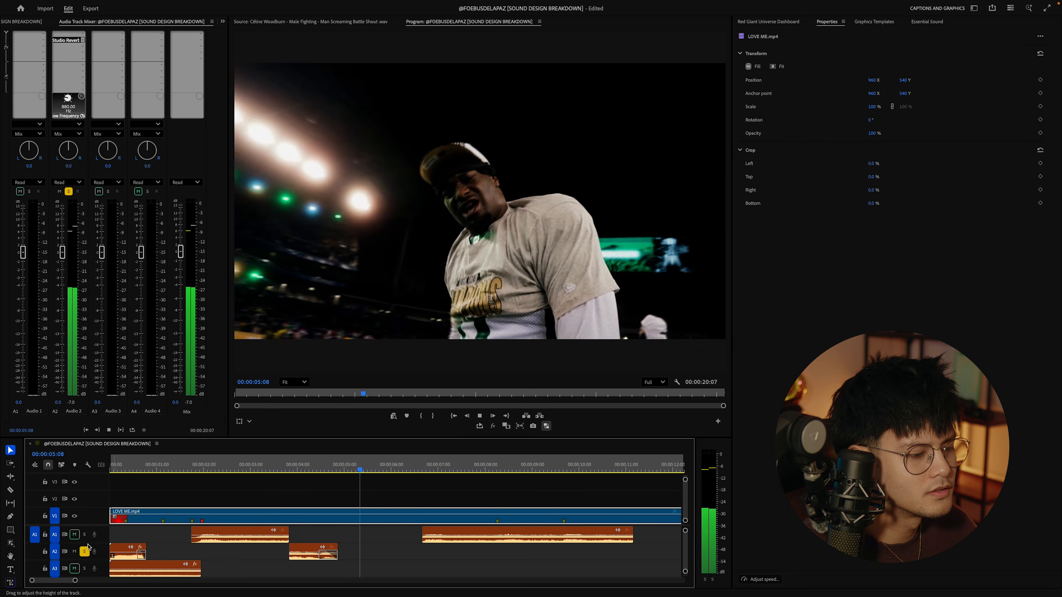
key("space")
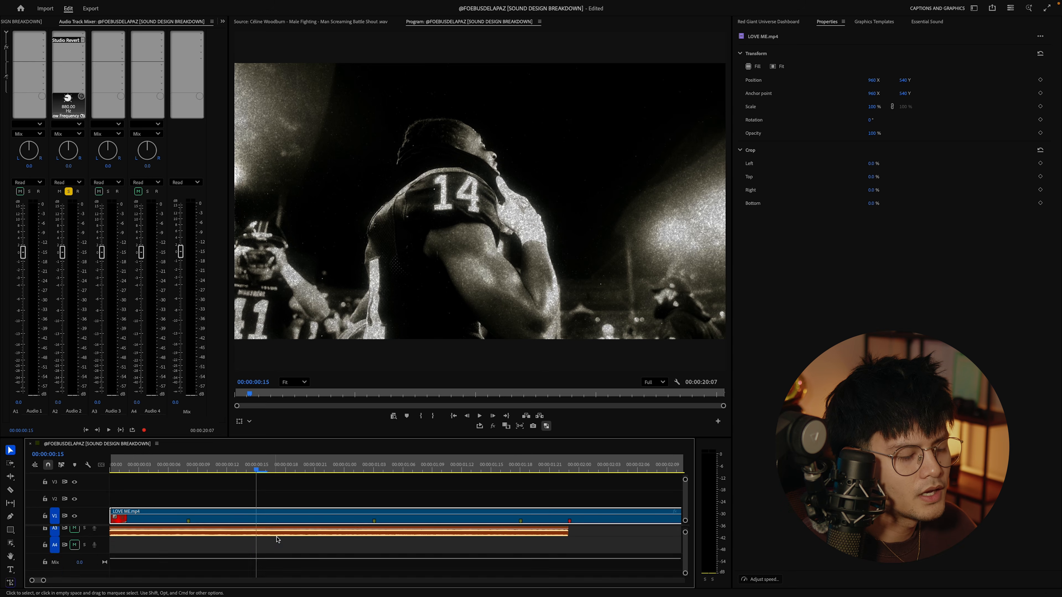
- Return the playhead to the sequence start and play the soloed battle shout clip on A2
scroll(280, 540, "up", 3)
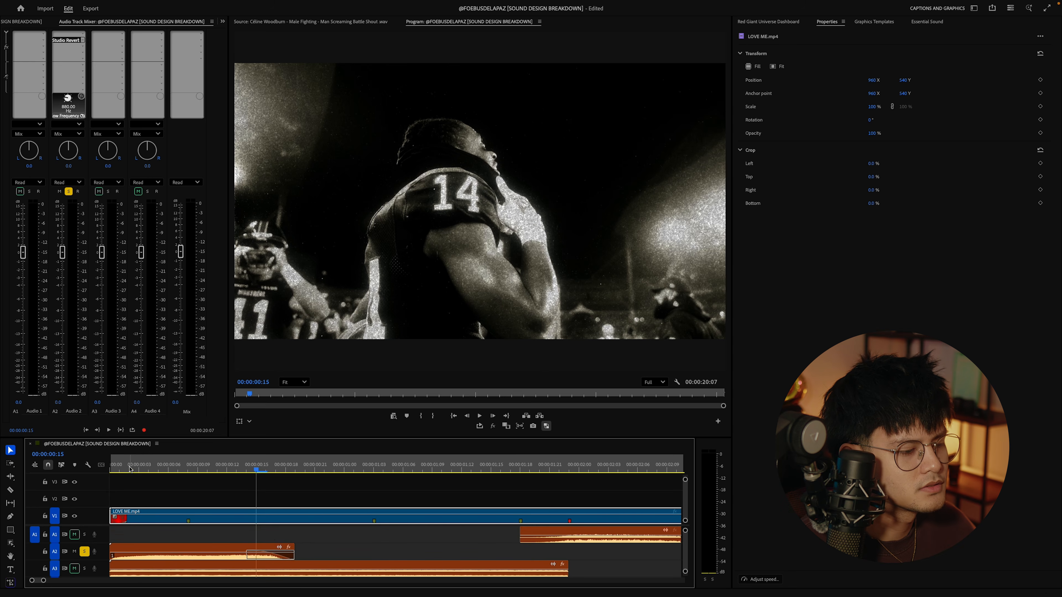
left_click_drag(130, 467, 84, 462)
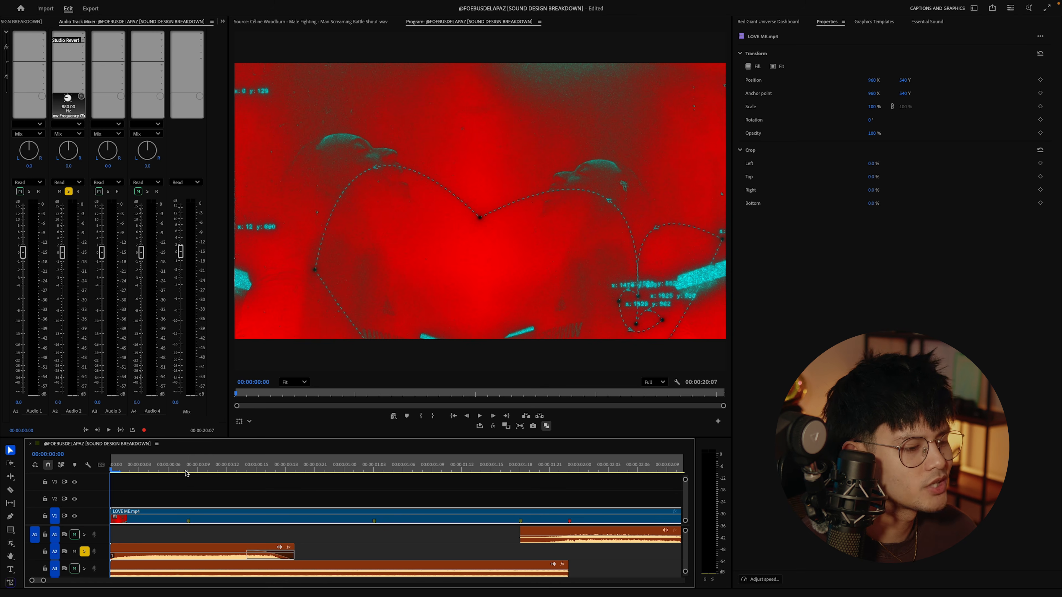
key("space")
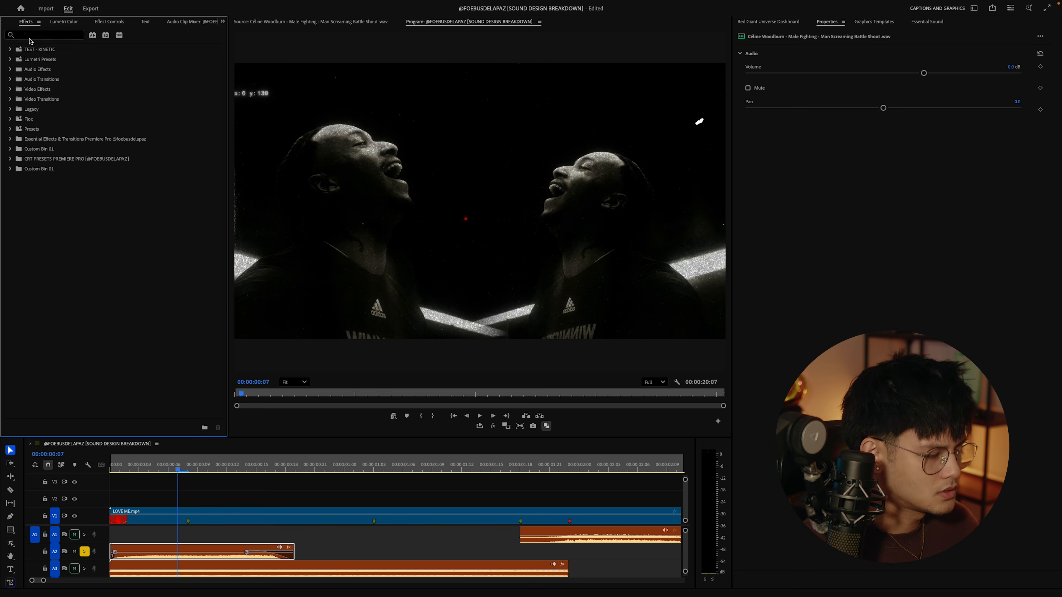
- Find the Lowpass audio effect, apply it to the battle shout clip on A2 and play the clip
type("LOWPASS")
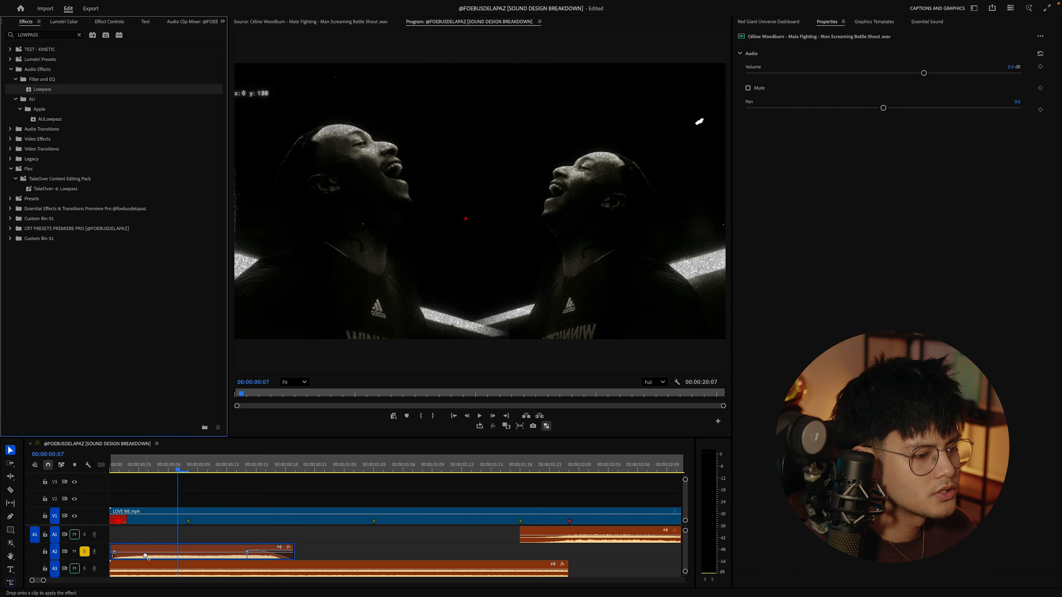
key("space")
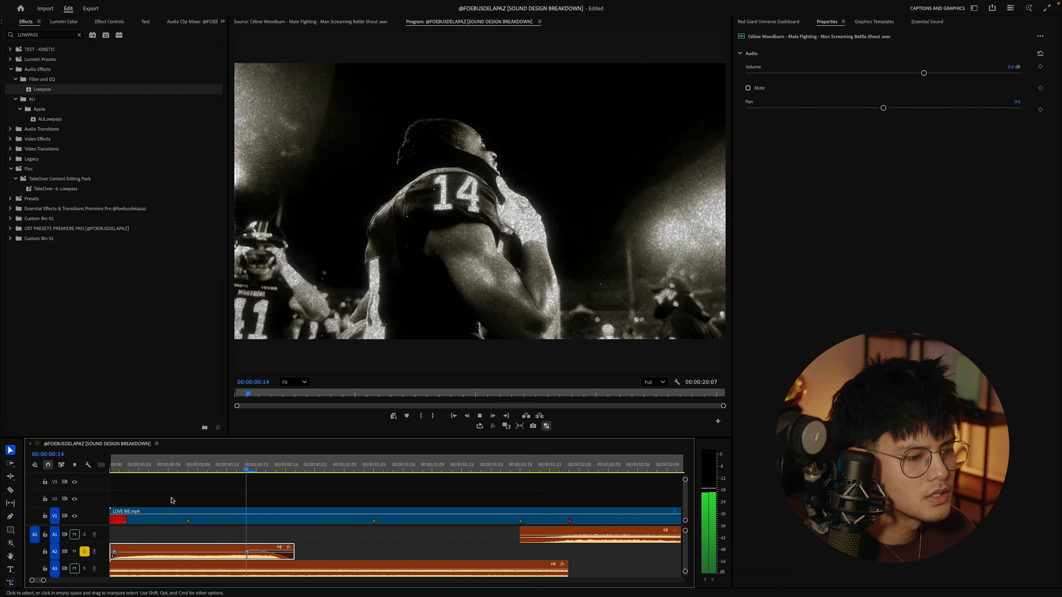
left_click(121, 468)
key("space")
key("space")
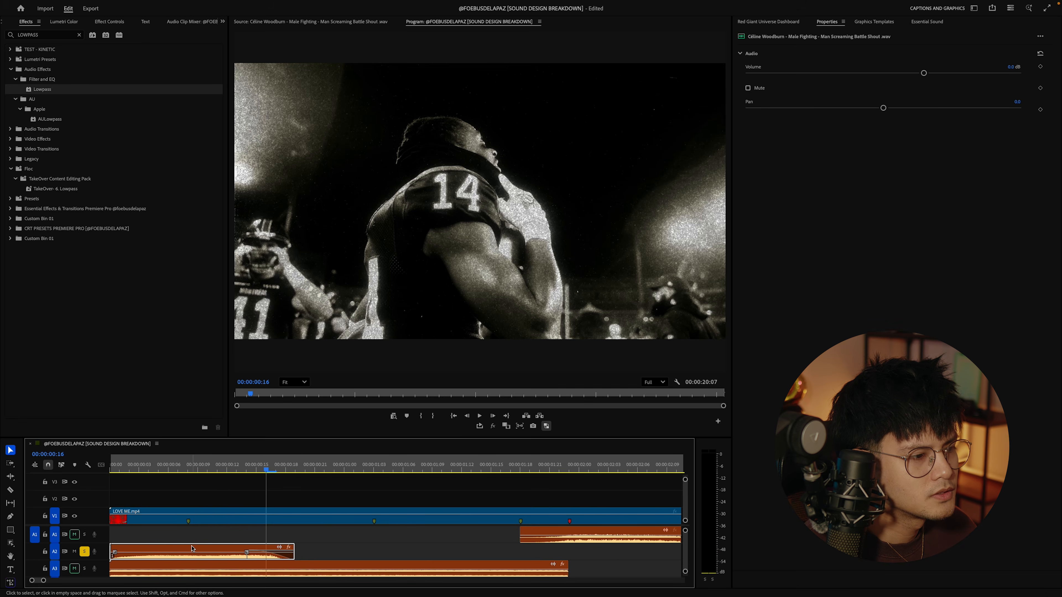
- Set the battle shout's Lowpass cutoff to 618.3 Hz in its effect controls and replay the clip from the start
key("shift+5")
left_click(121, 468)
key("space")
key("space")
left_click_drag(87, 82, 104, 82)
left_click(121, 465)
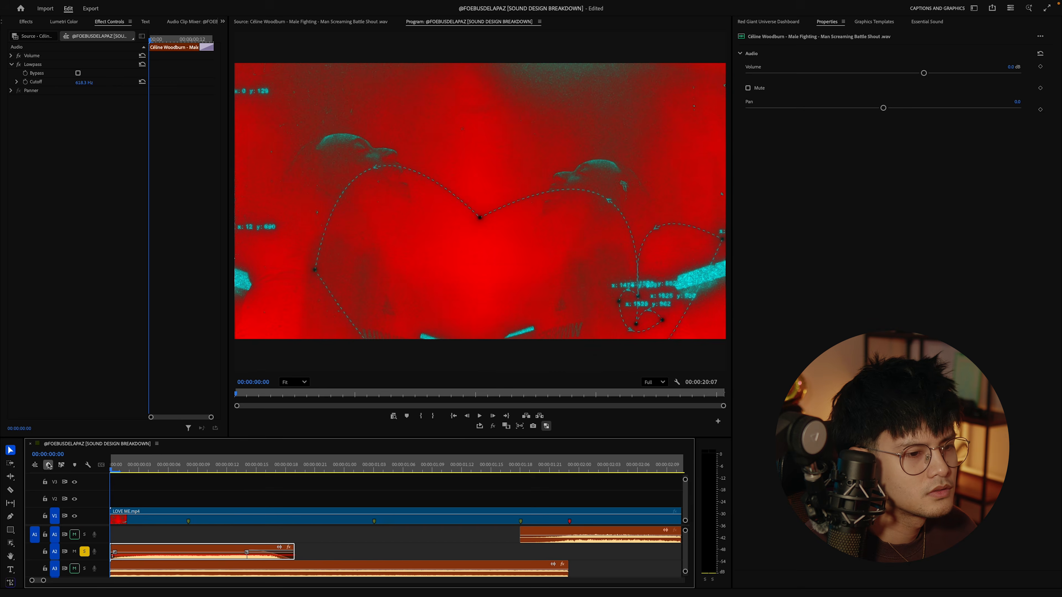
key("space")
- Turn off the solo on track A2 and play the intro with all audio tracks audible
left_click(165, 484)
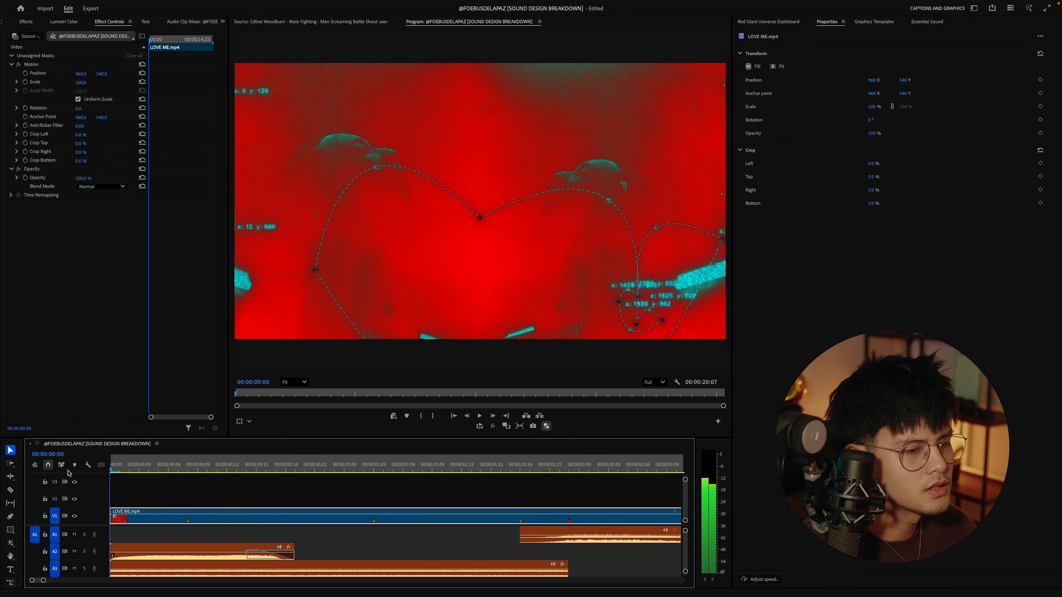
key("space")
left_click(115, 466)
key("space")
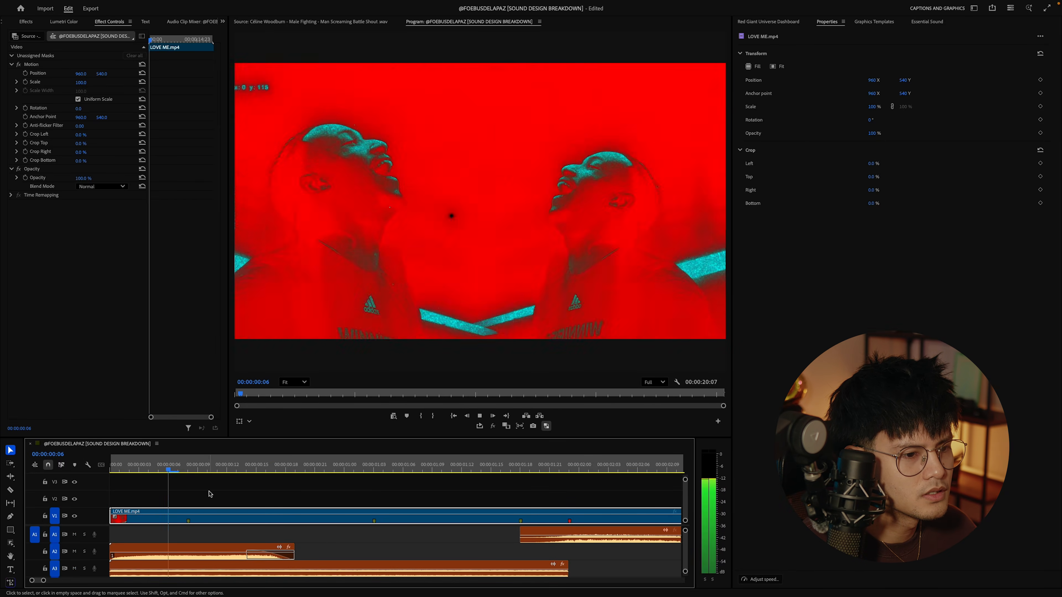
left_click(109, 467)
left_click_drag(109, 467, 168, 470)
- Search the AUDIO bin for TICKER and audition 27 Ticker Ramp.wav
key("shift+7")
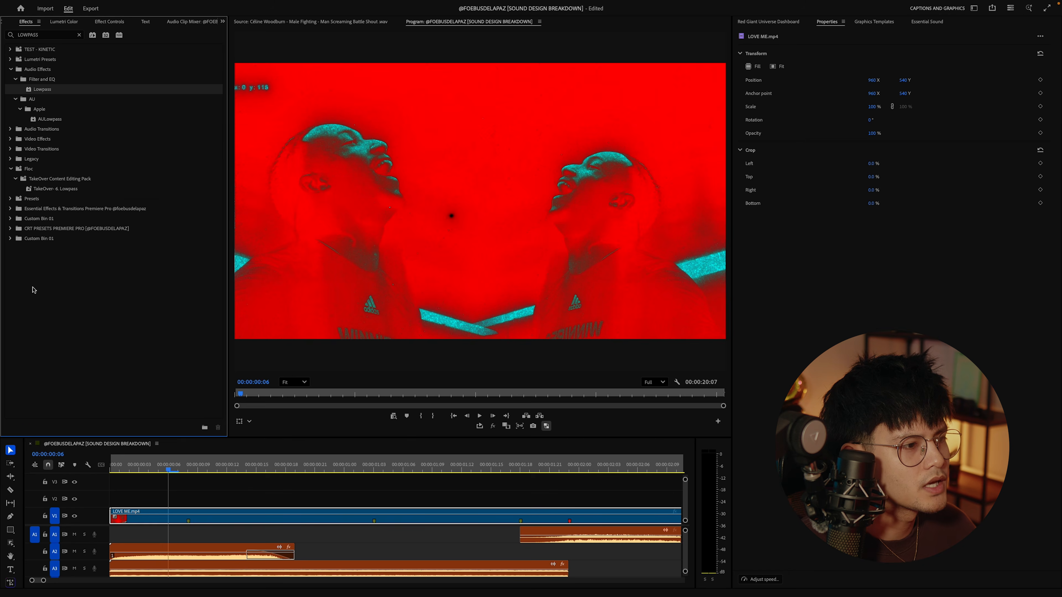
left_click(196, 300)
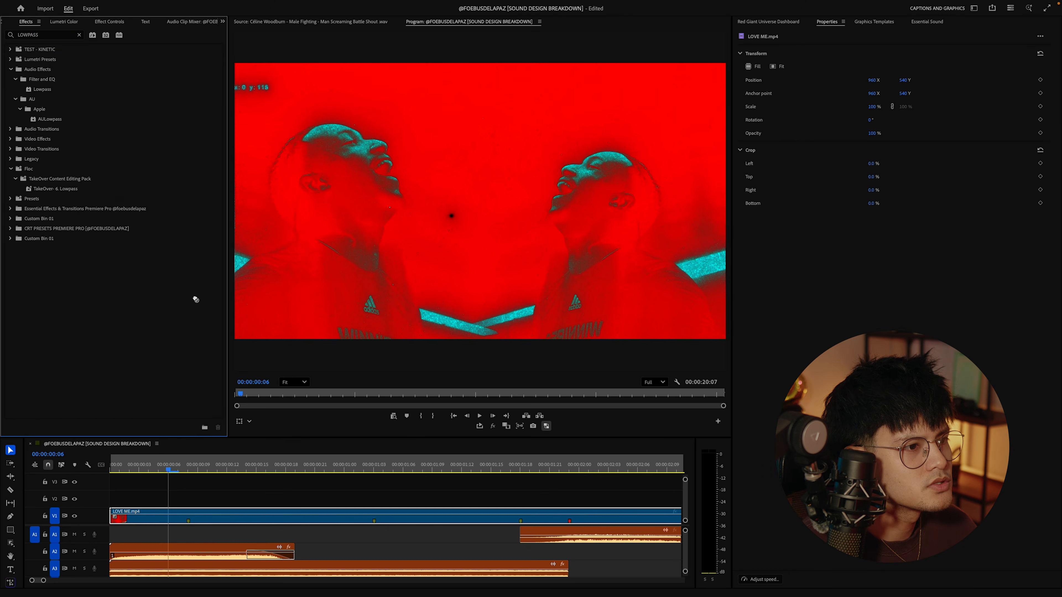
left_click(224, 21)
left_click(251, 54)
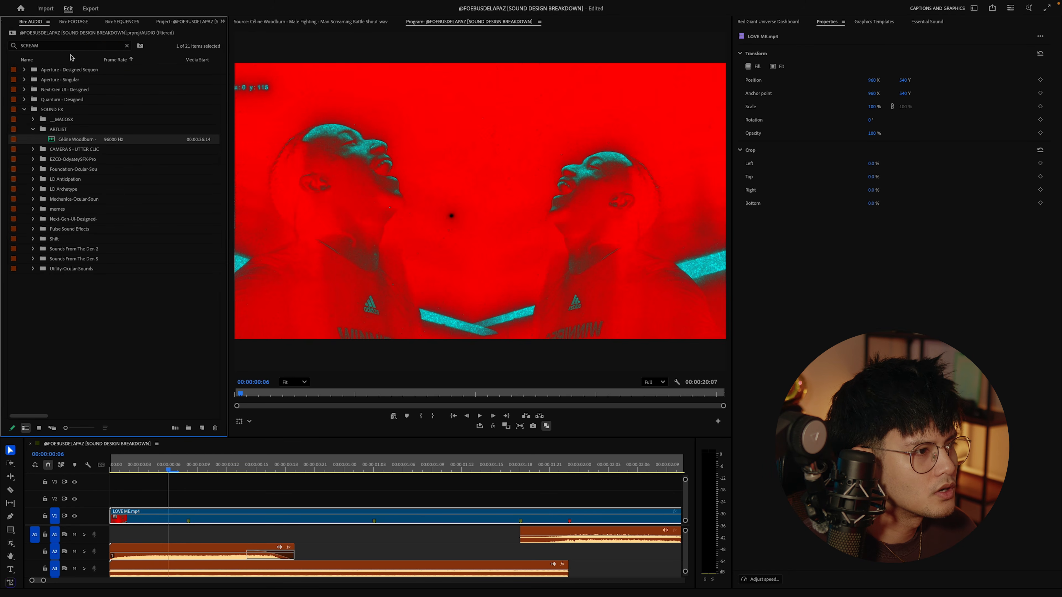
type("TICKER")
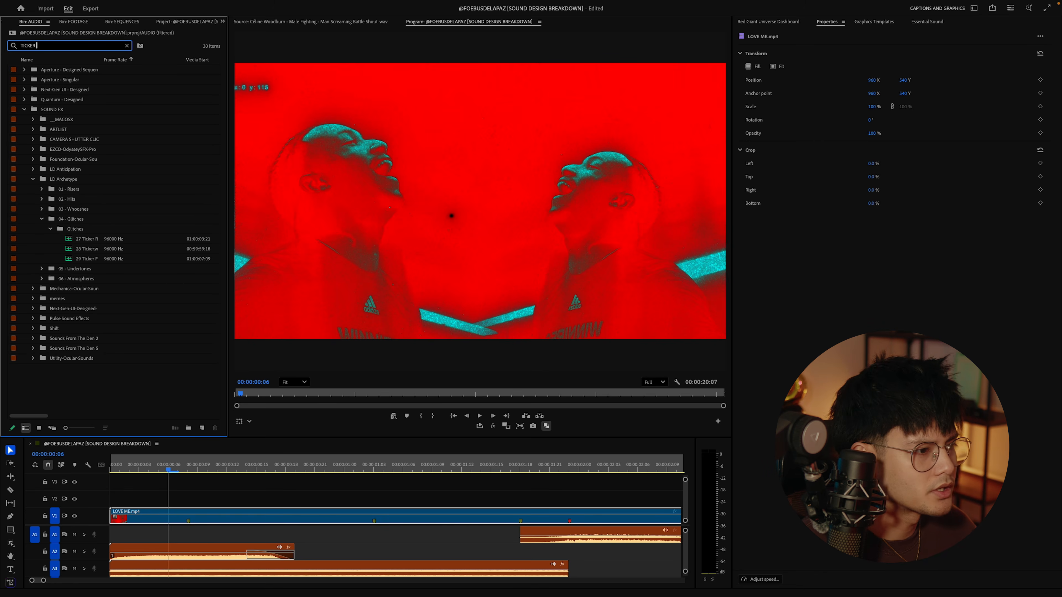
double_click(87, 238)
key("space")
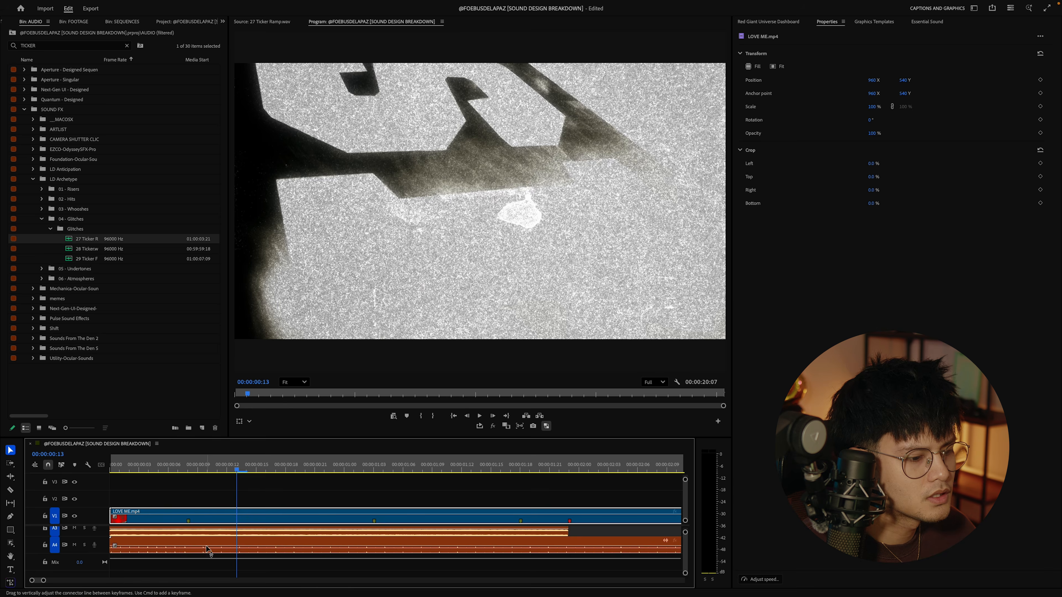
- Place 27 Ticker Ramp.wav on A4 at the sequence start, cut it at 00:00:00:13 and delete the remainder
left_click(209, 549)
key("super+k")
left_click(256, 550)
key("Delete")
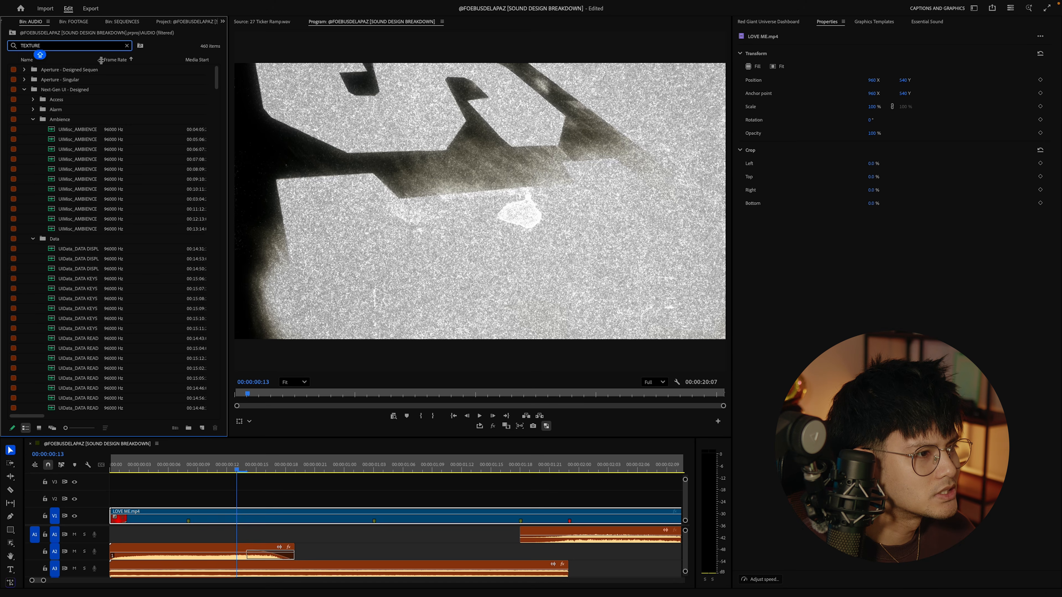
- Search the AUDIO bin for TEXTURE, widen the name column and audition the Next-Gen UI ambience sounds High-Chatbot, High-Computational and High-Radiate
left_click_drag(100, 60, 188, 72)
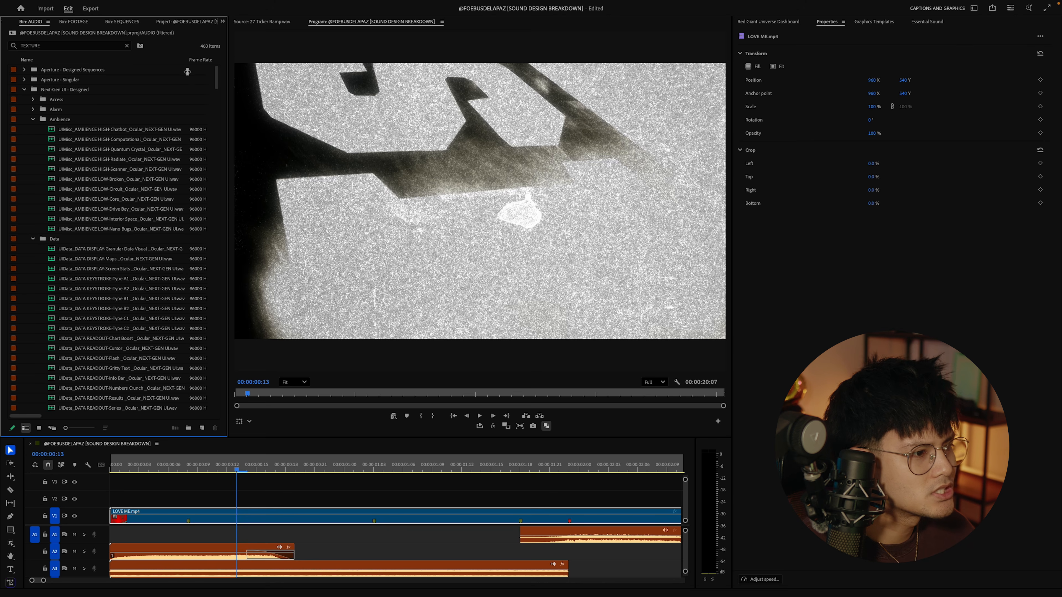
double_click(124, 130)
key("space")
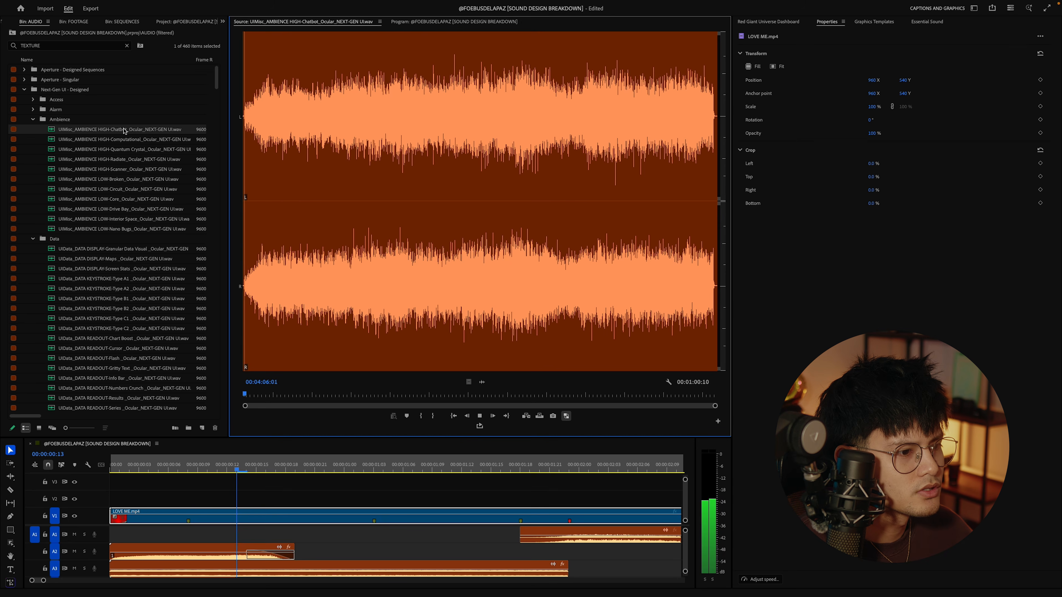
double_click(128, 141)
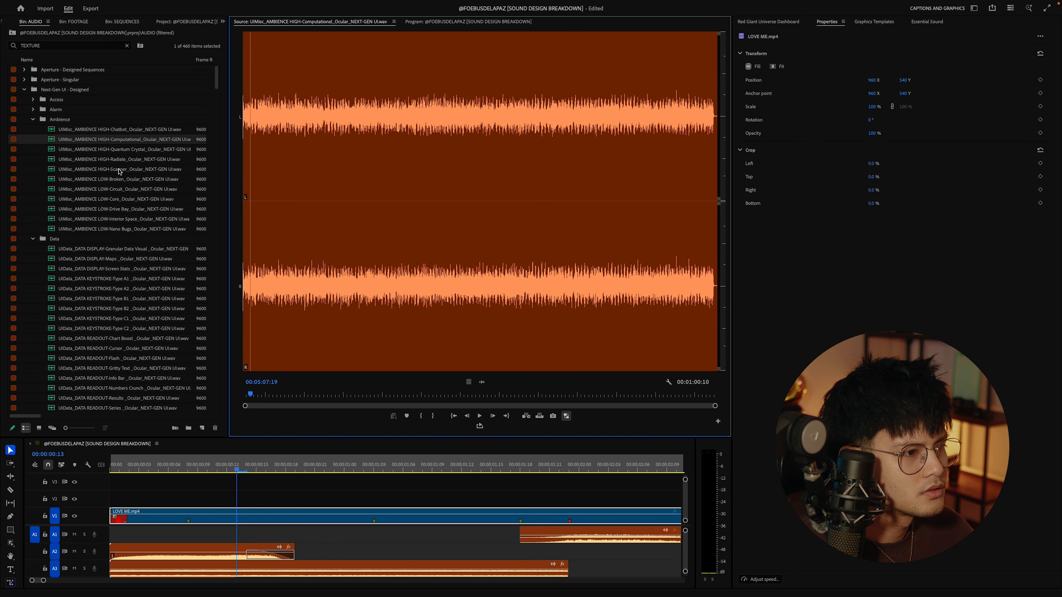
double_click(121, 159)
key("space")
key("space")
- Audition the Next-Gen UI WHOOSH-Agent sound and place it on A5 at the sequence start
scroll(148, 334, "down", 7)
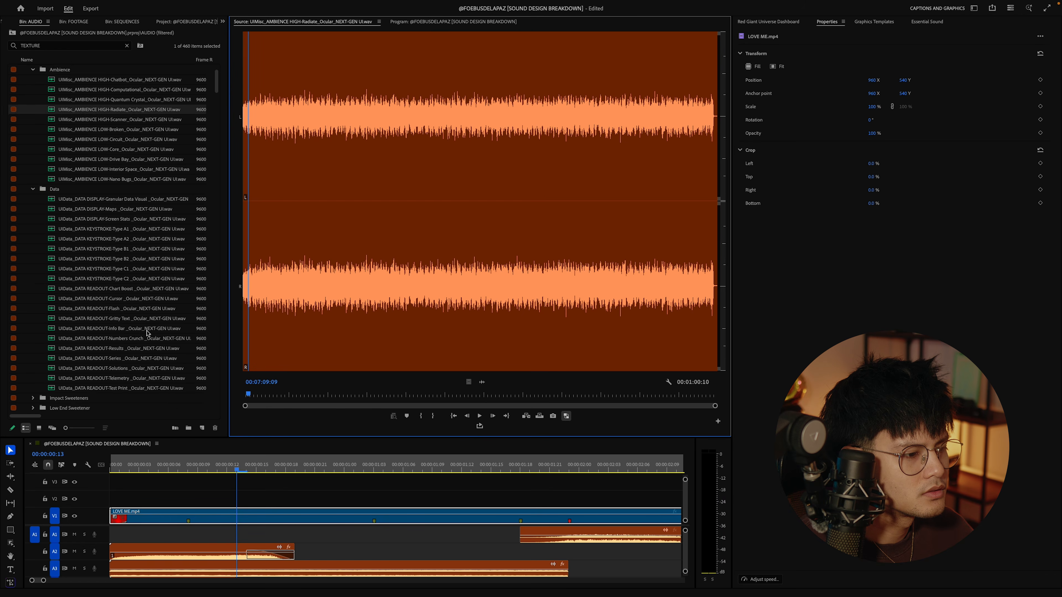
double_click(113, 321)
key("space")
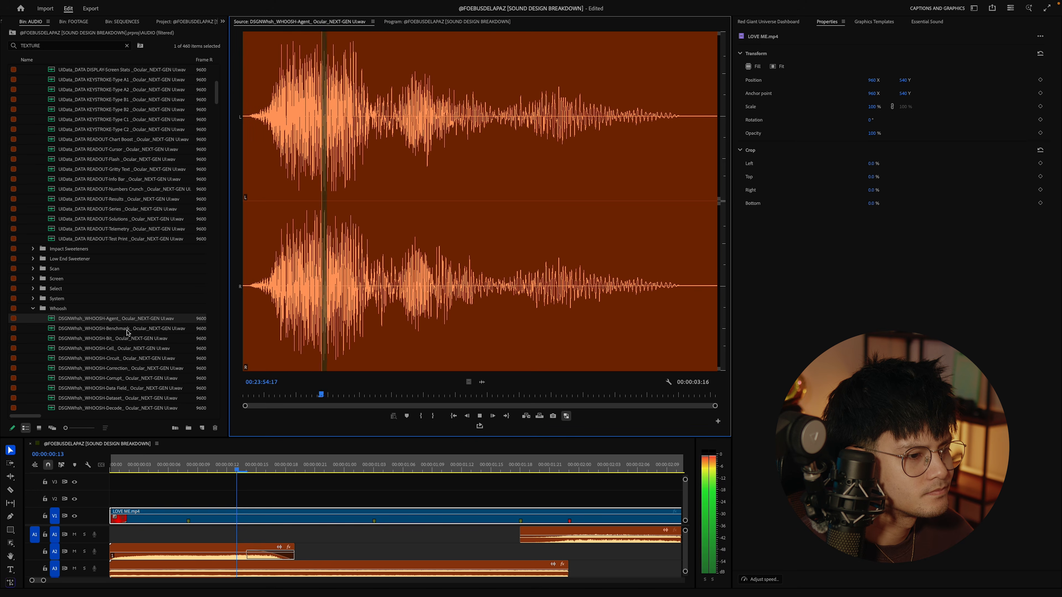
scroll(109, 356, "down", 1)
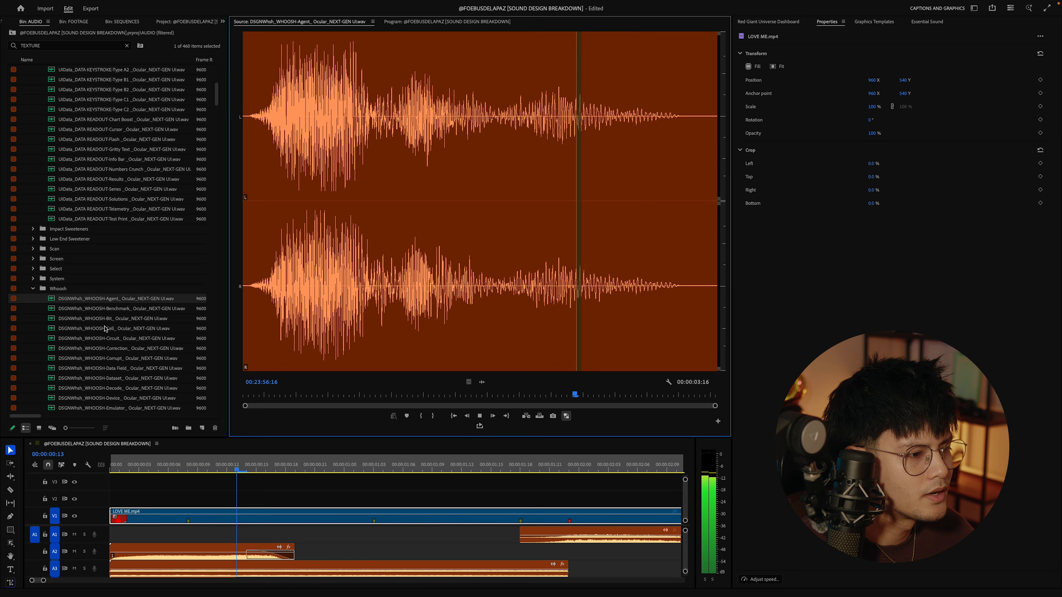
left_click_drag(291, 418, 167, 566)
left_click(203, 554)
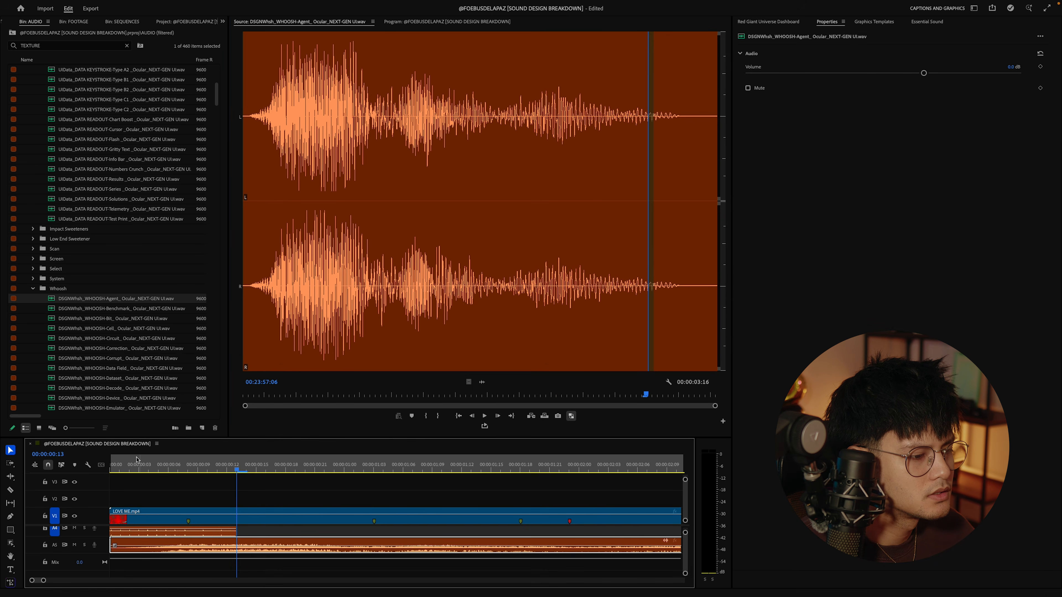
- Tighten the start of the WHOOSH-Agent clip on A5 so its loud part comes sooner, and replay the intro
key("space")
left_click(130, 472)
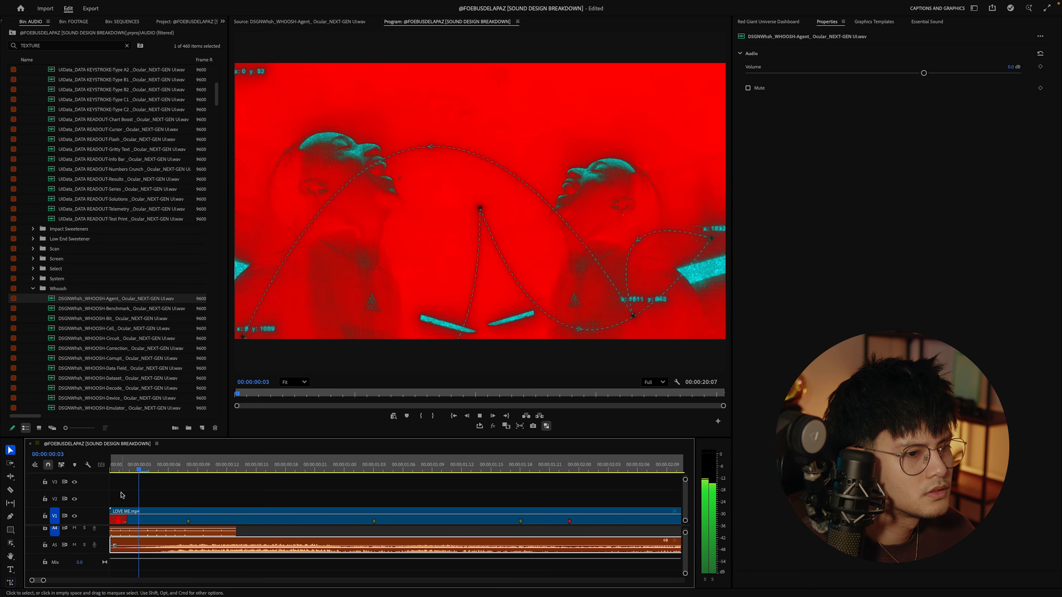
left_click_drag(112, 549, 113, 553)
left_click(119, 469)
key("space")
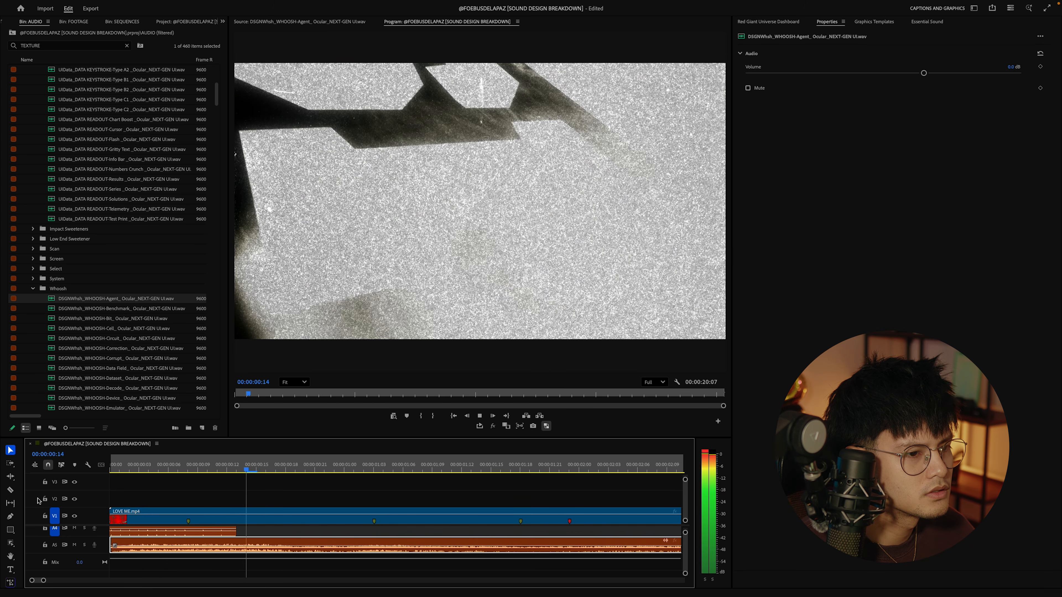
- Replay the intro from the start several times to judge the WHOOSH-Agent layer against the picture
key("space")
key("Home")
key("space")
key("space")
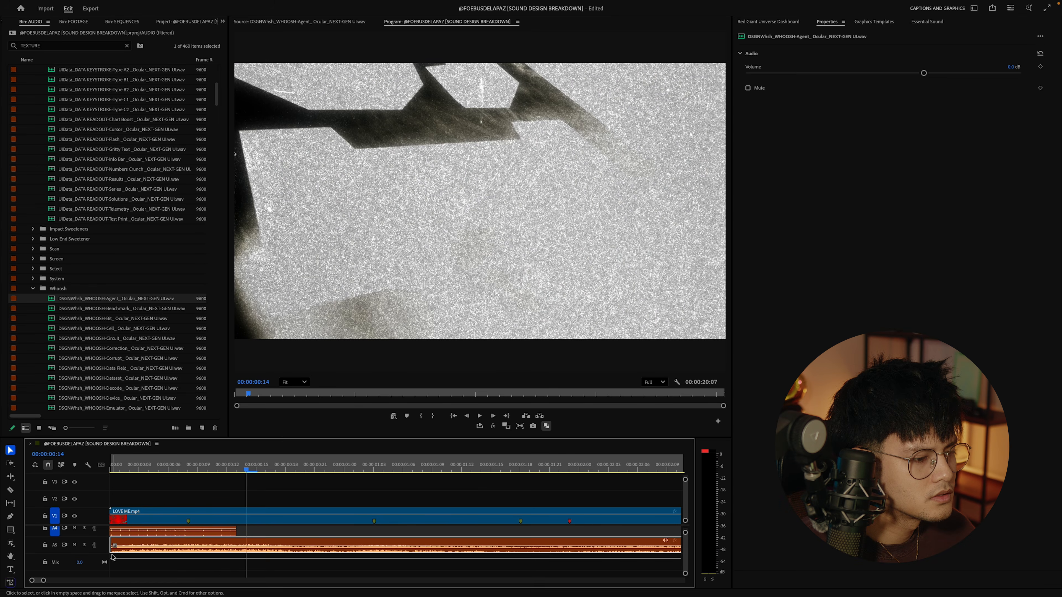
left_click(129, 469)
left_click(119, 515)
key("space")
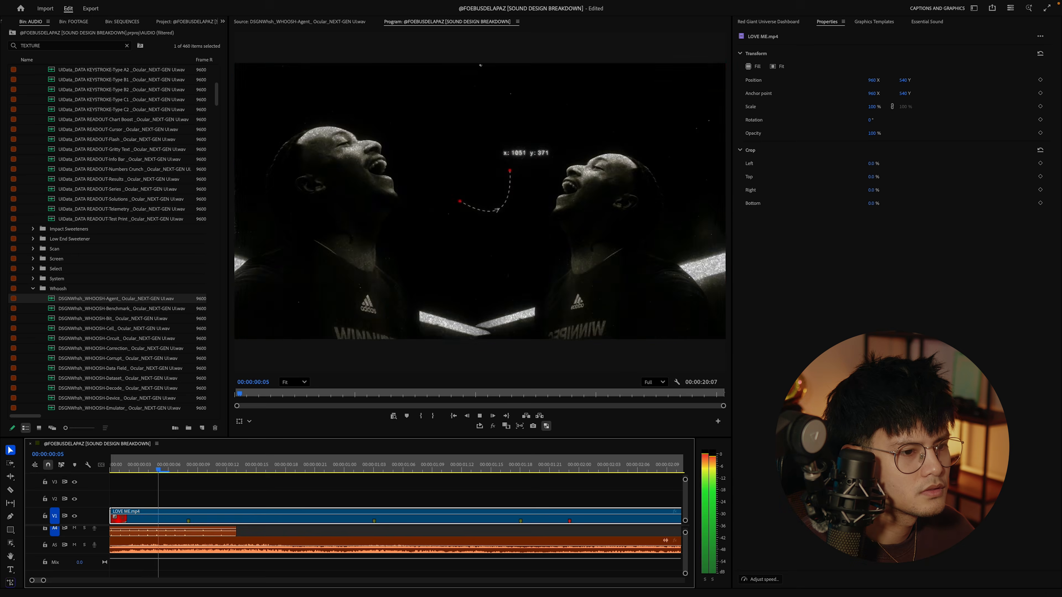
key("space")
key("space")
left_click(118, 470)
key("space")
- Park the playhead at 00:00:00:09, search the AUDIO bin for HIT and audition the Quantum HITS-Inertia sound
left_click_drag(215, 470, 199, 497)
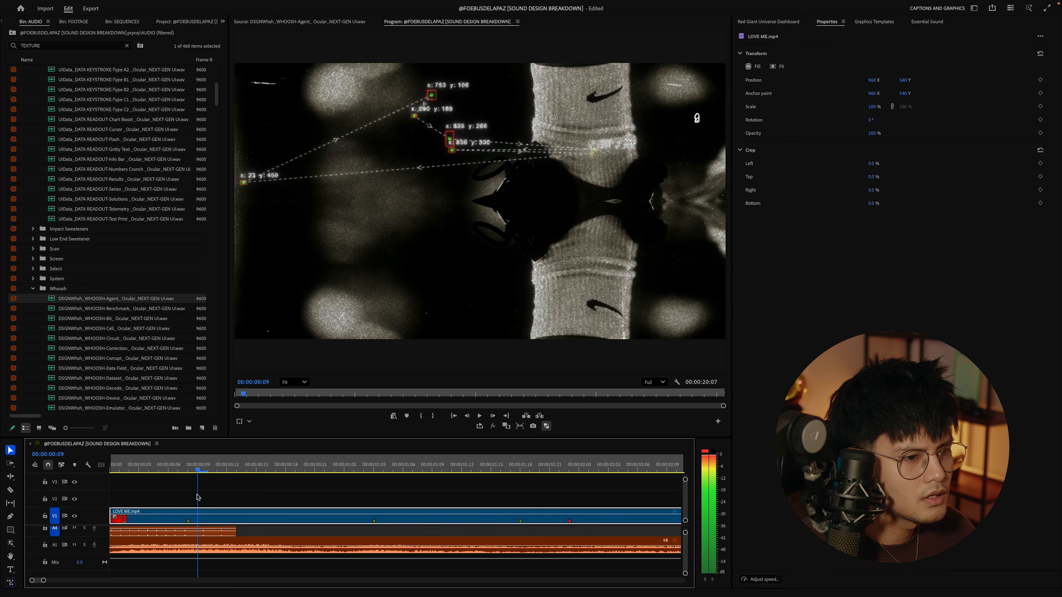
scroll(230, 537, "up", 3)
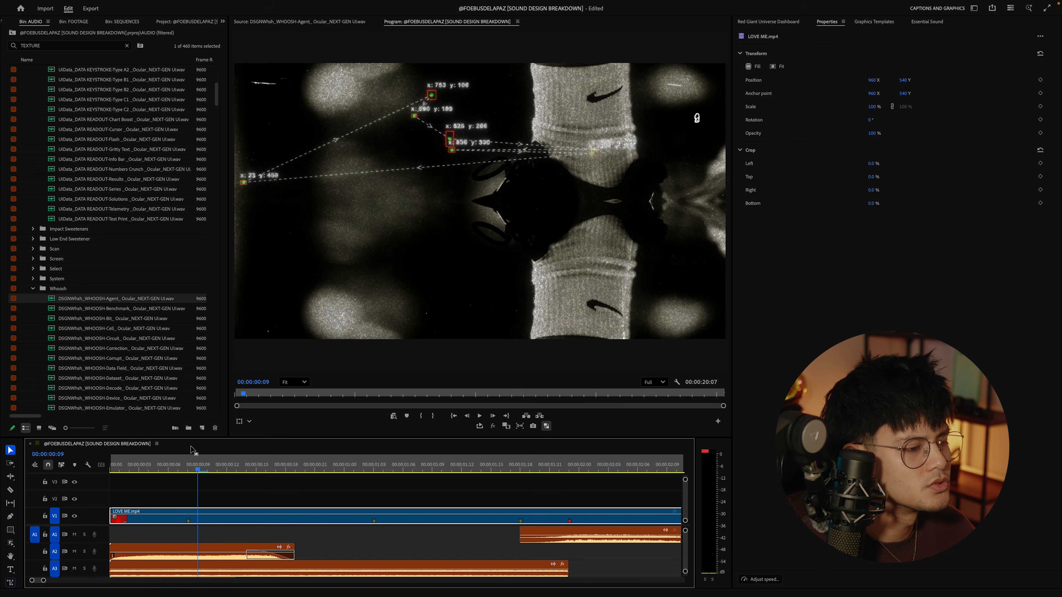
scroll(279, 551, "down", 3)
left_click(80, 46)
type("HIT")
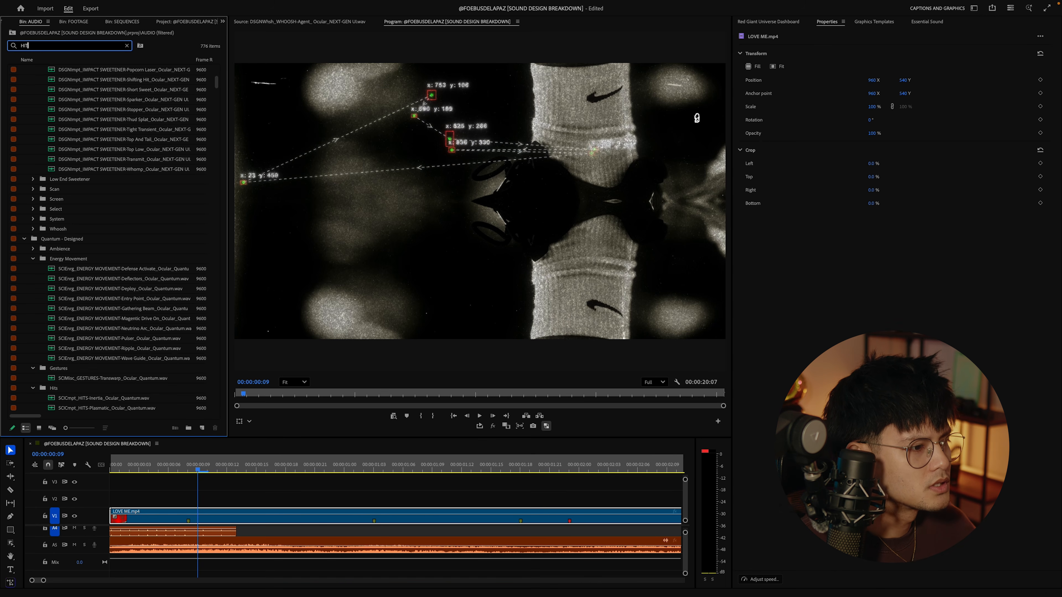
scroll(111, 261, "down", 5)
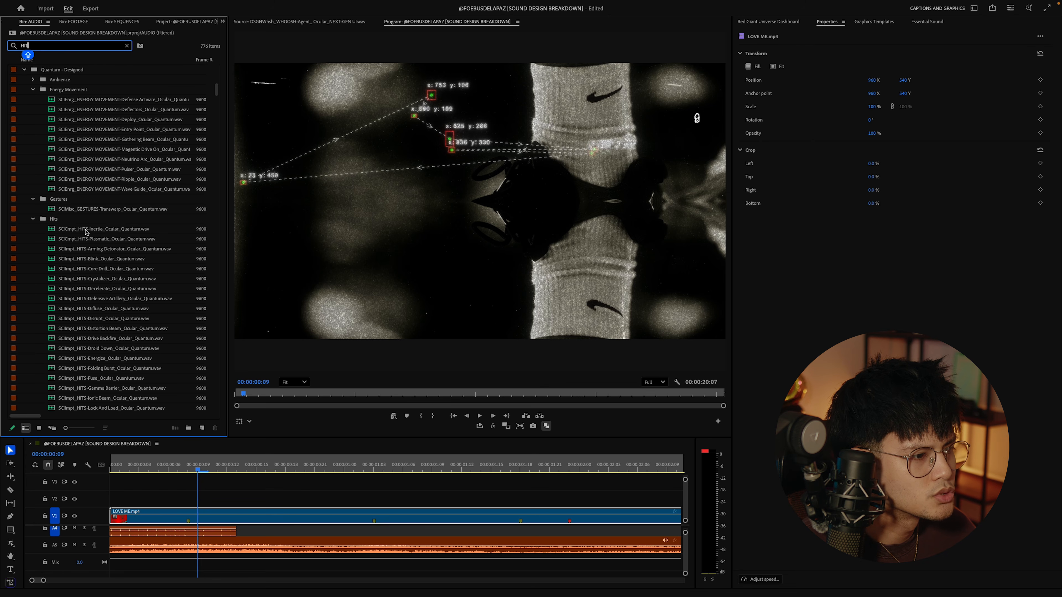
double_click(86, 229)
key("space")
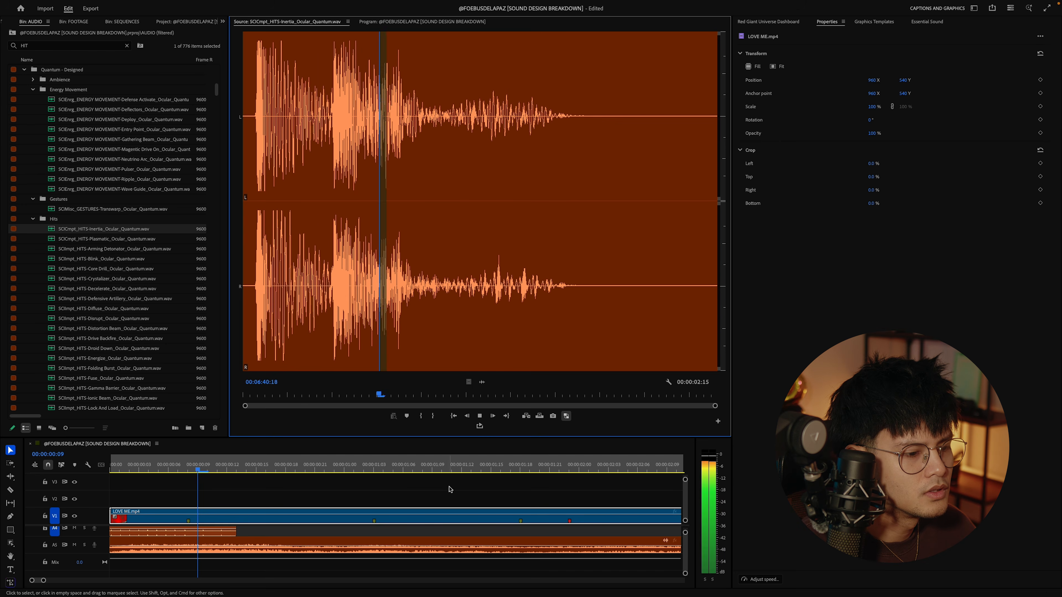
- Place the HITS-Inertia sound on A6, shift it to start around 00:00:00:04 and replay the intro from the start
mouse_move(198, 558)
left_mouse_down()
mouse_move(189, 577)
mouse_move(206, 576)
left_mouse_up()
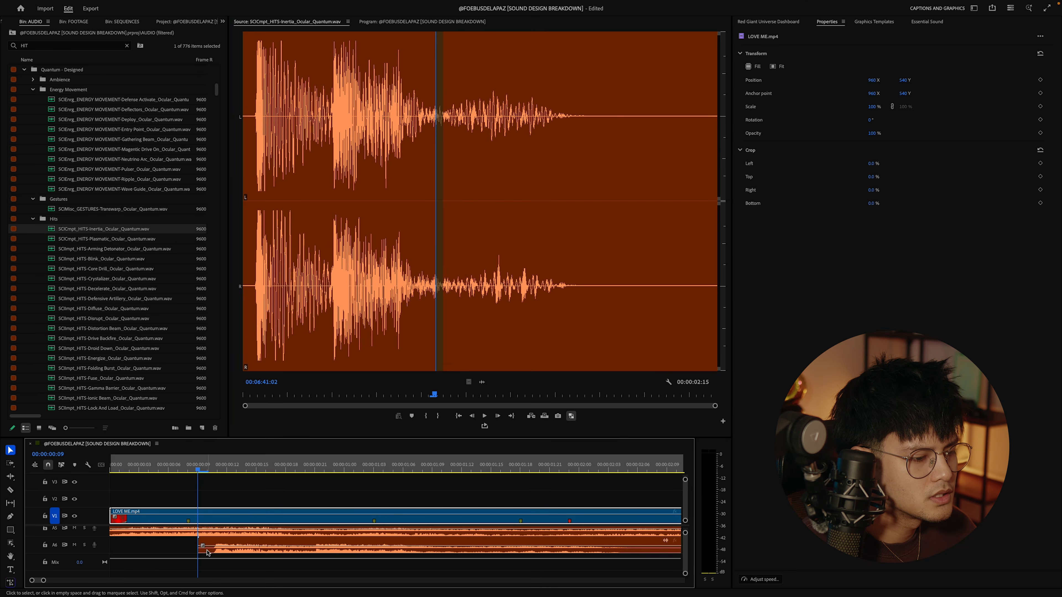
left_click_drag(217, 551, 175, 548)
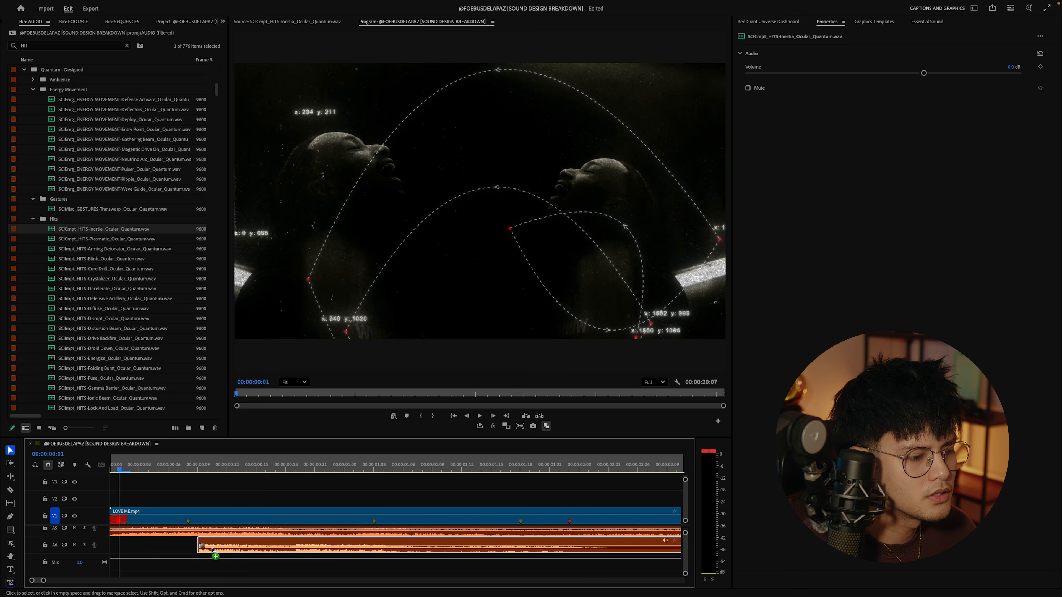
left_click_drag(119, 469, 18, 476)
key("space")
key("space")
key("space")
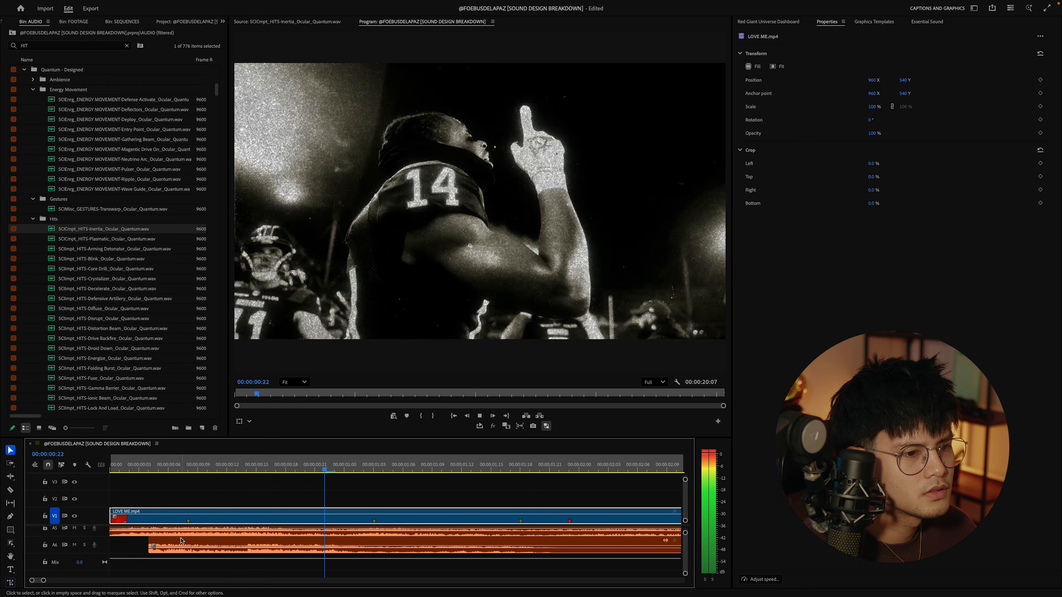
key("space")
left_click_drag(156, 481, 49, 465)
key("space")
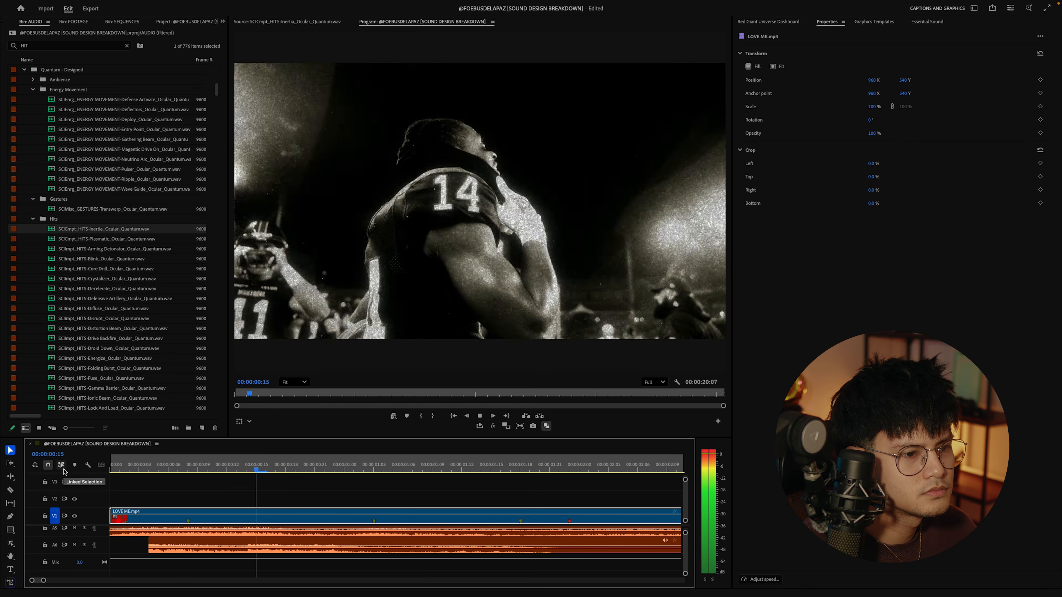
- Replay the intro from the start and delete the HITS-Inertia clip from A6
key("space")
left_click_drag(130, 471, 119, 471)
key("space")
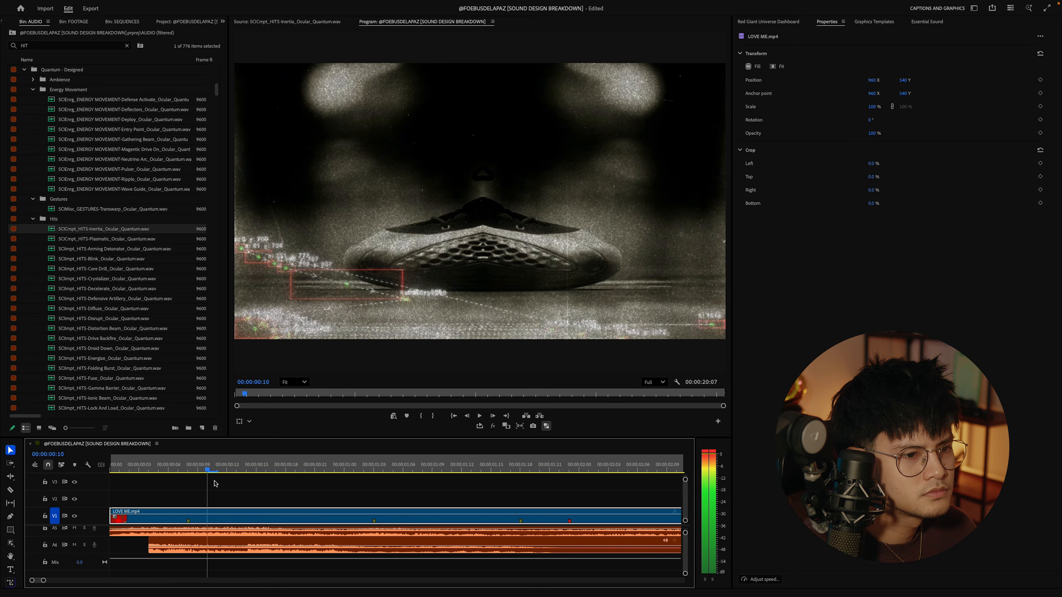
key("space")
left_click(209, 551)
key("Delete")
- Park the playhead at 00:00:00:08, mark the HITS-Blink sound's peak at 00:00:01:06 and place it on A6 from the sequence start
left_click_drag(122, 468, 72, 490)
key("space")
key("space")
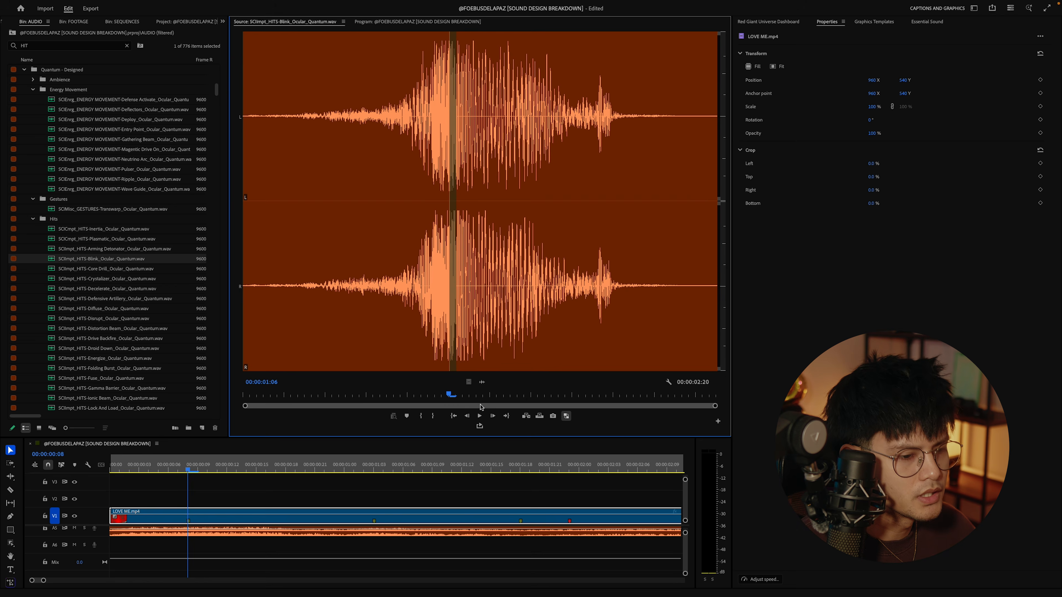
key("m")
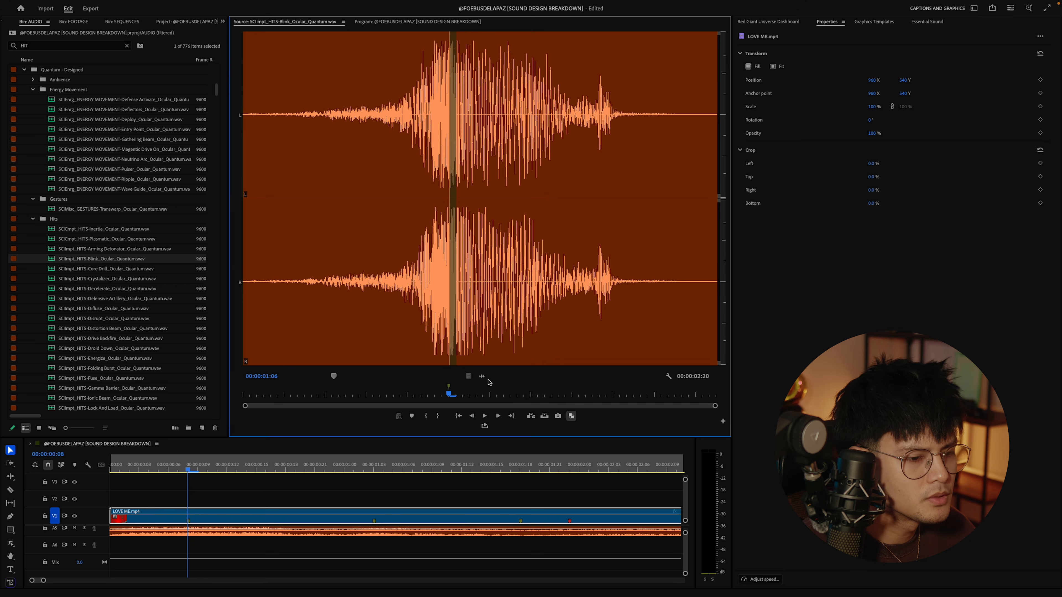
left_click_drag(398, 446, 107, 549)
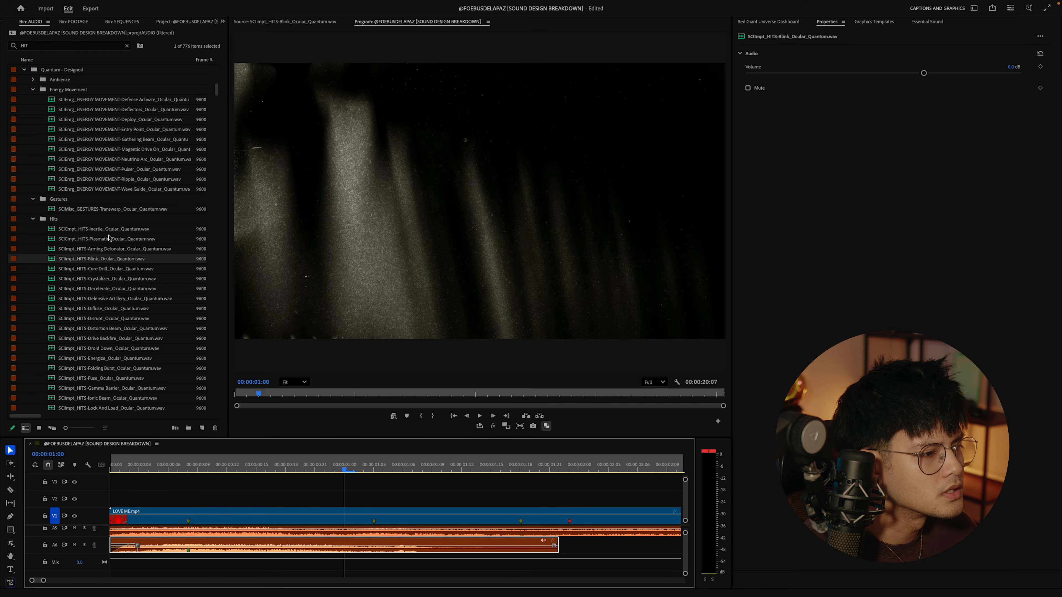
- Park the playhead at 00:00:01:00 and place the HITS-Inertia sound on A7, starting at about 00:00:00:22
double_click(108, 231)
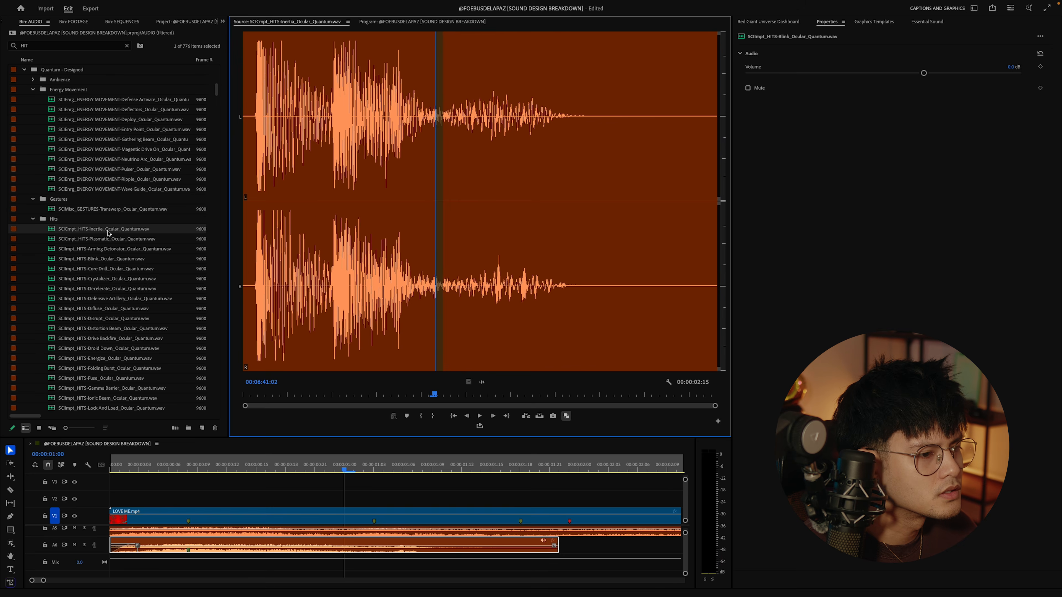
left_click(346, 466)
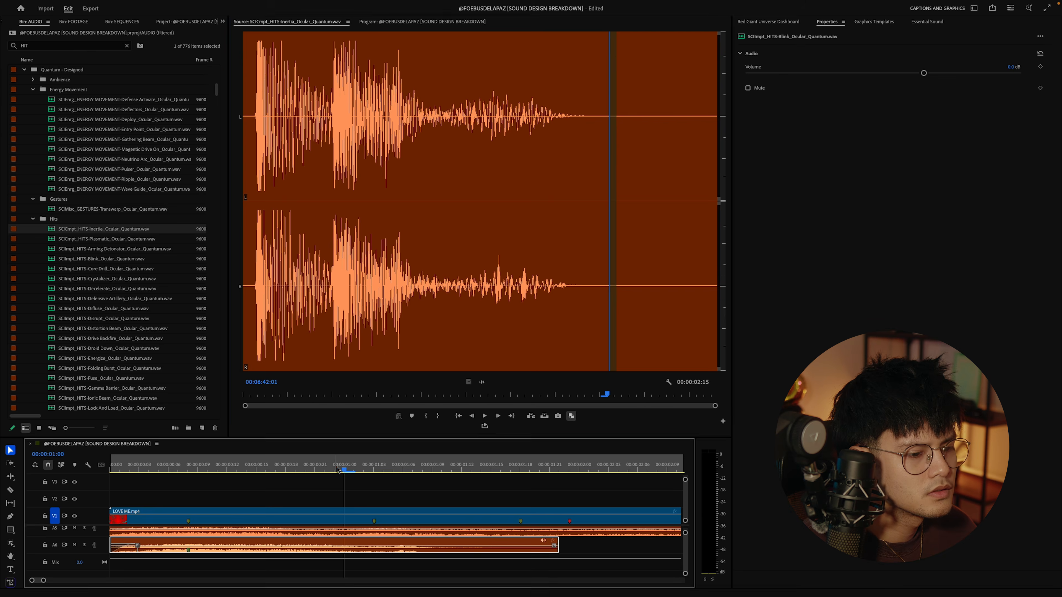
key("space")
left_click(337, 469)
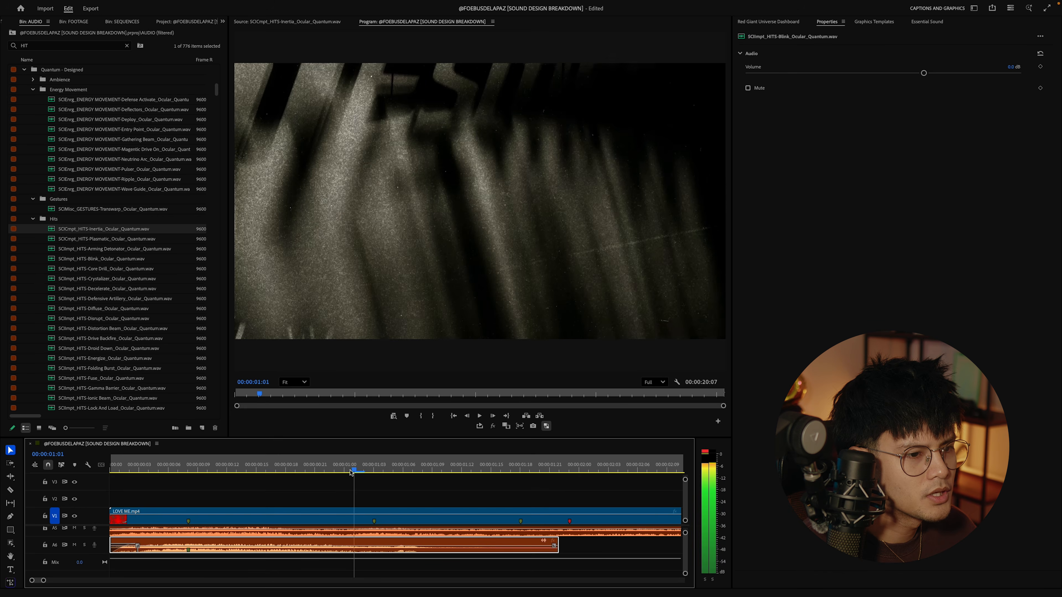
double_click(108, 229)
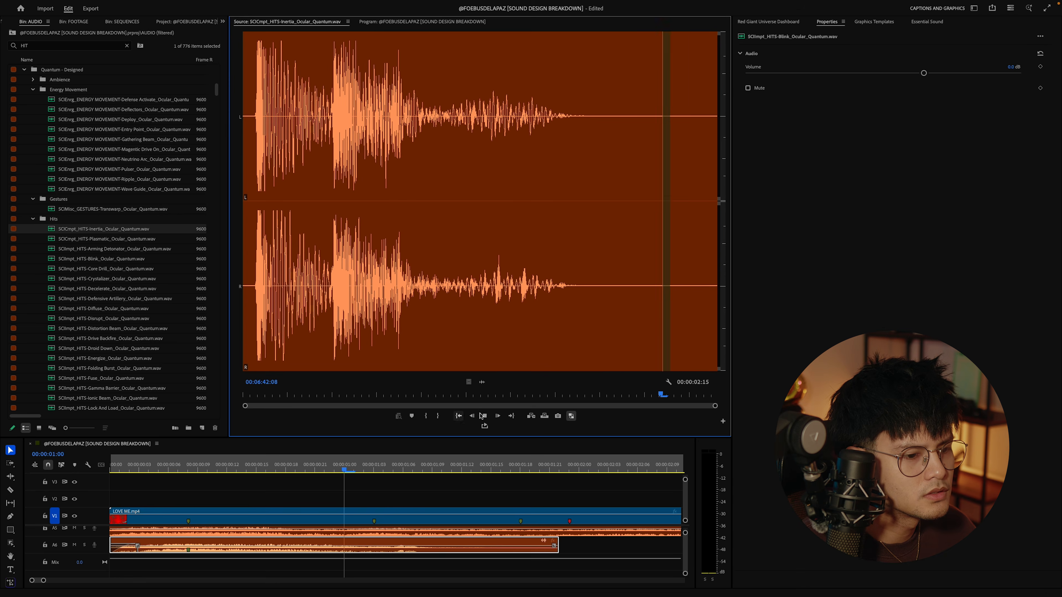
left_click_drag(482, 381, 348, 552)
- Replay the intro several times to judge the HITS-Blink and HITS-Inertia layers, and scrub to around 00:00:00:13
left_click(189, 451)
key("space")
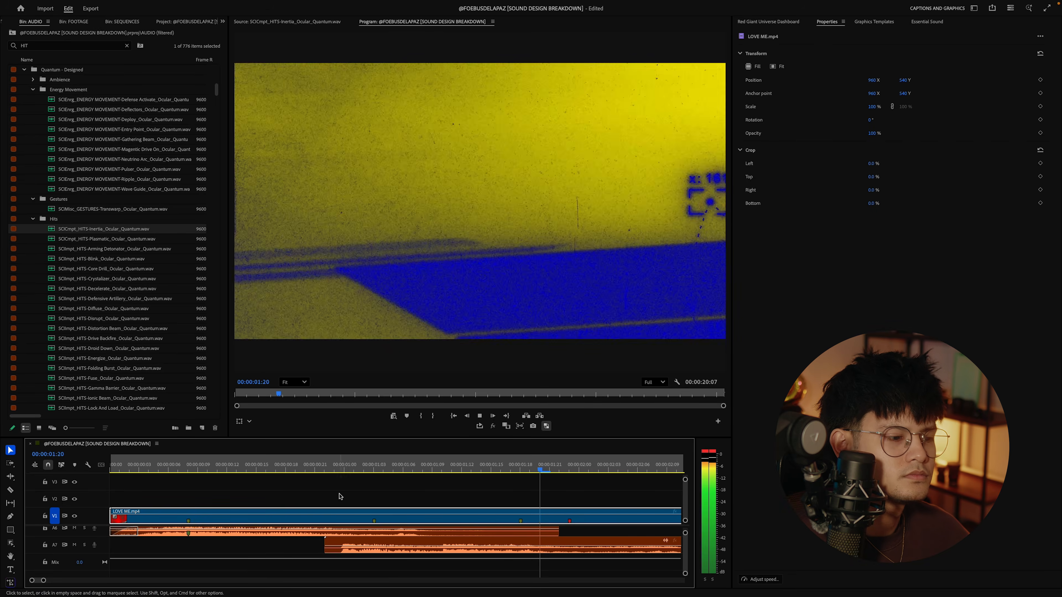
key("space")
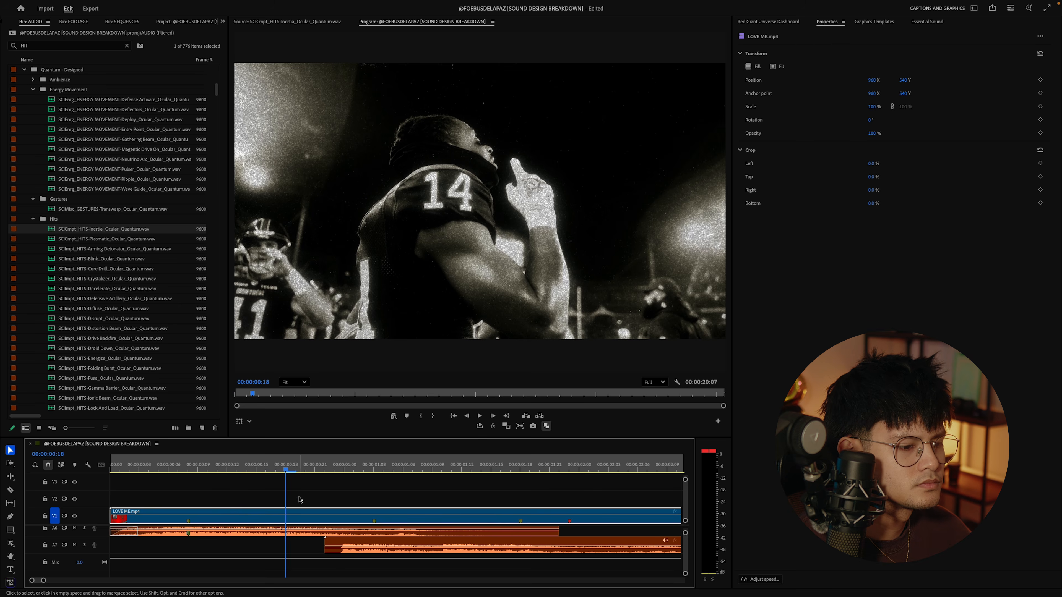
scroll(168, 327, "down", 1)
scroll(240, 328, "down", 1)
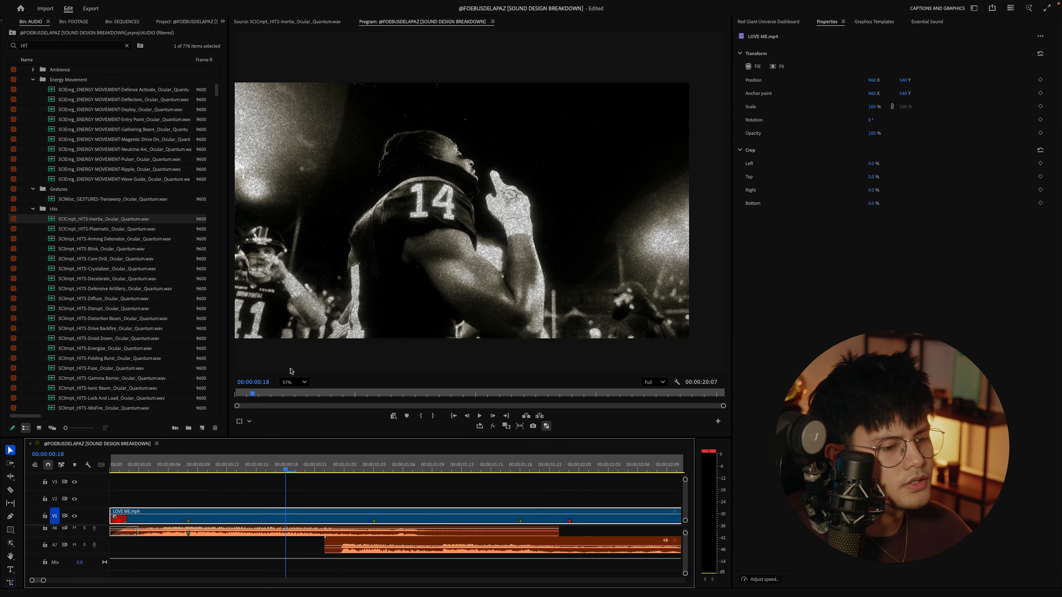
scroll(146, 286, "down", 2)
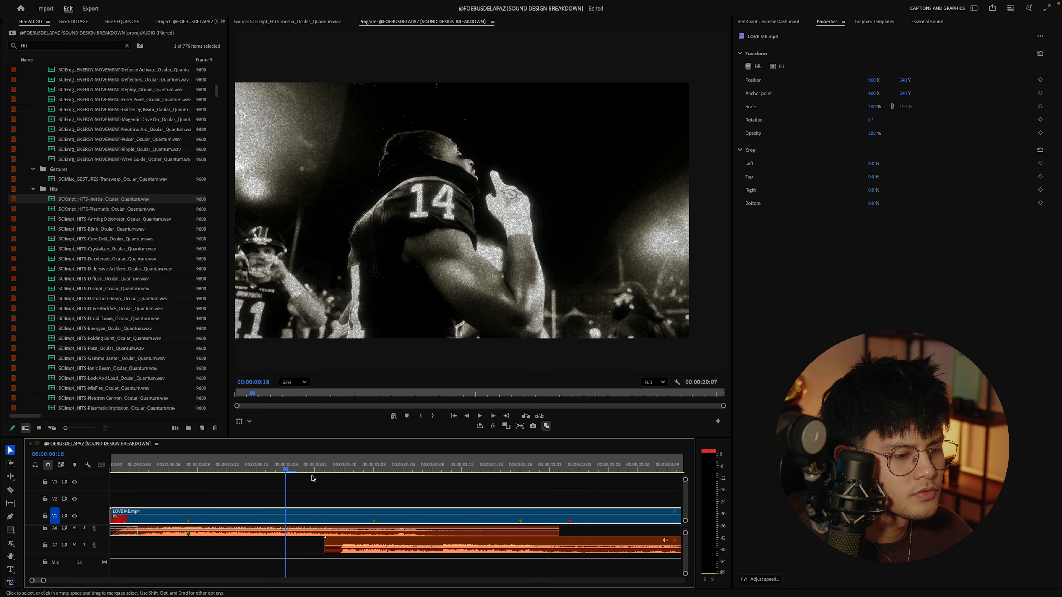
key("space")
key("Home")
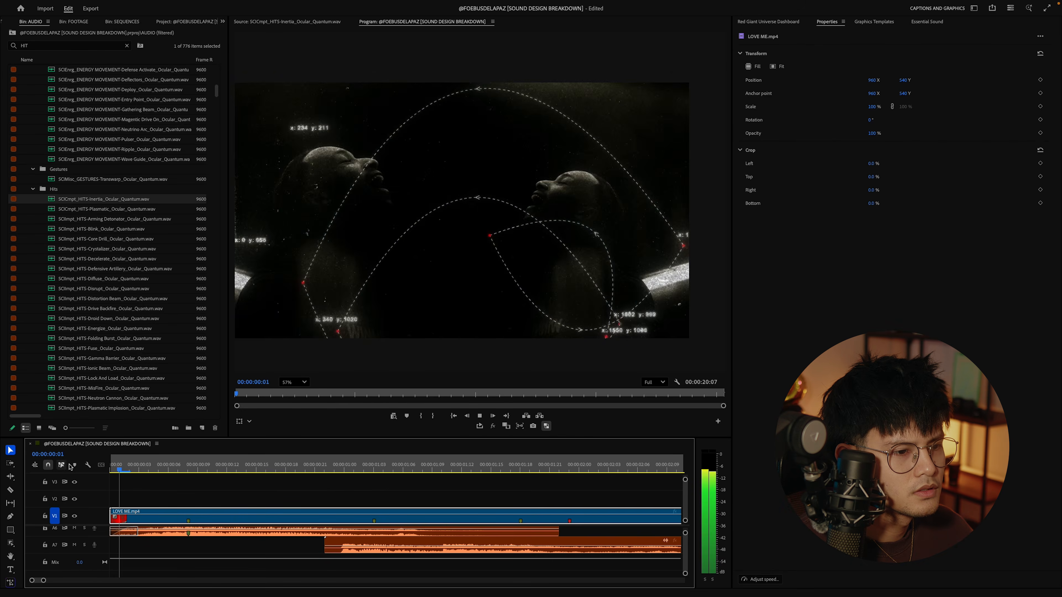
key("space")
left_click_drag(138, 470, 245, 473)
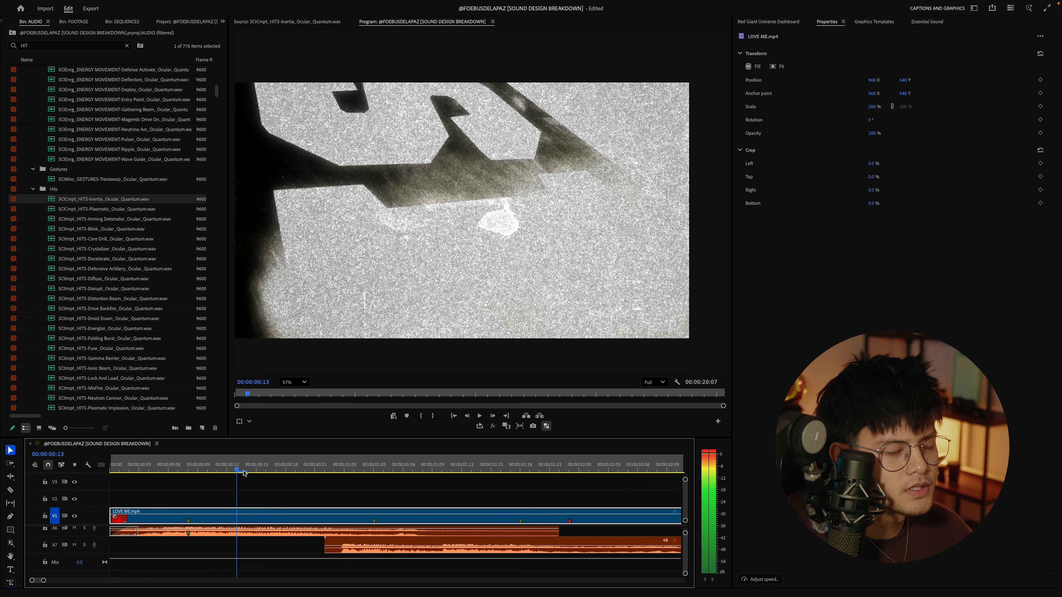
- Audition the Entry Point and Gathering Beam energy movement sounds and place Gathering Beam on A8 from about 00:00:00:03
scroll(121, 280, "up", 8)
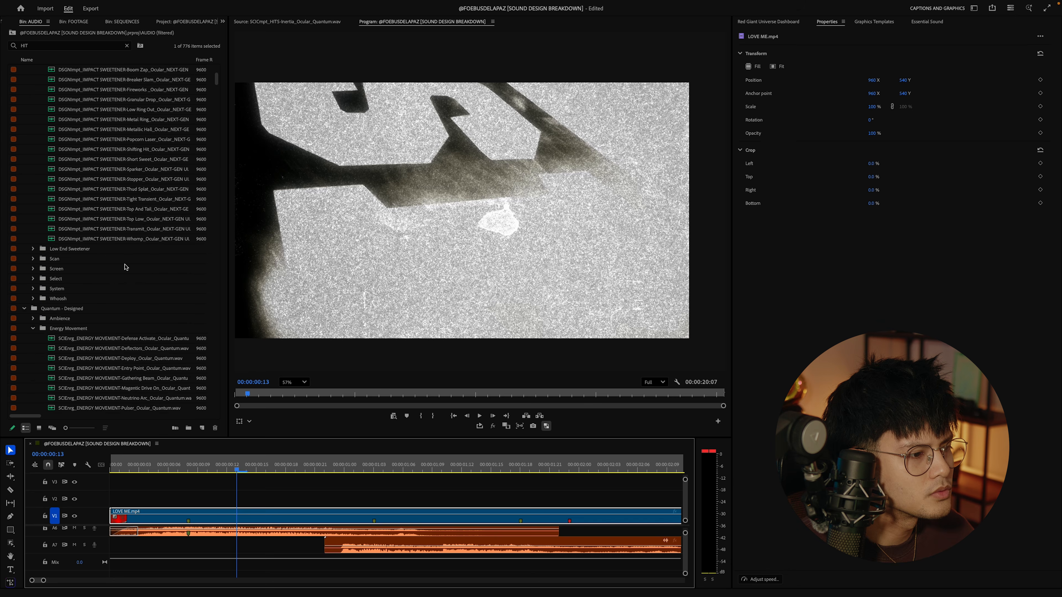
double_click(106, 319)
key("space")
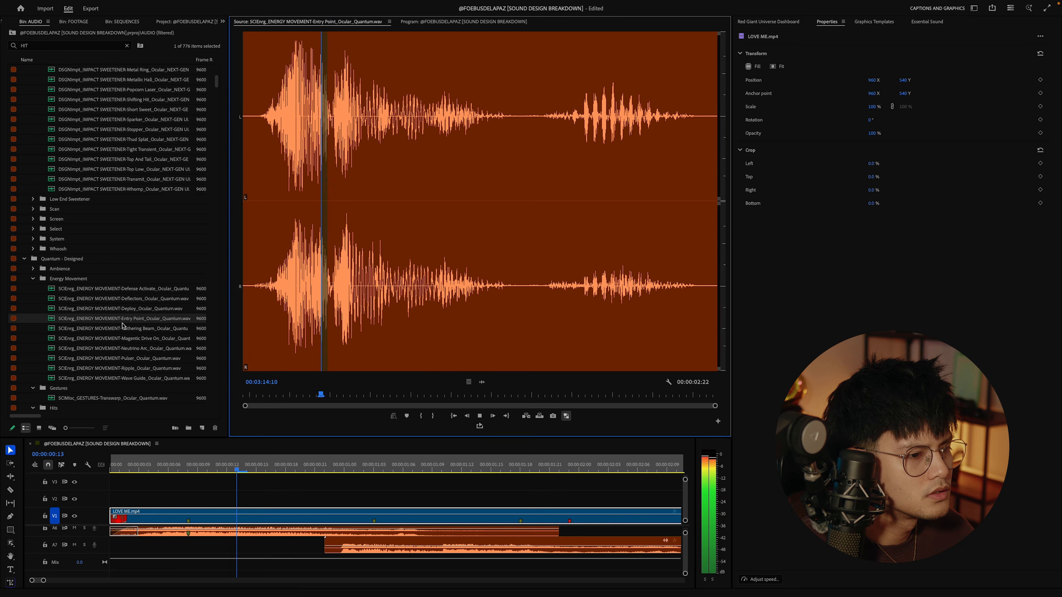
double_click(105, 329)
key("space")
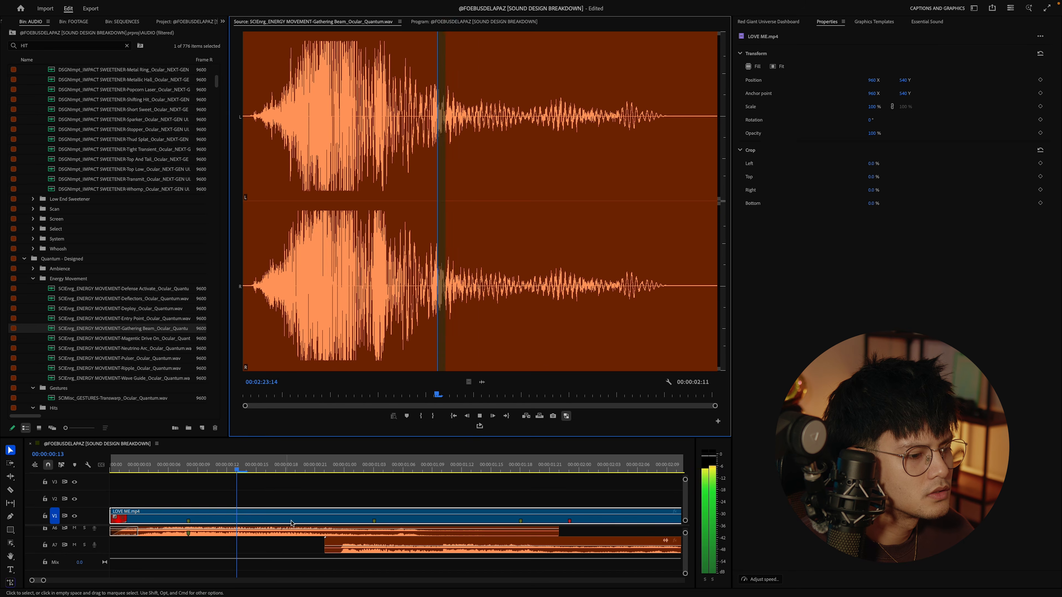
key("space")
left_click_drag(482, 383, 167, 552)
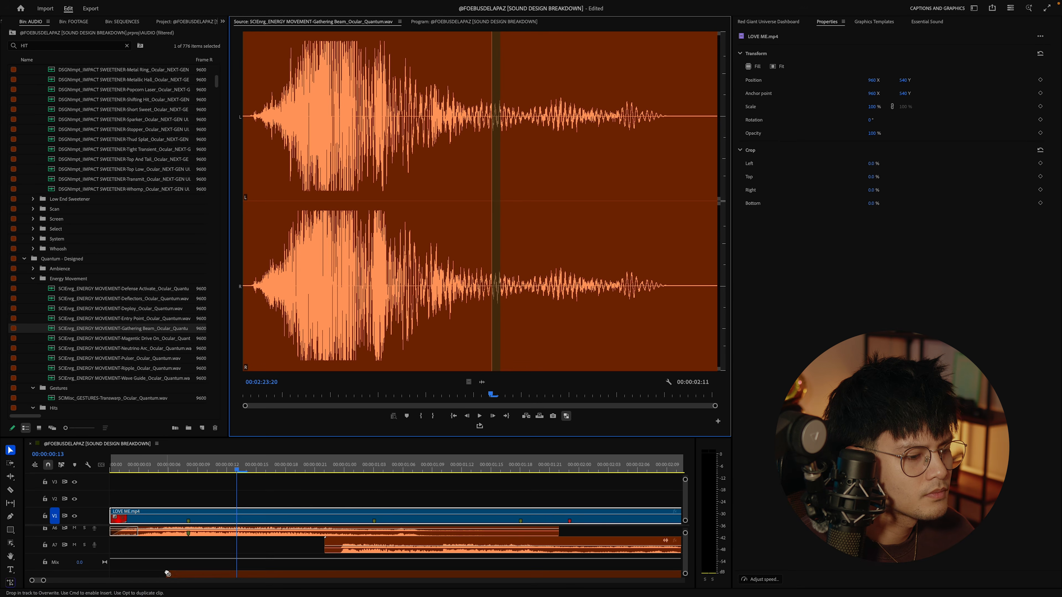
- Replay the intro, review the layers on A5 to A8, park at 00:00:01:00 and select the HITS-Inertia clip on A7
key("space")
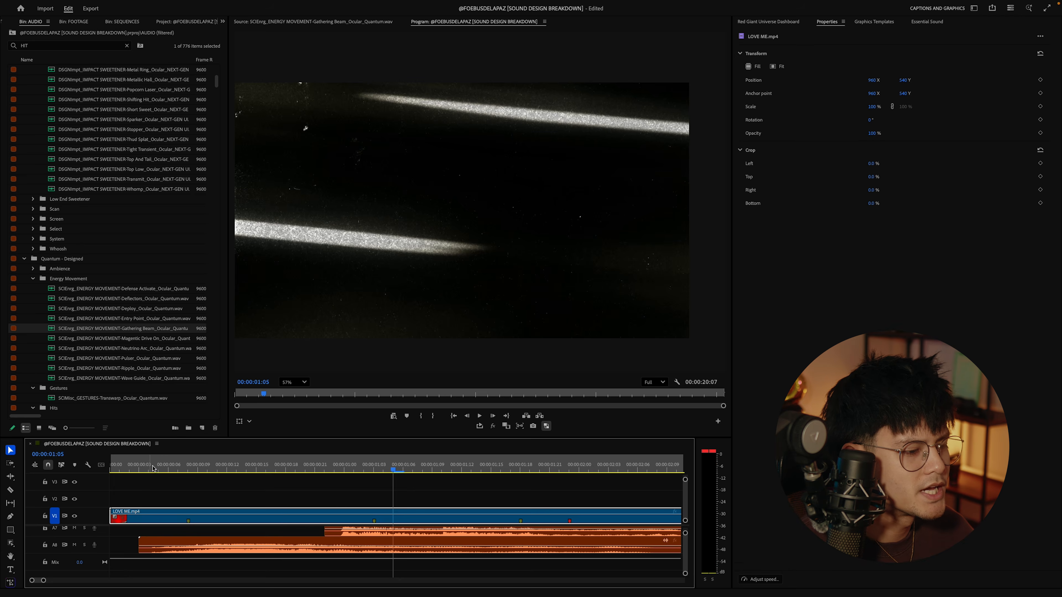
left_click_drag(138, 466, 44, 469)
left_click(184, 485)
scroll(218, 505, "up", 2)
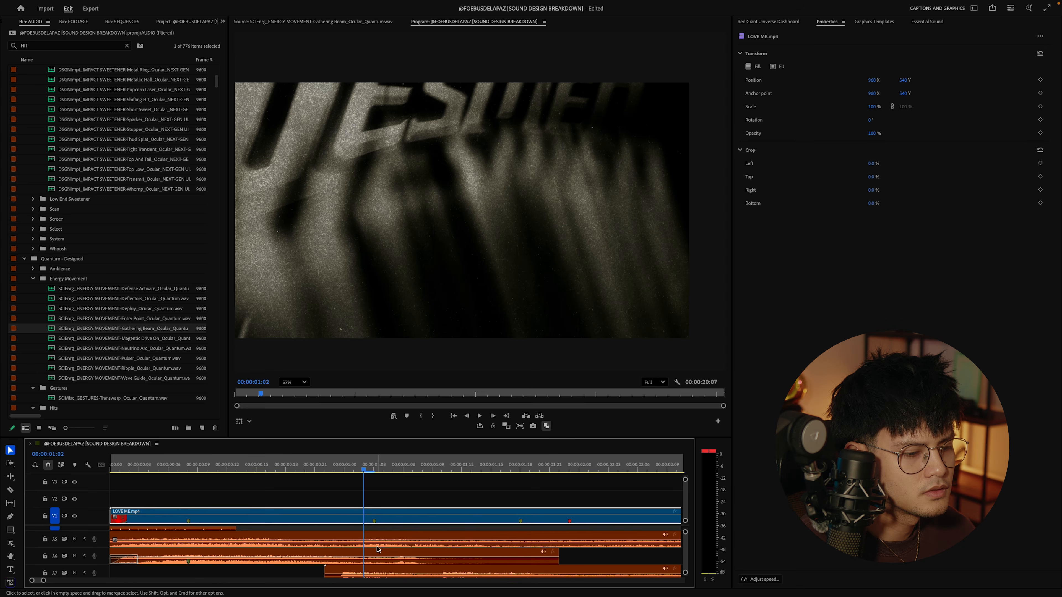
scroll(383, 552, "down", 2)
left_click(345, 468)
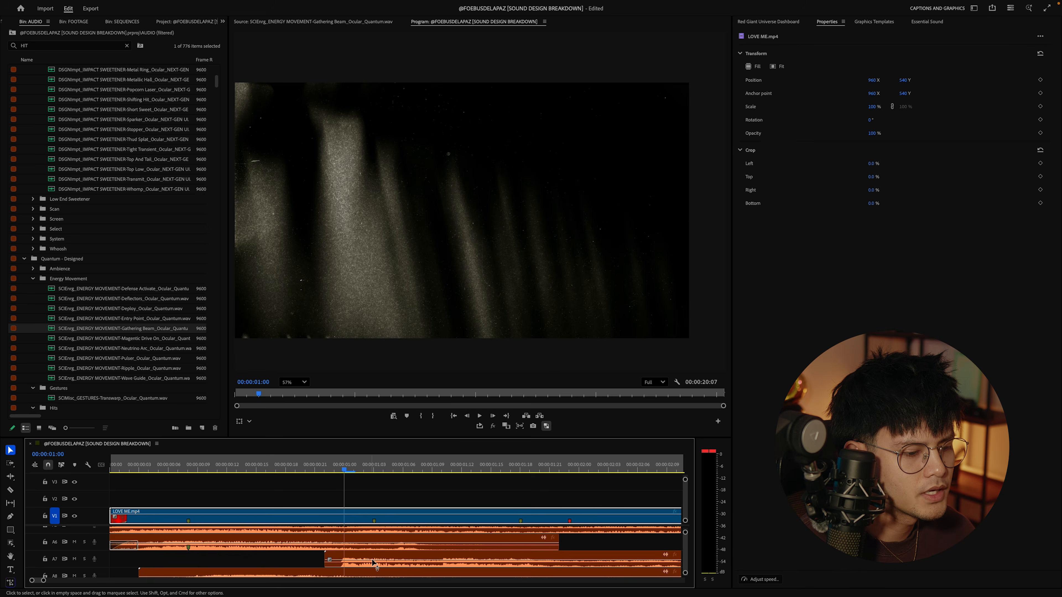
scroll(372, 563, "down", 2)
scroll(113, 311, "down", 1)
mouse_move(344, 471)
left_mouse_down()
mouse_move(325, 470)
mouse_move(354, 473)
mouse_move(343, 478)
left_mouse_up()
scroll(352, 533, "up", 1)
left_click(352, 542)
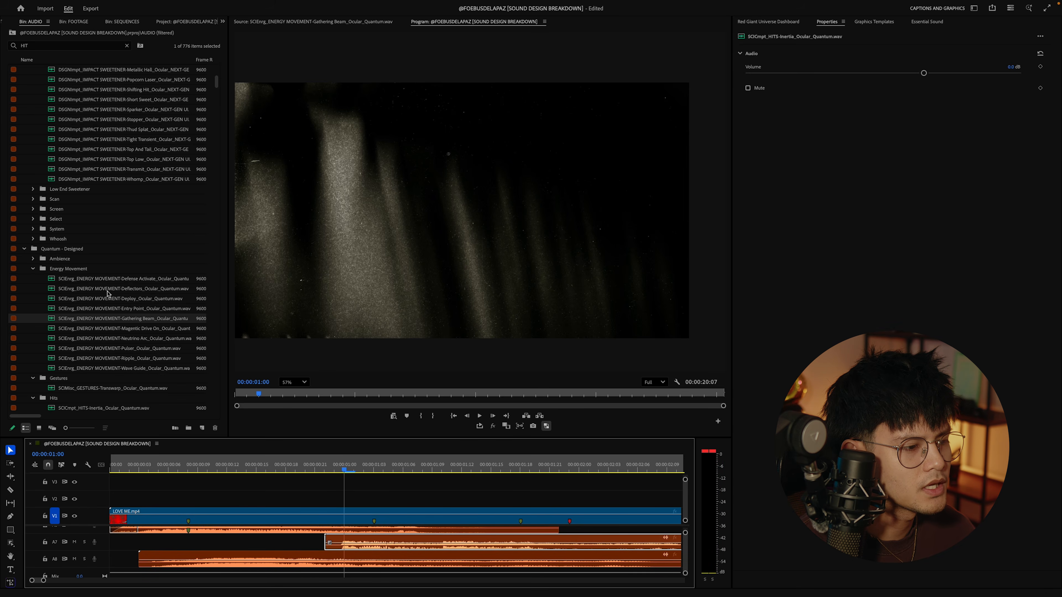
- Audition the Defense Activate energy movement and several impact sweeteners, including Bass Drop 01 and Top Low
double_click(110, 282)
left_click_drag(256, 394, 245, 394)
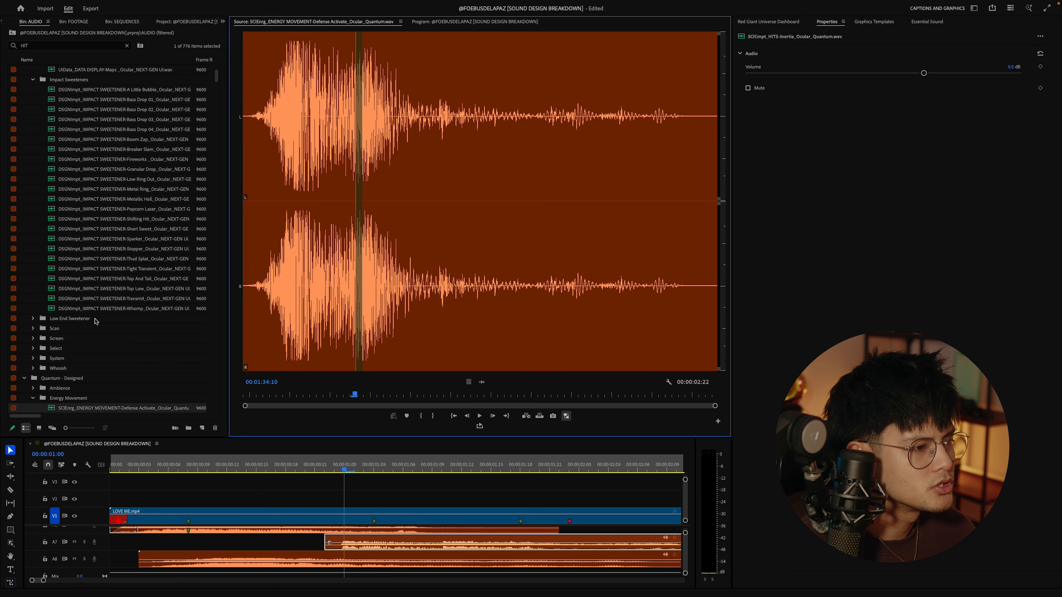
double_click(83, 196)
key("space")
key("space")
left_click(95, 102)
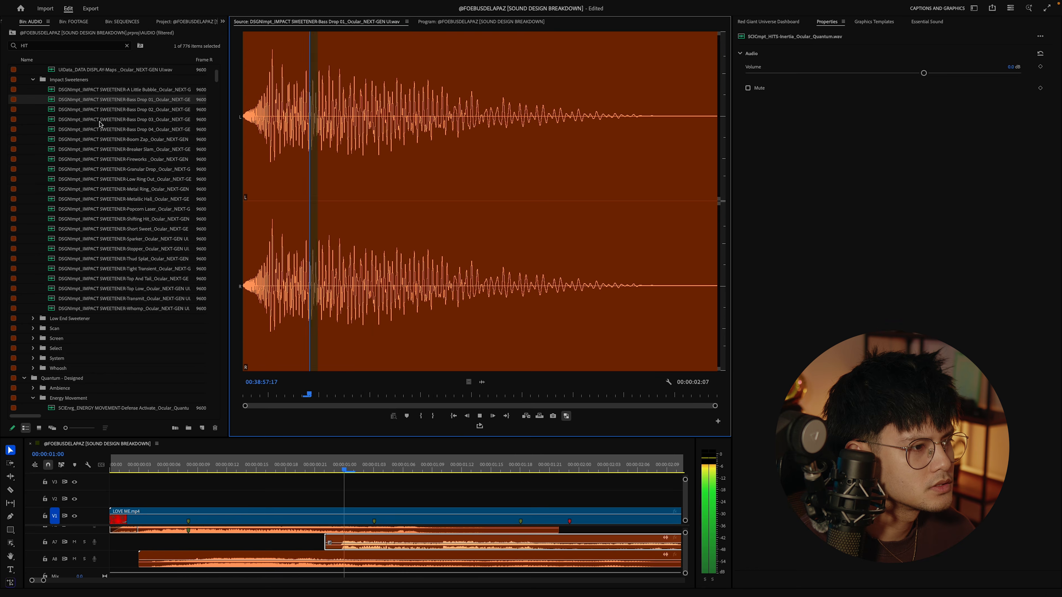
double_click(105, 287)
key("space")
scroll(104, 276, "down", 15)
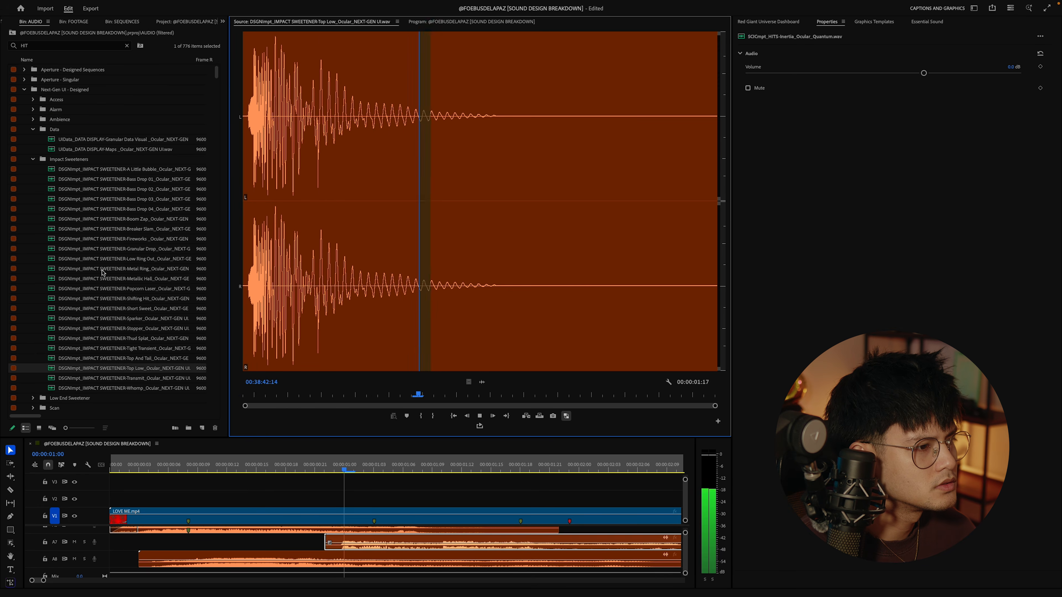
- Audition the Quantum HITS-Stun and IMPACT-Air Burst sounds and browse the remaining hit results
double_click(102, 270)
key("space")
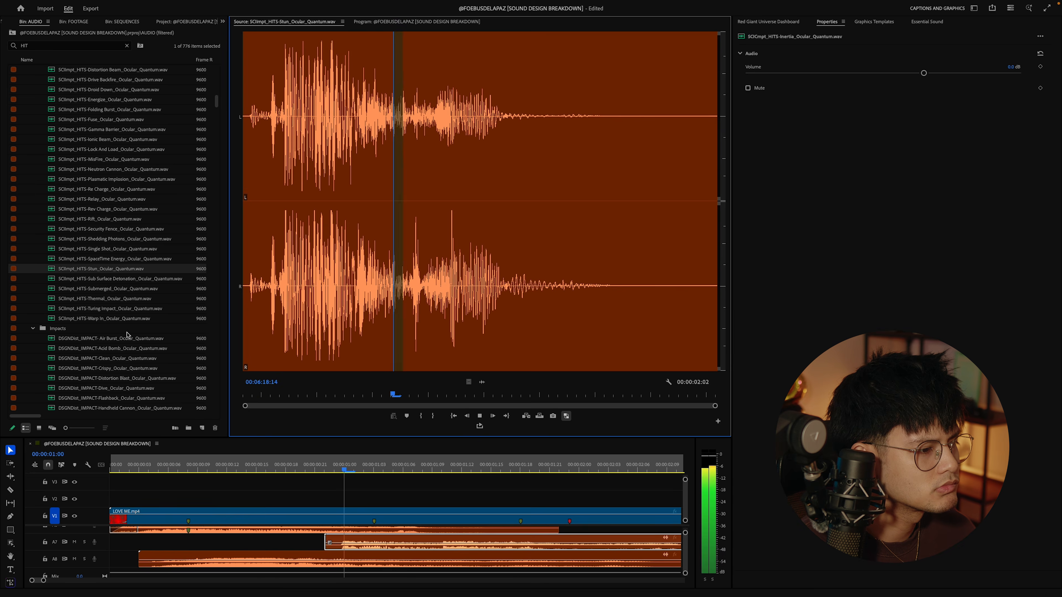
double_click(101, 340)
key("space")
scroll(107, 331, "down", 11)
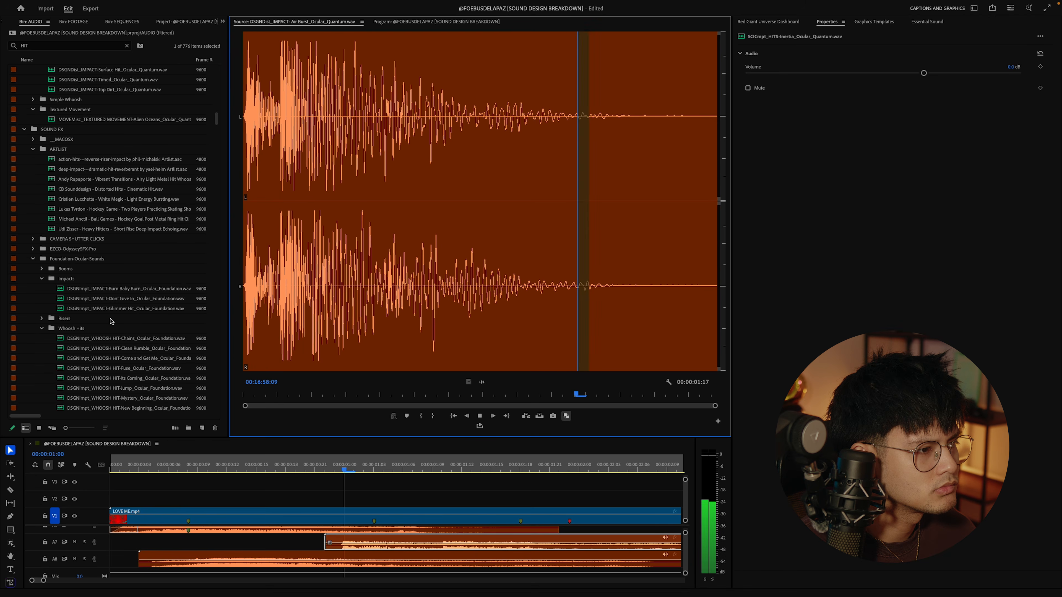
scroll(113, 321, "up", 10)
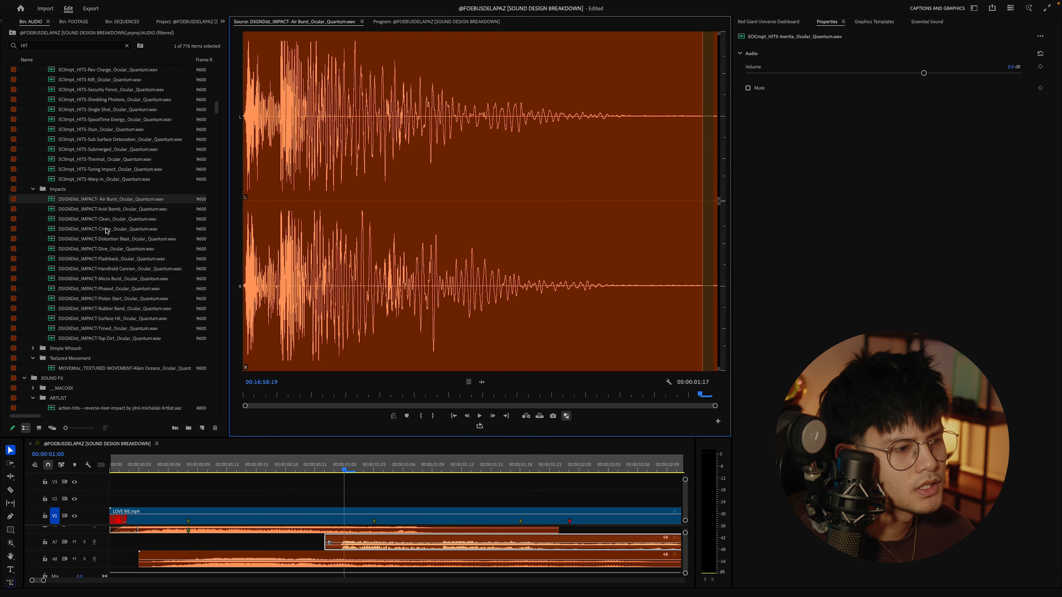
- Audition the Quantum impacts from Acid Bomb through Piston Start, including Clean, Crispy, Distortion Blast, Flashback and Micro Burst
double_click(110, 210)
key("space")
double_click(101, 219)
double_click(107, 230)
key("space")
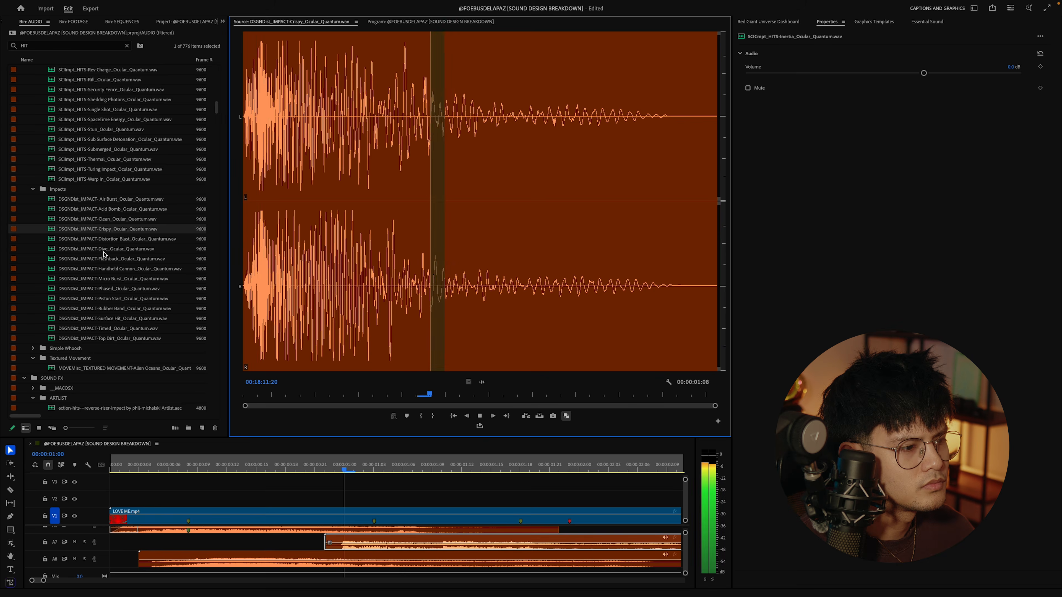
double_click(101, 240)
key("space")
double_click(101, 260)
key("space")
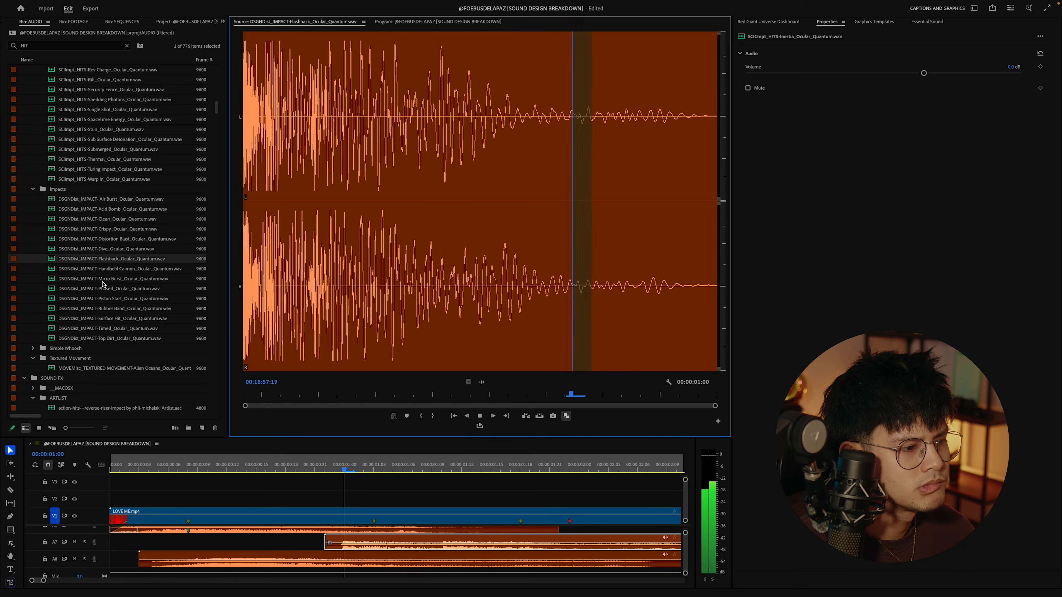
double_click(103, 282)
key("space")
double_click(103, 299)
key("space")
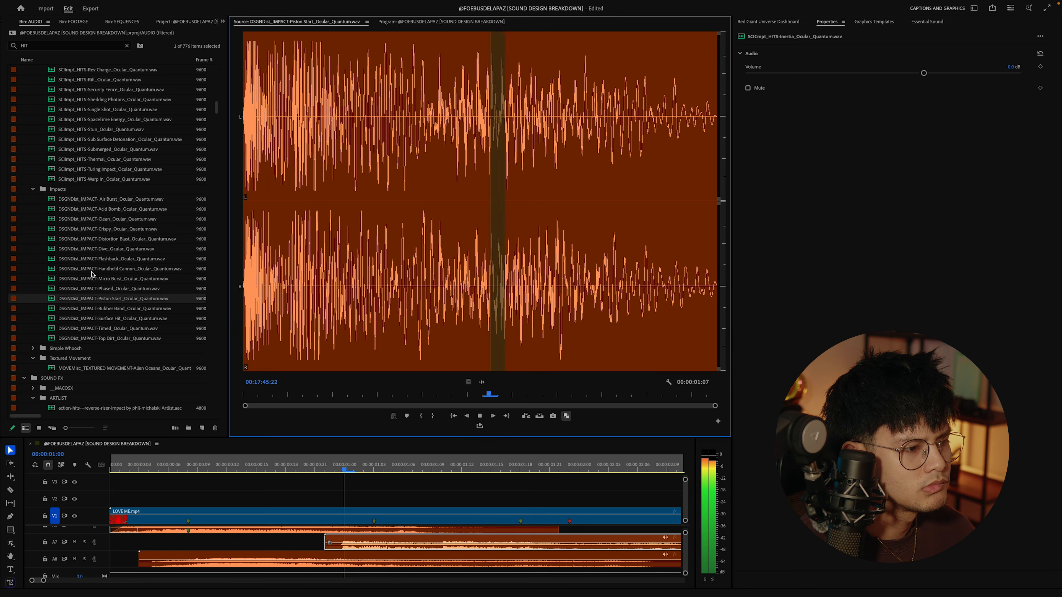
- Compare the Dive, Distortion Blast and Clean impacts by auditioning each one
double_click(93, 251)
key("space")
double_click(110, 242)
key("space")
double_click(103, 221)
key("space")
- Audition the IMPACT-Acid Bomb sound again from its start and place it on A9 from about 00:00:00:23
double_click(106, 211)
key("space")
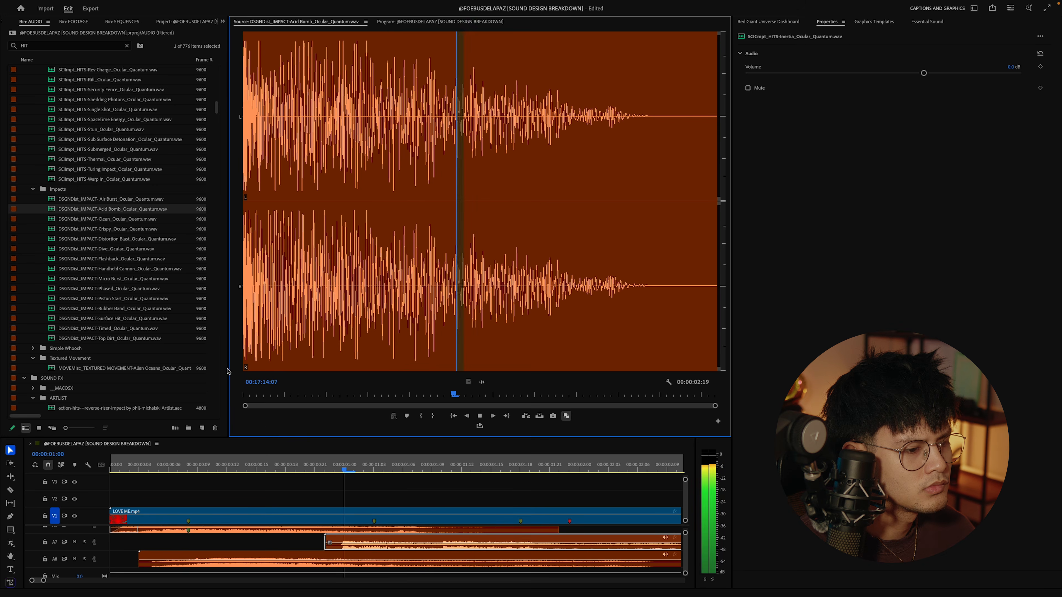
left_click_drag(257, 395, 203, 393)
key("space")
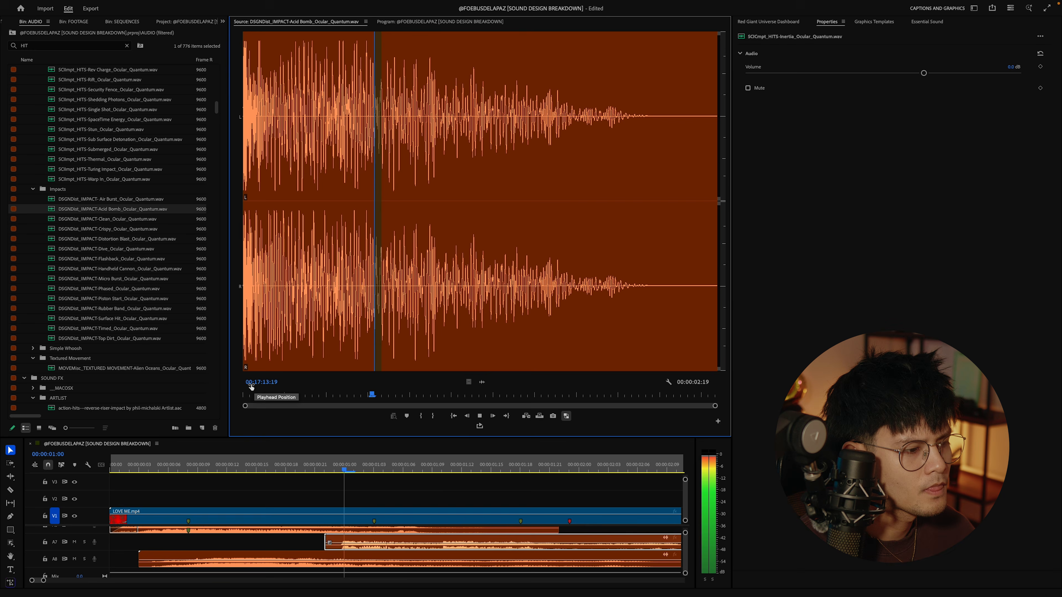
key("space")
scroll(355, 540, "down", 1)
left_click_drag(481, 389, 337, 578)
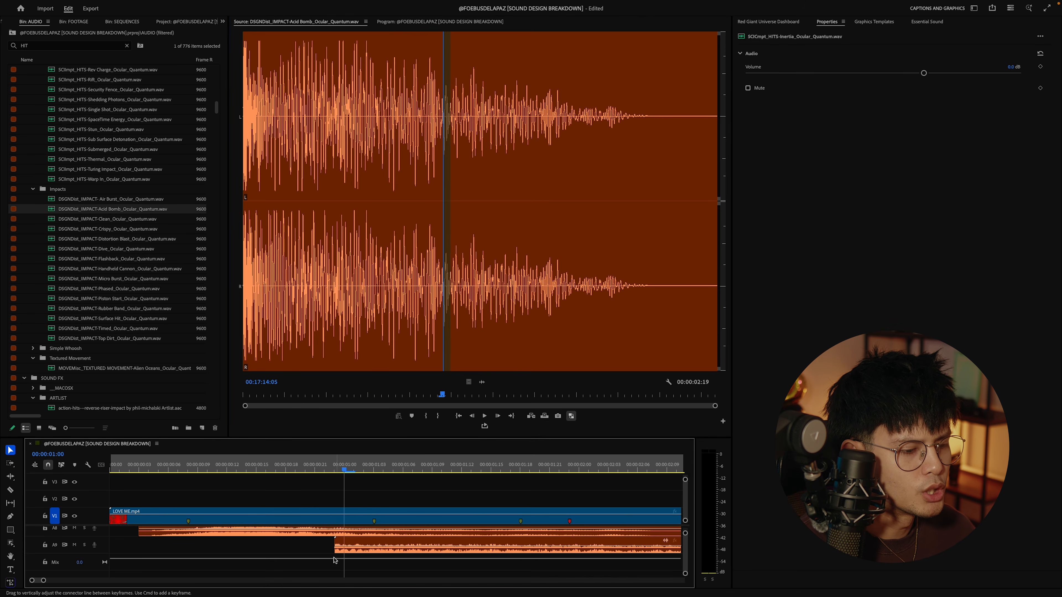
- Replay the section leading into 00:00:01:00 to judge the Acid Bomb impact against the picture
left_click(304, 468)
key("space")
key("space")
left_click_drag(254, 465, 212, 466)
key("space")
key("space")
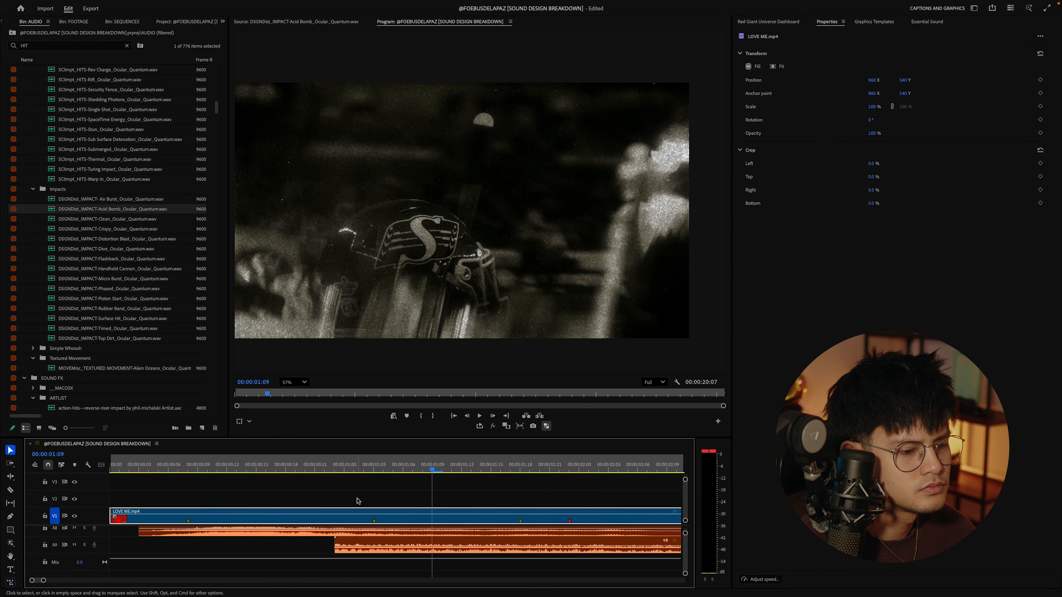
- Shift the Acid Bomb impact on A9 to start at the marker near 00:00:01:03 and replay from 00:00:00:14
left_click_drag(347, 555, 407, 553)
left_click(247, 466)
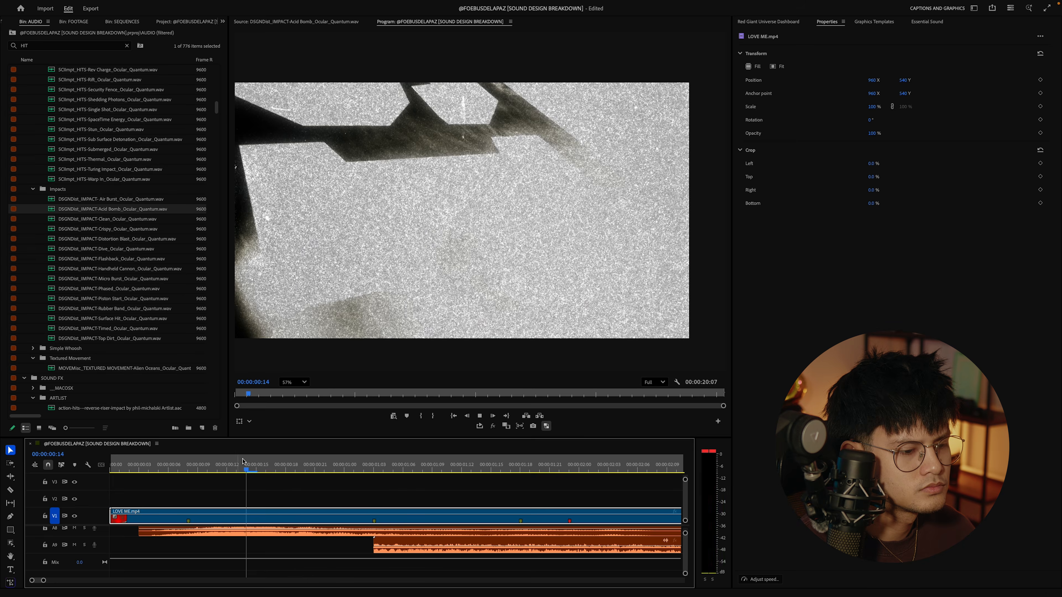
key("space")
key("space")
- Remove the Acid Bomb impact from A9 and replay the section from about 00:00:00:16 without it
scroll(374, 531, "up", 3)
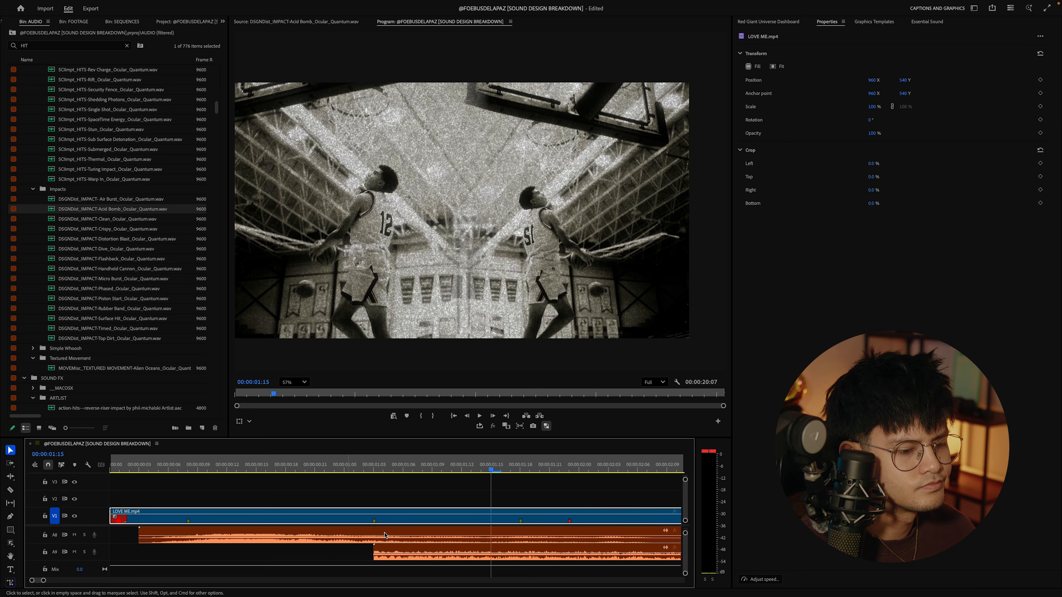
scroll(393, 547, "down", 1)
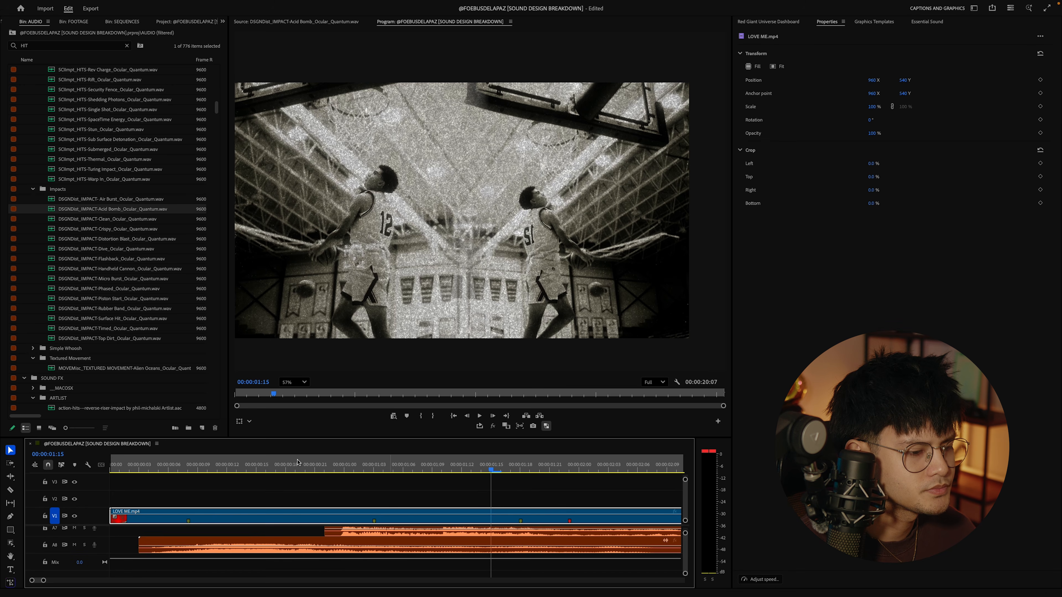
left_click(270, 466)
key("space")
key("space")
- Search the audio bin for ENERGY
scroll(100, 259, "down", 5)
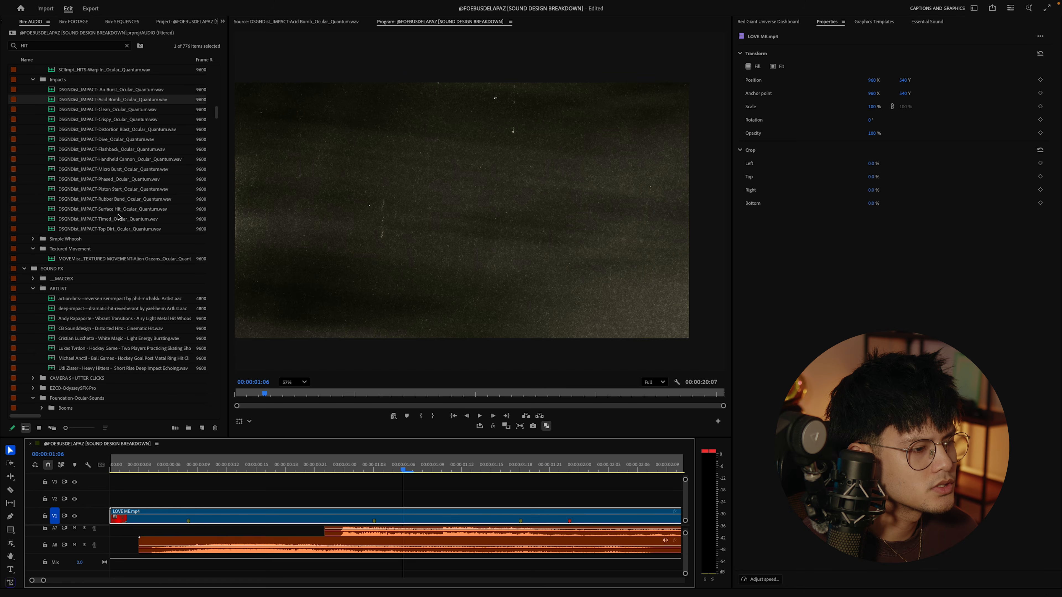
scroll(121, 218, "up", 10)
double_click(49, 45)
type("E")
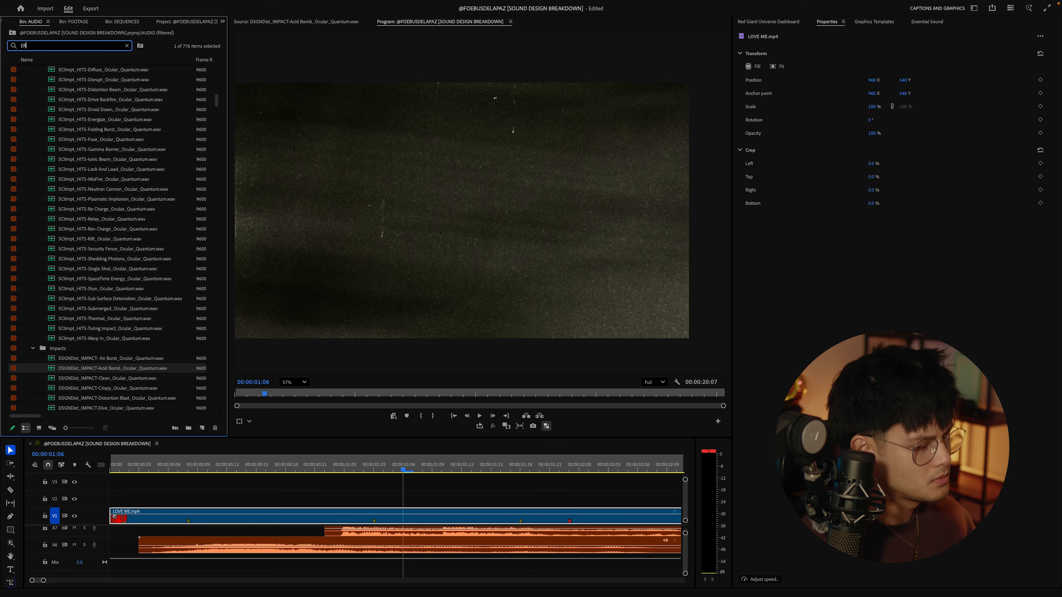
type("NERGY")
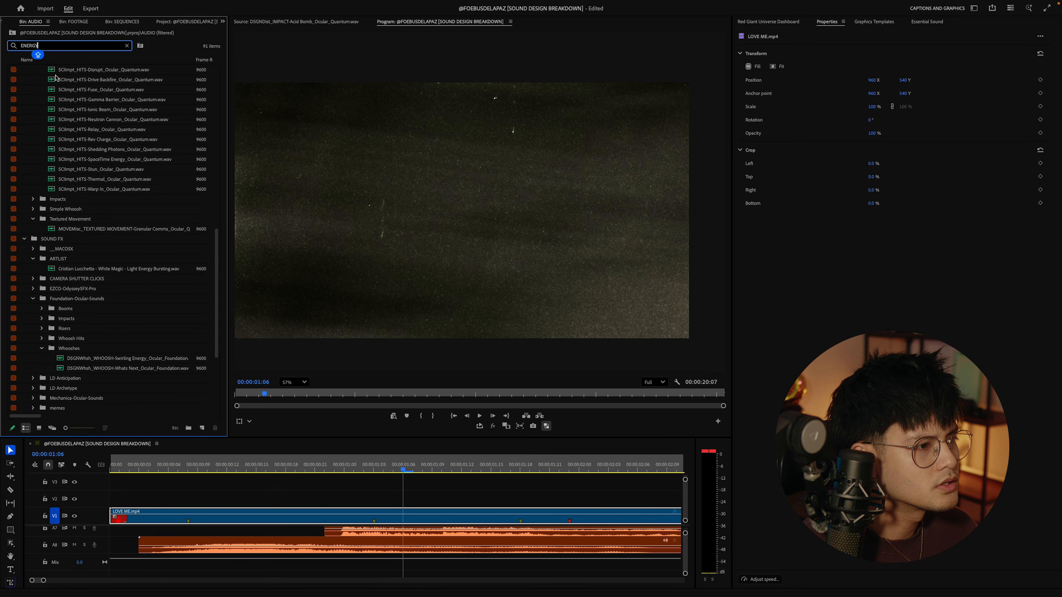
- Audition the Quantum energy movement sounds from Activation through Flyby Granular, including DeCloak, Deflectors and Deploy
double_click(108, 129)
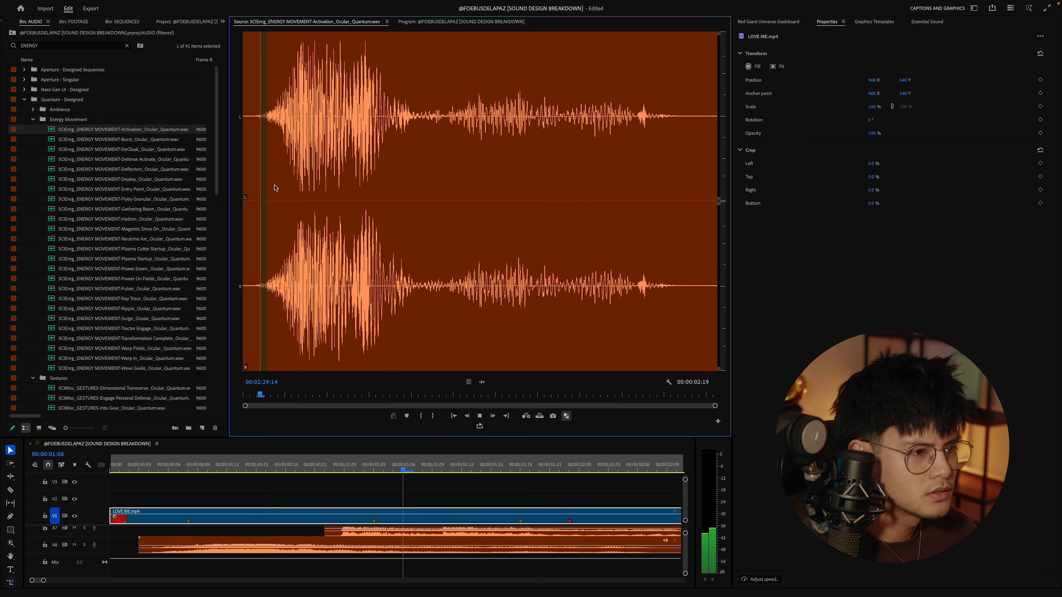
key("Down")
key("Down")
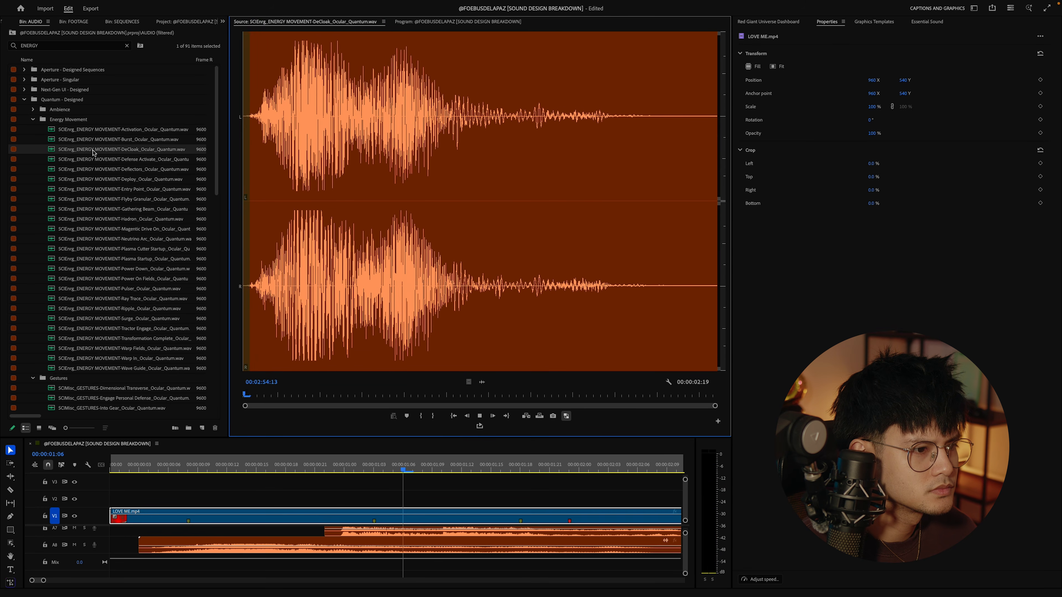
left_click(114, 169)
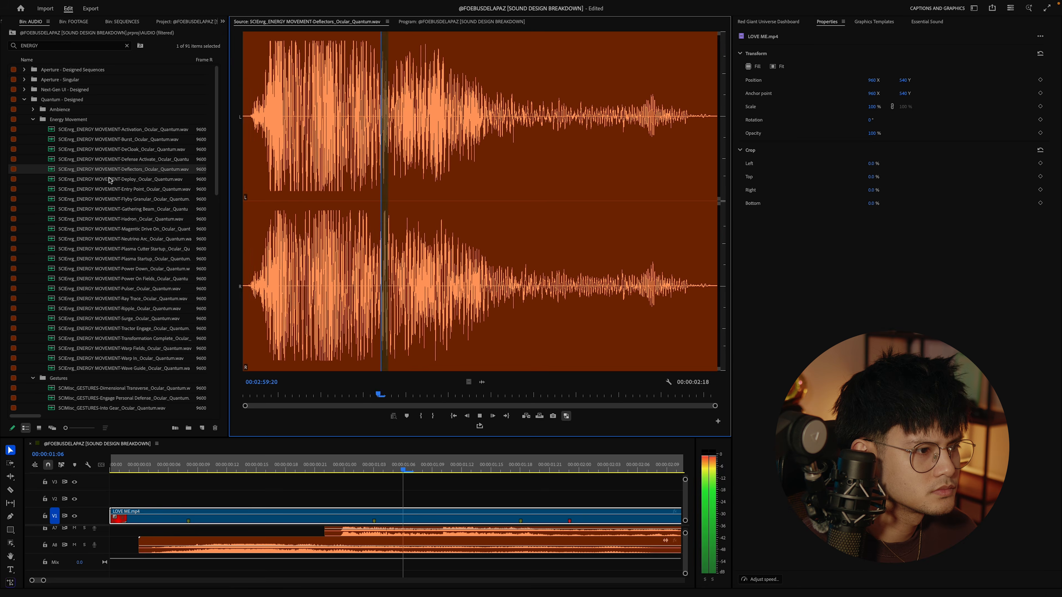
left_click(112, 179)
left_click(109, 191)
left_click(110, 199)
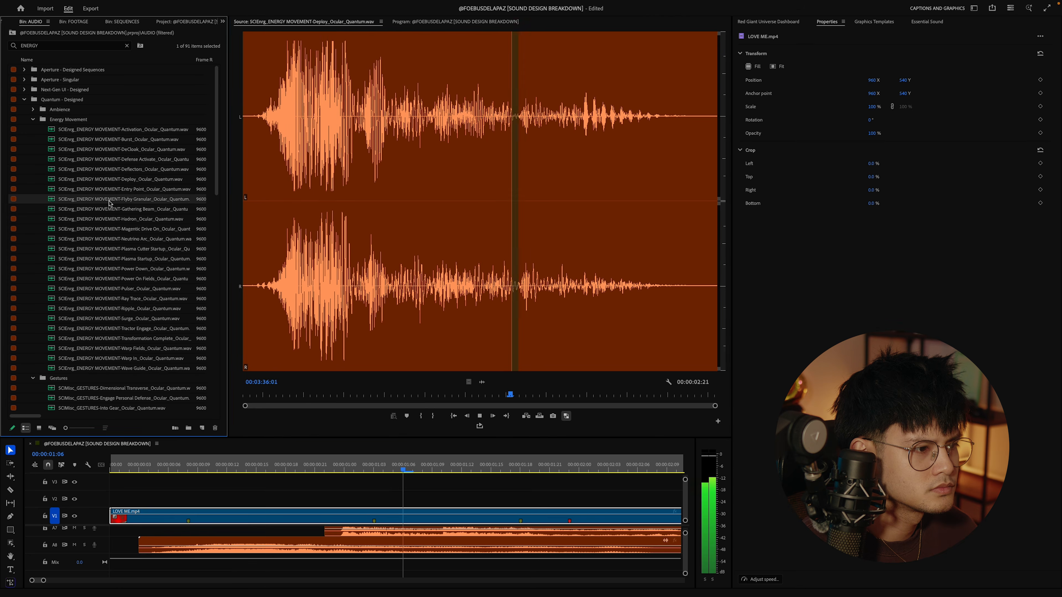
key("space")
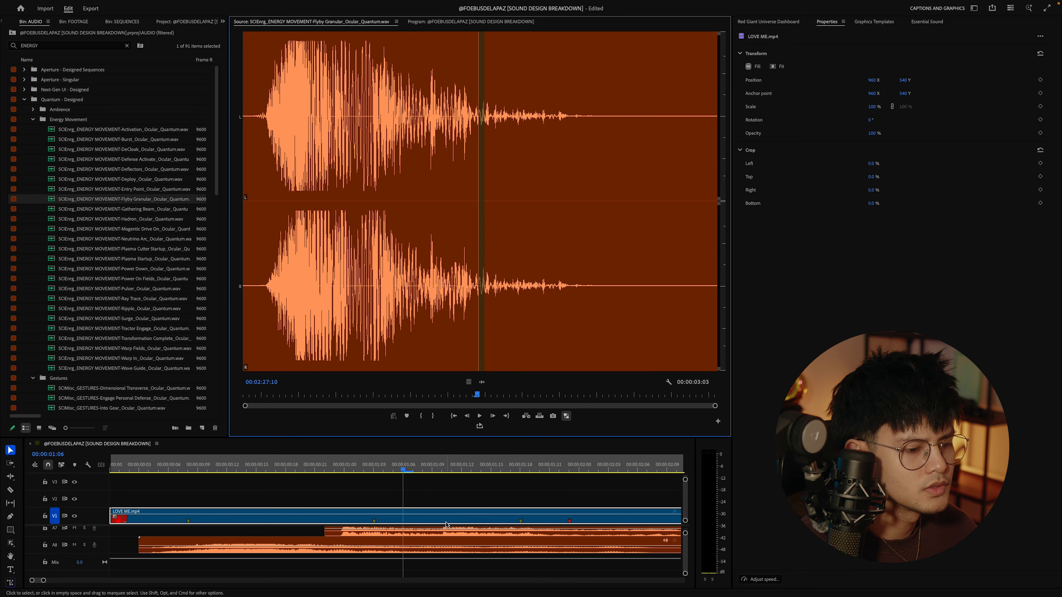
- Place the Flyby Granular energy movement on A9 and shift it to start at about 00:00:00:18
left_click_drag(331, 572, 341, 571)
key("space")
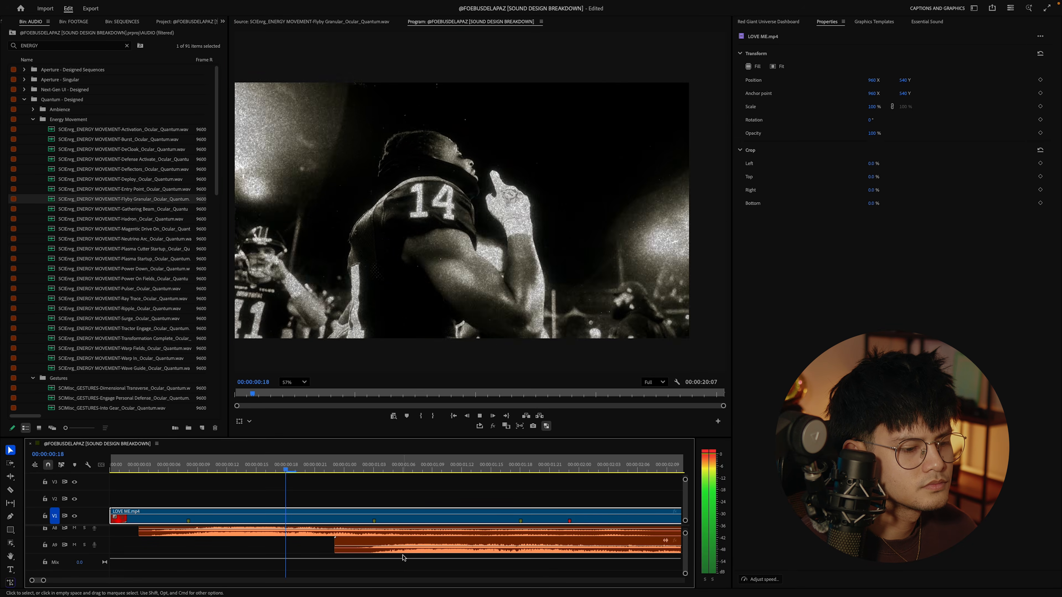
left_click(401, 551)
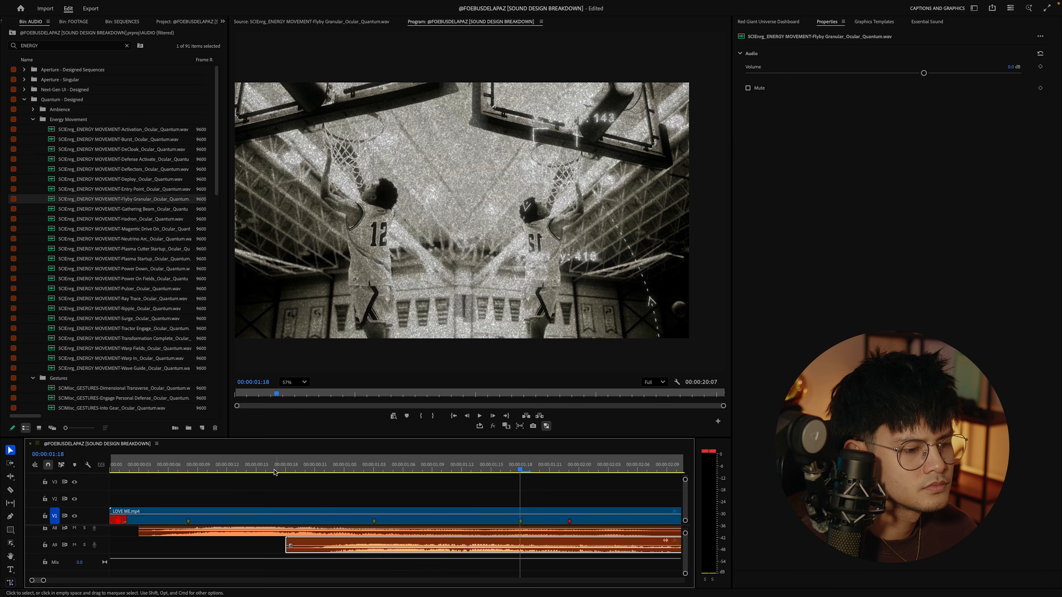
- Replay the sequence from about 00:00:00:14 and again from about 00:00:00:11 to judge the Flyby Granular timing
left_click(255, 464)
key("space")
key("space")
left_click(219, 465)
key("space")
scroll(335, 550, "up", 7)
key("space")
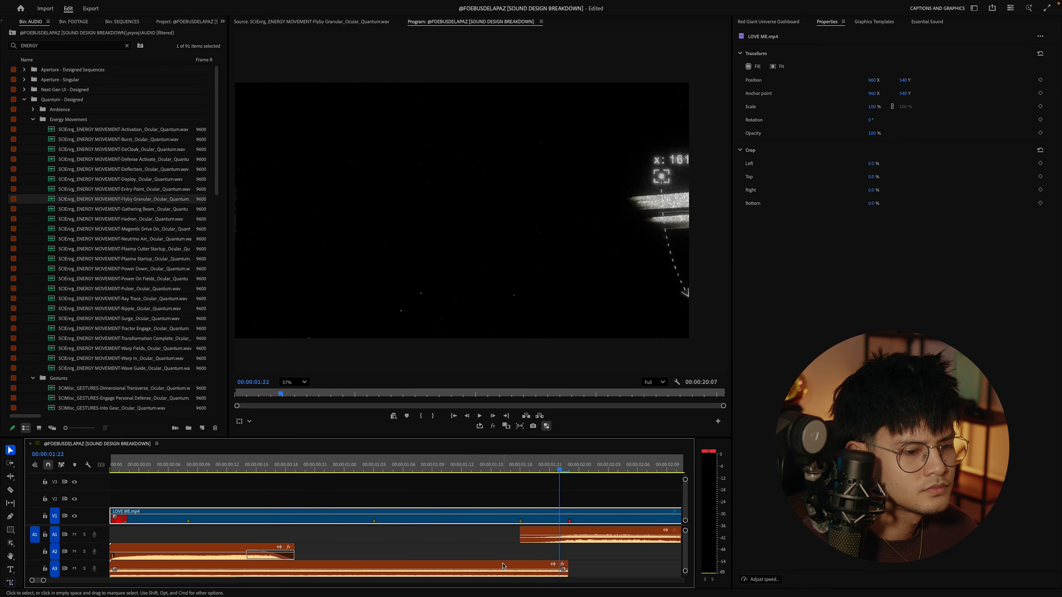
- Replay the whole intro repeatedly from its beginning to judge the layered effects against the picture
left_click_drag(432, 470, 179, 480)
key("Up")
key("space")
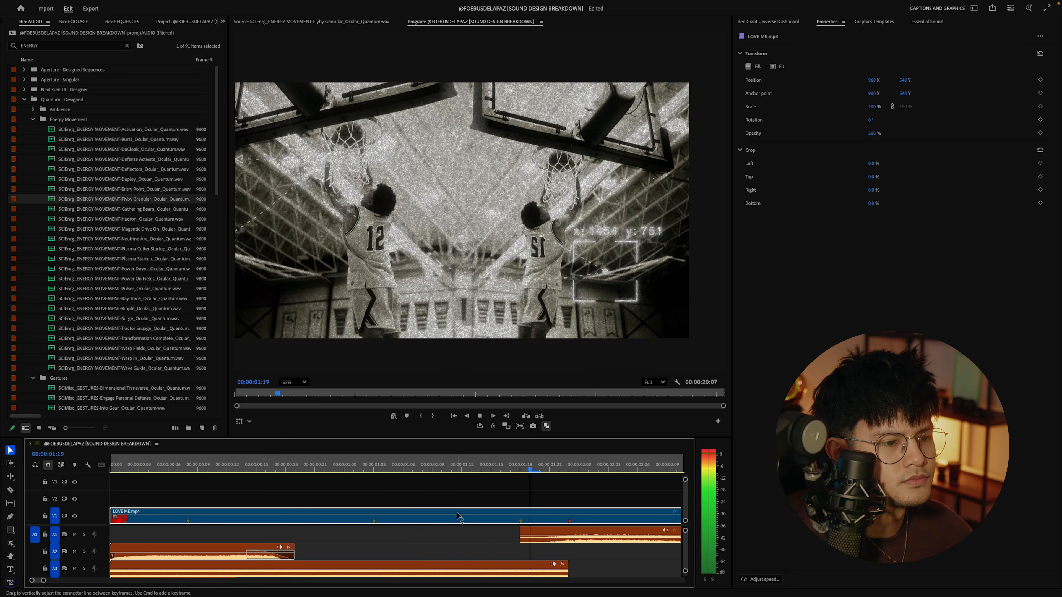
key("space")
key("Up")
key("space")
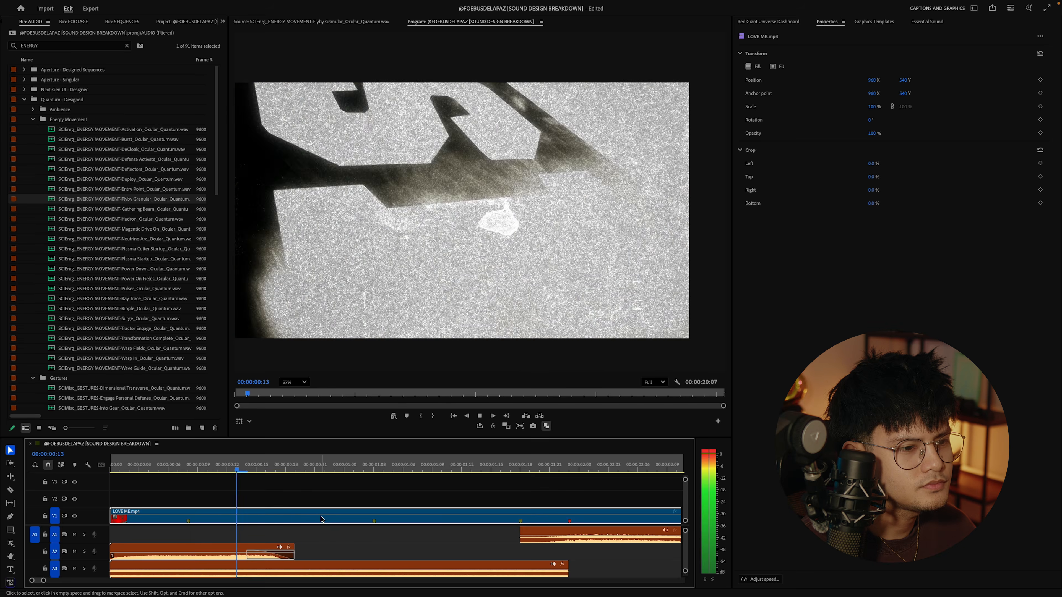
key("space")
- Park the playhead at 00:00:01:12 on the basketball shot and search the audio bin for STUTTER
left_click_drag(519, 470, 460, 478)
type("STUTTER")
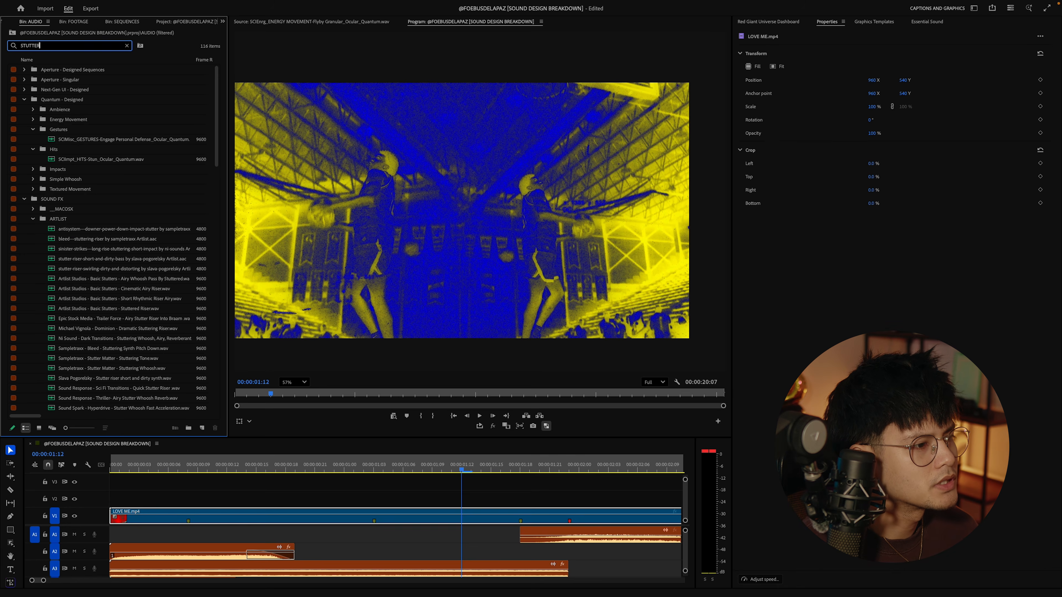
key("Escape")
- Audition the Quantum Engage Personal Defense gesture, the Stun hit and the Artlist antisystem downer power-down impact stutter
double_click(99, 142)
key("space")
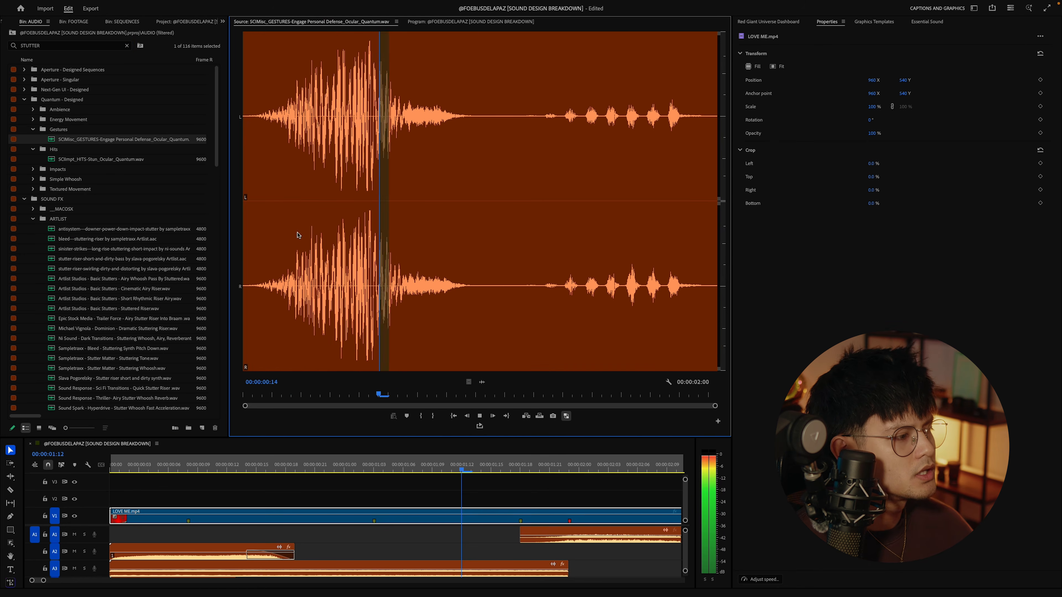
double_click(100, 159)
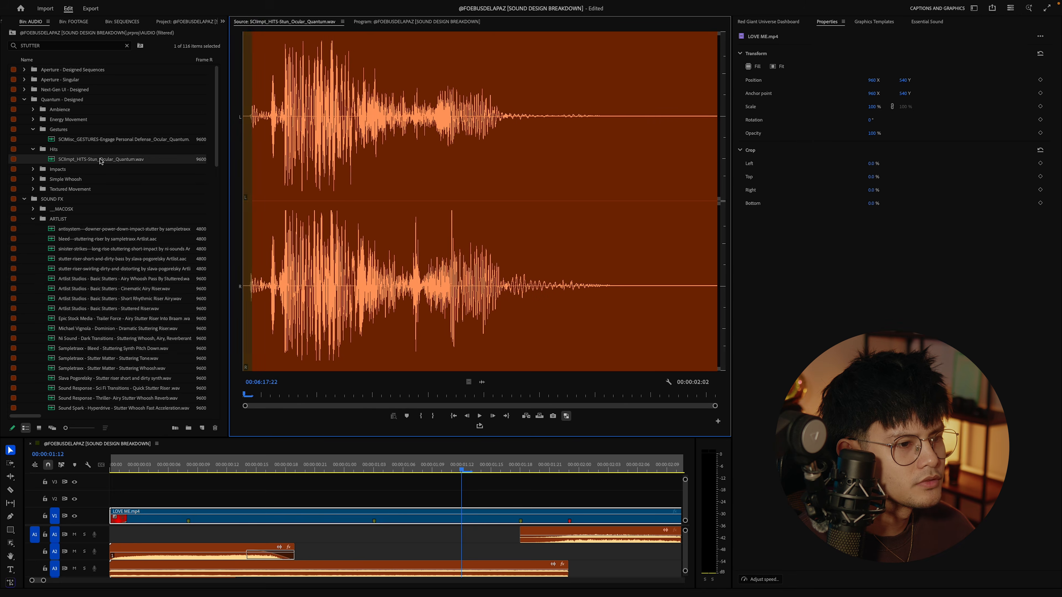
double_click(95, 230)
key("space")
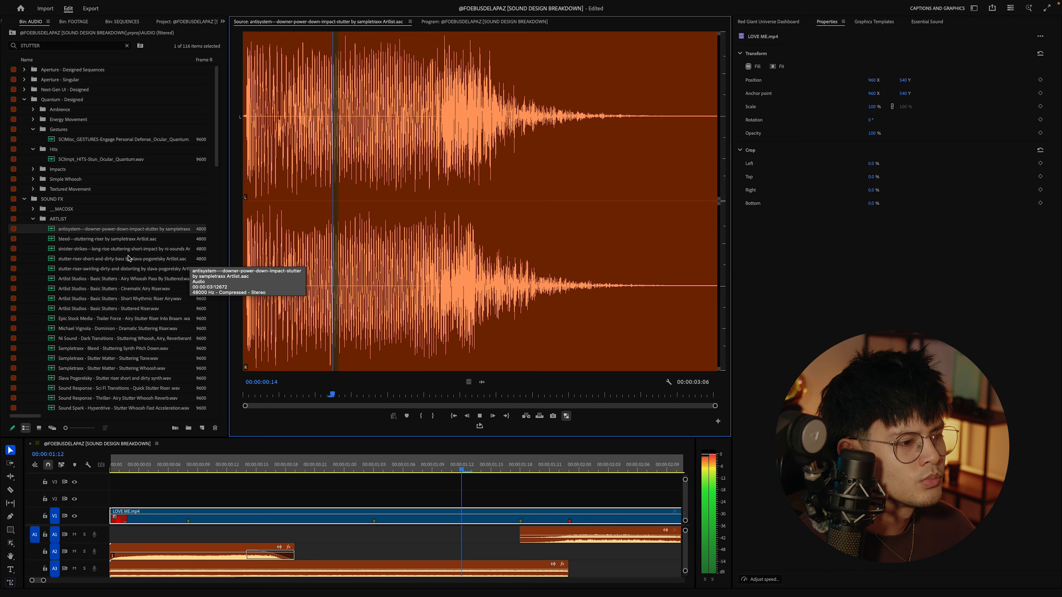
- Audition the bleed stuttering riser, the short-and-dirty-bass stutter riser and the swirling-dirty-and-distorting stutter riser
double_click(110, 238)
key("space")
double_click(108, 260)
key("space")
scroll(119, 278, "down", 2)
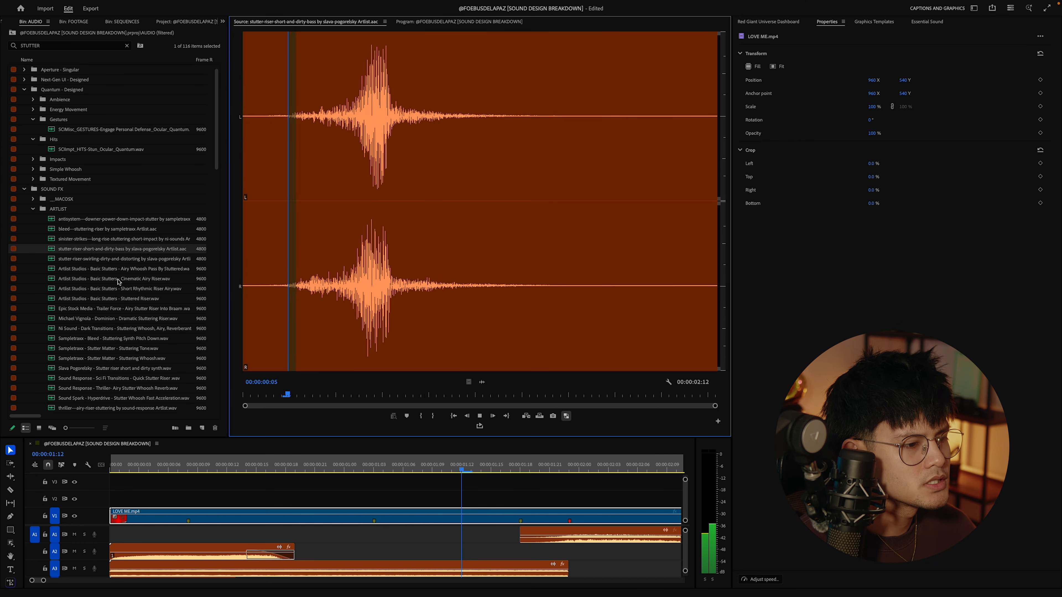
double_click(107, 251)
key("space")
scroll(122, 272, "down", 3)
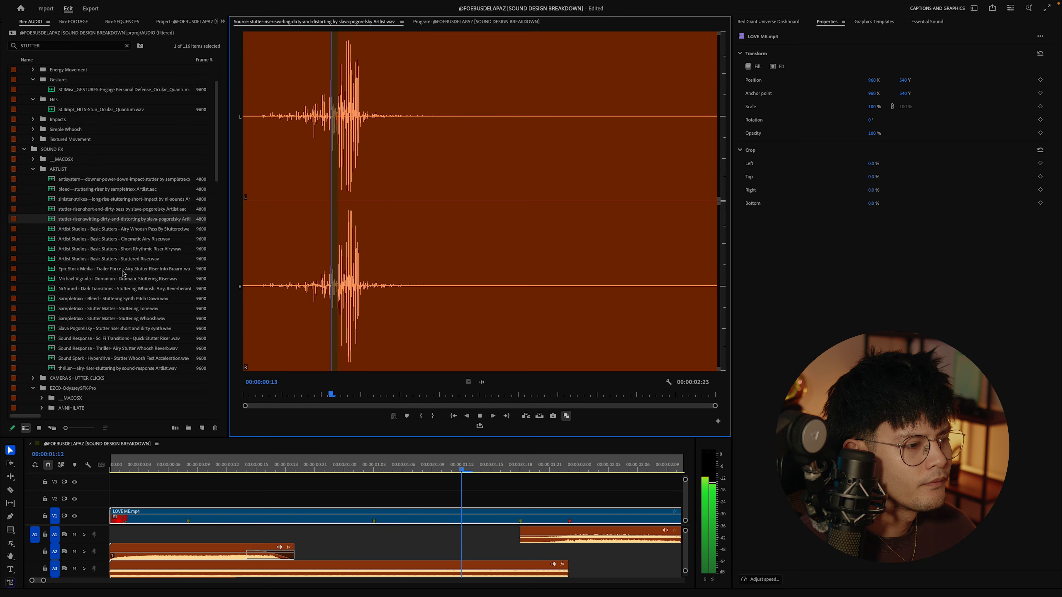
- Audition the Basic Stutters sounds Stuttered Riser, Short Rhythmic Riser Airy and Cinematic Airy Riser
double_click(101, 259)
key("space")
double_click(104, 249)
key("space")
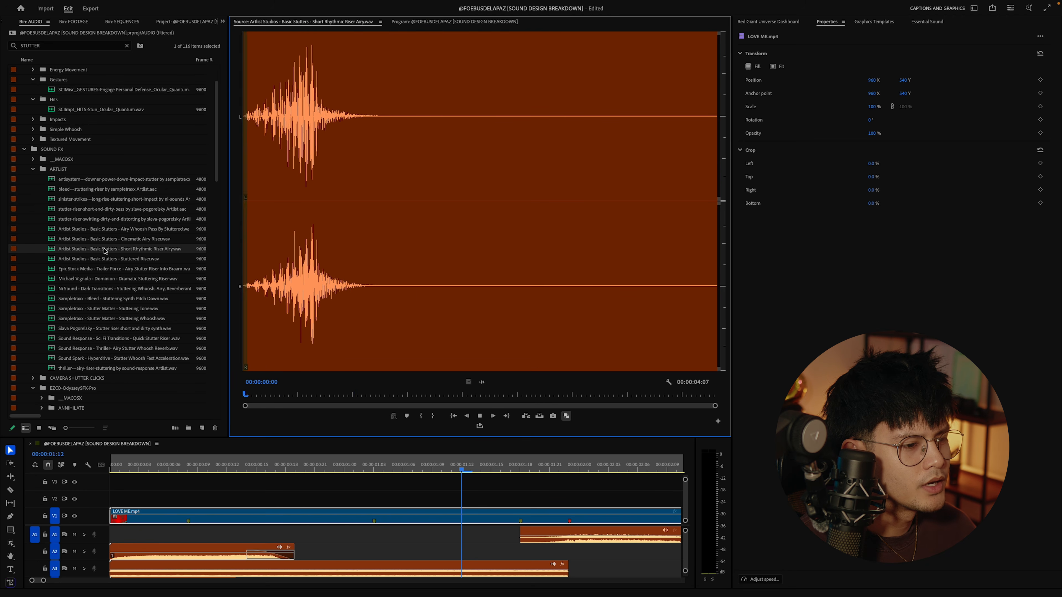
double_click(105, 240)
key("space")
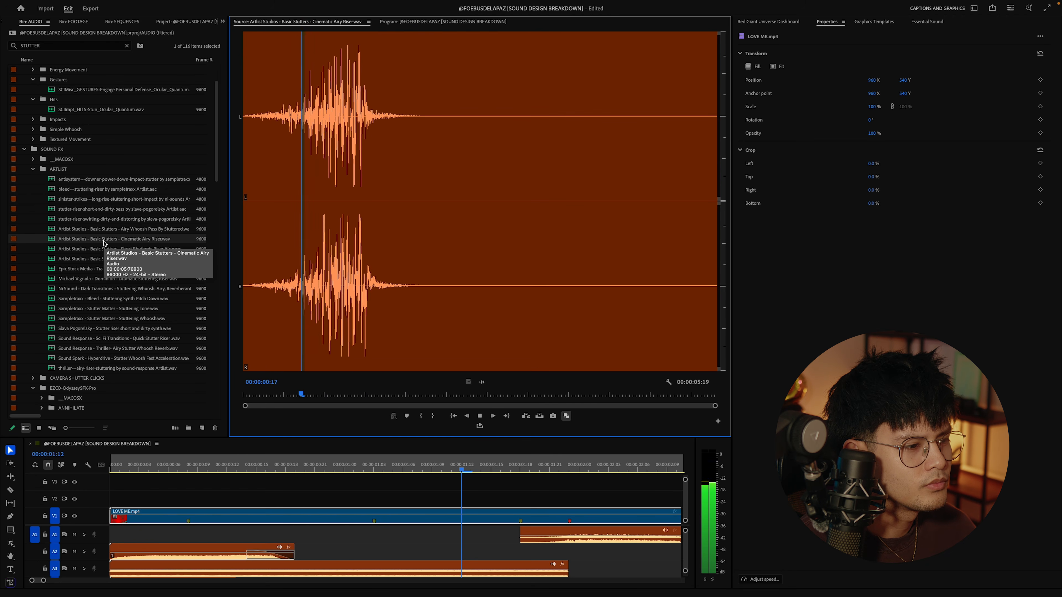
- Audition Airy Whoosh Pass By Stuttered and compare Short Rhythmic Riser Airy with Stuttered Riser once more
double_click(95, 231)
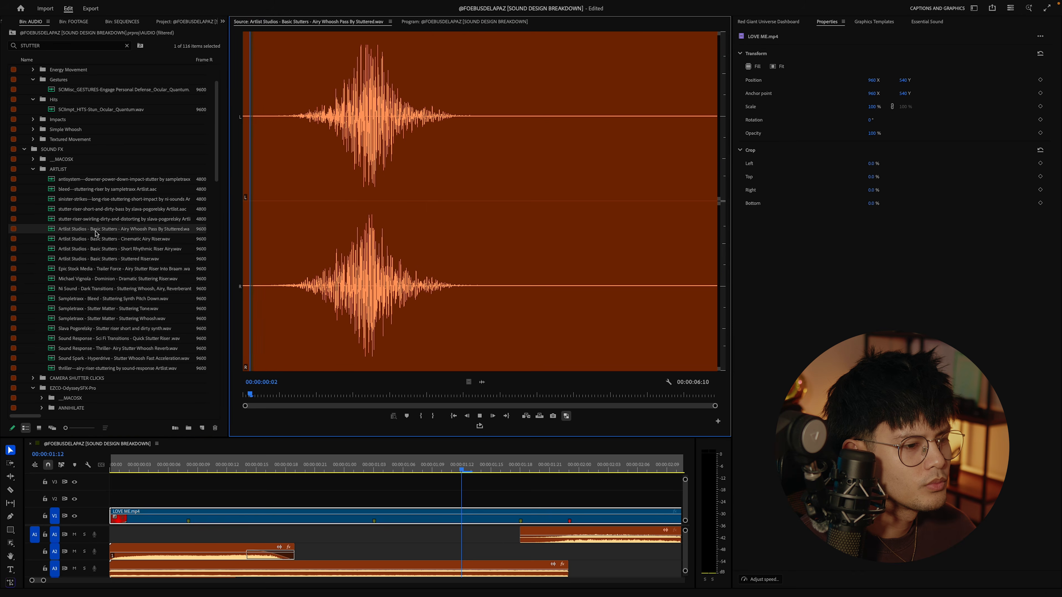
double_click(104, 250)
key("space")
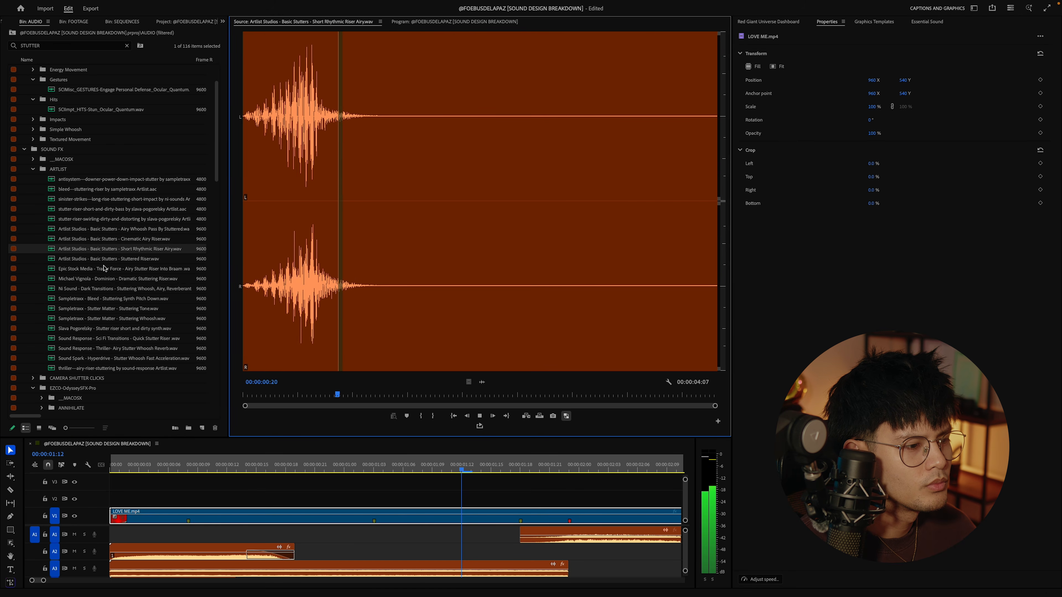
double_click(99, 259)
key("space")
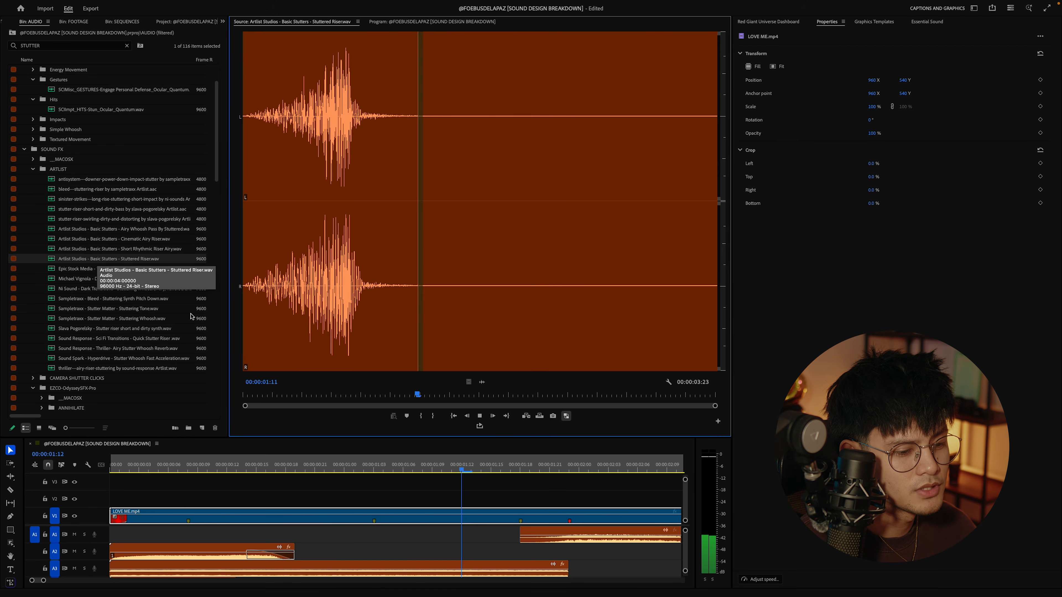
- Place the Basic Stutters Stuttered Riser on A2 from about 00:00:00:23 and play it against the picture
key("space")
left_click_drag(481, 382, 335, 552)
left_click(347, 471)
key("space")
key("space")
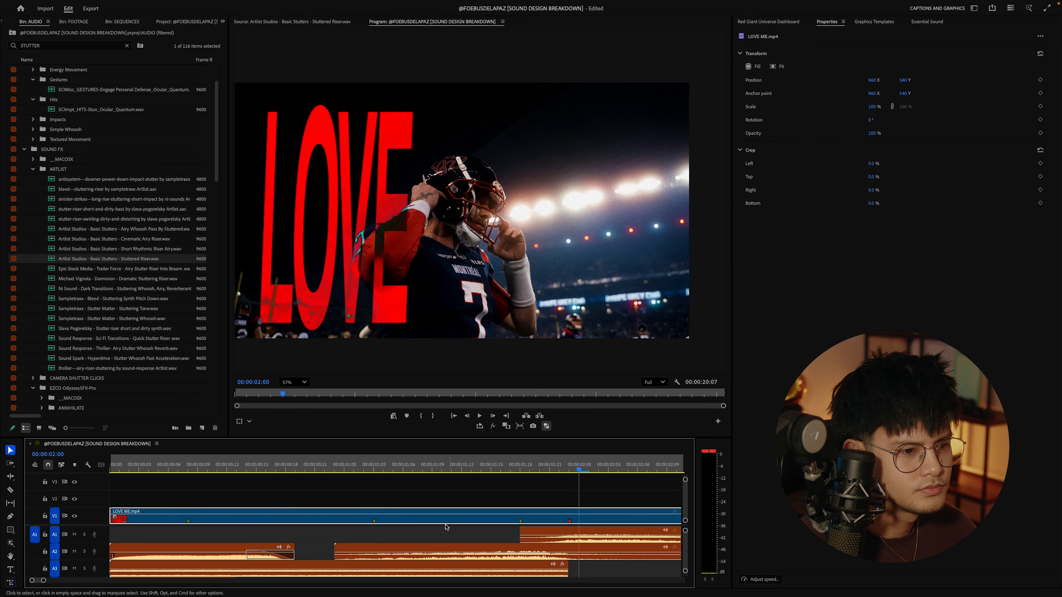
- Shift the Stuttered Riser to start at about 00:00:01:02 and move it from A2 down to A4
scroll(380, 553, "down", 3)
left_click_drag(259, 558, 261, 566)
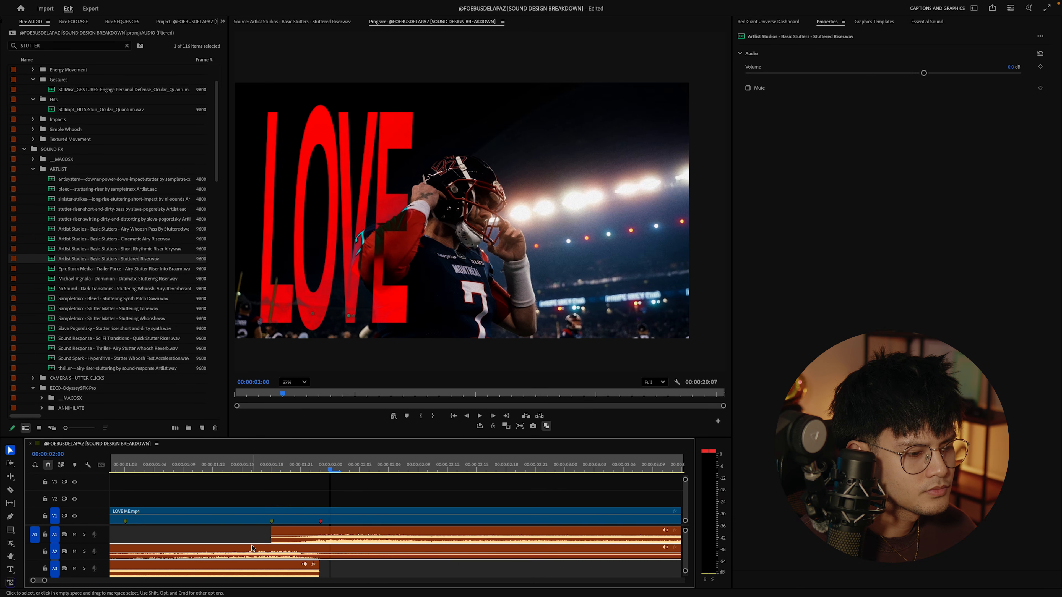
key("grave")
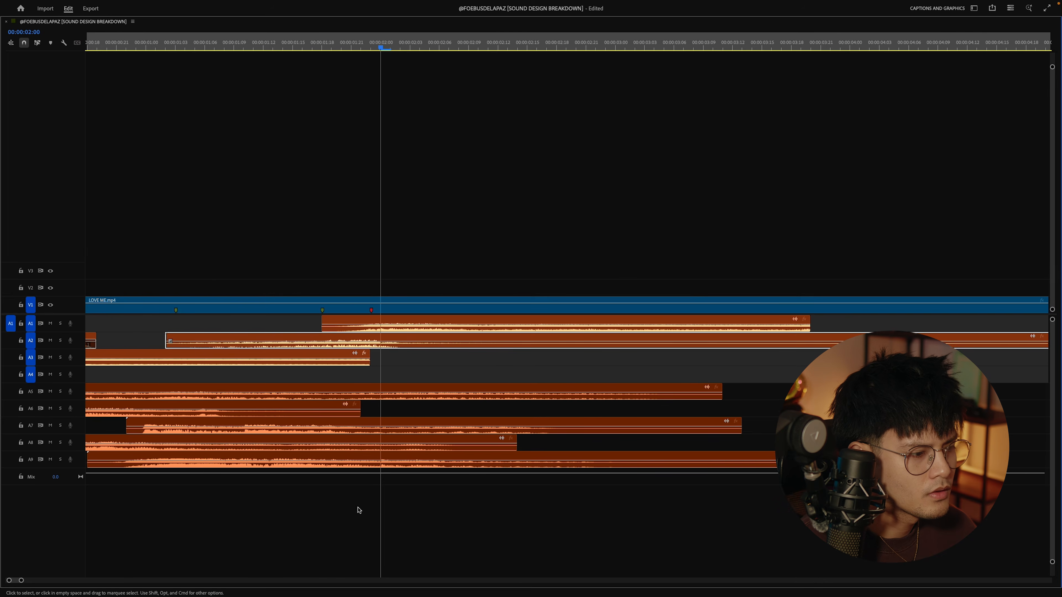
scroll(231, 403, "up", 2)
left_click_drag(292, 348, 291, 371)
key("minus")
key("minus")
key("minus")
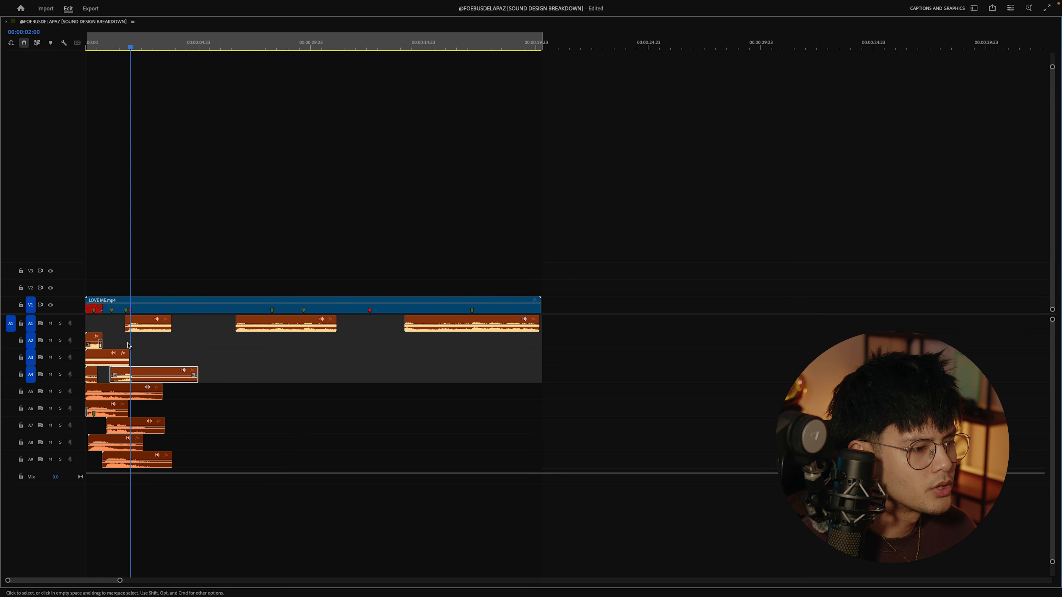
- Undo the Stuttered Riser's moves and its placement on A2 to restore the clip it overwrote
key("super+z")
key("super+z")
key("super+z")
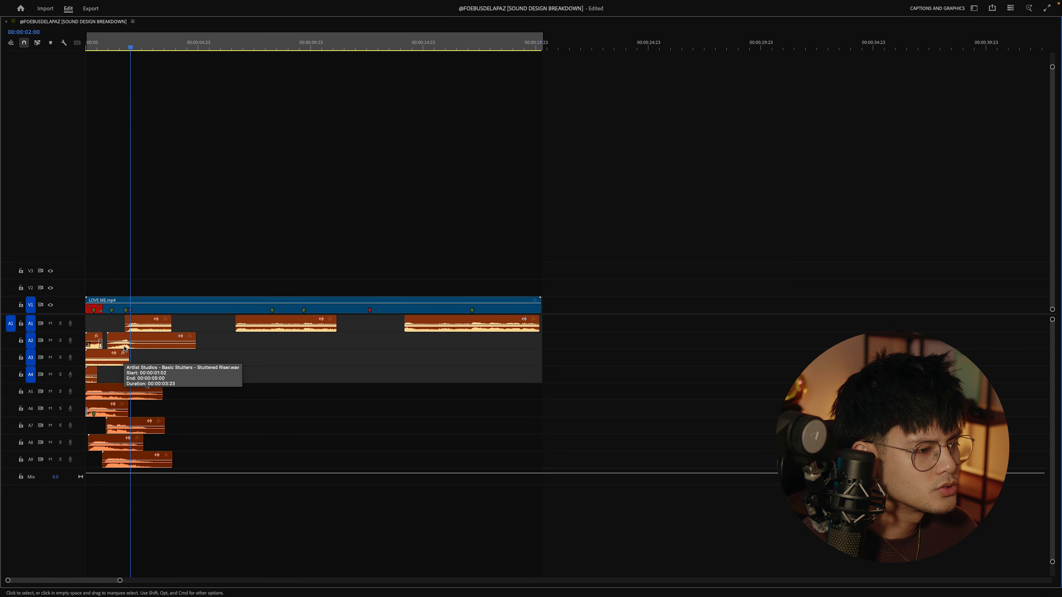
key("grave")
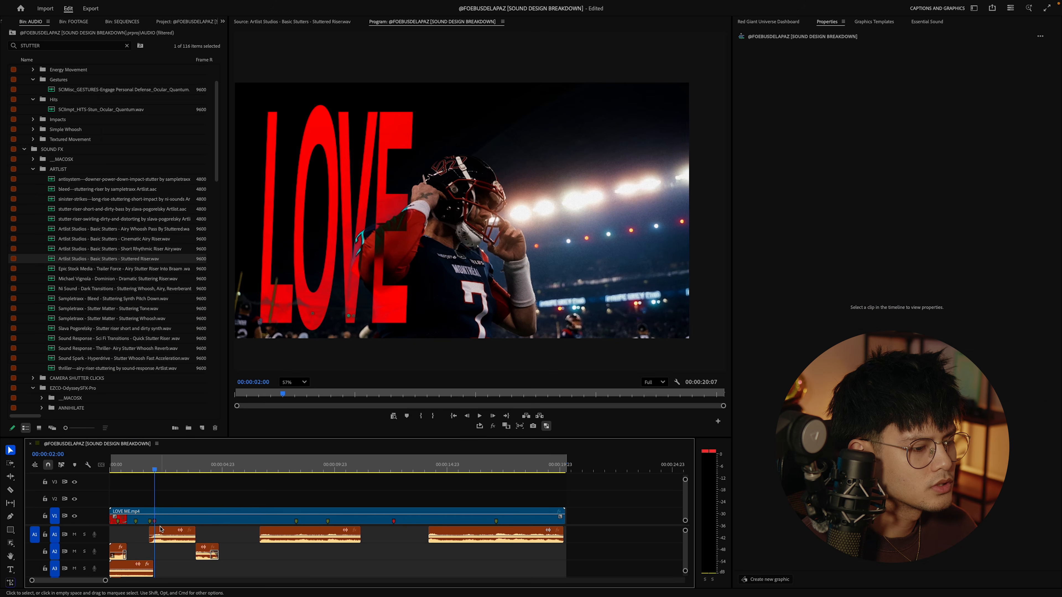
- Lock track A2 and place the Stuttered Riser on A4 from about 00:00:01:02
left_click(43, 553)
scroll(150, 529, "down", 5)
scroll(155, 536, "up", 5)
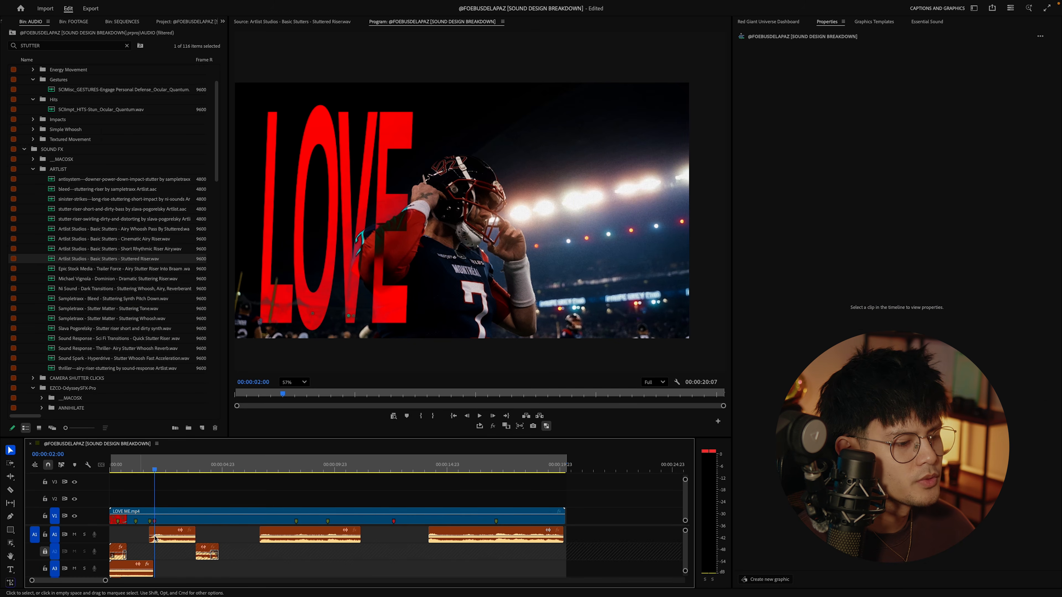
scroll(160, 540, "down", 2)
left_click_drag(225, 508, 140, 534)
- Replay the section from just before the Stuttered Riser to judge its timing on A4
key("space")
left_click(131, 469)
key("space")
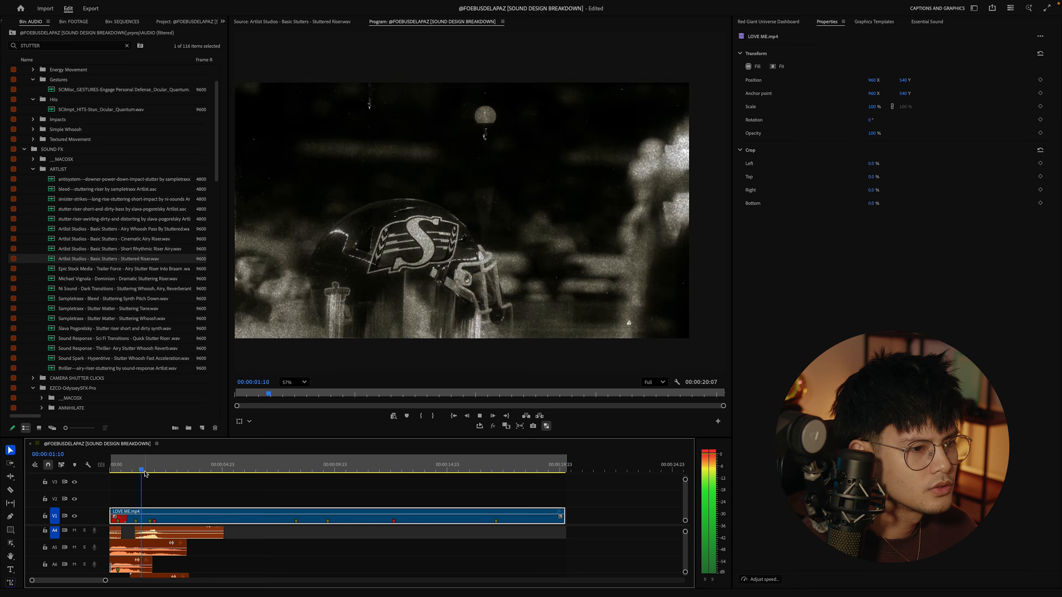
- Replay the intro from the sequence start through the LOVE title to judge the Stuttered Riser against the other layers
key("space")
key("equal")
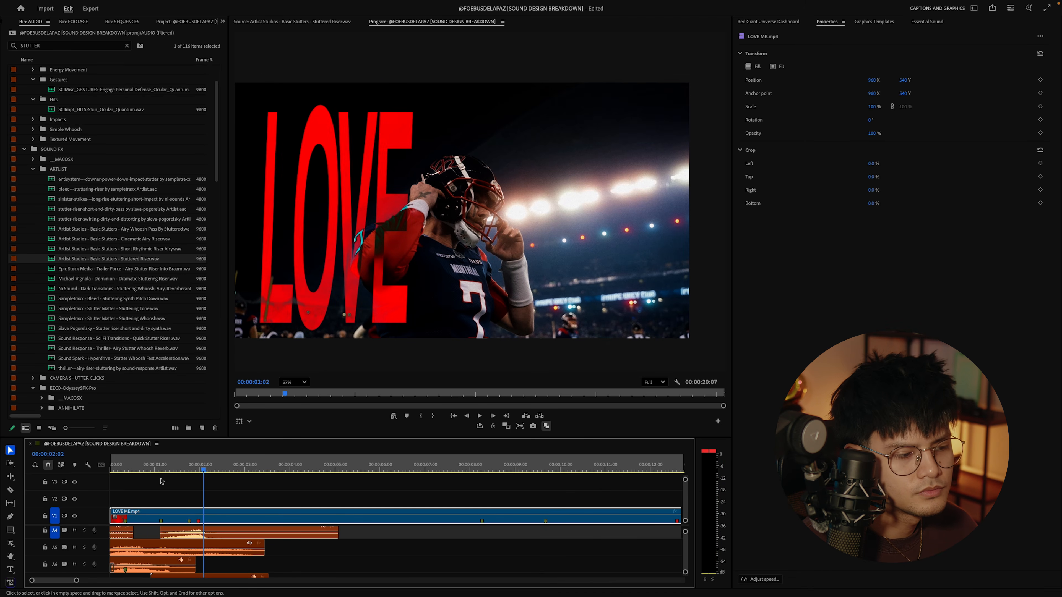
key("space")
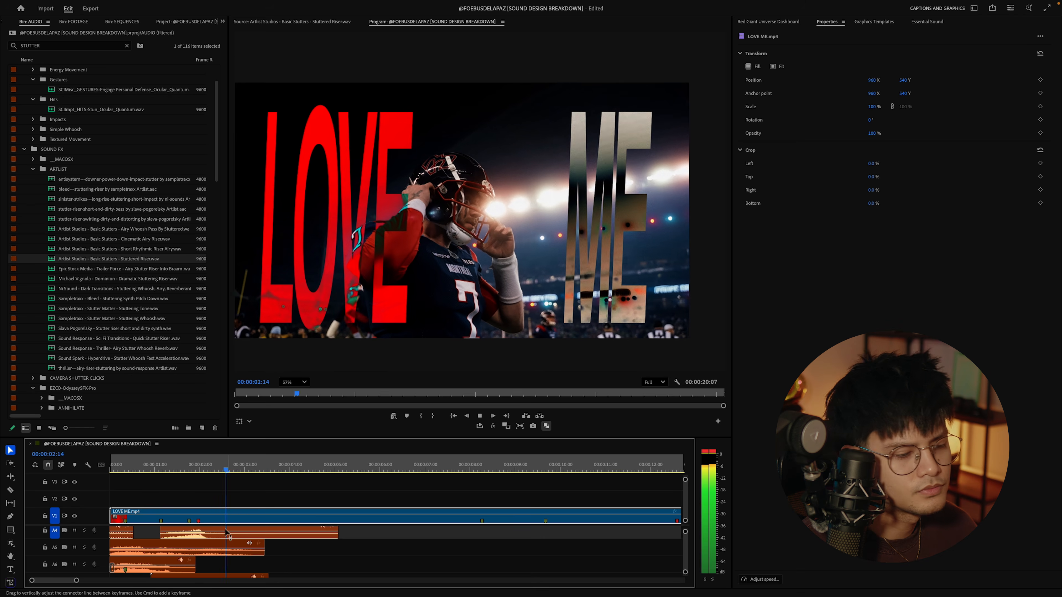
key("space")
scroll(200, 546, "down", 4)
key("Home")
key("space")
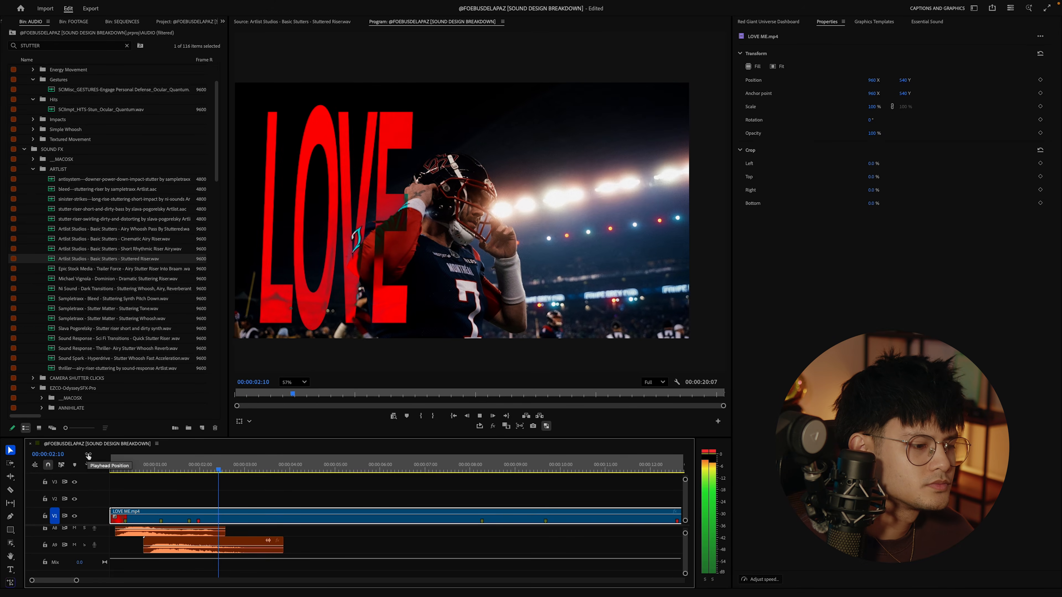
key("space")
- Replay the transition from about 00:00:01:00 into the LOVE title and review the layered effects on the audio tracks
scroll(181, 539, "up", 5)
left_click(151, 471)
key("space")
scroll(210, 556, "down", 1)
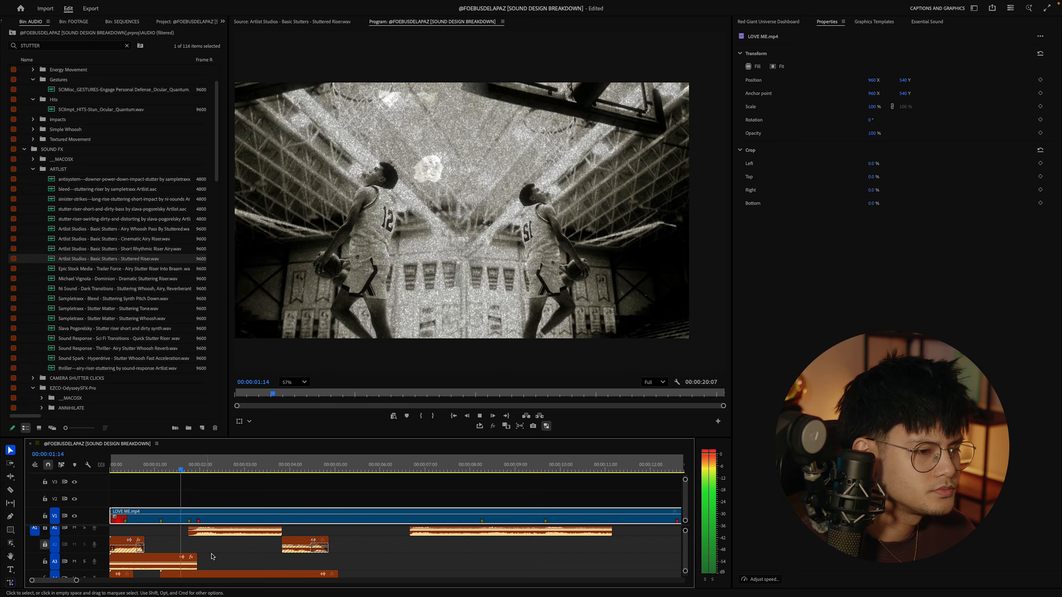
key("space")
scroll(213, 557, "down", 5)
left_click(154, 471)
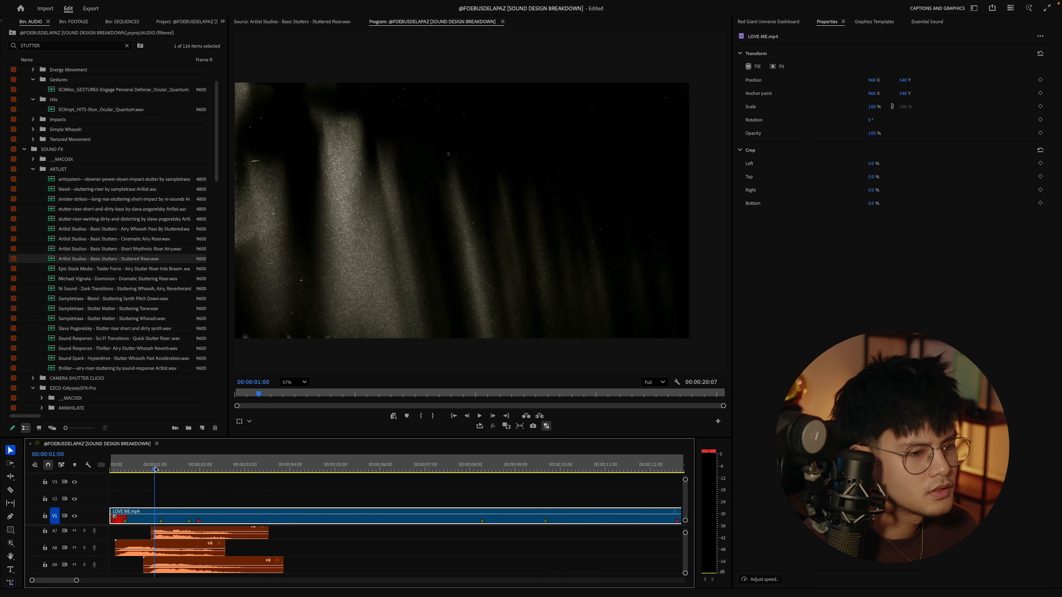
key("space")
key("space")
scroll(189, 548, "down", 2)
- Search the audio bin for STORMY and open Stormy Rise.wav as the source to preview it through its peak
left_click(46, 42)
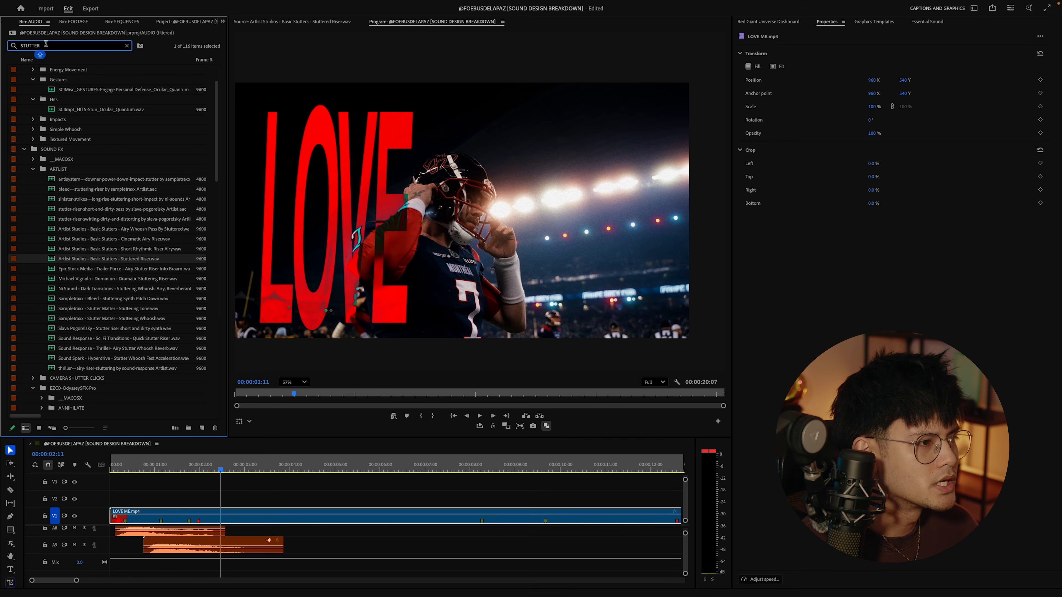
type("STORMY")
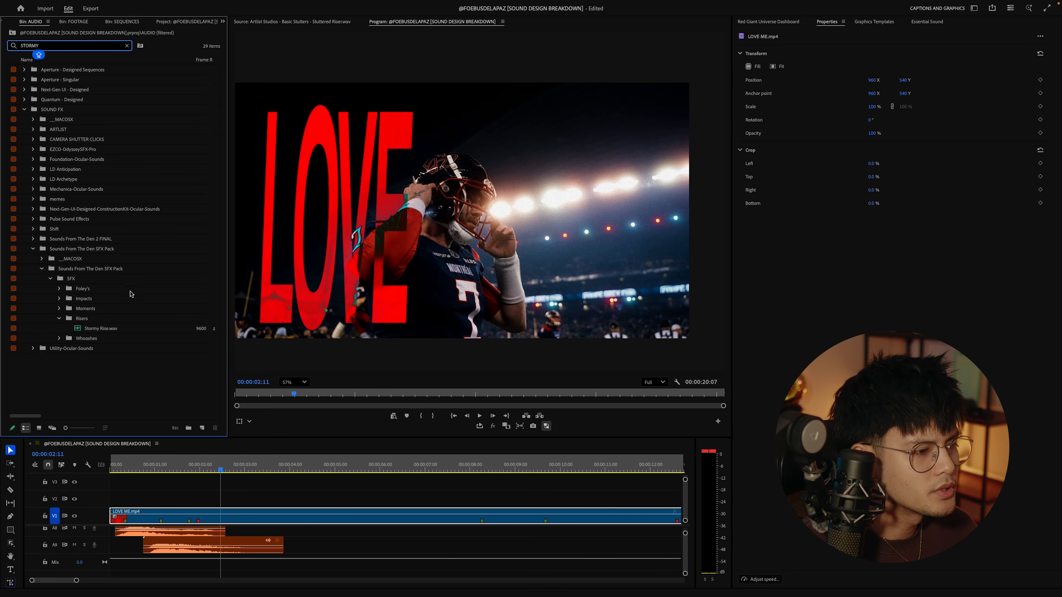
double_click(95, 329)
left_click(265, 395)
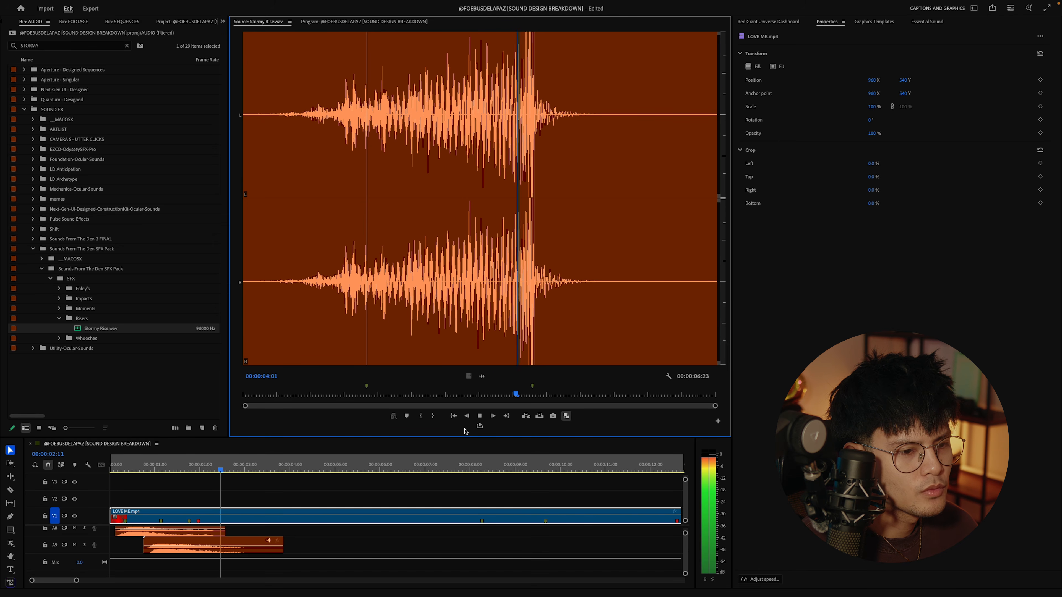
key("space")
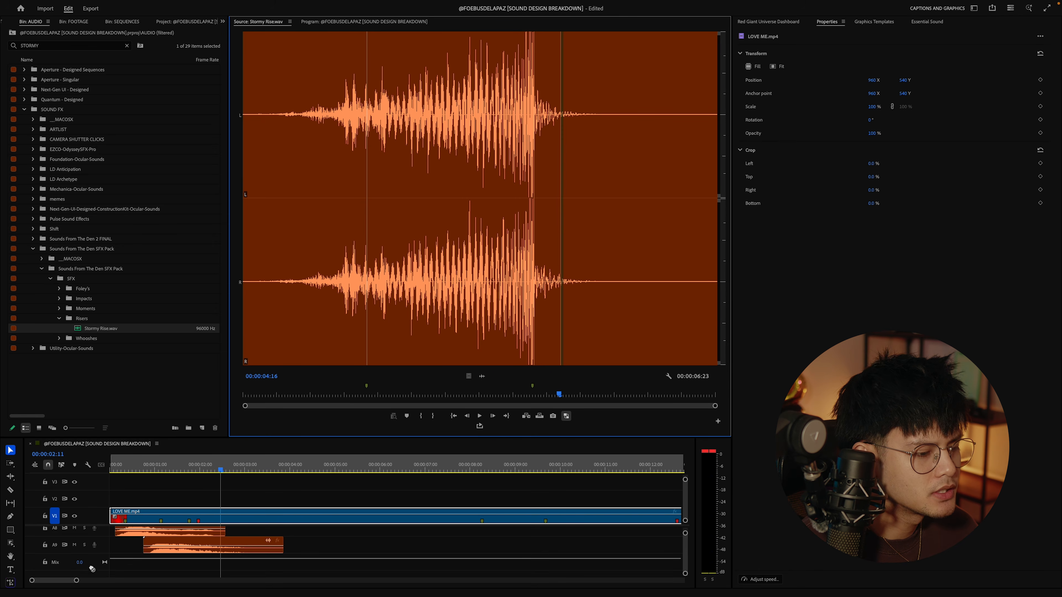
- Place Stormy Rise.wav on a new track A10 and trim its start to the sequence start, with its peak near 00:00:02:00
left_click_drag(98, 570, 114, 570)
left_click_drag(190, 470, 200, 471)
key("grave")
left_click_drag(90, 480, 107, 481)
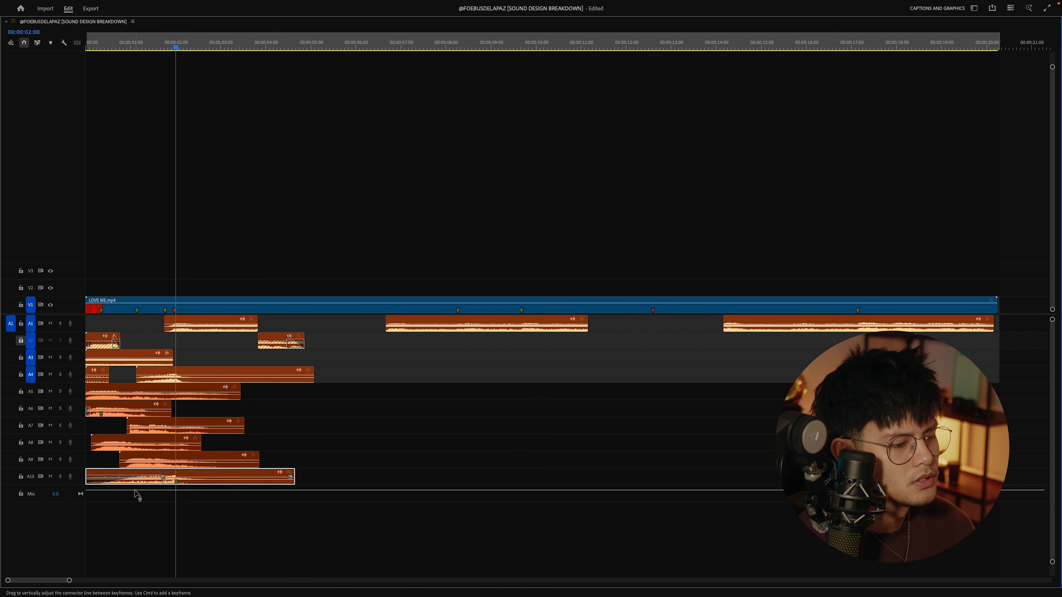
key("grave")
- Replay the intro from the sequence start through the LOVE ME title to judge the Stormy Rise timing
key("space")
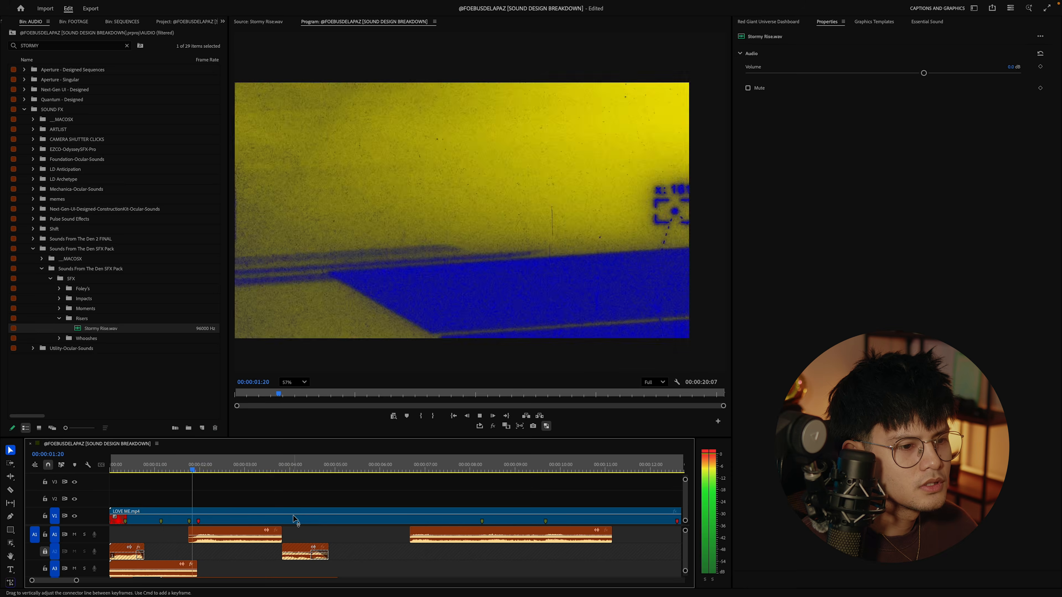
key("space")
left_click_drag(141, 468, 62, 464)
key("space")
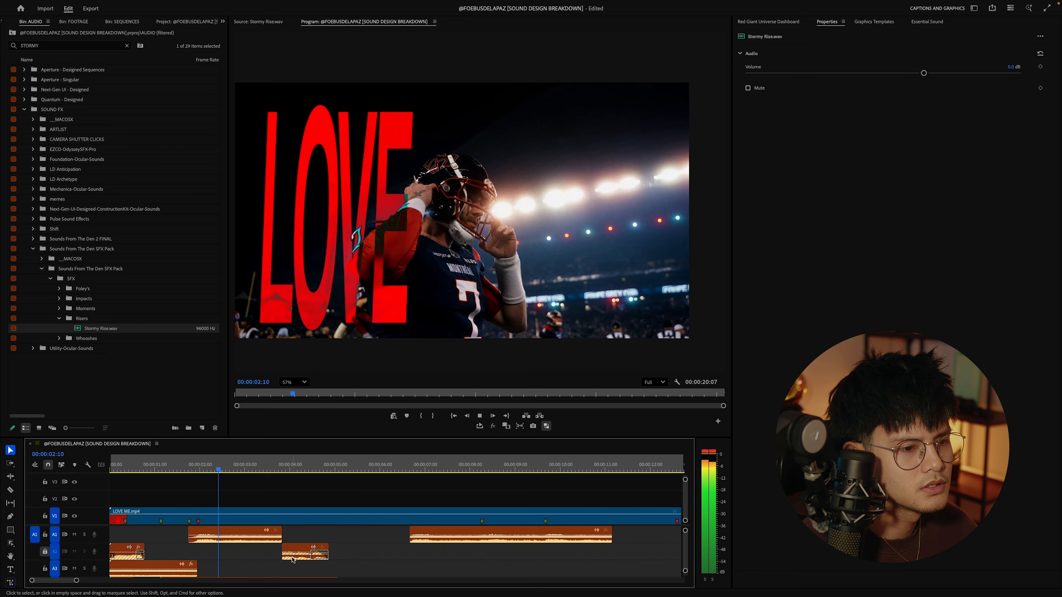
key("space")
- Search the audio bin for BOOM IMPACT and audition the Impact, Whoosh Drum and huge metallic boom impact sounds
scroll(295, 562, "down", 10)
left_click(35, 45)
type("BOOM IMPACT")
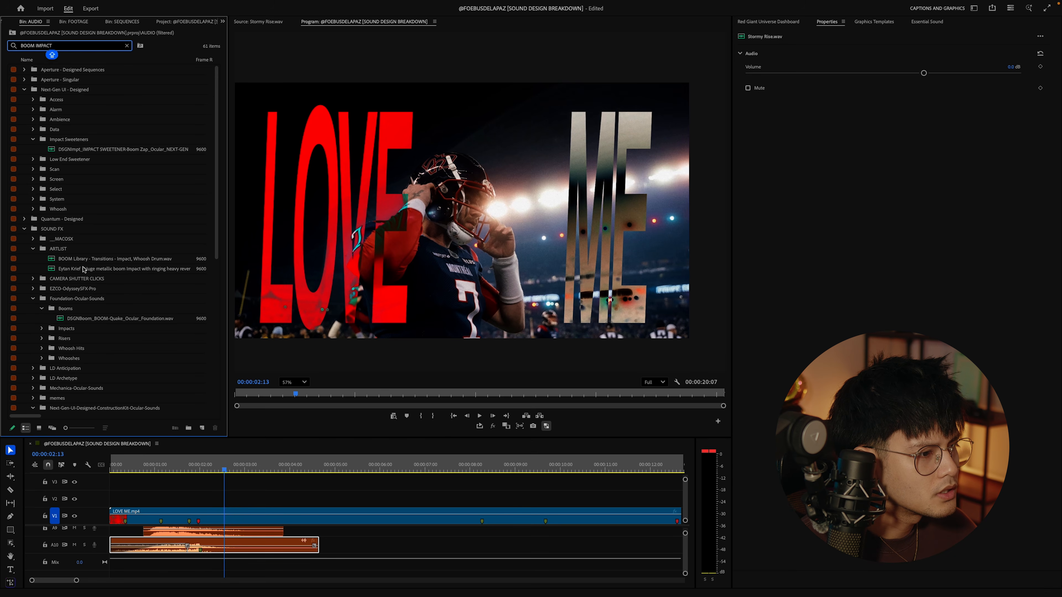
double_click(83, 258)
key("space")
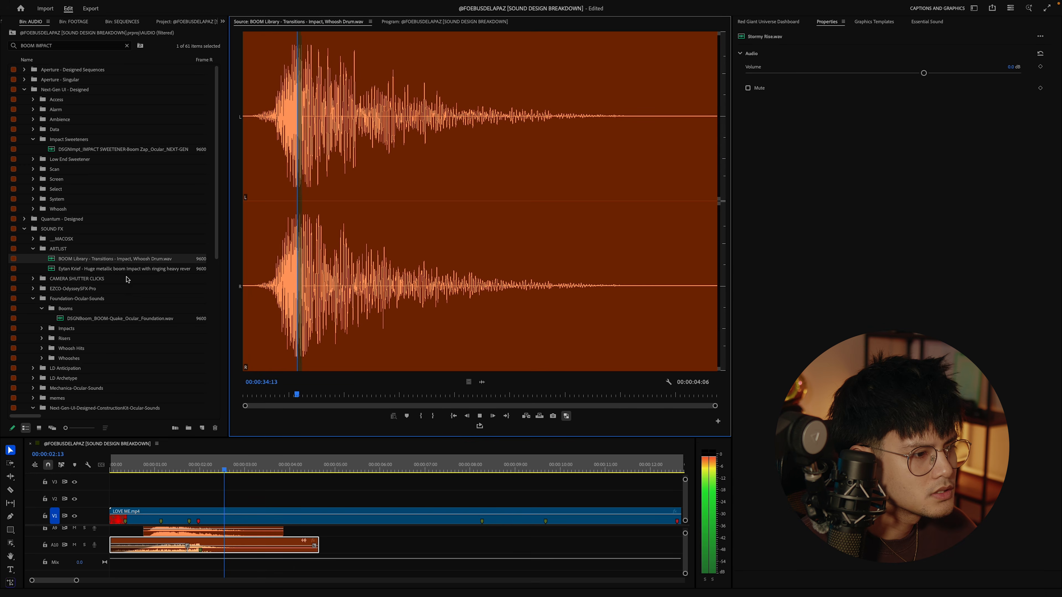
double_click(75, 271)
key("space")
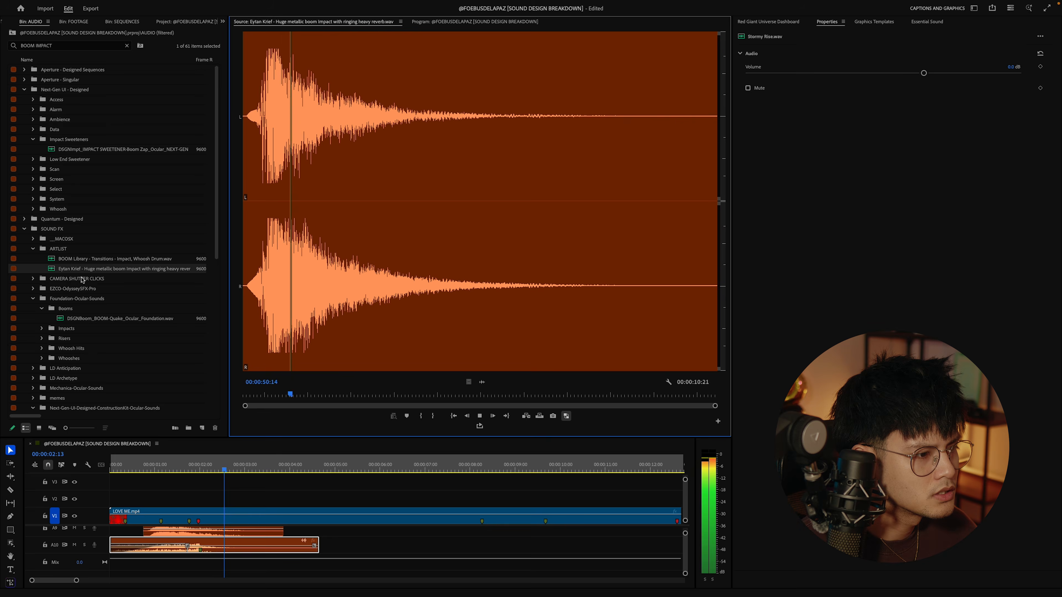
- Reopen BOOM Library - Transitions - Impact, Whoosh Drum.wav and audition it around its hit at about 00:00:34:14
double_click(84, 259)
key("space")
key("space")
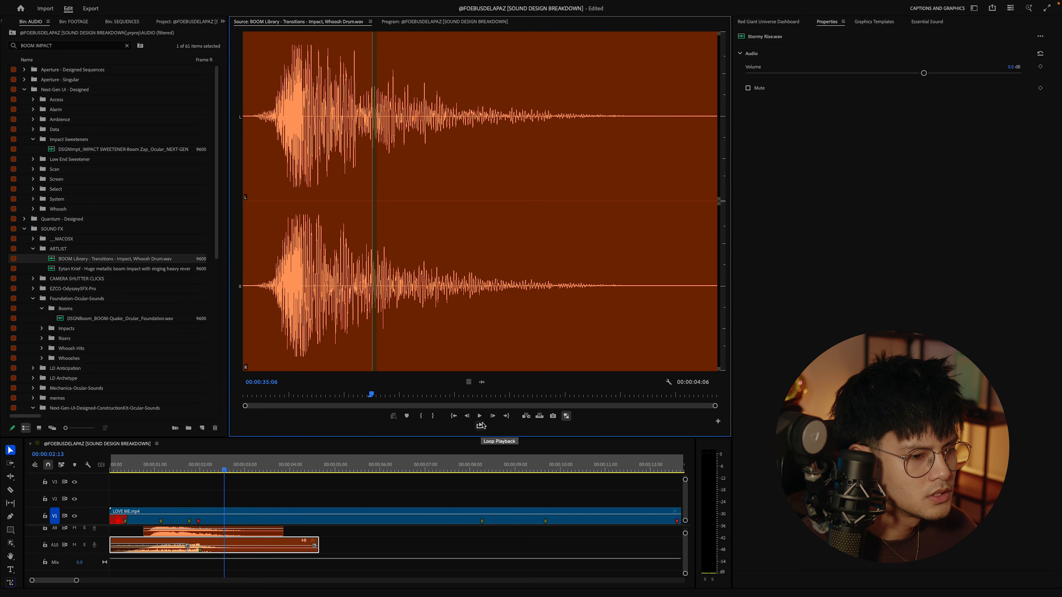
key("space")
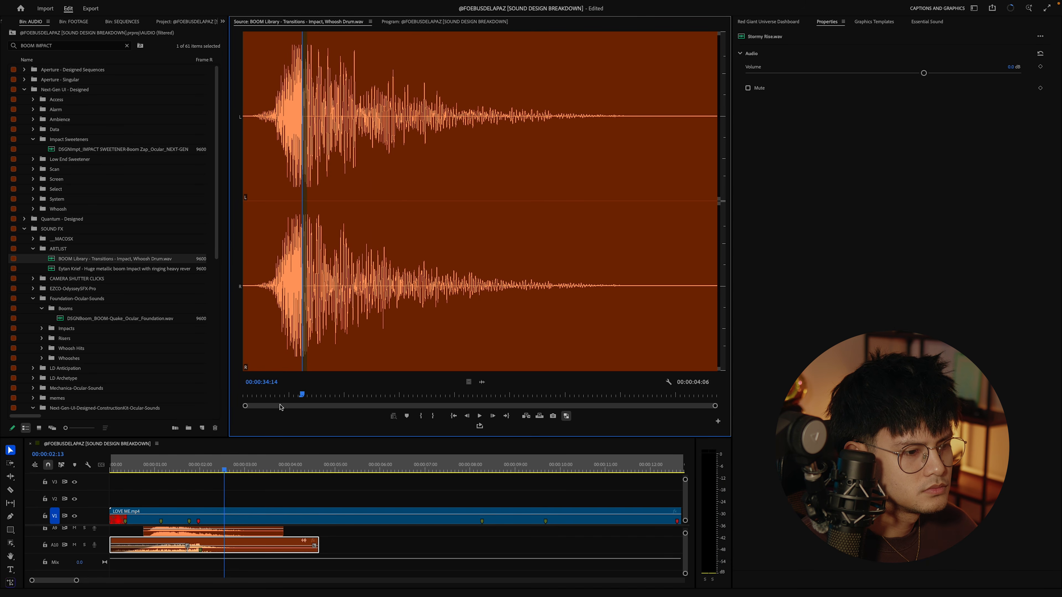
- Add a marker at the waveform peak of the BOOM Library whoosh drum impact and place it on track A11, aligned to the red video marker
left_click_drag(302, 399, 299, 399)
key("m")
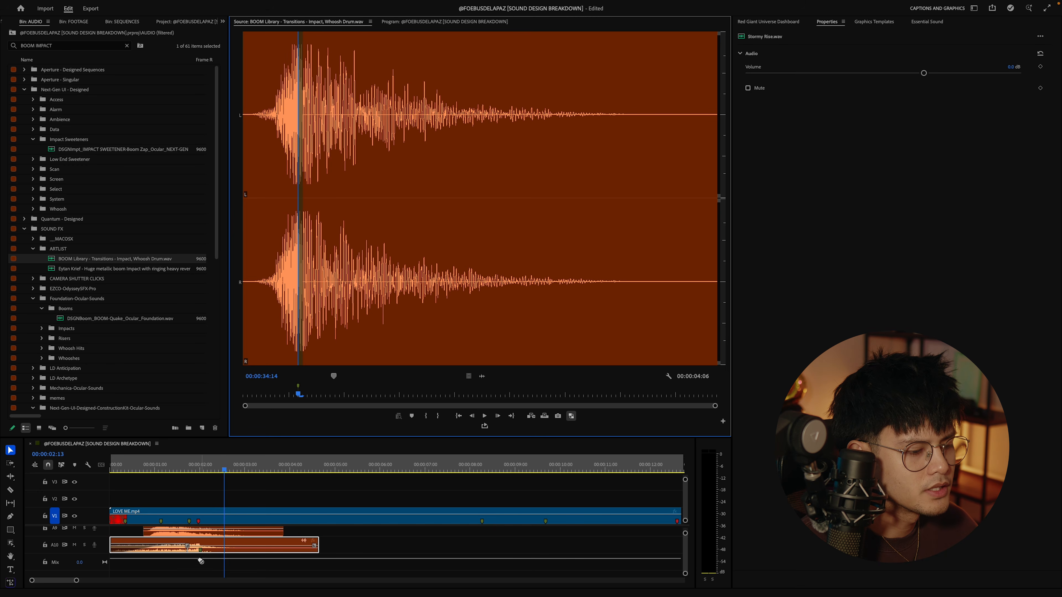
left_click_drag(184, 576, 207, 551)
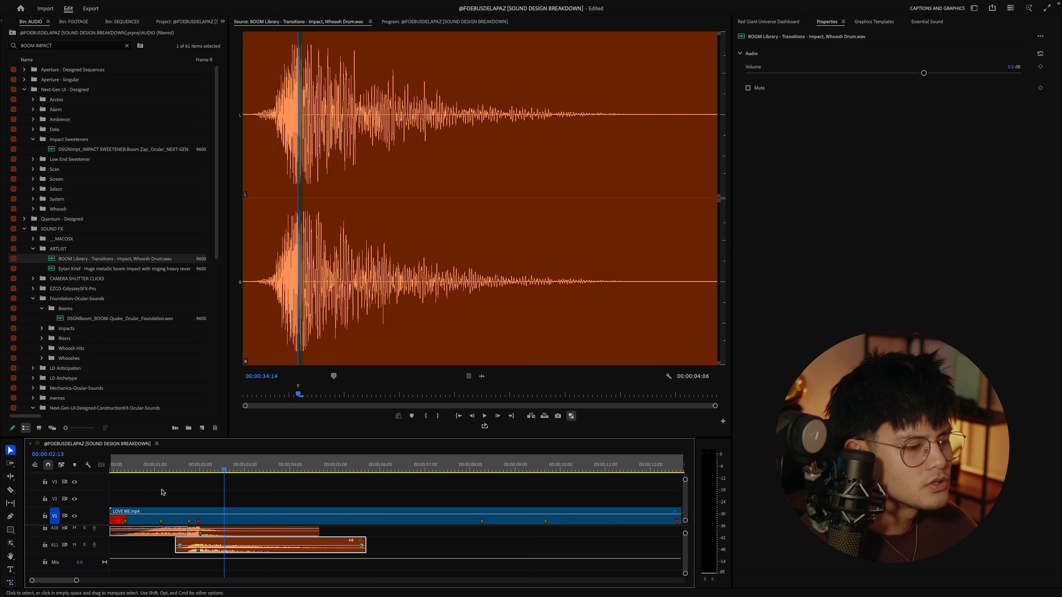
- Play the opening from the start several times with tracks A10 and A11 soloed to judge the riser and whoosh impact
left_click(169, 498)
key("Home")
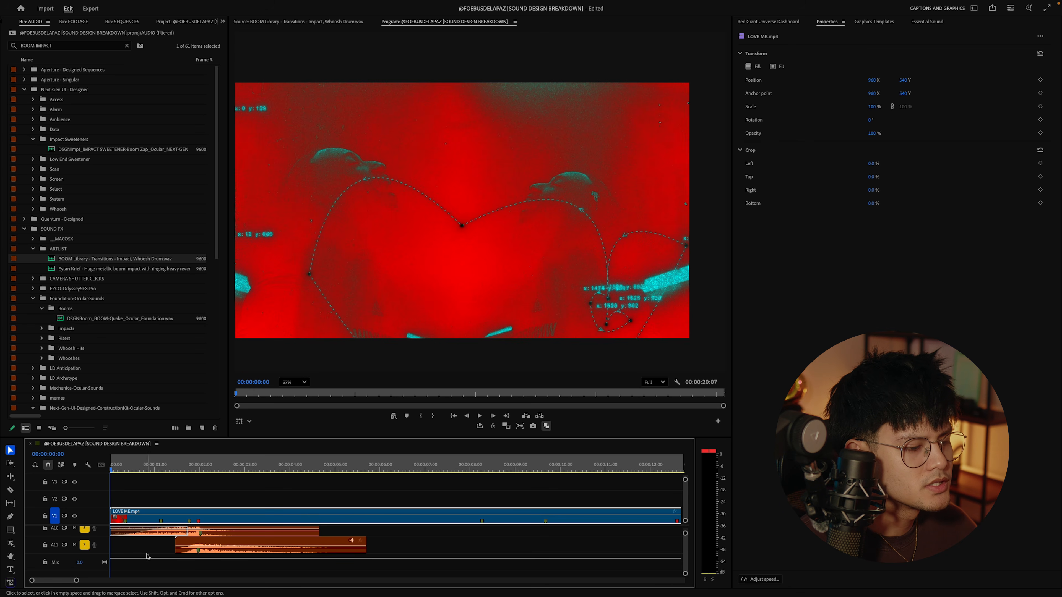
key("space")
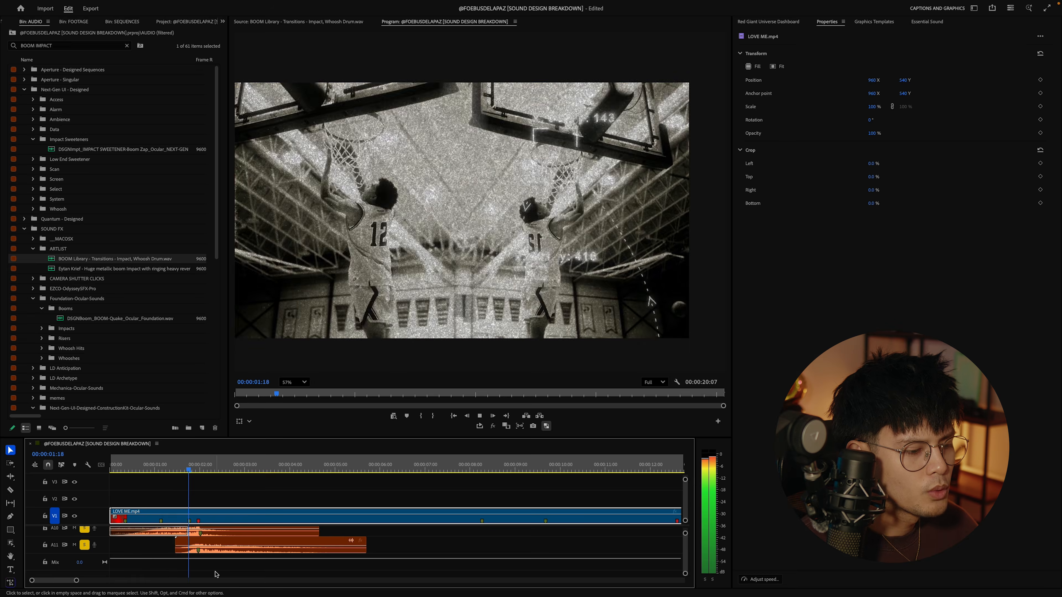
key("space")
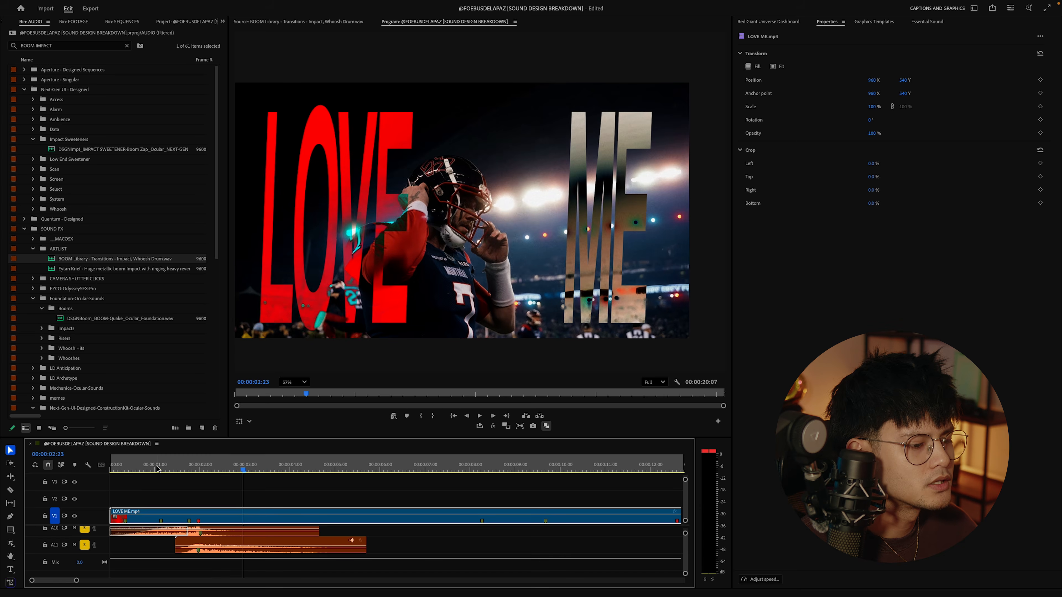
left_click_drag(157, 469, 109, 470)
key("space")
key("space")
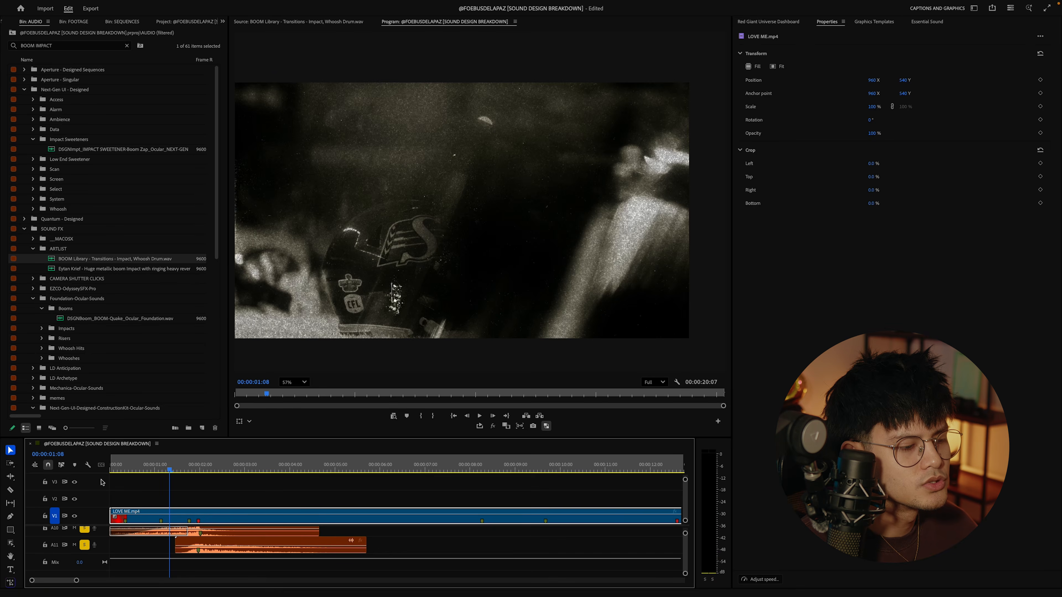
key("Home")
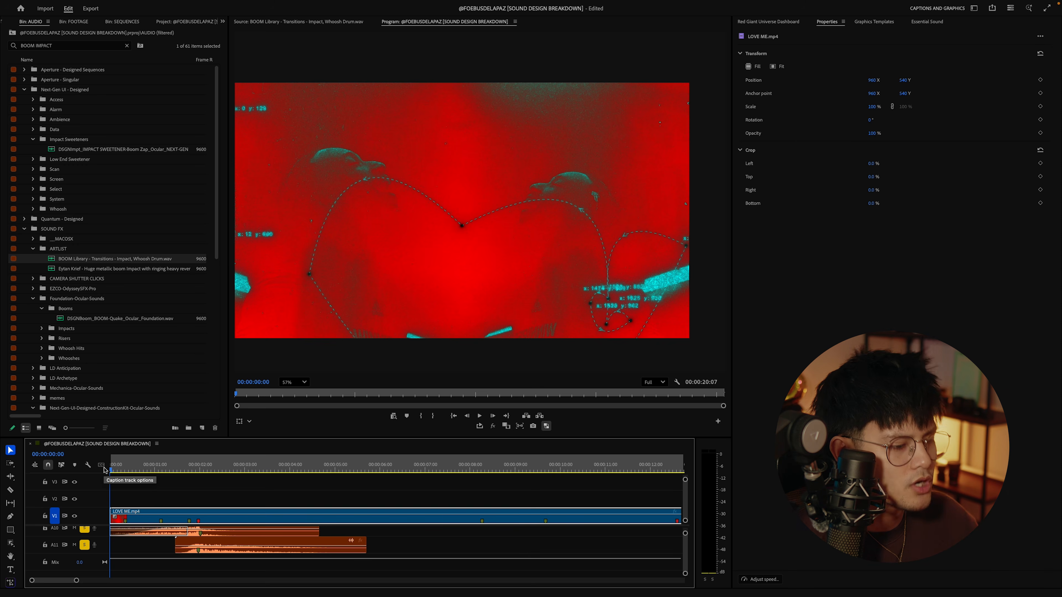
key("space")
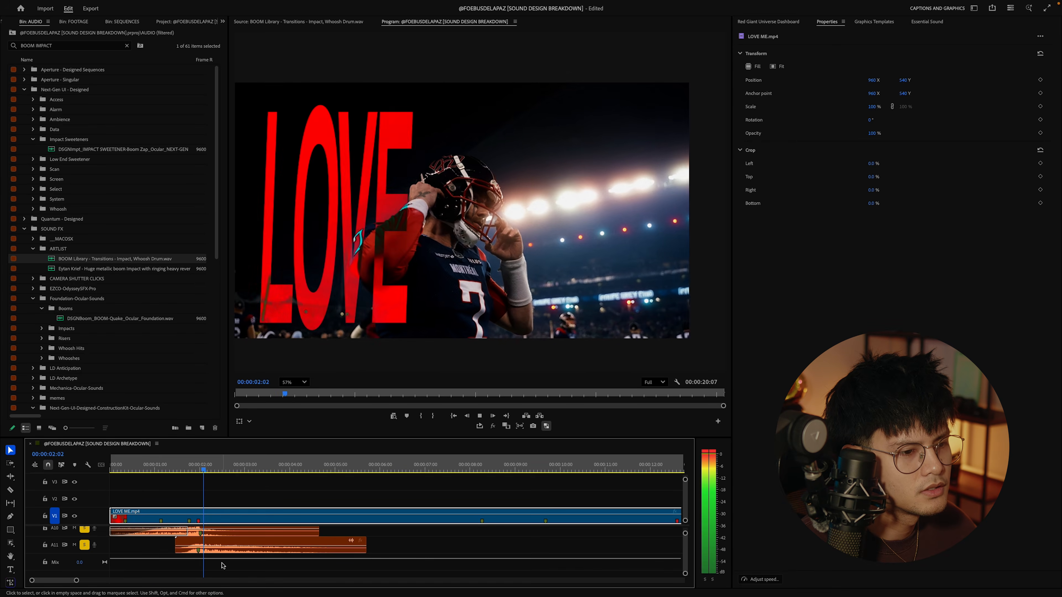
key("space")
- Play the opening with all audio tracks unsoloed and replay the moment where the LOVE title hits
left_click_drag(198, 468, 110, 468)
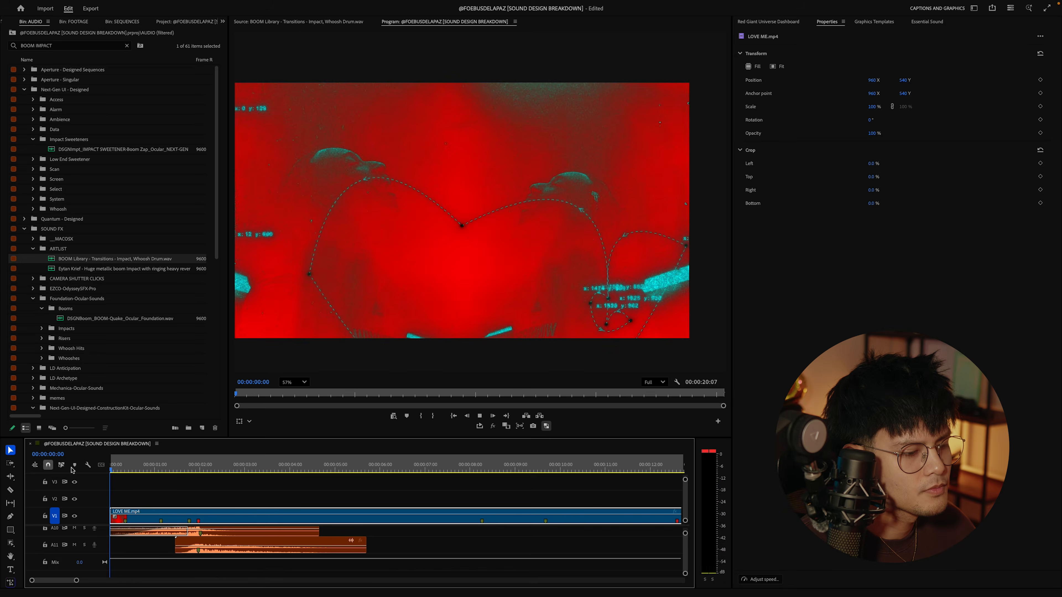
key("space")
scroll(254, 553, "up", 5)
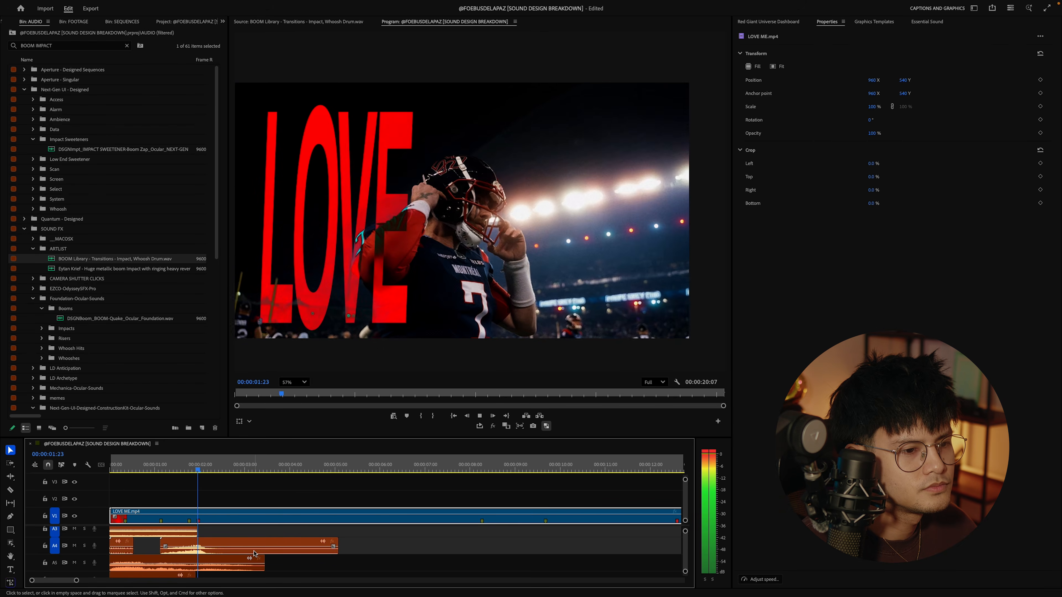
key("space")
scroll(260, 557, "down", 5)
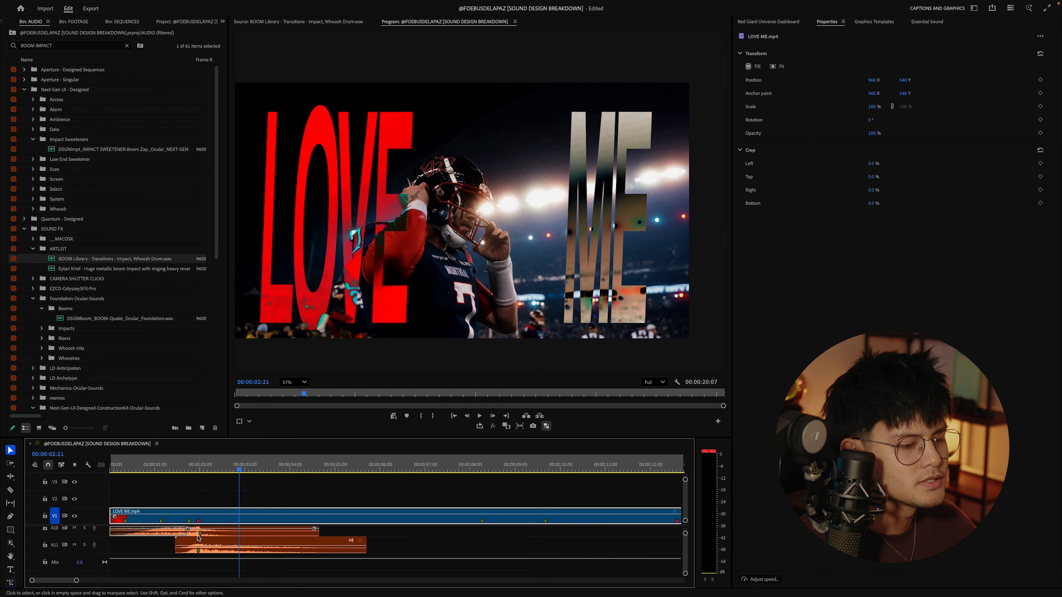
left_click(186, 471)
key("space")
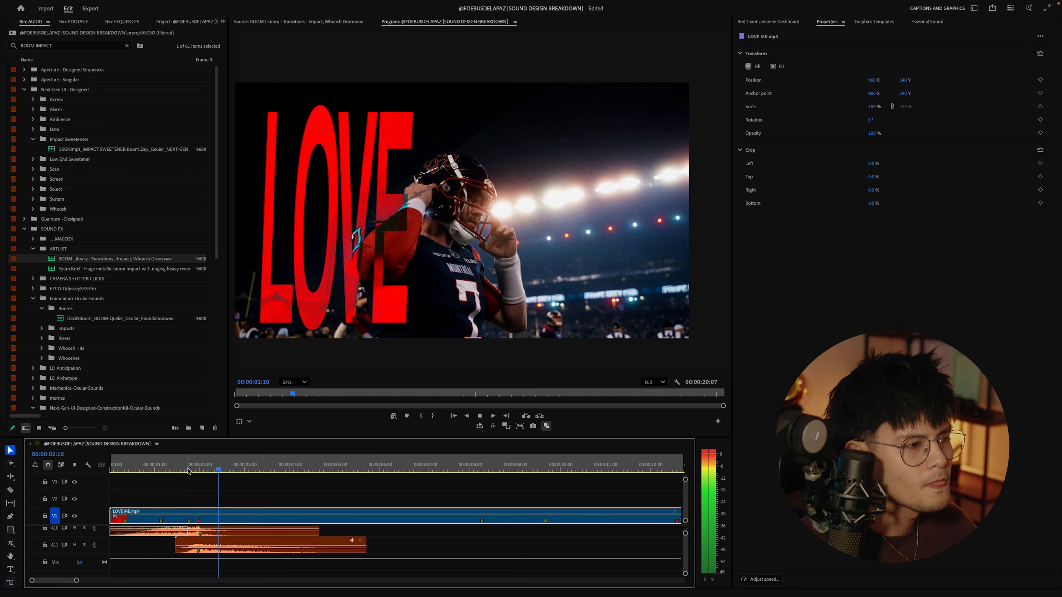
- Search the audio bin for IMPACT and audition samples from the alarm, data, hits and impacts folders
left_click(65, 48)
type("IMPACT")
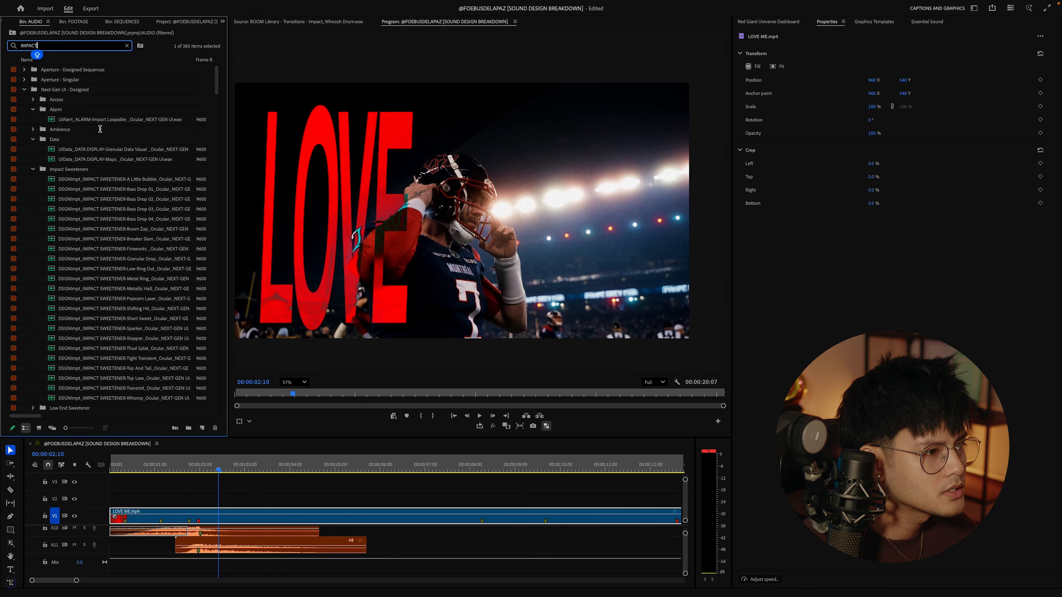
double_click(100, 121)
key("space")
key("space")
double_click(90, 149)
key("space")
scroll(110, 219, "down", 15)
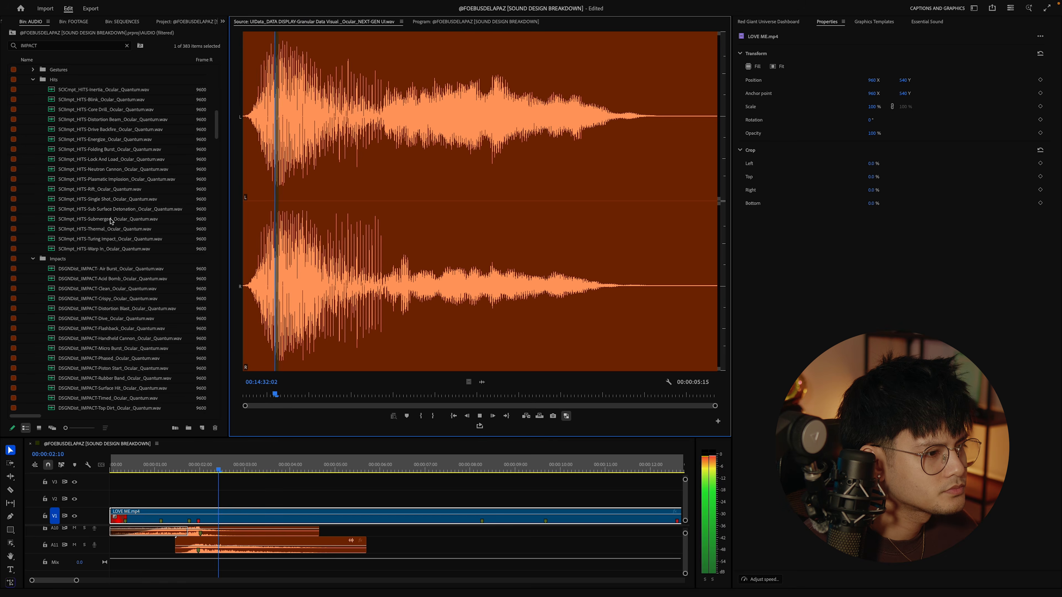
double_click(91, 179)
key("space")
scroll(113, 277, "down", 2)
double_click(98, 249)
key("space")
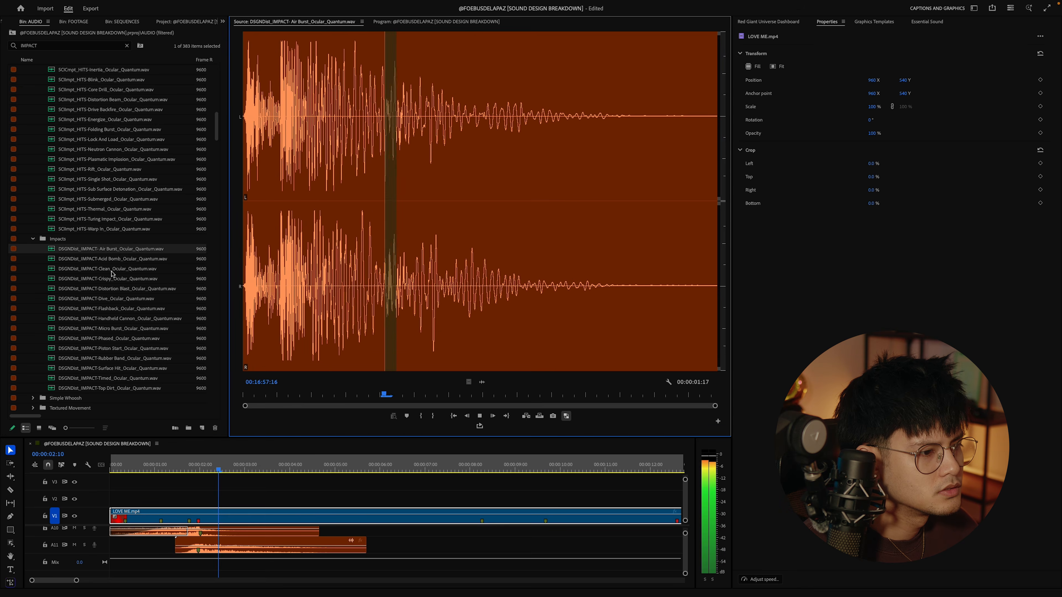
- Audition the IMPACT-Acid Bomb sample and place it on a new audio track A12, starting at the red video marker at 00:00:01:23
double_click(94, 259)
key("space")
left_click(244, 394)
key("space")
key("space")
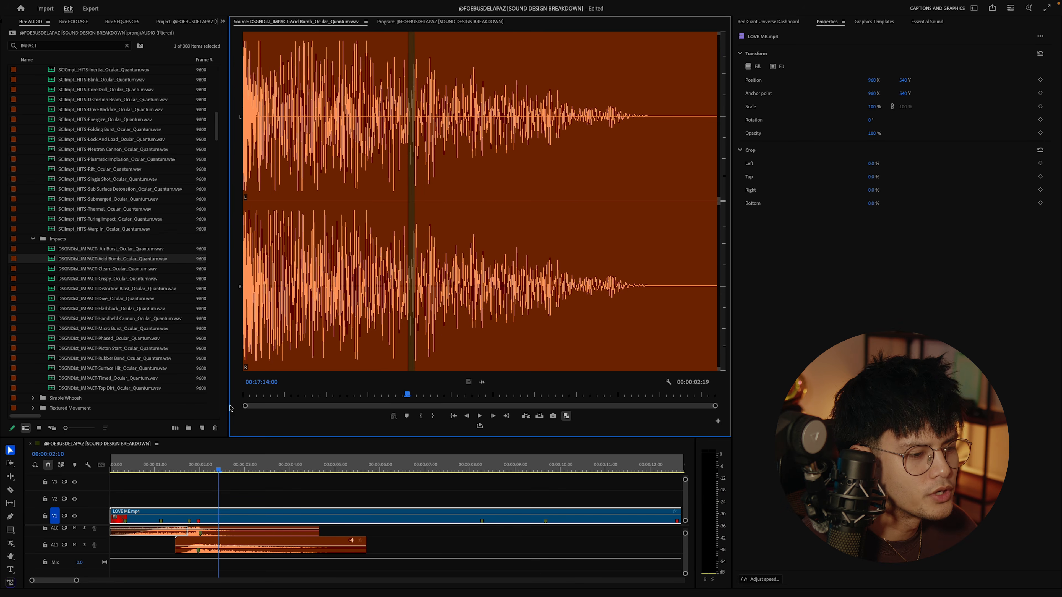
left_click(246, 395)
key("space")
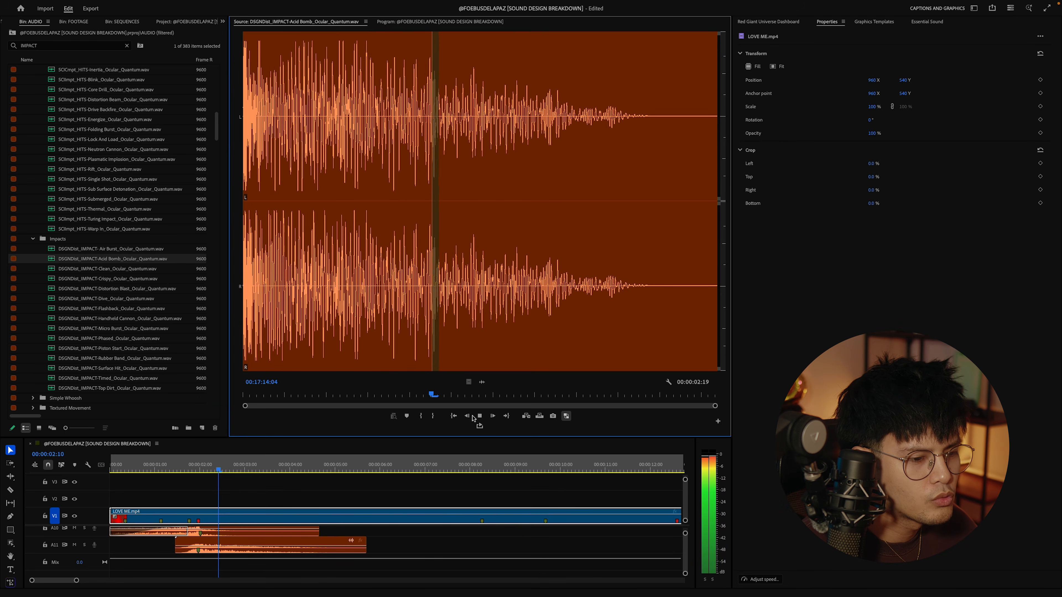
key("space")
left_click_drag(201, 577, 200, 576)
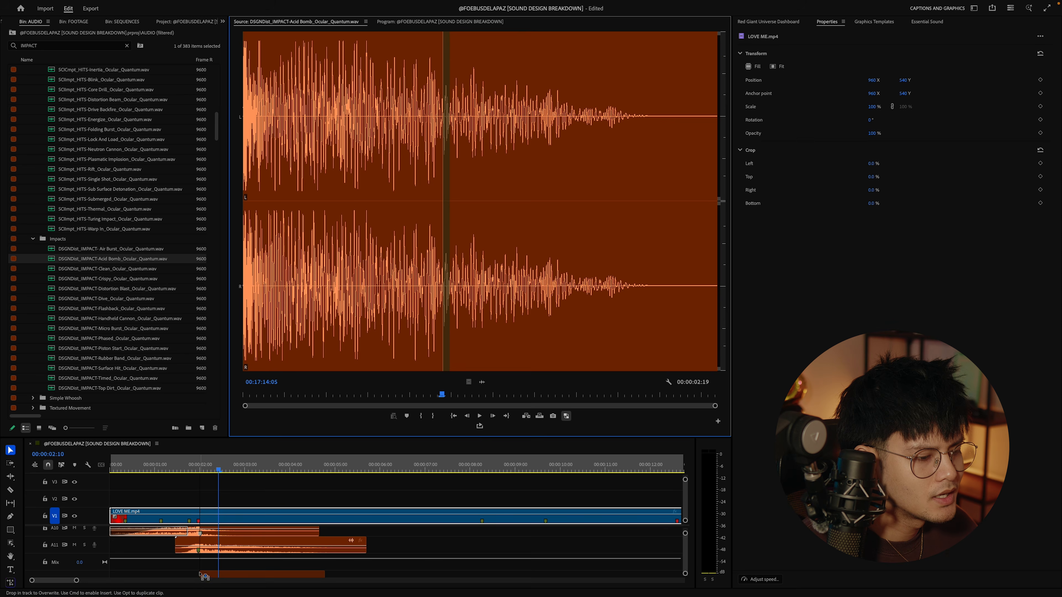
left_click_drag(200, 575, 195, 551)
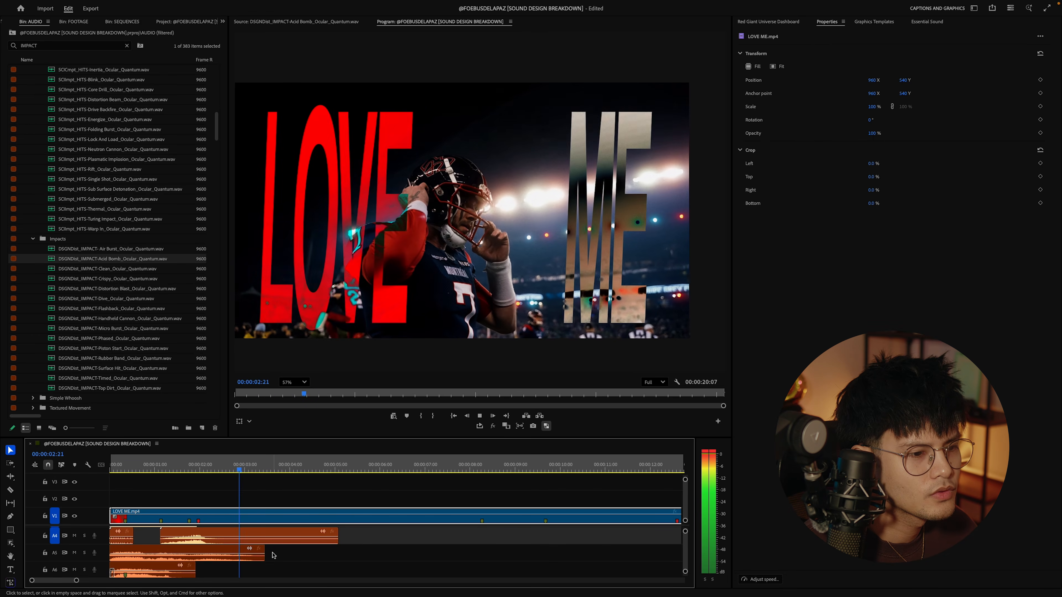
- Replay the mix through the LOVE ME title and park the playhead at 00:00:03:09, where the title disappears
key("space")
left_click(220, 467)
key("space")
key("space")
scroll(269, 550, "down", 1)
left_click_drag(261, 470, 262, 472)
- Search the audio bin for TICKER and place an 8-frame excerpt of 29 Ticker Fast.wav on track A6 around the playhead
key("shift+f")
type("TICKER")
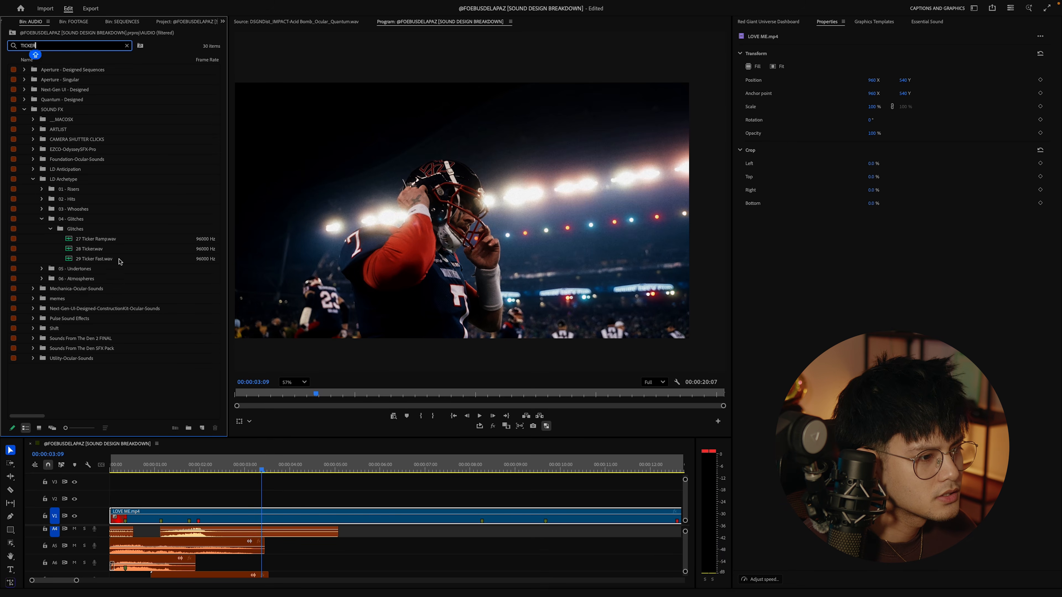
double_click(94, 259)
key("space")
key("space")
key("o")
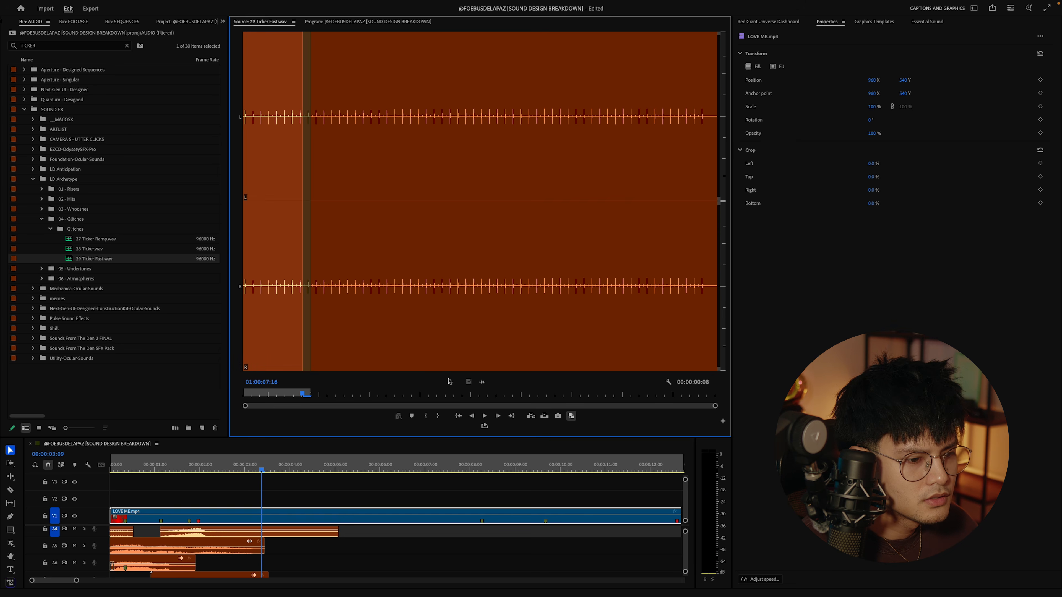
left_click_drag(483, 384, 260, 563)
- Shift the ticker clip on A6 about three frames earlier and extend its end to about 00:00:03:12
key("space")
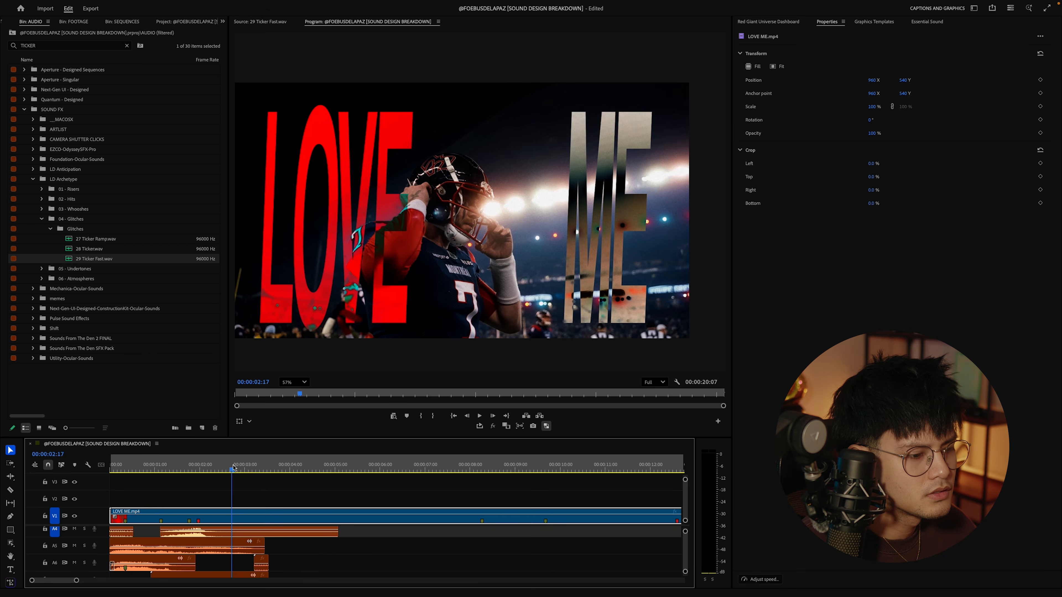
key("space")
key("=")
key("=")
key("=")
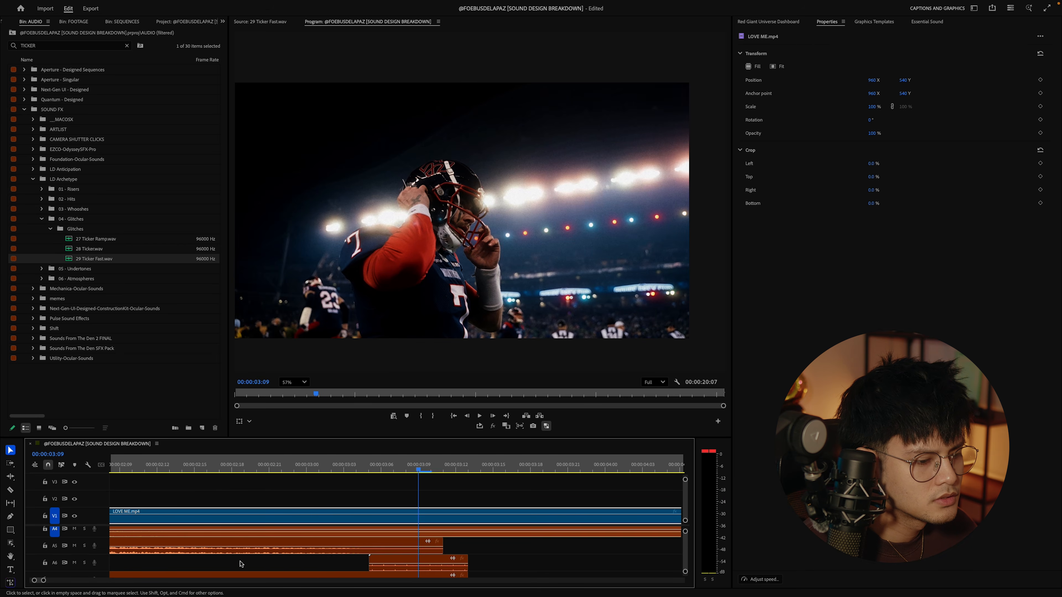
mouse_move(328, 467)
left_mouse_down()
mouse_move(263, 469)
mouse_move(334, 468)
left_mouse_up()
left_click_drag(394, 566, 357, 565)
key("space")
key("space")
left_click_drag(432, 559, 456, 559)
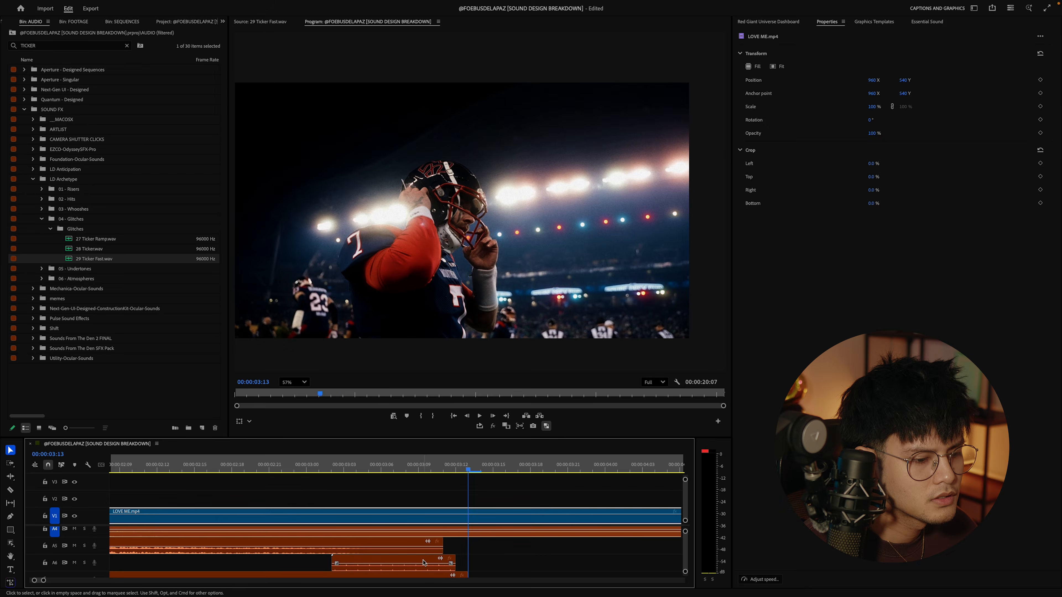
- Raise the volume of the ticker clip on A6 and replay the section from about 00:00:03:01
left_click(420, 565)
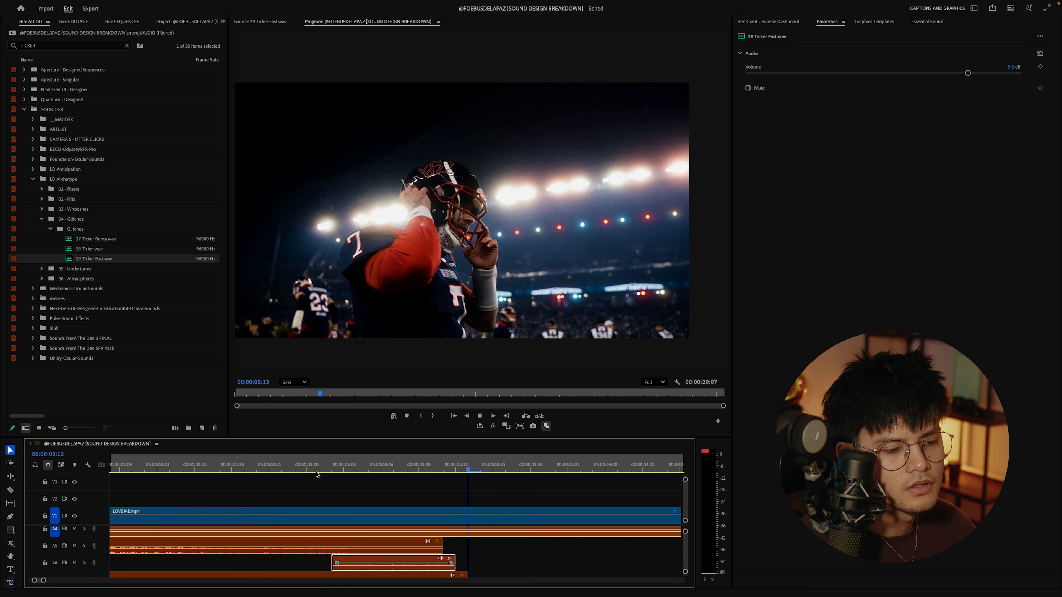
left_click(319, 468)
key("space")
left_click(319, 468)
- Play the sequence from the start to 00:00:04:14 and review the stacked sound effect layers in the enlarged timeline
key("Home")
key("space")
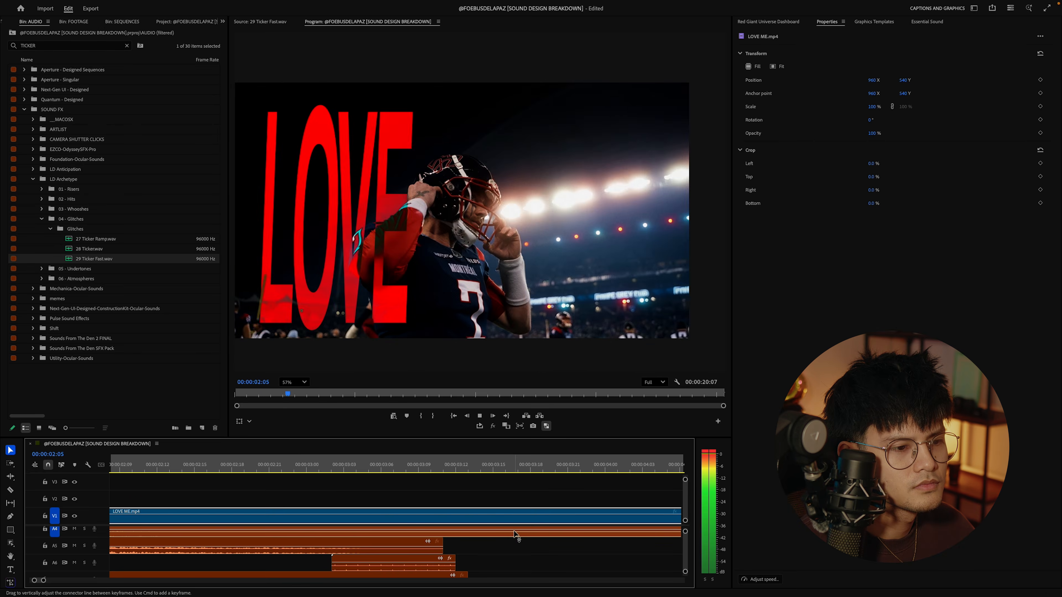
key("space")
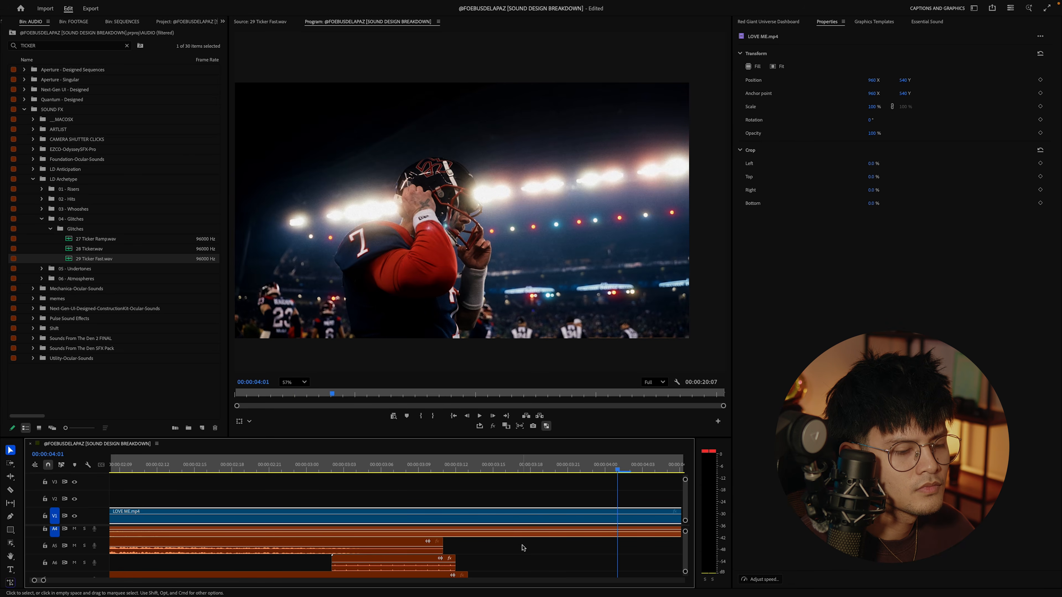
scroll(515, 534, "up", 1)
key("space")
key("space")
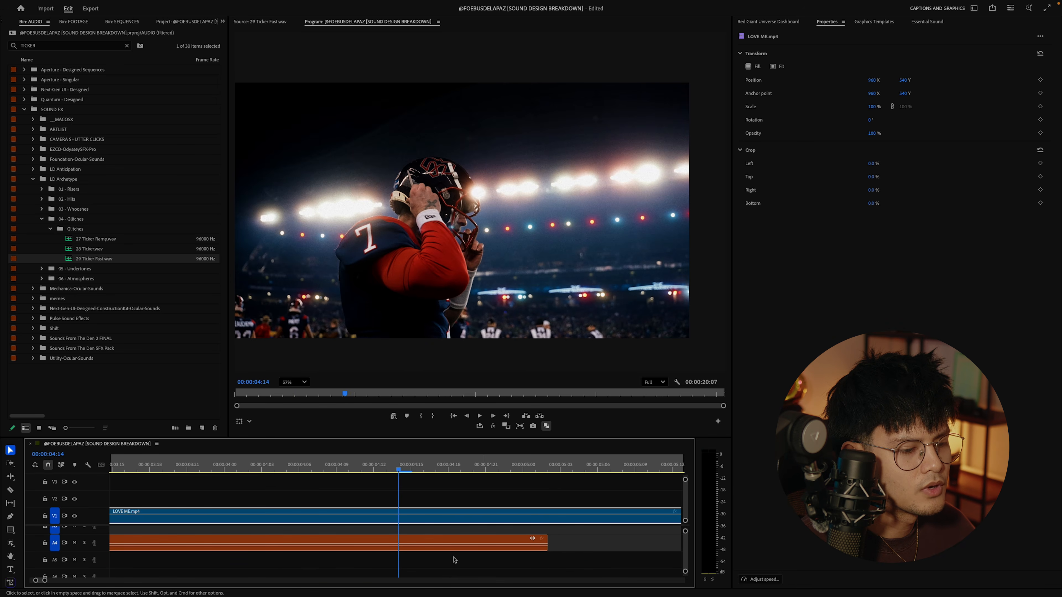
key("grave")
scroll(320, 526, "left", 10)
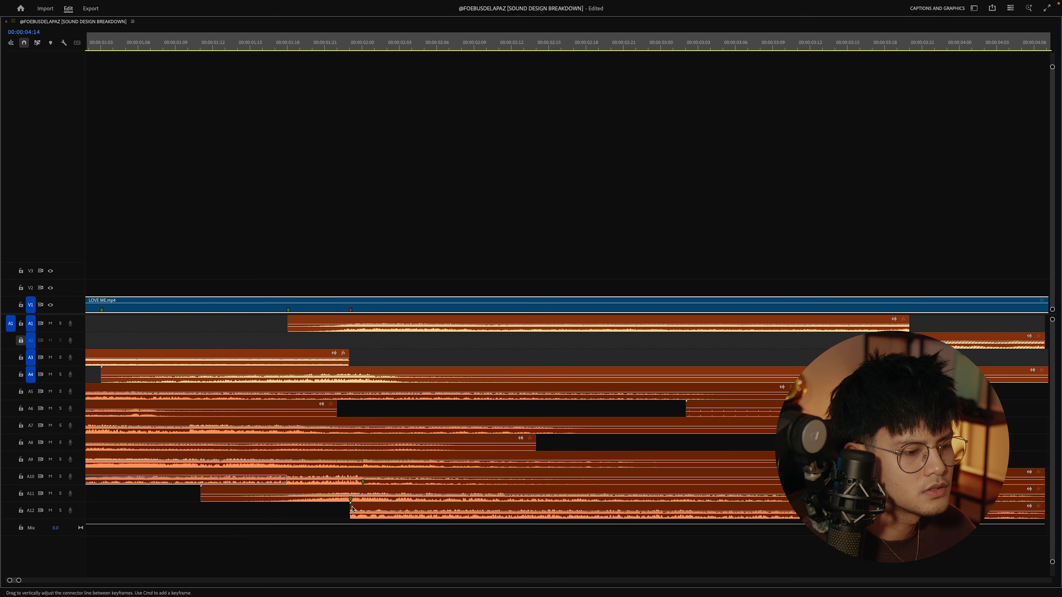
scroll(354, 507, "down", 8)
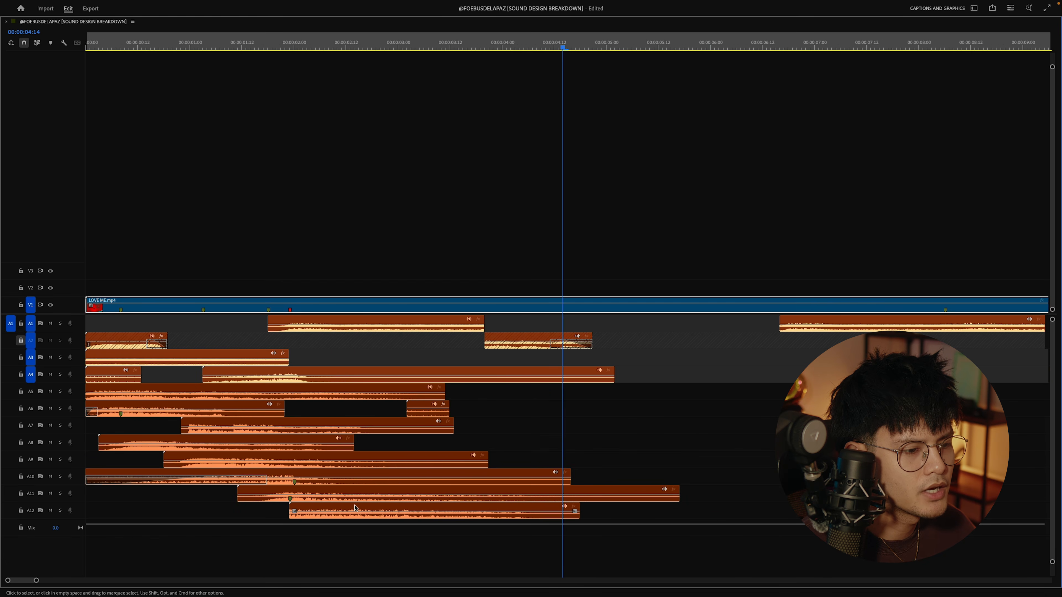
key("grave")
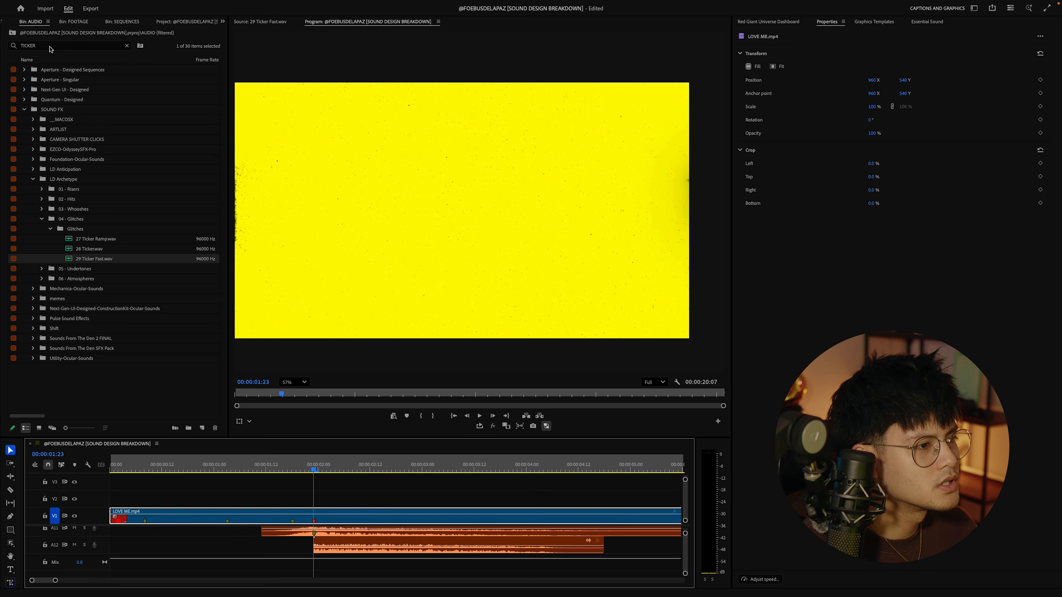
- Search the audio bin for CROWD SICK and audition CROWD SICK.wav up to about 00:00:07:09
left_click_drag(49, 49, 22, 43)
type("CROWD SICK")
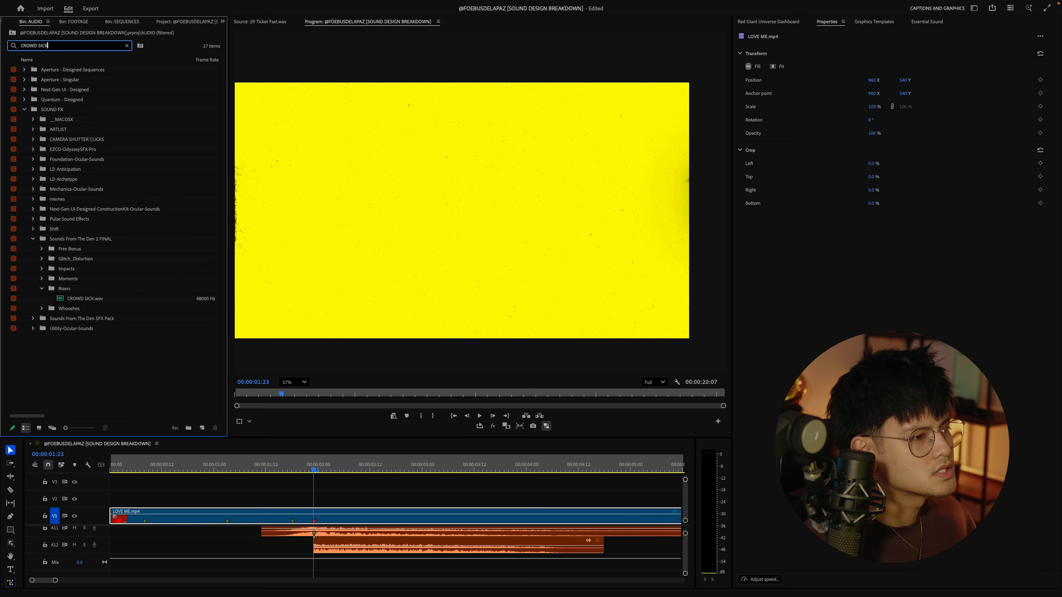
double_click(86, 299)
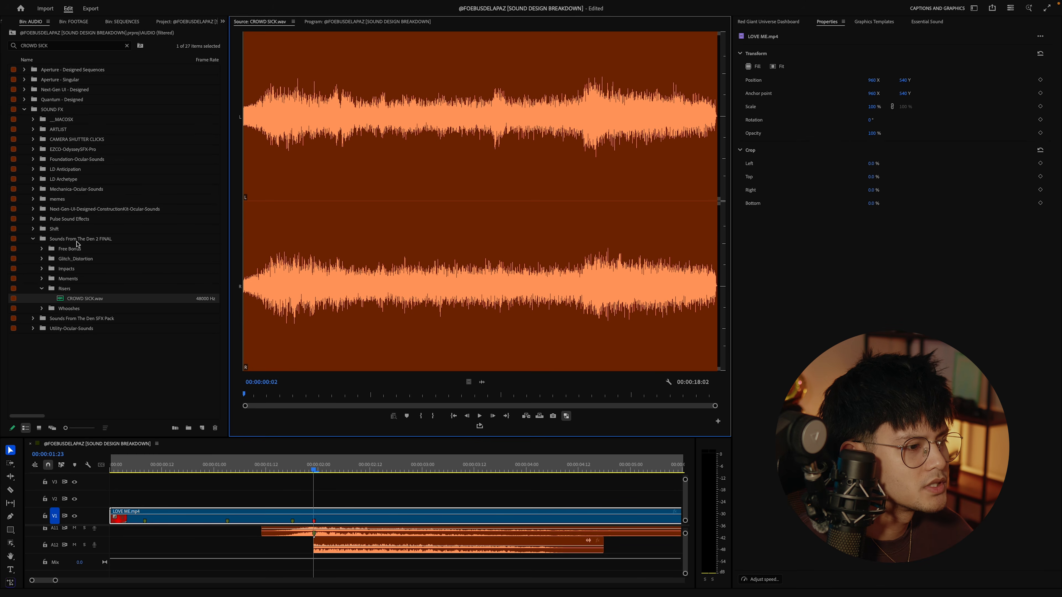
key("space")
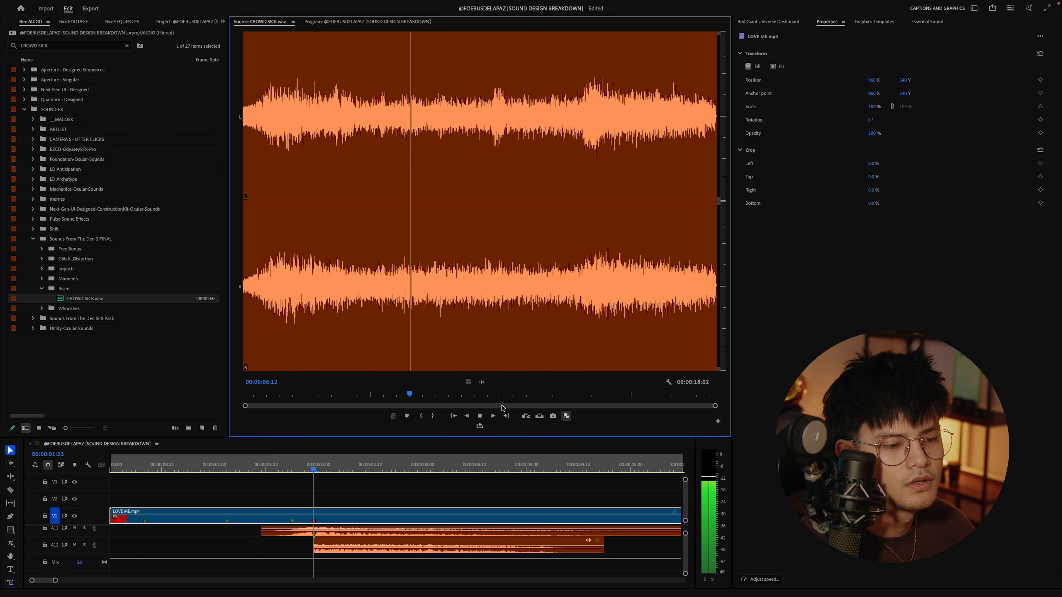
key("space")
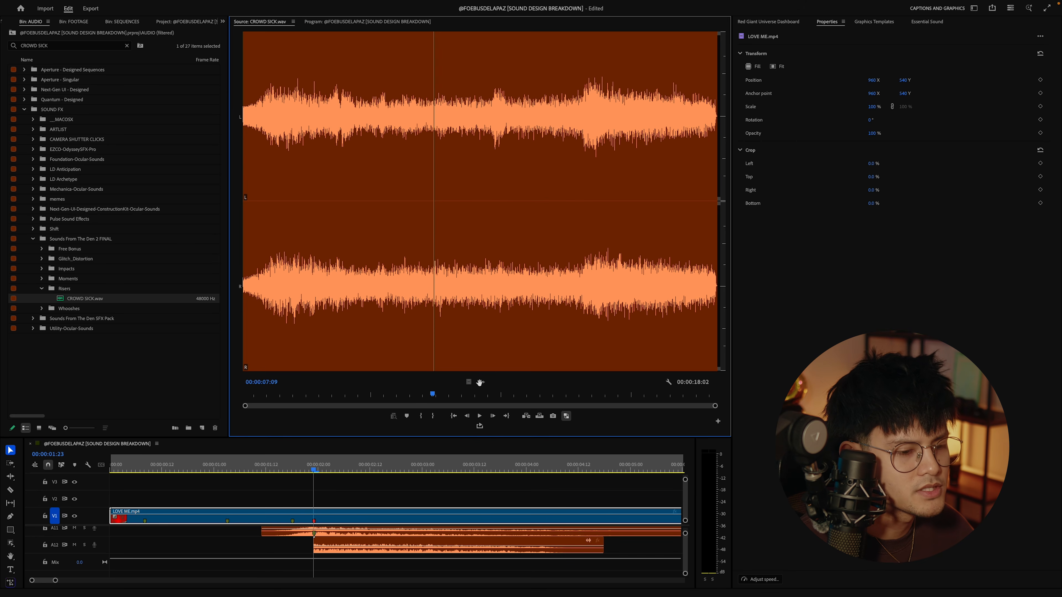
- Review the sequence from about 00:00:03:15 to 00:00:05:04 and park the playhead at 00:00:04:23
left_click_drag(517, 470, 318, 579)
scroll(331, 572, "down", 5)
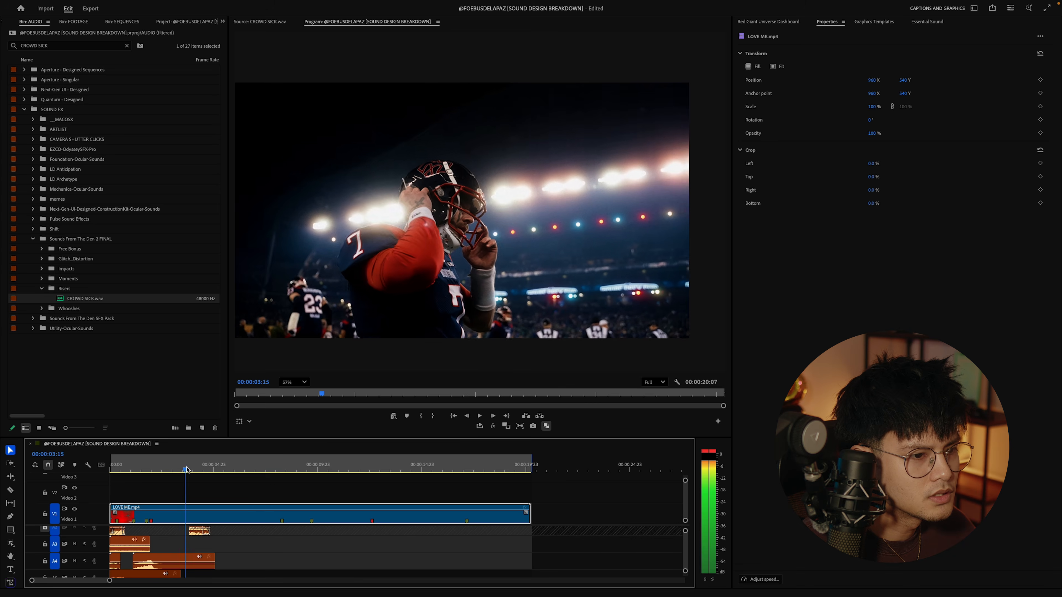
left_click_drag(186, 471, 214, 468)
key("space")
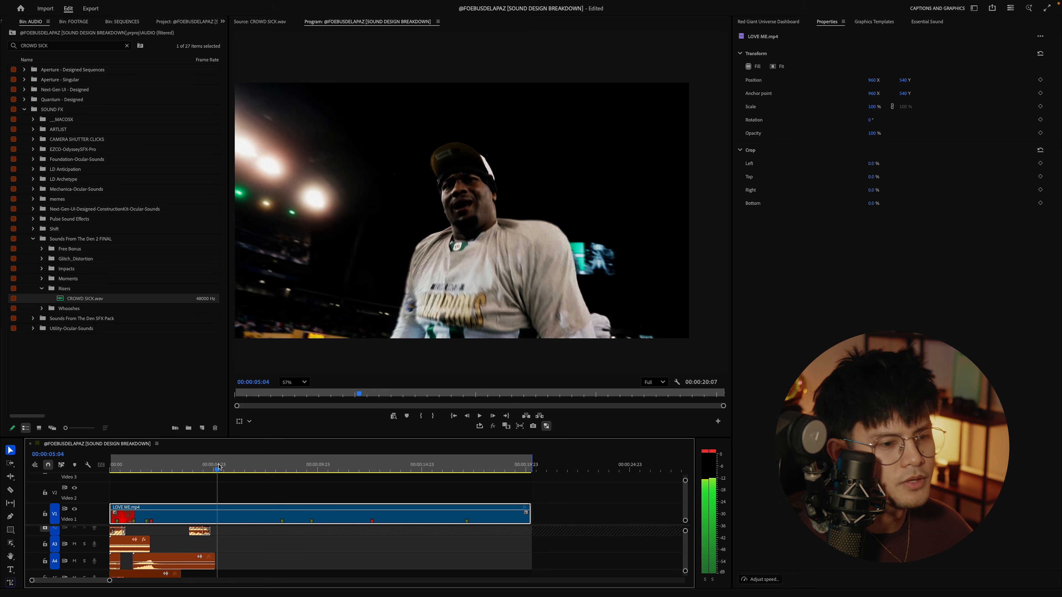
key("equal")
left_click_drag(309, 468, 317, 469)
- Search the audio bin for ON YOUR LEFT, audition On Your Left.wav and place it on A3 with its peak at 00:00:04:23
left_click_drag(54, 46, 2, 47)
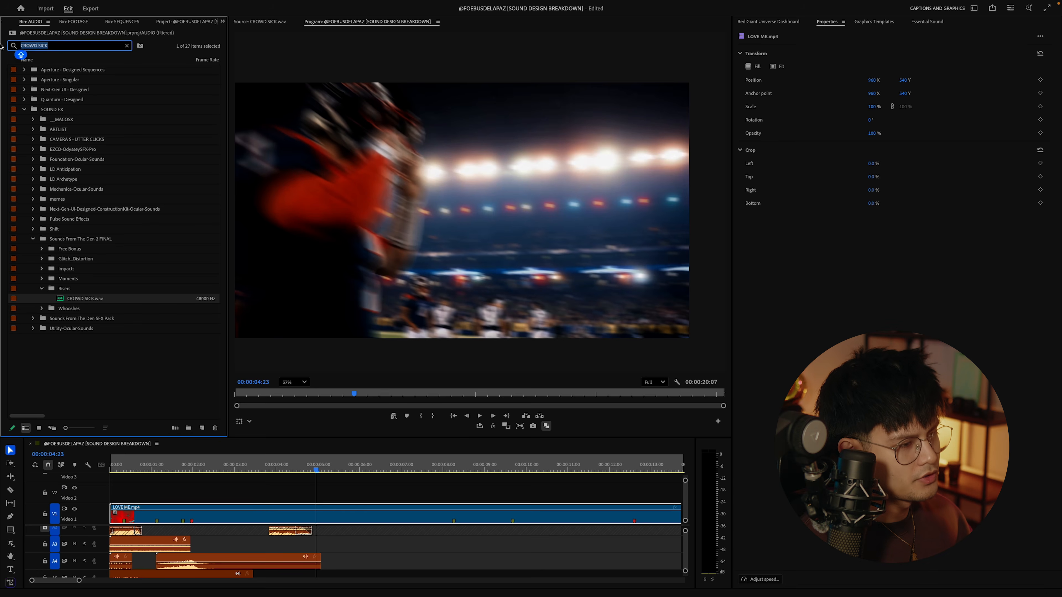
type("ON YOUR LEFT")
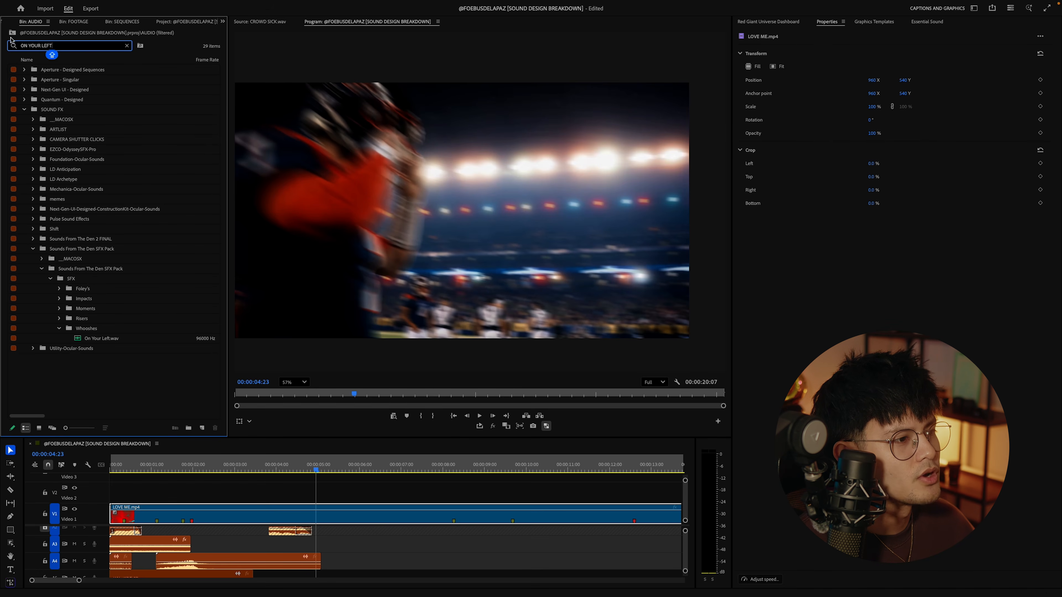
type("ON YOUR LEFT")
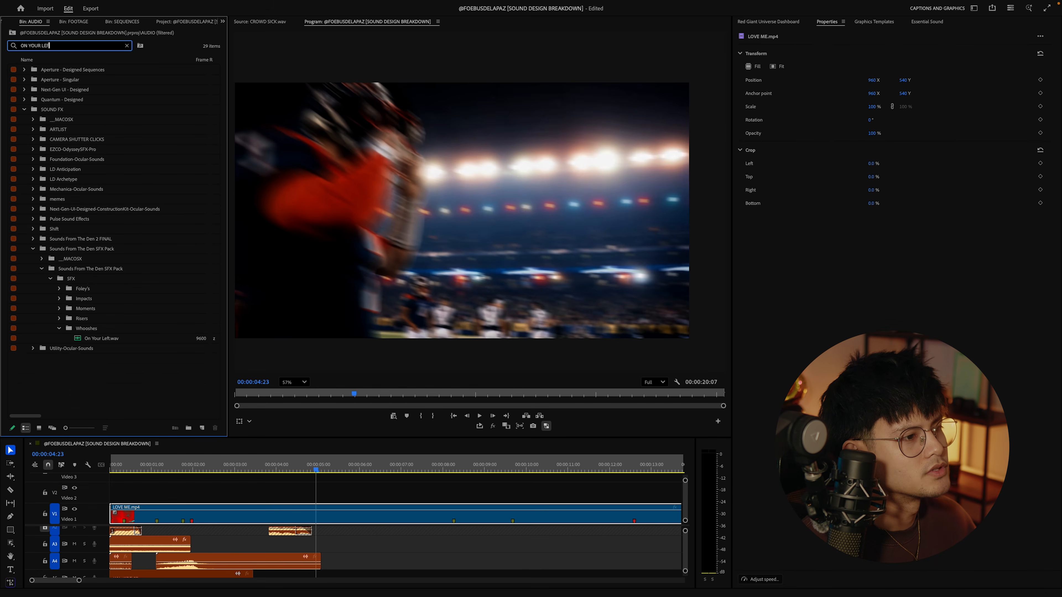
double_click(104, 340)
key("space")
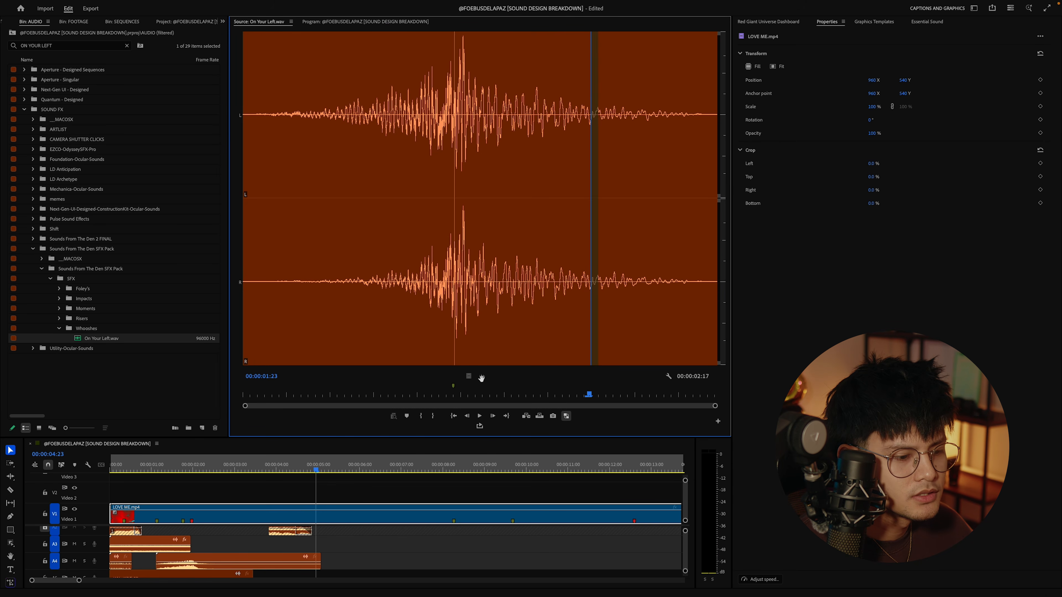
left_click_drag(304, 528, 268, 546)
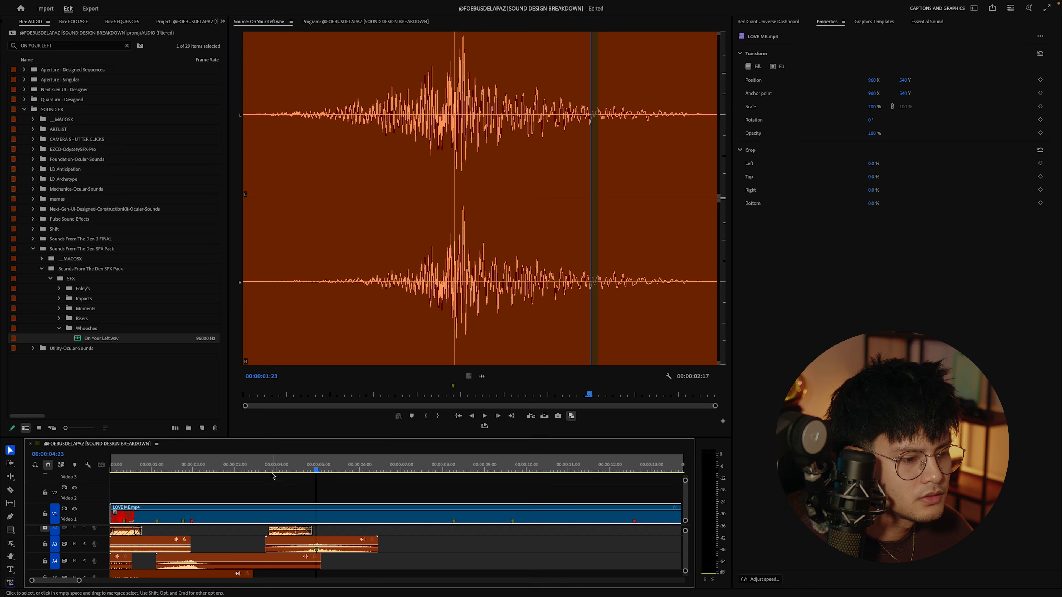
- Replay the section around the On Your Left whoosh up to about 00:00:05:10 and select that clip on A3
key("space")
left_click(273, 465)
key("space")
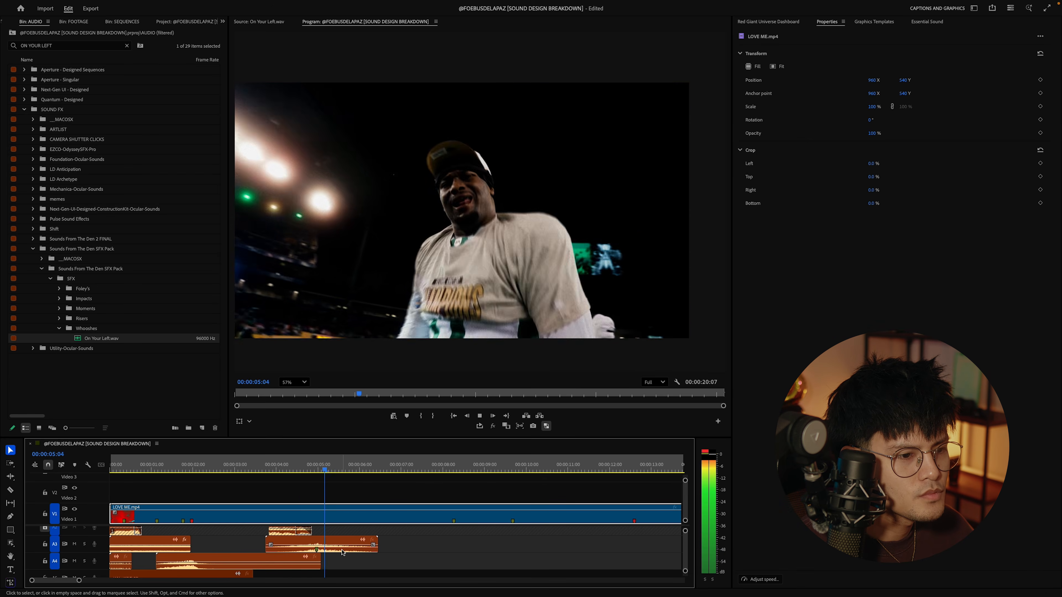
key("space")
left_click(269, 466)
key("space")
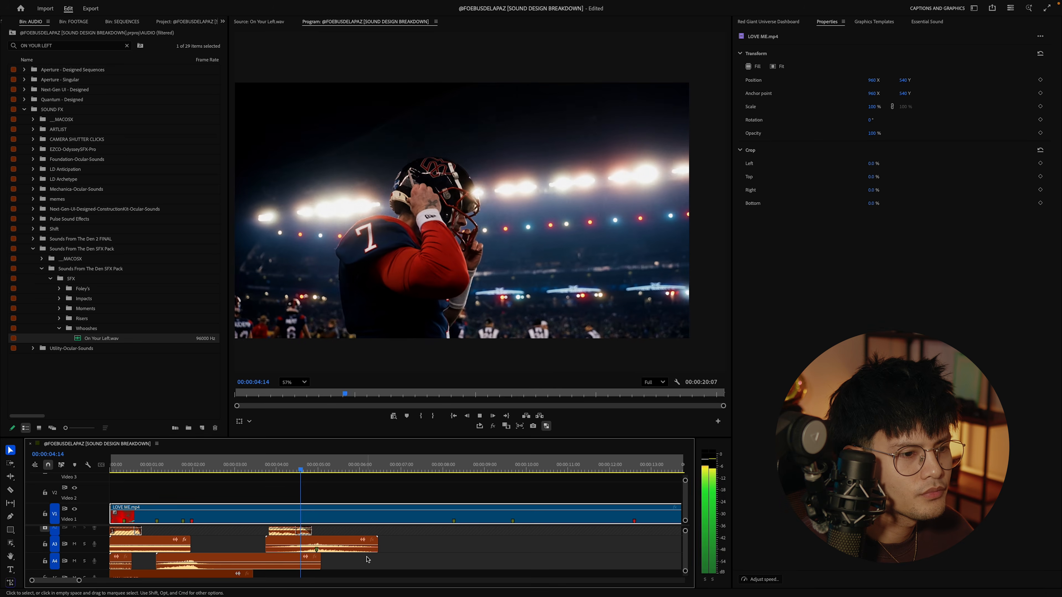
left_click(334, 544)
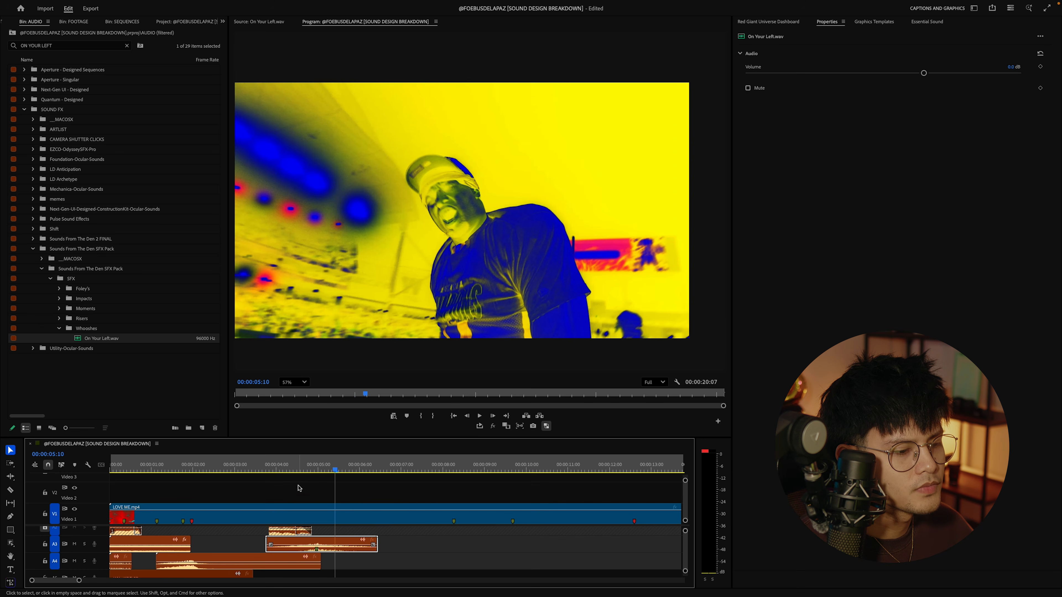
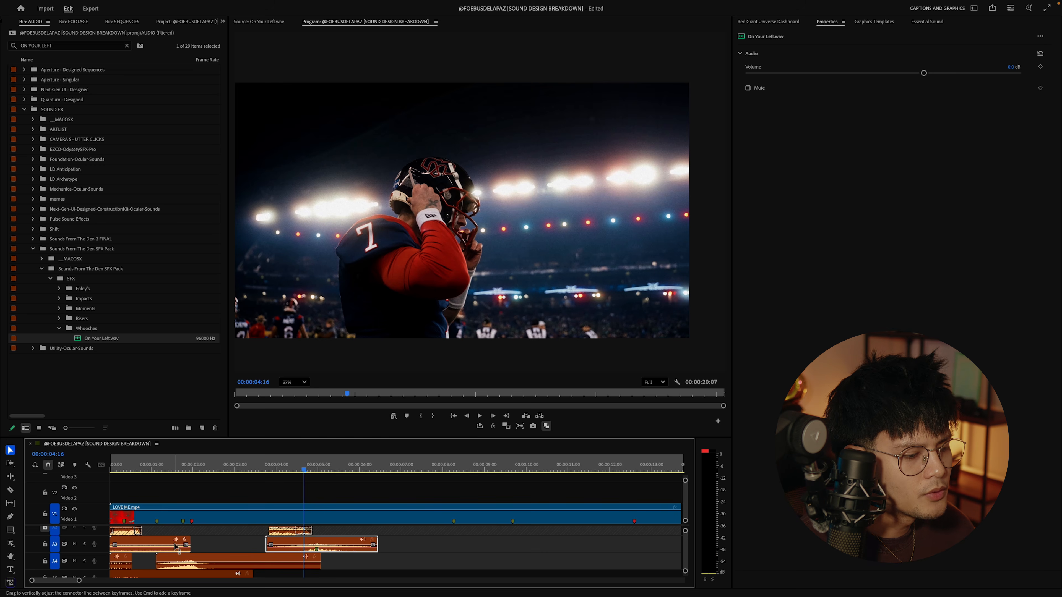
- Tag the Impact, Whoosh Drum clip on A11 as SFX in Essential Sound and look through its preset list
scroll(177, 550, "down", 3)
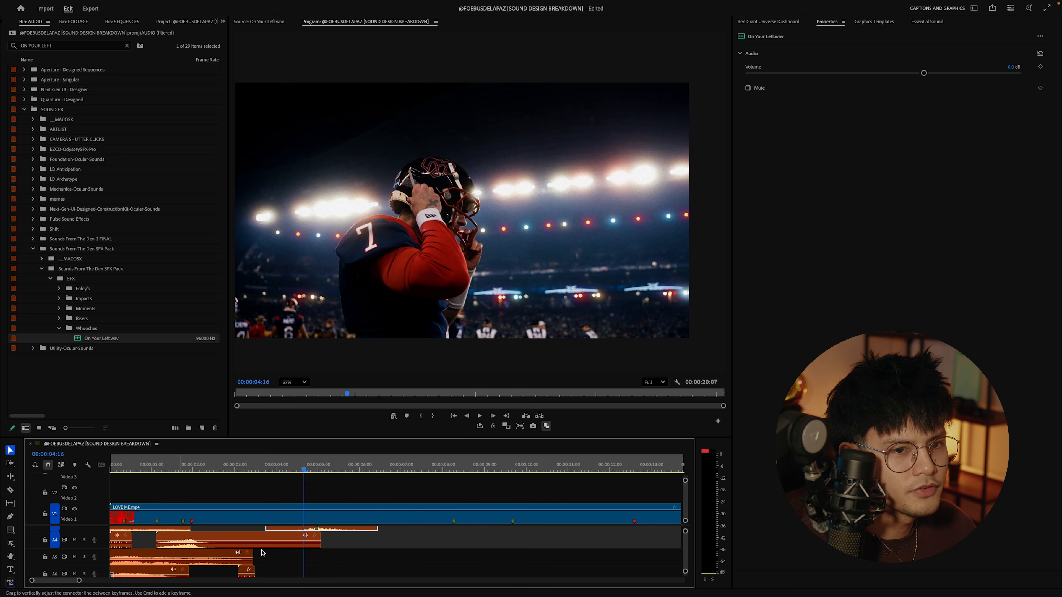
scroll(300, 562, "up", 2)
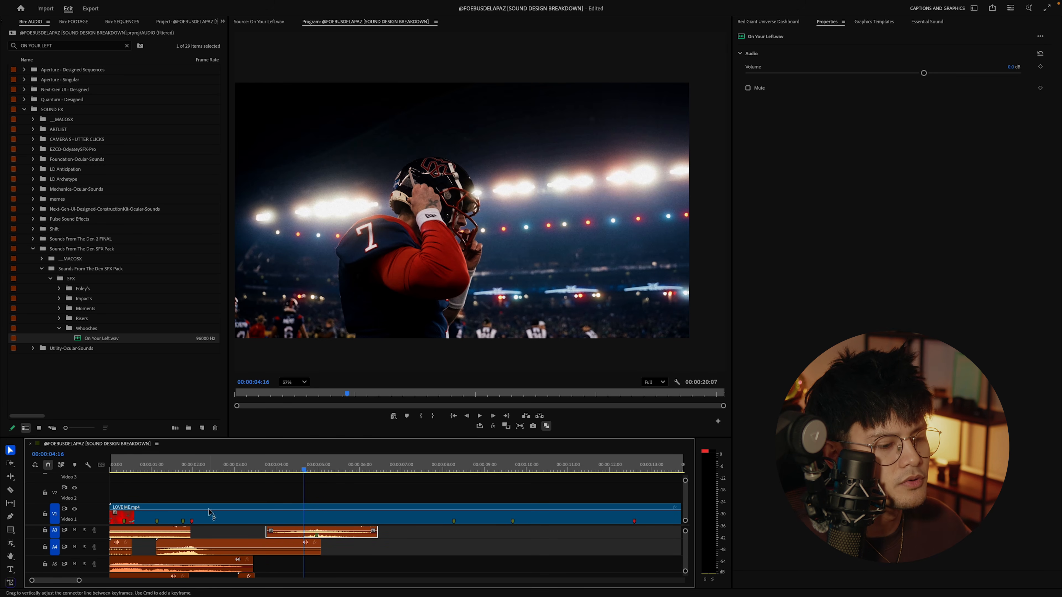
scroll(207, 556, "down", 6)
left_click(206, 562)
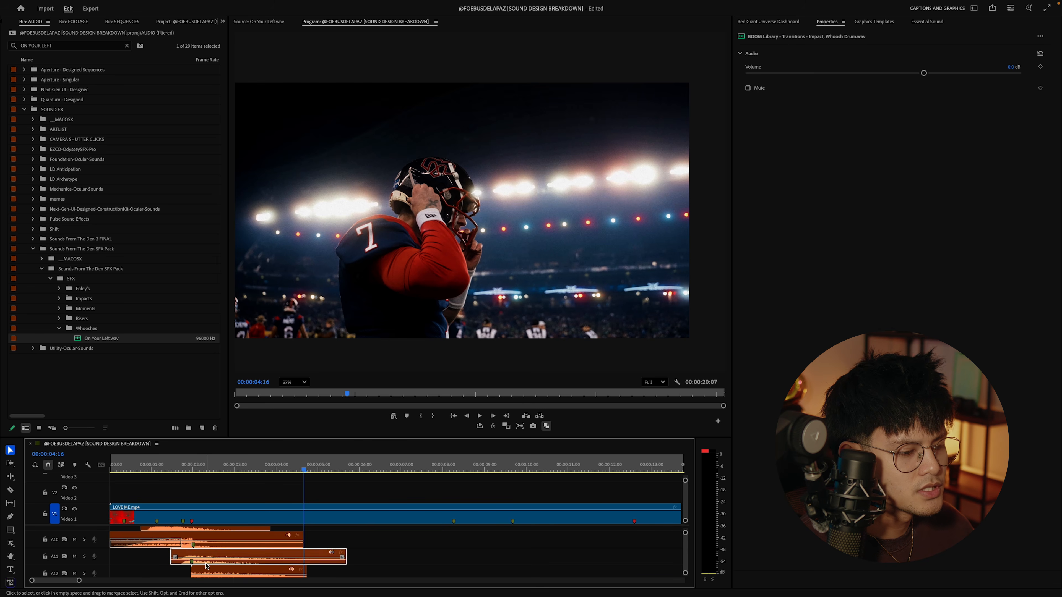
scroll(205, 566, "down", 1)
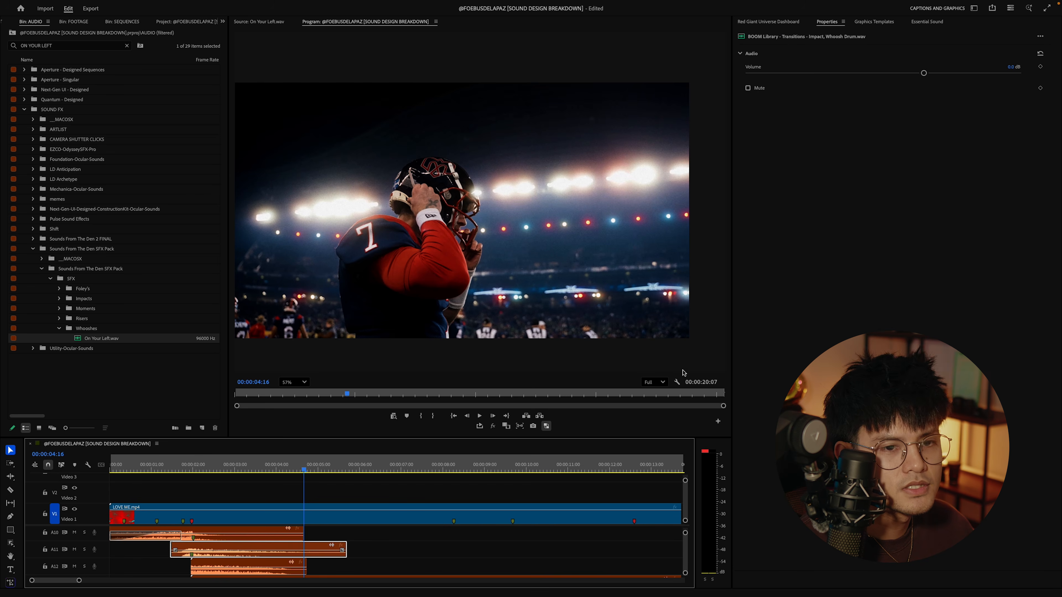
left_click(331, 546)
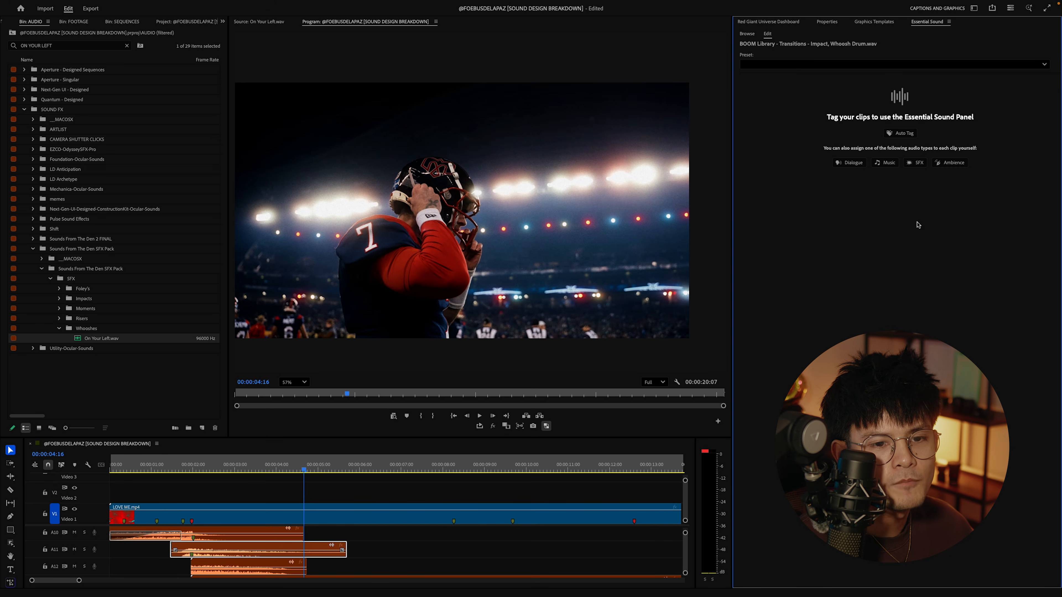
left_click(917, 162)
left_click(786, 82)
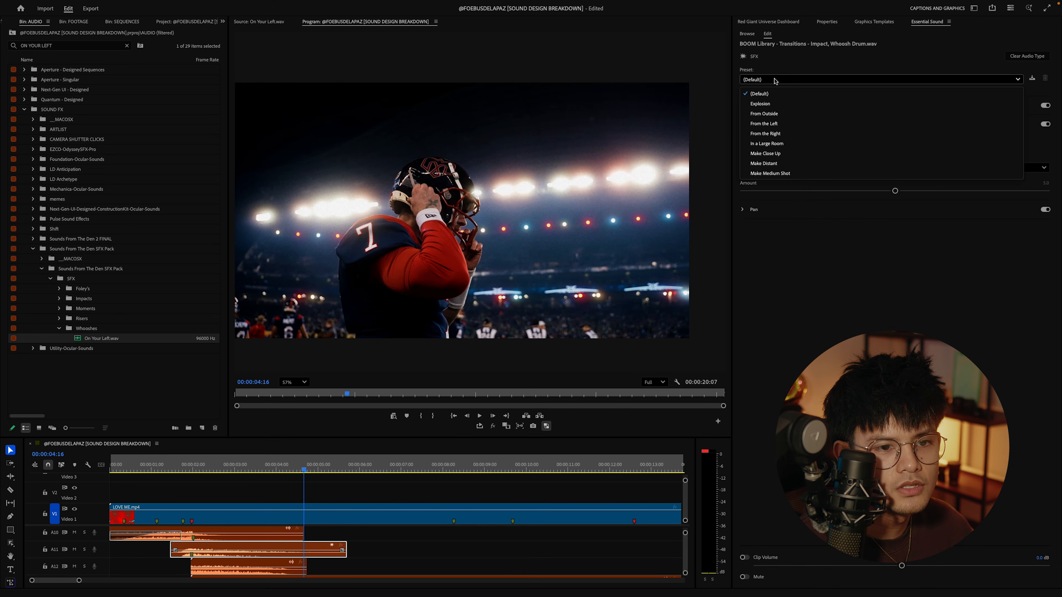
left_click(772, 124)
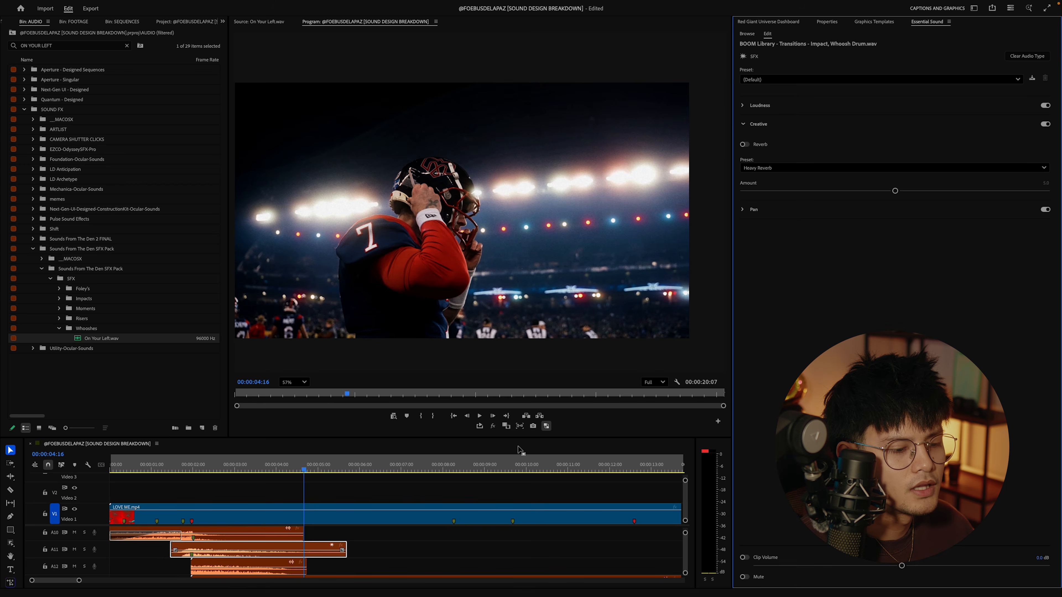
- Deselect the clip and play the sequence from the start to about 00:00:05:21 to review the layered sounds
left_click(384, 516)
key("Home")
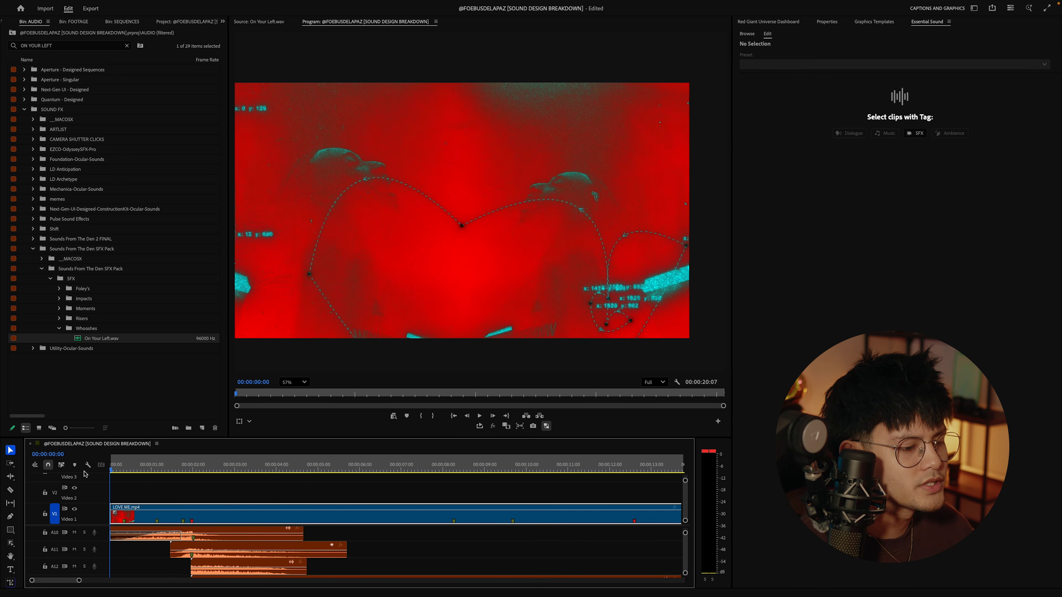
key("space")
scroll(288, 558, "up", 5)
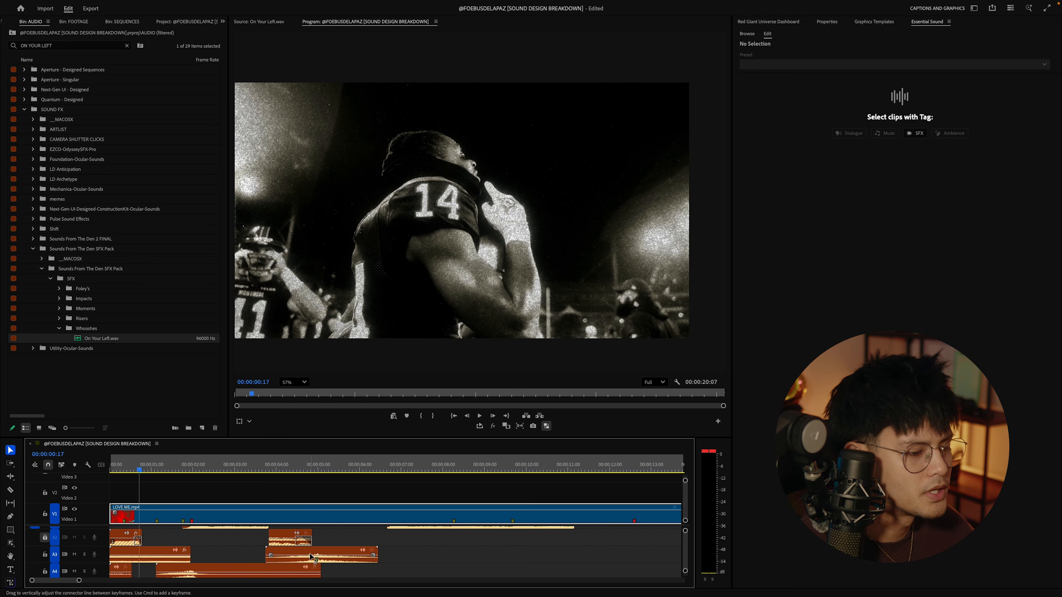
scroll(191, 529, "up", 2)
key("Home")
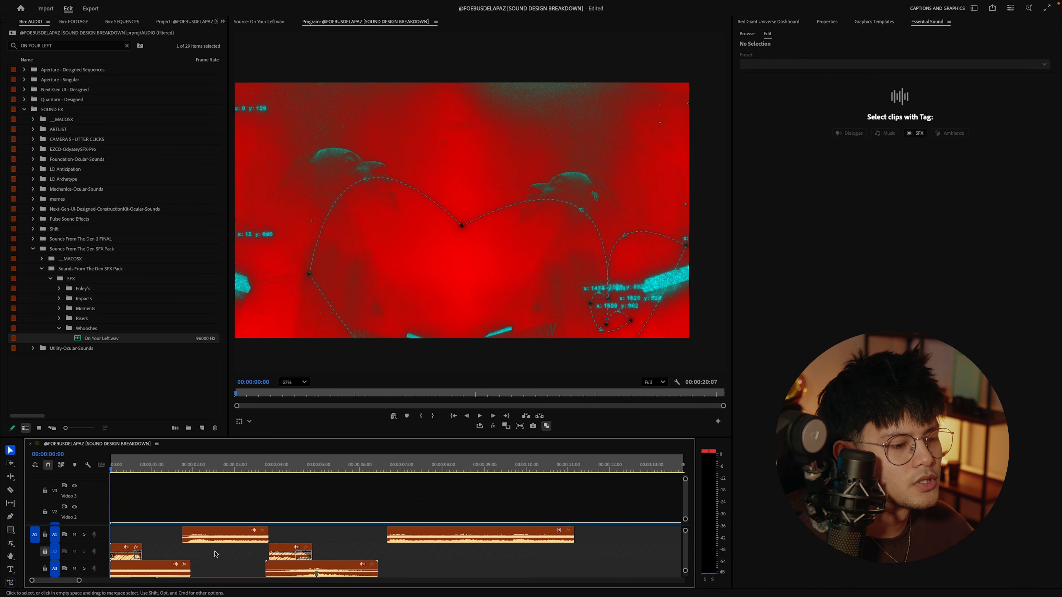
scroll(191, 497, "down", 1)
key("space")
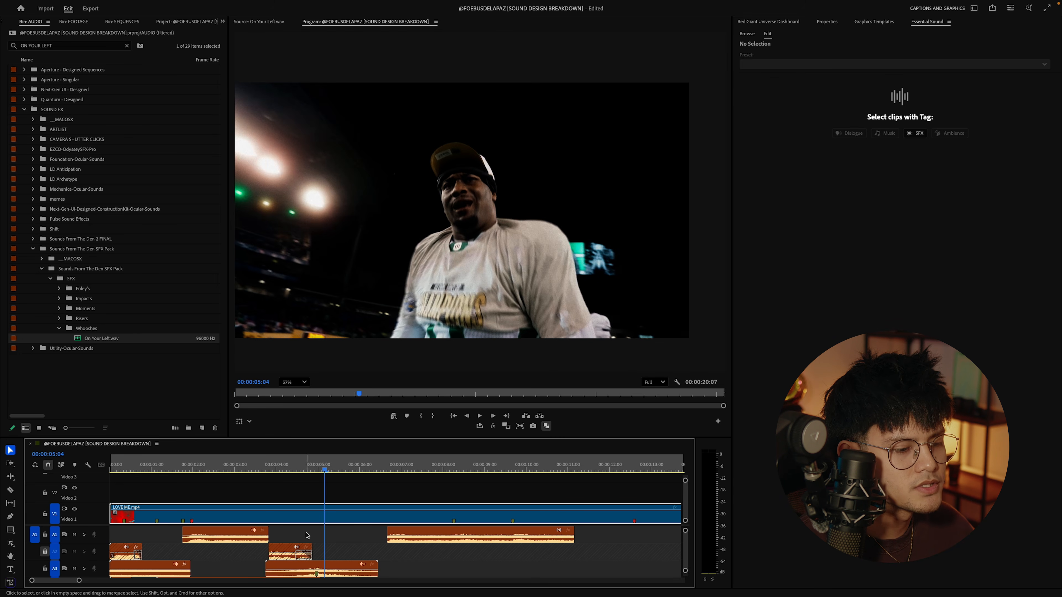
key("space")
key("space")
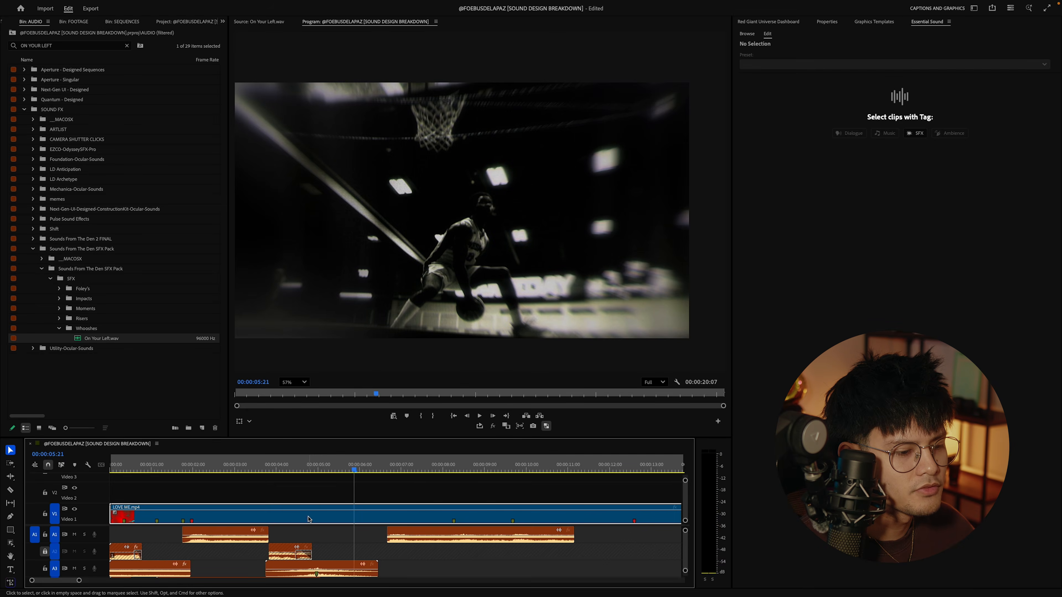
- Search for CAMERA FLASH and place the marked 00:00:01:10 excerpt of Camera Flash Sound Effect.mp3 on A6 around the flash frame at 00:00:05:12
key("shift+Left")
scroll(377, 562, "down", 1)
scroll(377, 562, "down", 2)
left_click(338, 470)
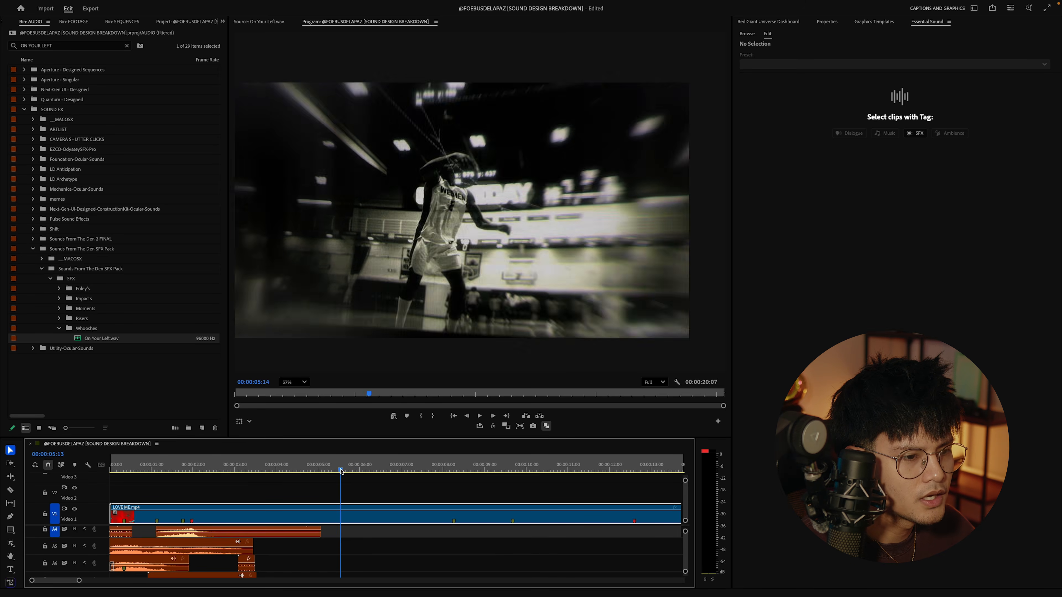
left_click_drag(338, 470, 340, 472)
key("shift+f")
type("CAMERA FLASH")
scroll(122, 276, "down", 5)
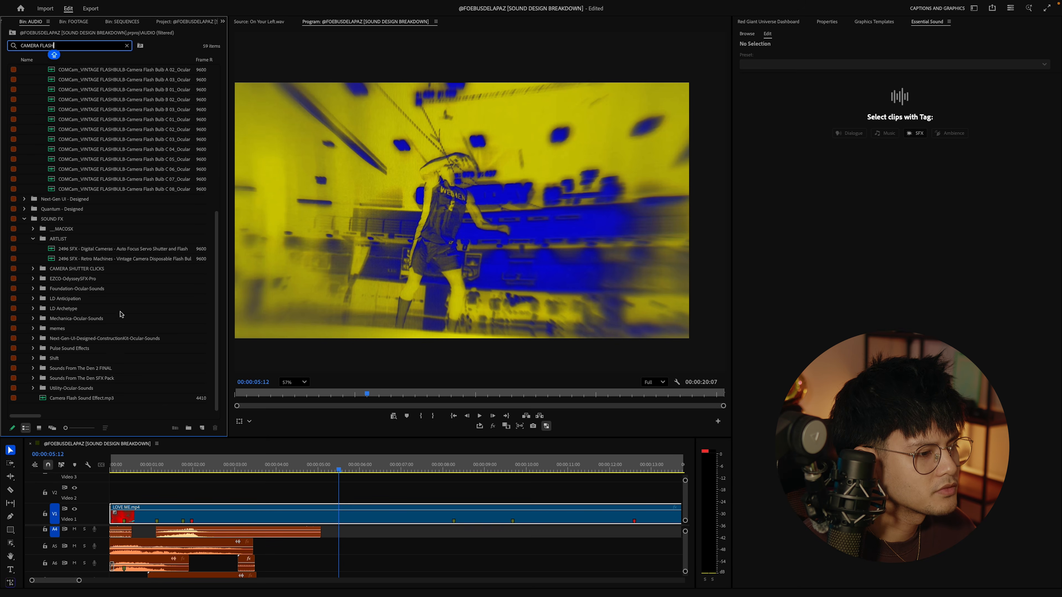
double_click(75, 397)
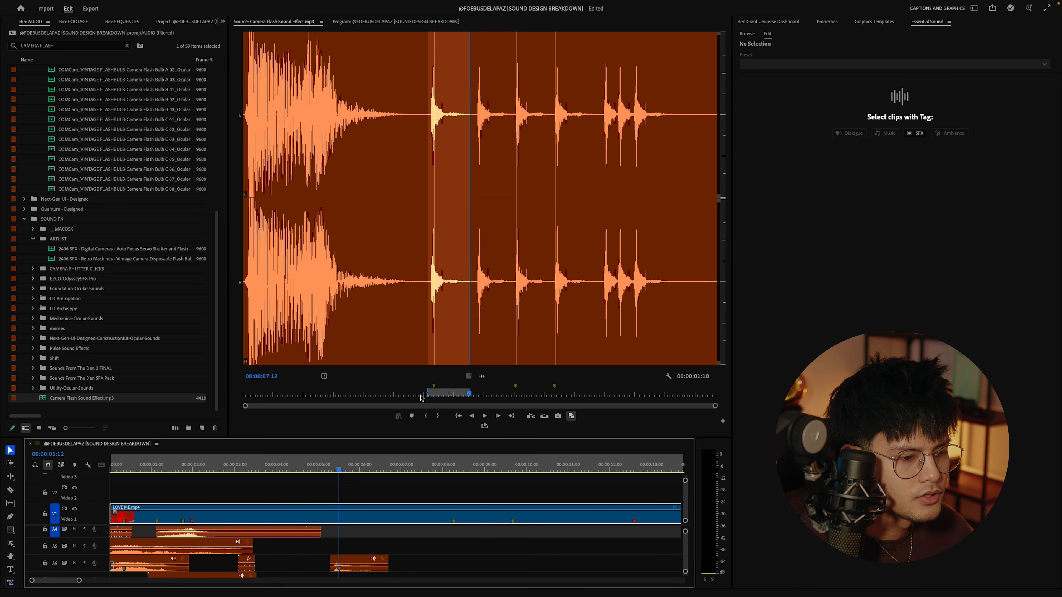
- Audition Camera Flash Sound Effect.mp3 in the source from about 00:00:05:18 and return to the timeline
left_click(417, 393)
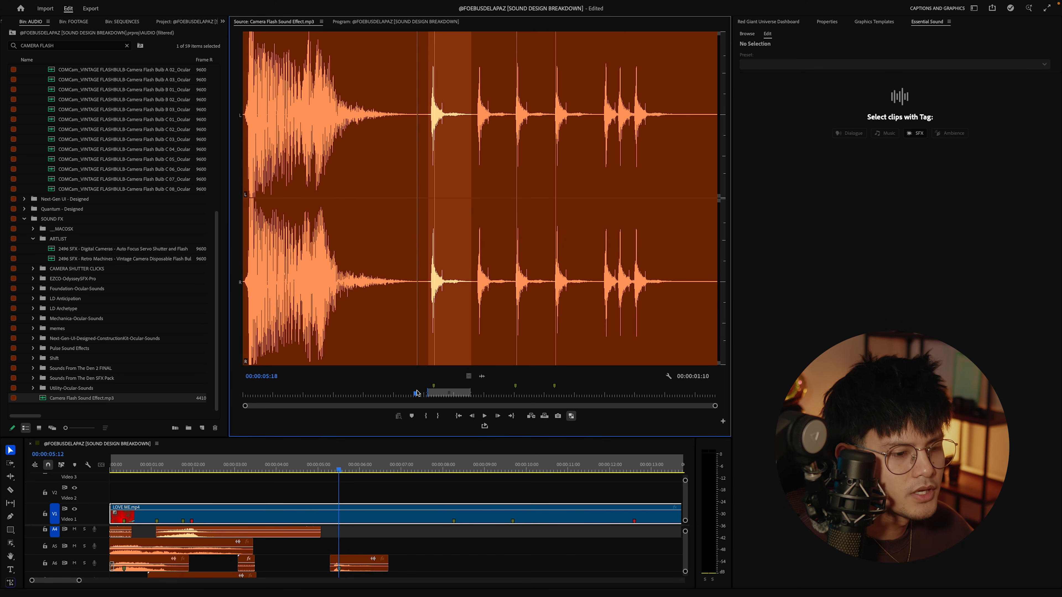
key("space")
left_click(344, 540)
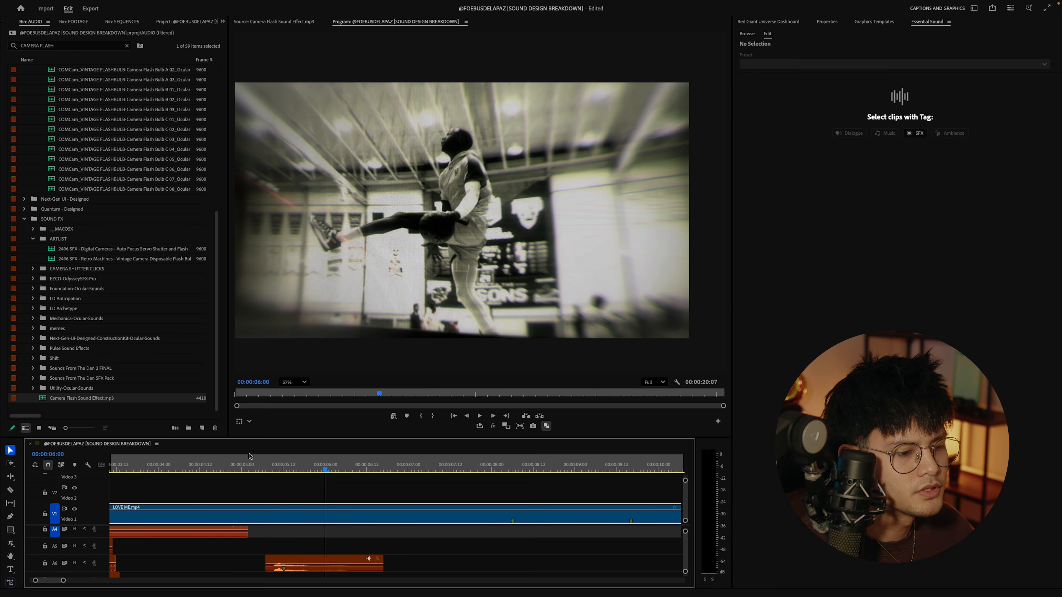
- Play the camera flash moment from about 00:00:05:07 and park the playhead at 00:00:05:10
left_click(260, 465)
left_click(280, 472)
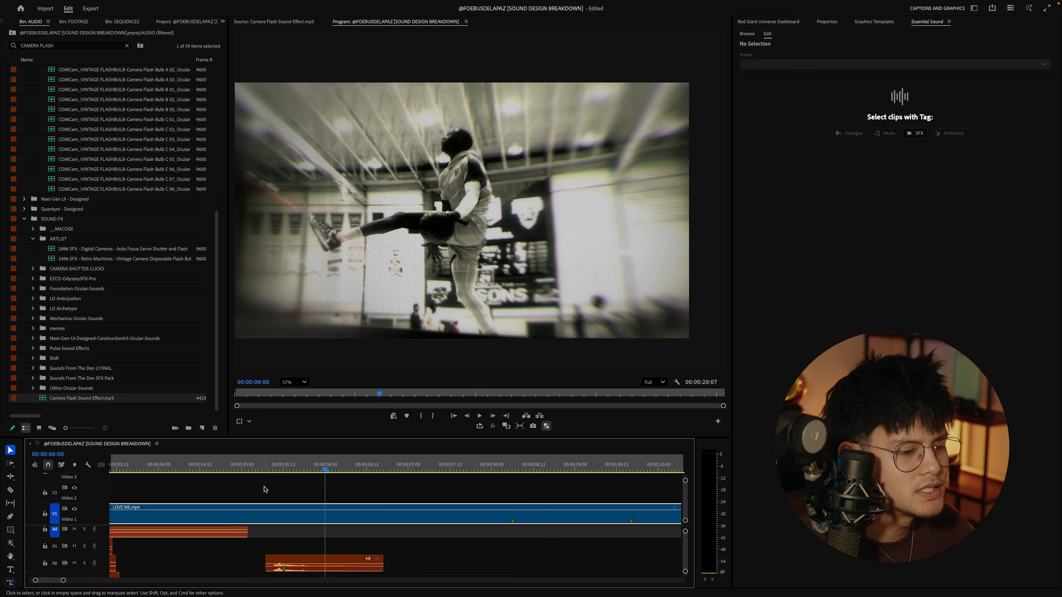
left_click(267, 469)
key("space")
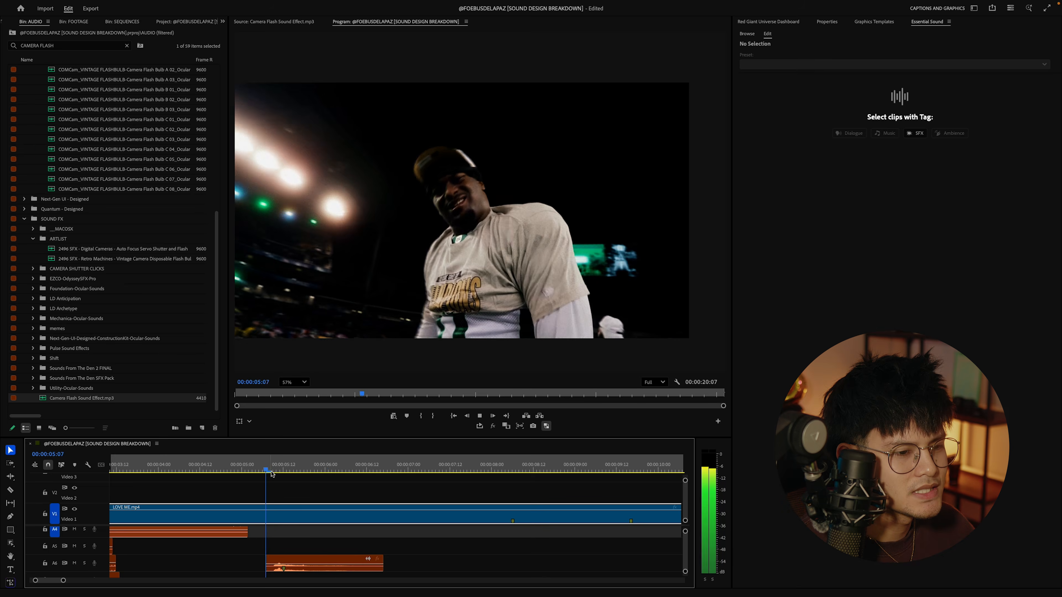
key("space")
left_click(276, 469)
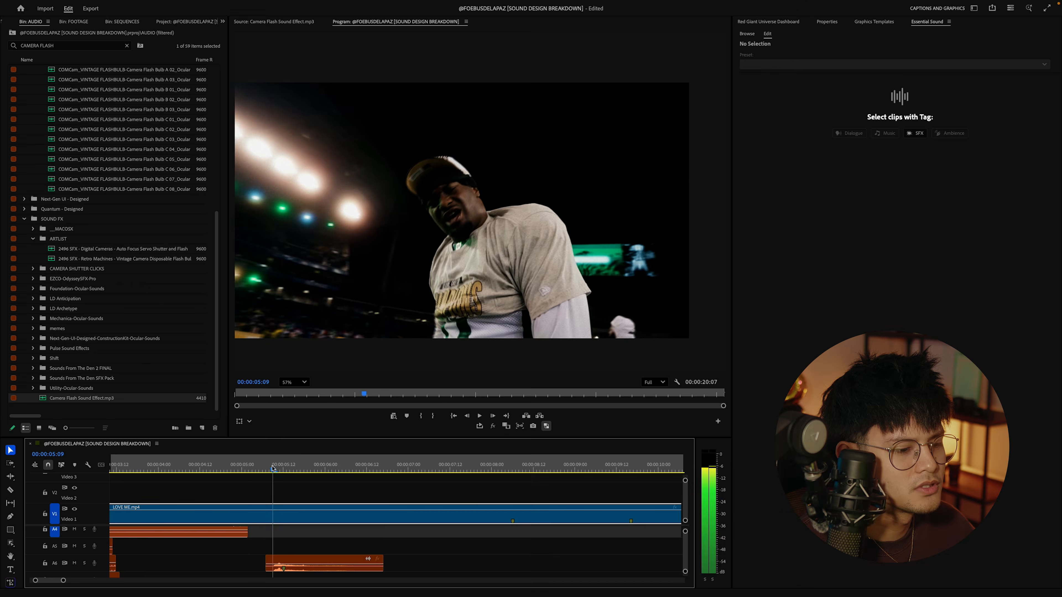
- Search for TICKER, place 29 Ticker Fast.wav on A5 at about 00:00:05:12, and trim its end to the camera flash clip's end
left_click(62, 46)
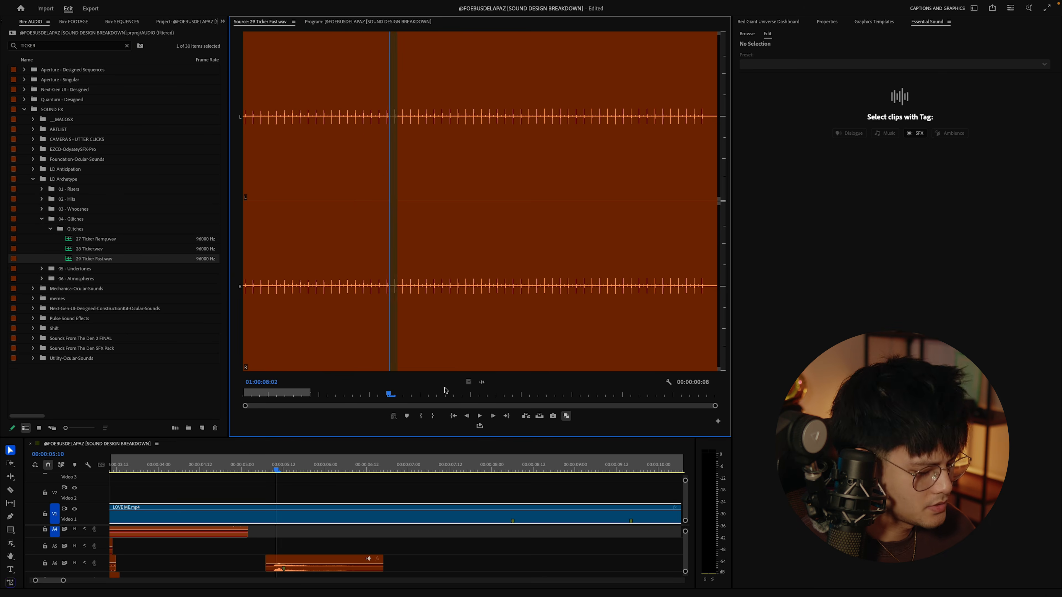
key("o")
left_click(405, 561)
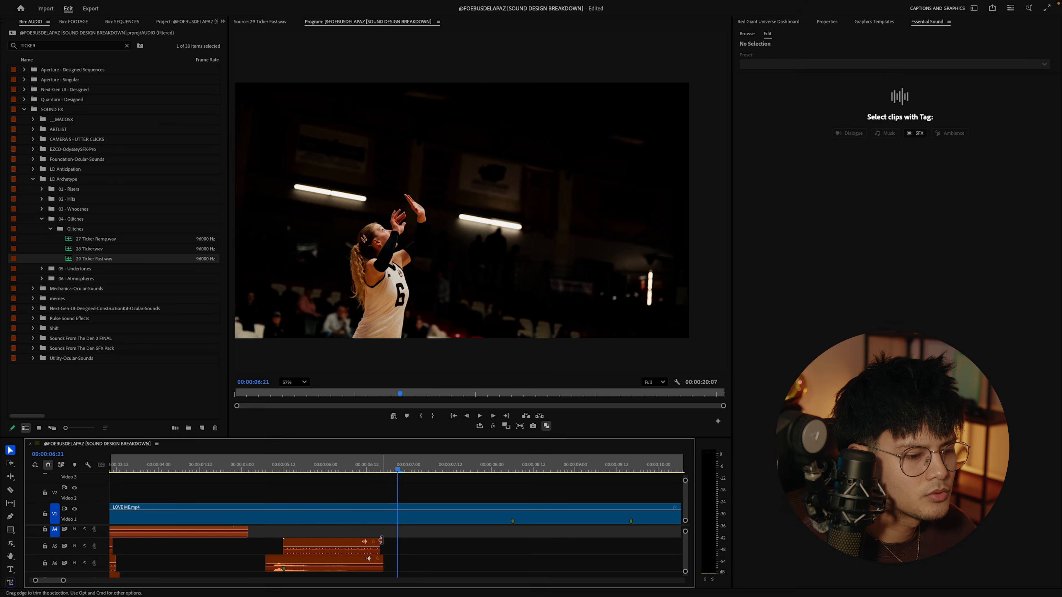
left_click_drag(382, 540, 384, 544)
- Search for DEEP WHOOSH and place Deep Whoosh1.wav on A7 with its marked peak at the cut where the ticker ends
scroll(409, 549, "down", 1)
scroll(410, 549, "down", 1)
double_click(54, 46)
type("DEEP WHOOSH")
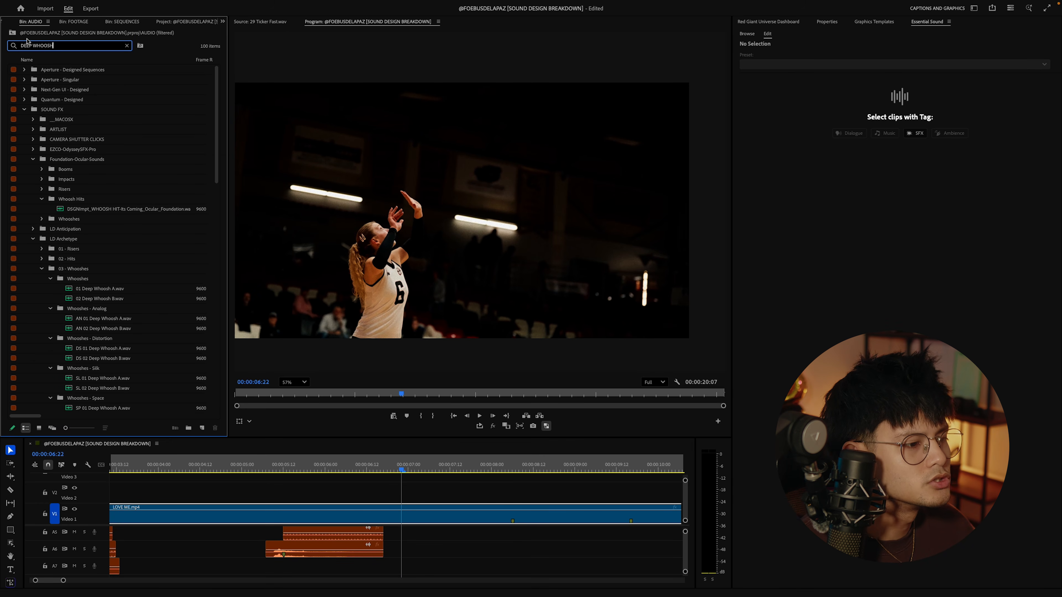
scroll(143, 323, "down", 15)
double_click(92, 379)
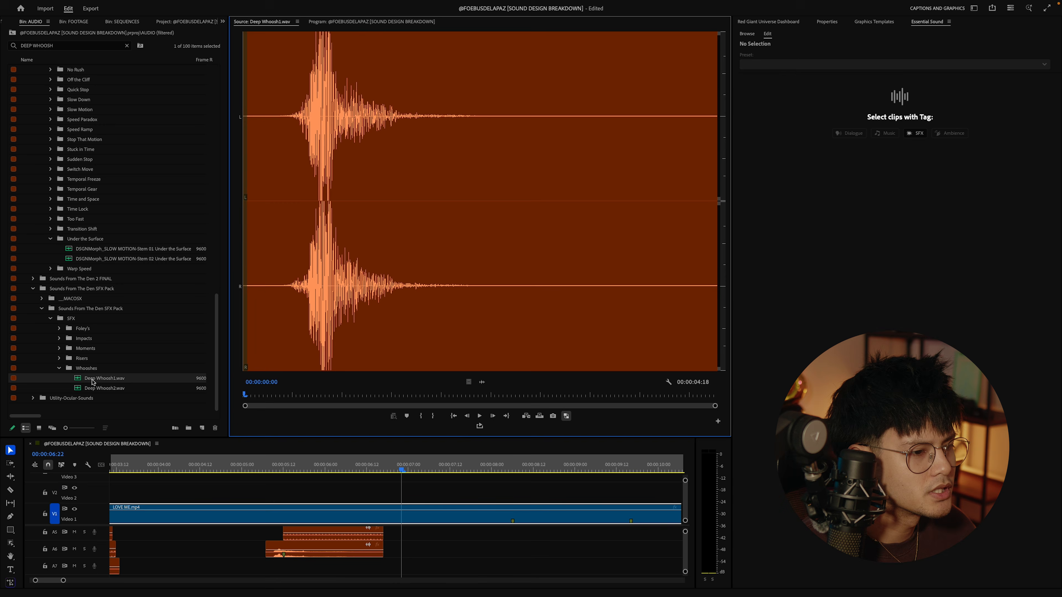
left_click_drag(482, 376, 325, 565)
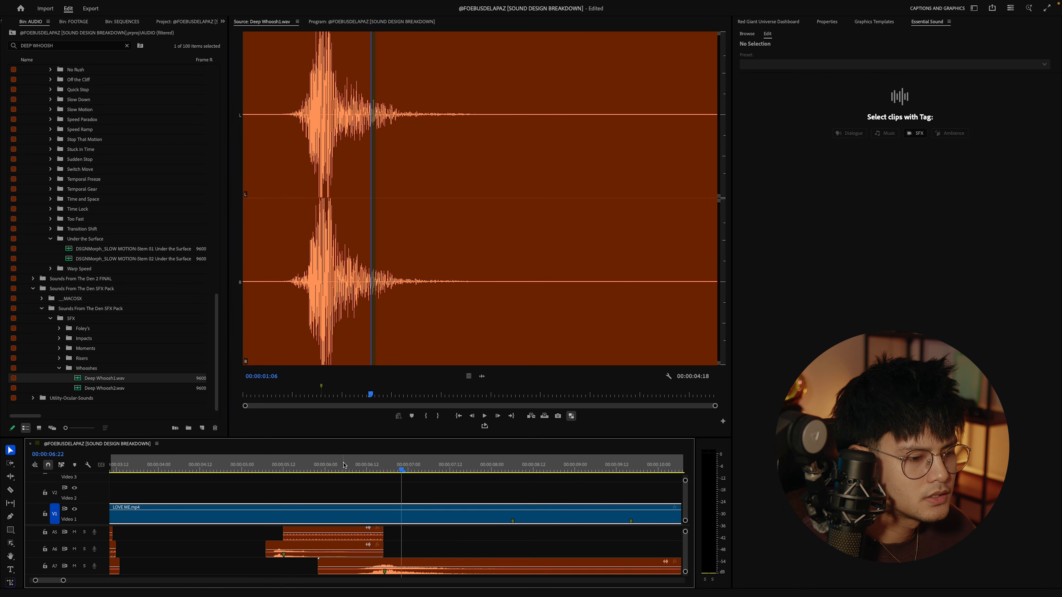
- Play the sequence through the new deep whoosh to about 00:00:07:16
key("space")
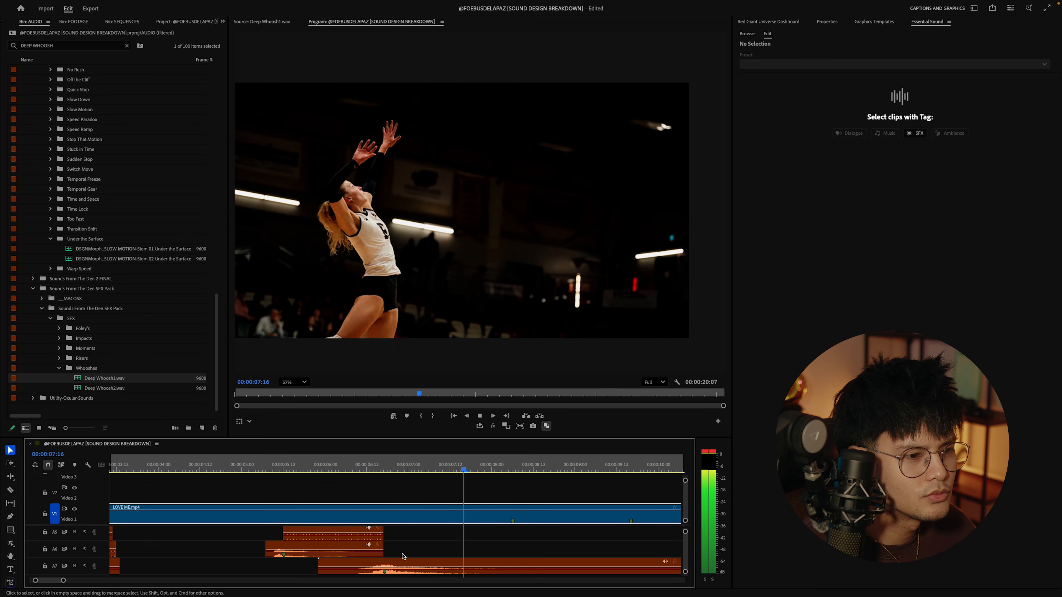
scroll(376, 544, "up", 2)
key("space")
key("space")
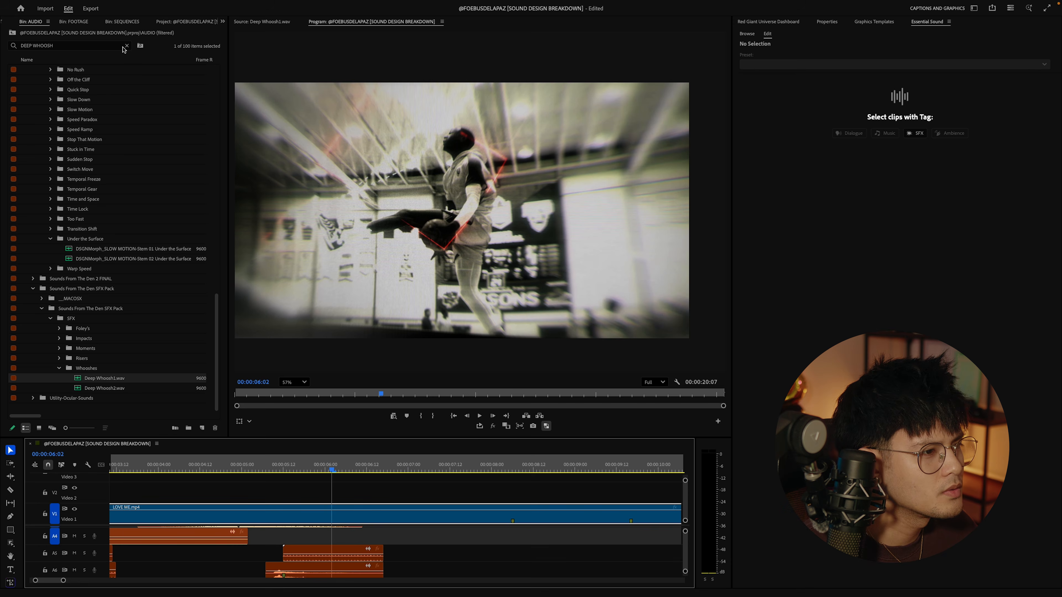
- Search for SCAN and audition the Next-Gen UI scan sounds Diagnostics, Full Body Scanner and Weapons Scan
left_click(125, 46)
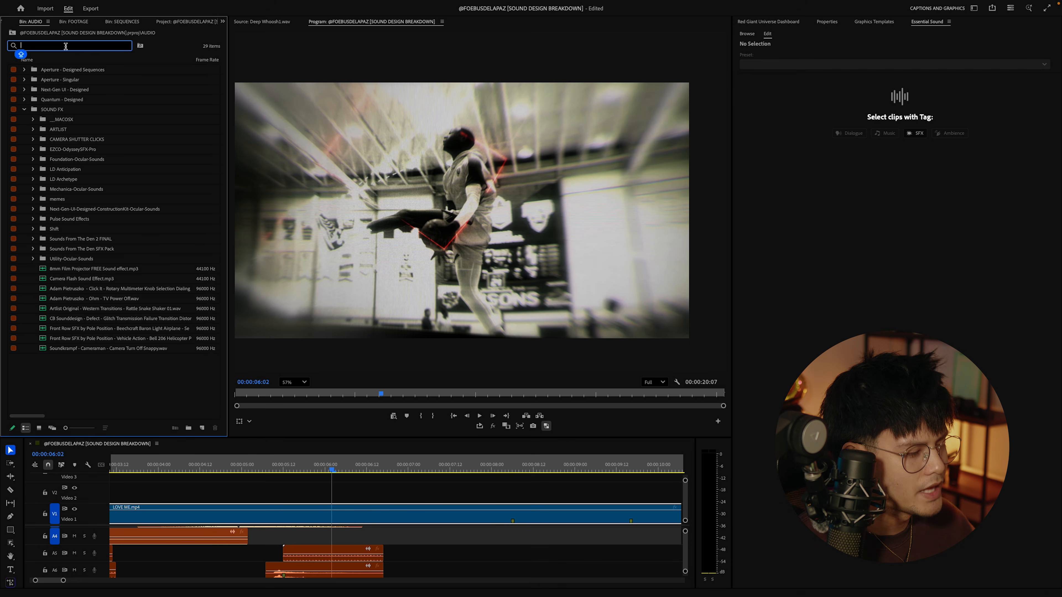
type("D")
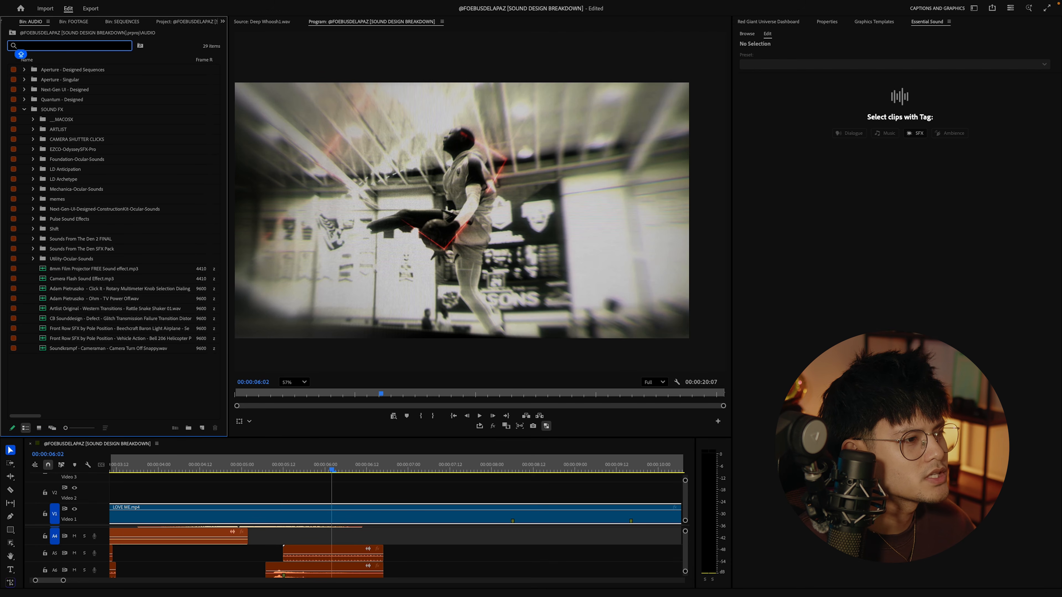
type("SCAN")
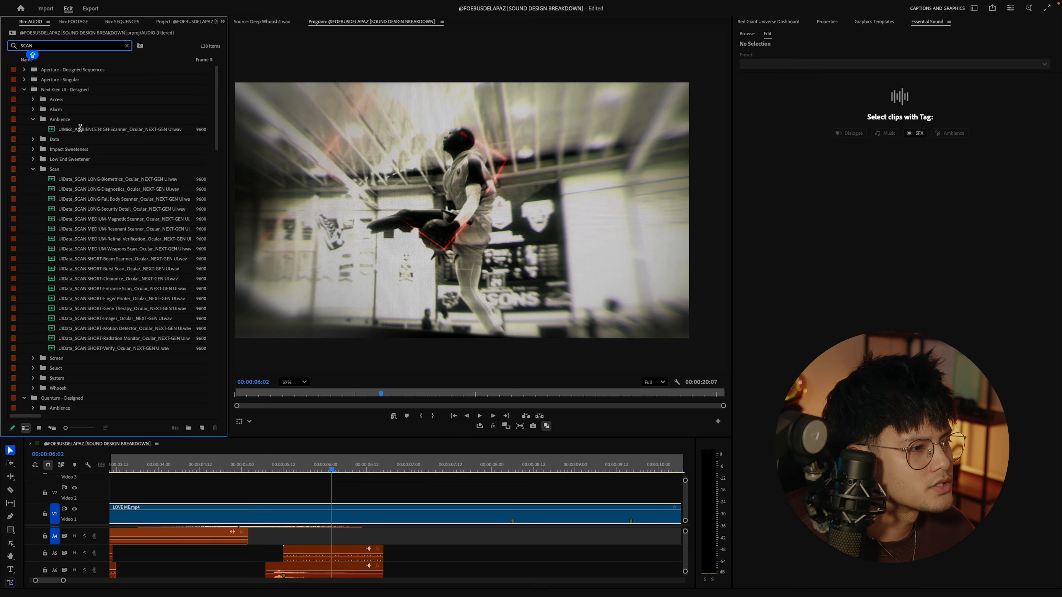
double_click(108, 189)
key("space")
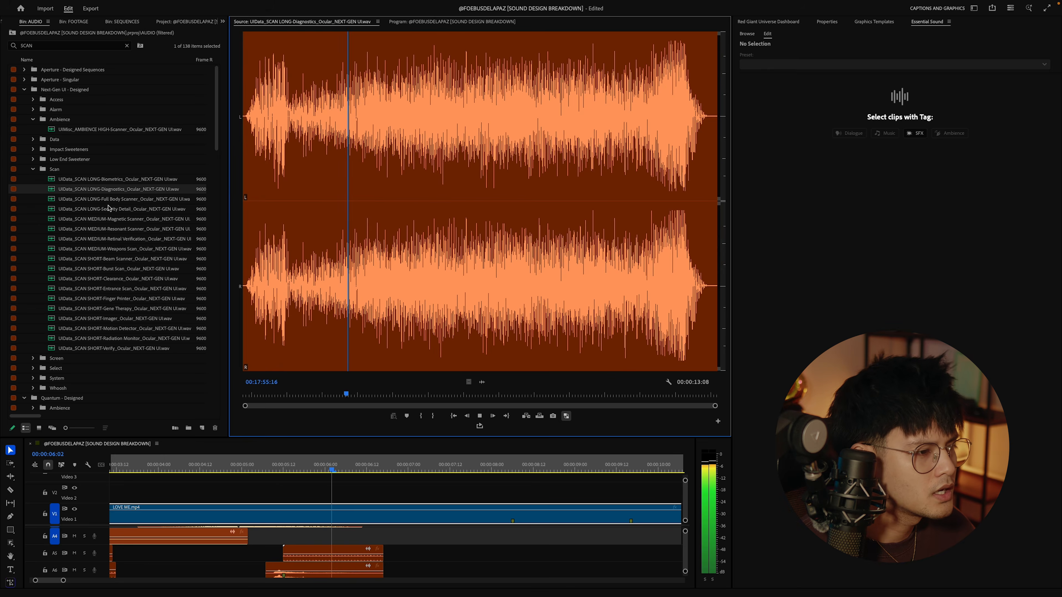
double_click(112, 199)
double_click(123, 250)
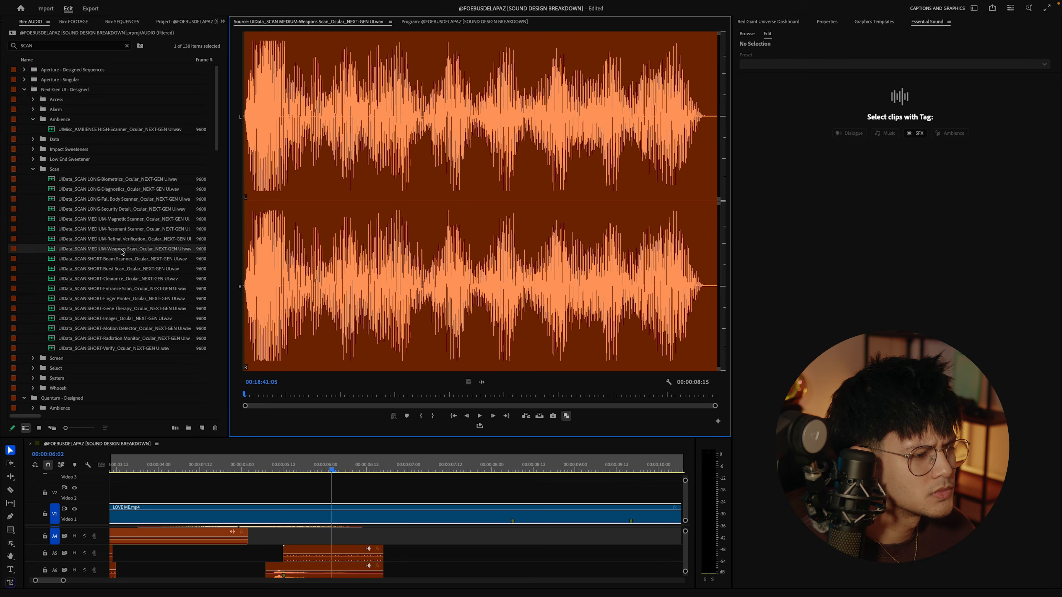
key("space")
- Audition the Quantum Textured Movement sounds Bio Enhanced, Decoding and Wormhole
scroll(126, 267, "down", 9)
double_click(129, 330)
key("space")
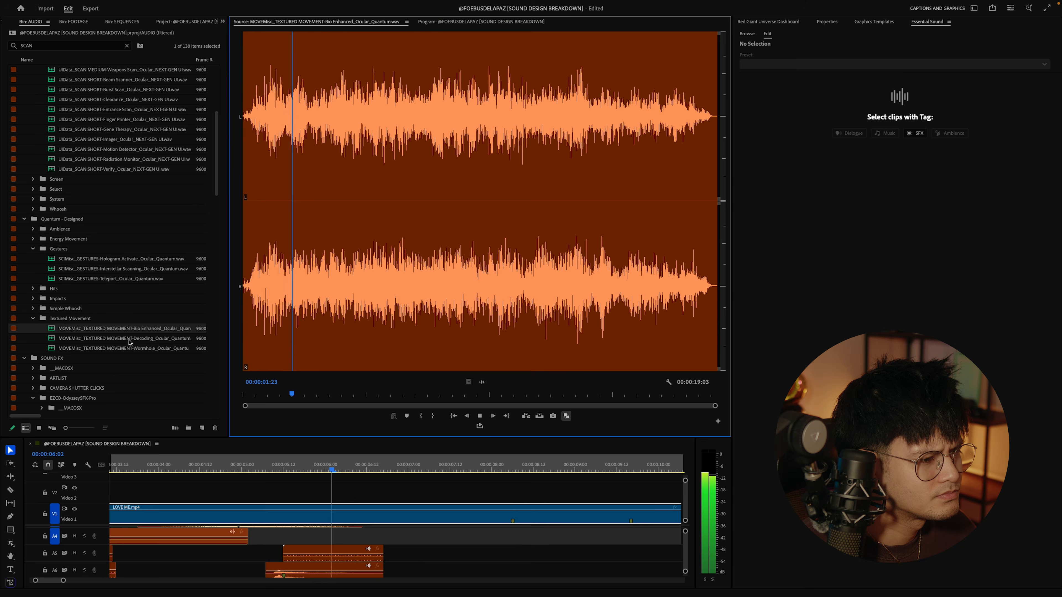
double_click(131, 339)
key("space")
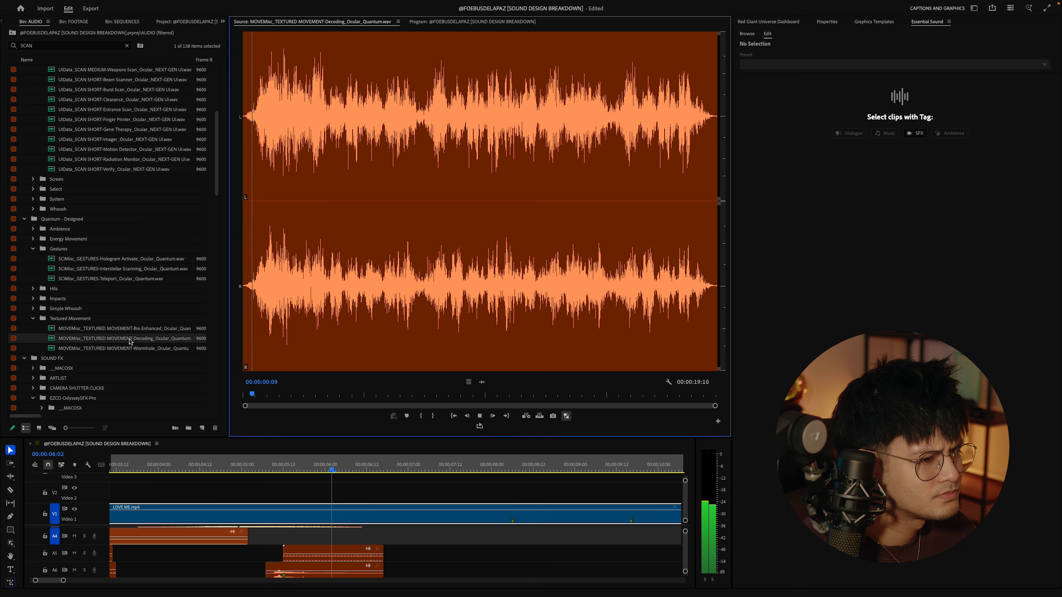
double_click(144, 349)
key("space")
scroll(142, 293, "down", 2)
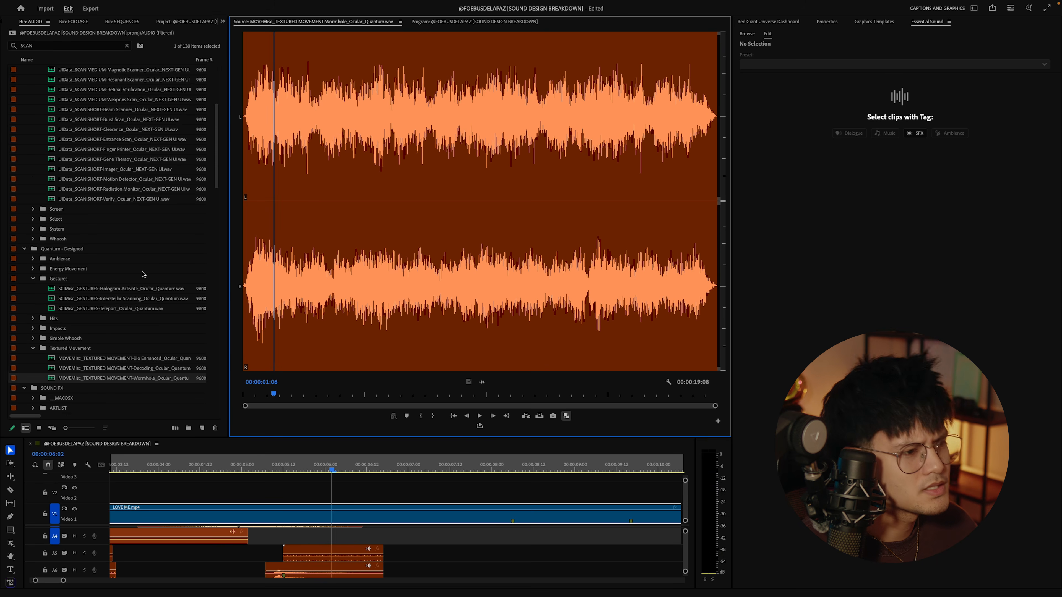
- Search for DATA and audition UIData_DATA READOUT-Series in the source
left_click(40, 45)
type("DATA")
scroll(123, 226, "down", 3)
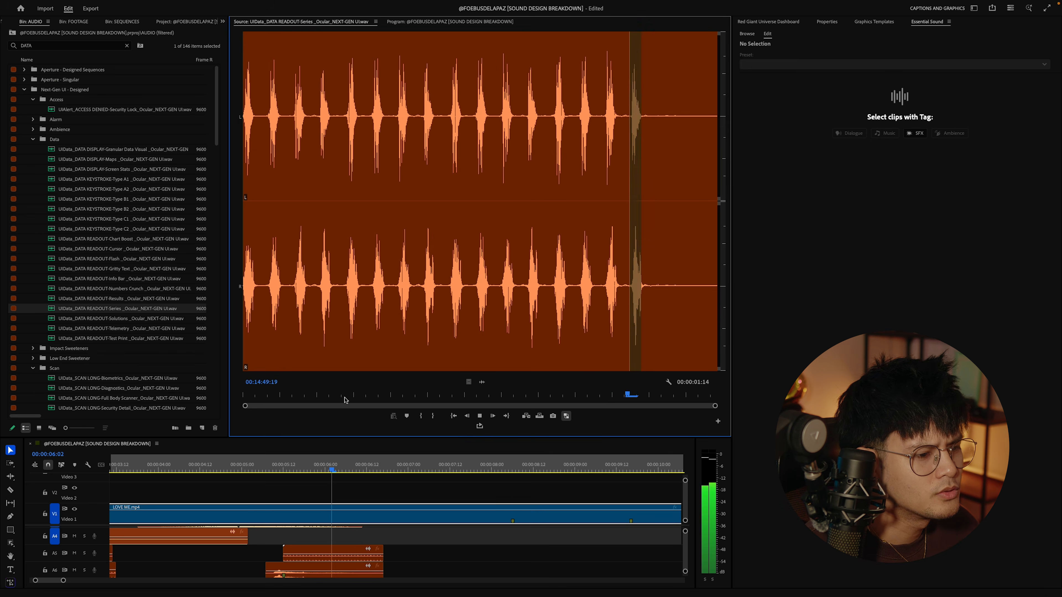
key("space")
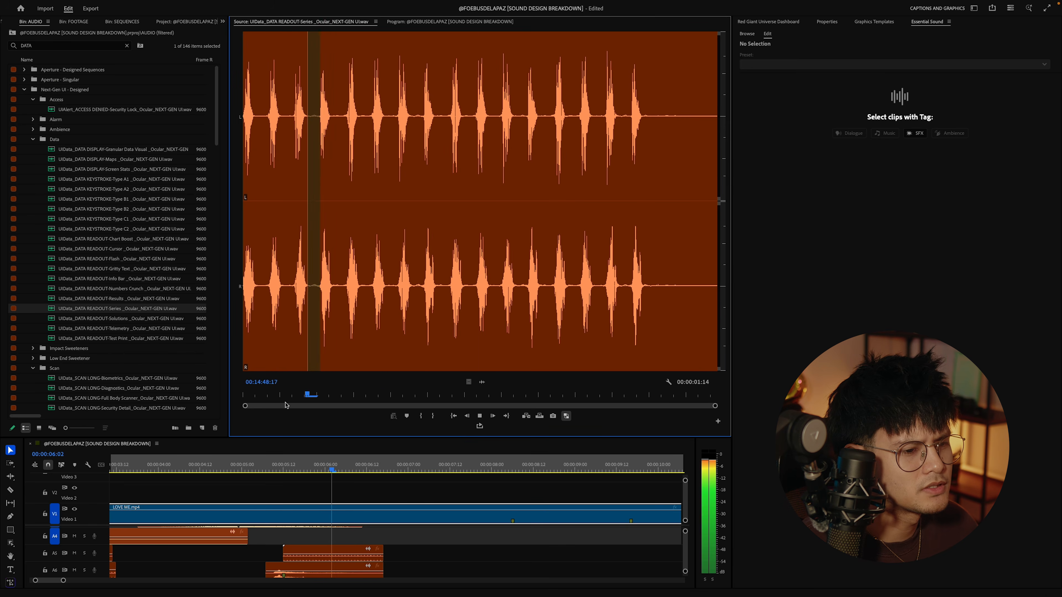
key("space")
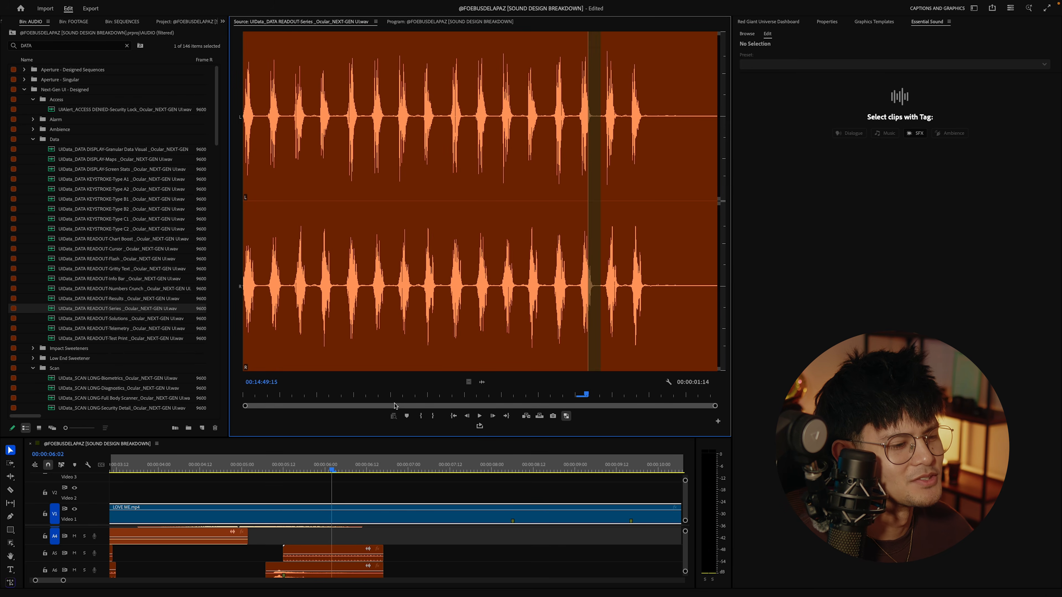
left_click_drag(306, 399, 197, 401)
key("space")
- Place the DATA READOUT-Series sound on A4 at about 00:00:05:12, trim its end to the ticker's end, and preview it
left_click_drag(482, 382, 284, 542)
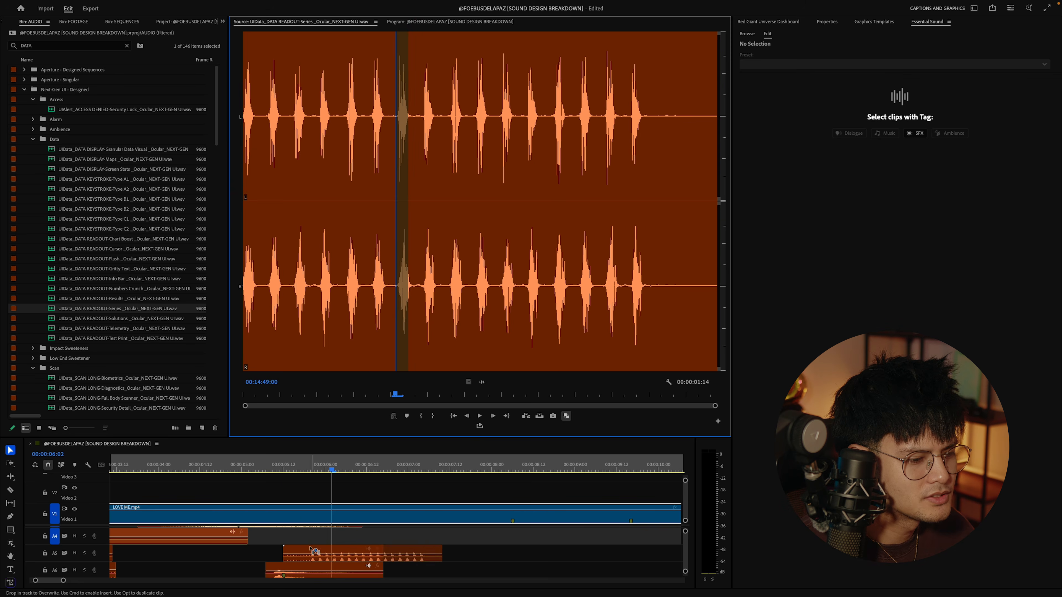
left_click_drag(414, 539, 383, 538)
key("Up")
key("shift+Left")
key("space")
- Apply the Lowpass effect to the DATA READOUT-Series clip on A4 and play the result
left_click(333, 538)
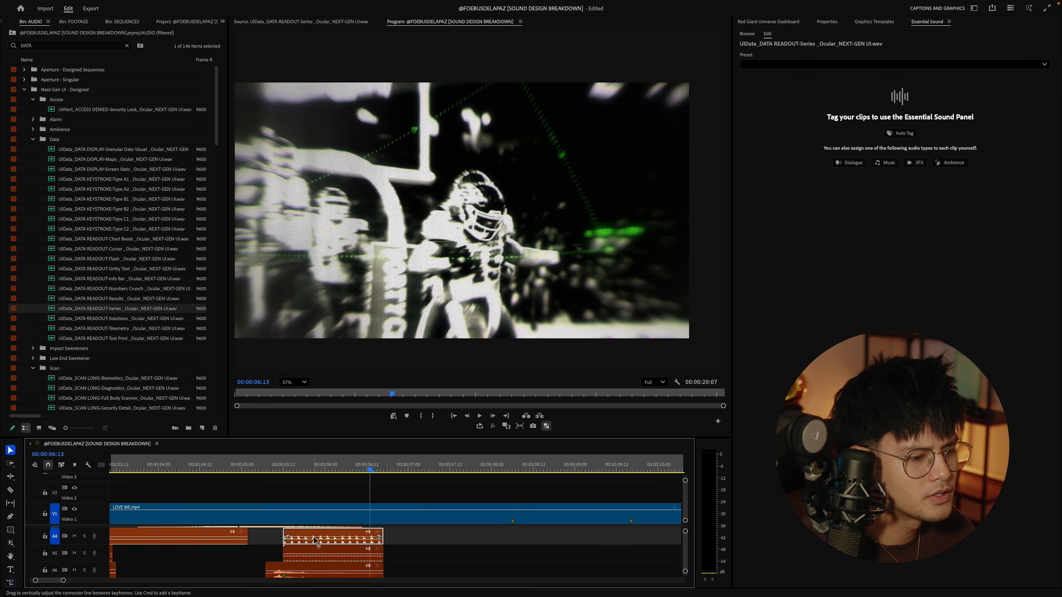
key("shift+7")
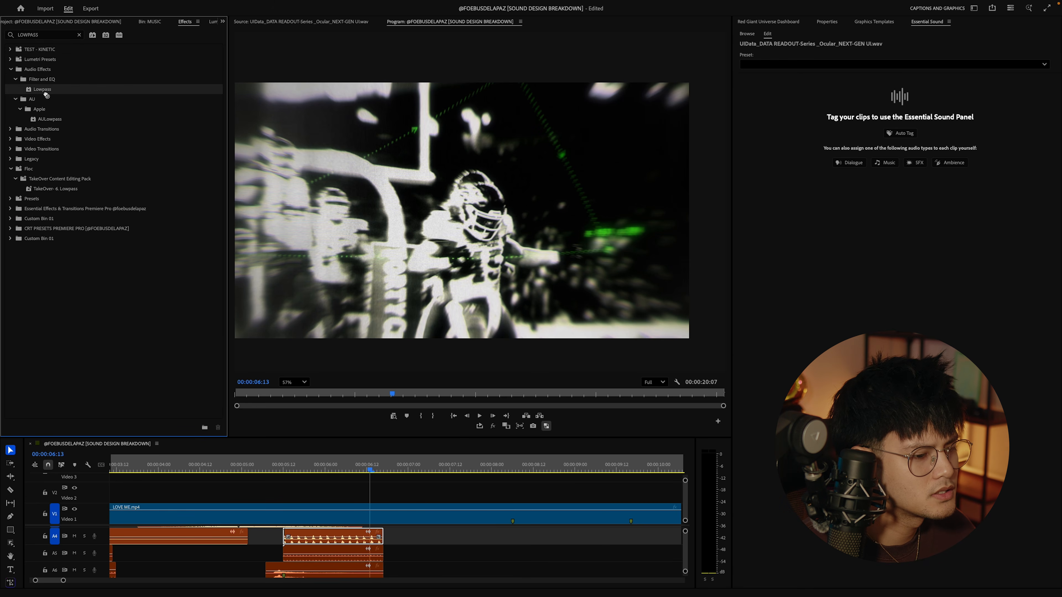
key("space")
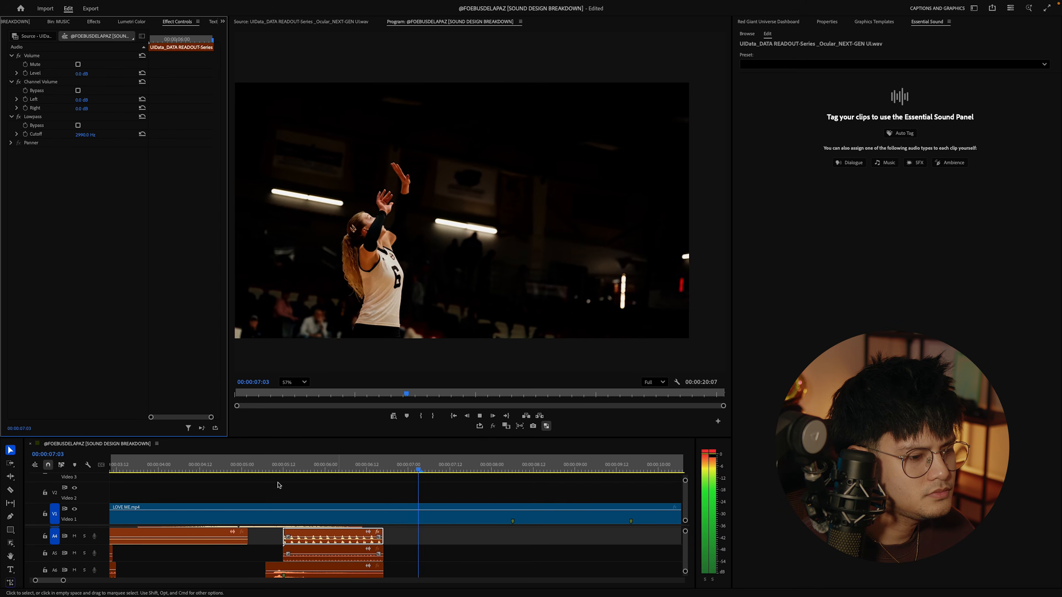
- Deselect the readout clip and replay the sequence from about 00:00:05:12 to check the filtered sound
left_click(289, 512)
left_click(284, 468)
key("space")
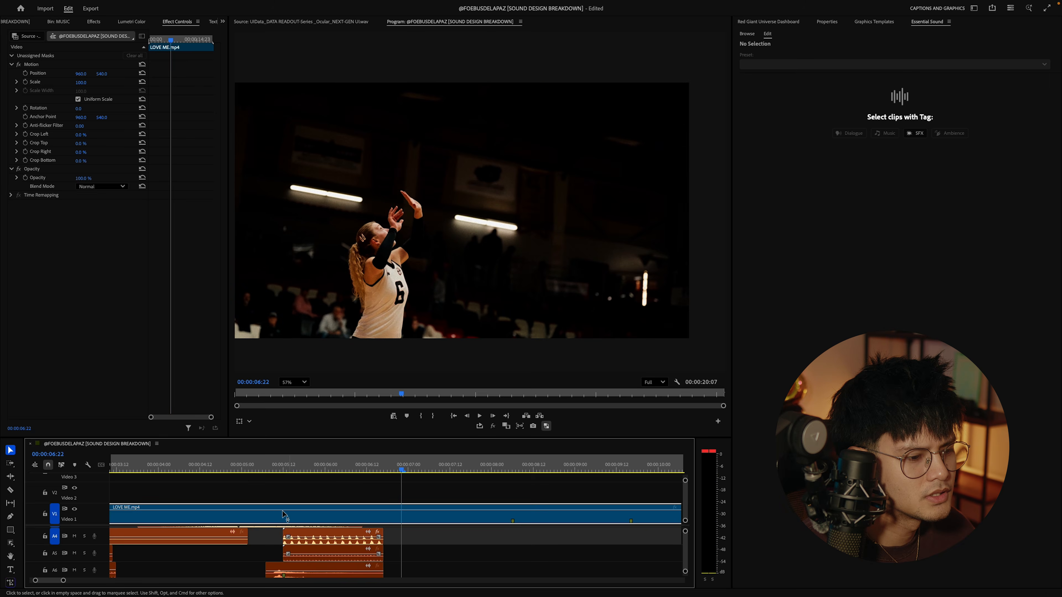
scroll(293, 548, "up", 2)
key("space")
- Return to the AUDIO bin and load UIAlert_ACCESS DENIED-Security Lock in the source
left_click(224, 22)
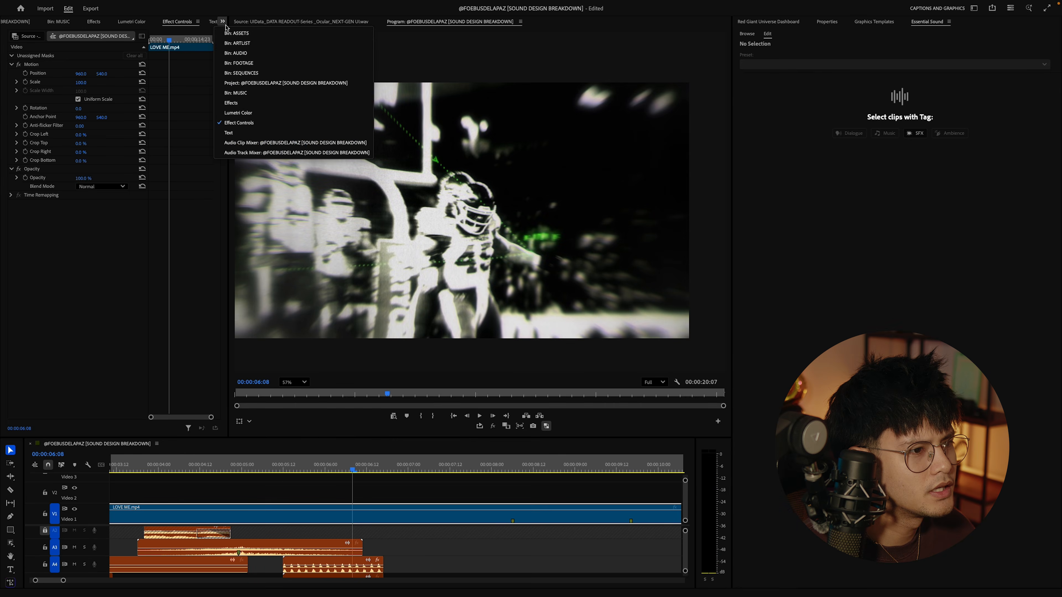
left_click(237, 54)
double_click(102, 108)
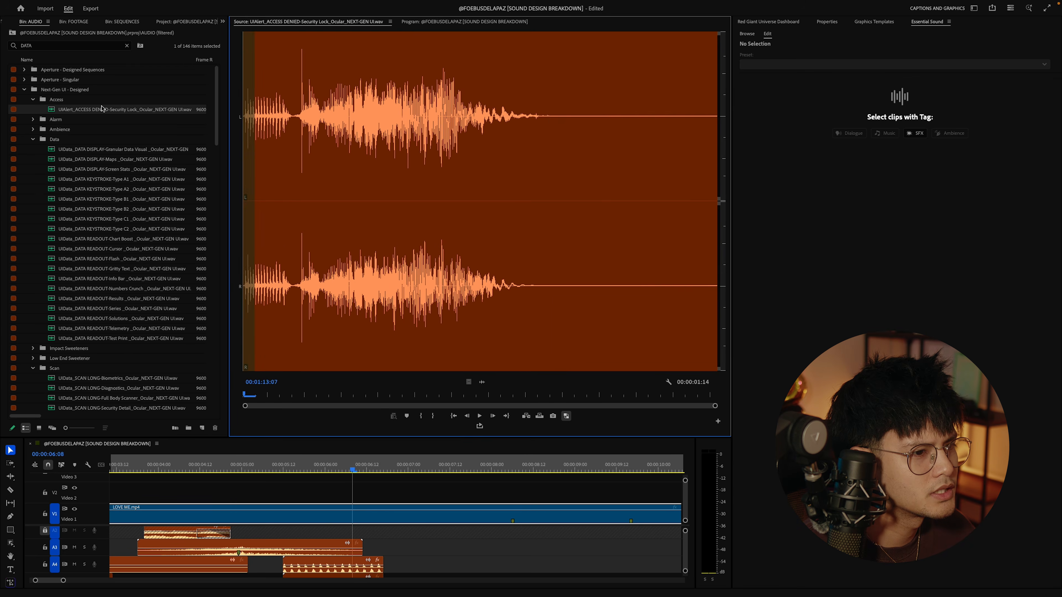
- Play the sequence from about 00:00:05:08 past the volleyball shot to review the layered sounds
scroll(292, 548, "down", 5)
left_click(270, 468)
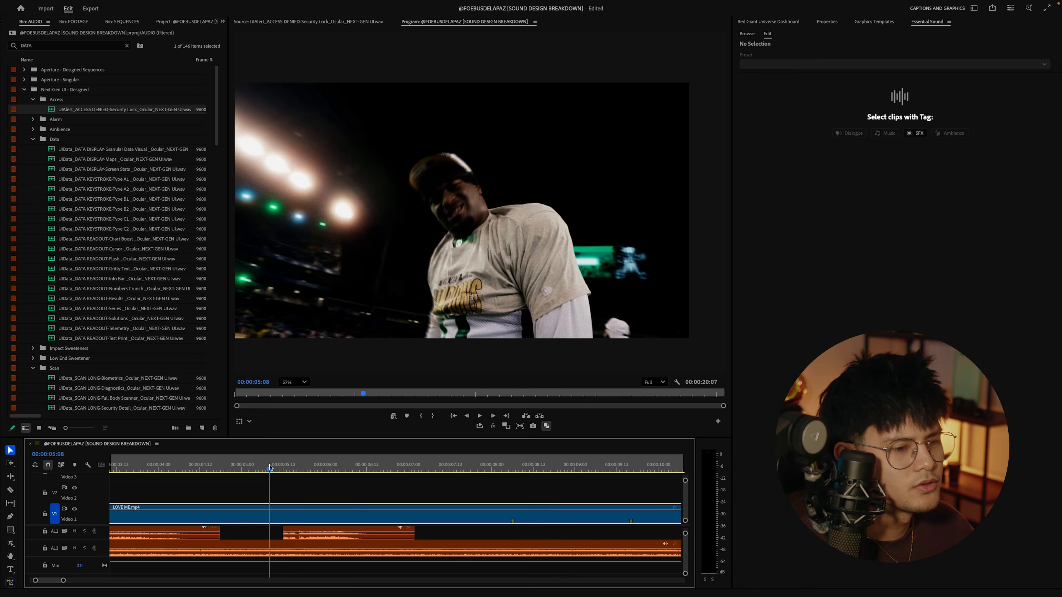
key("space")
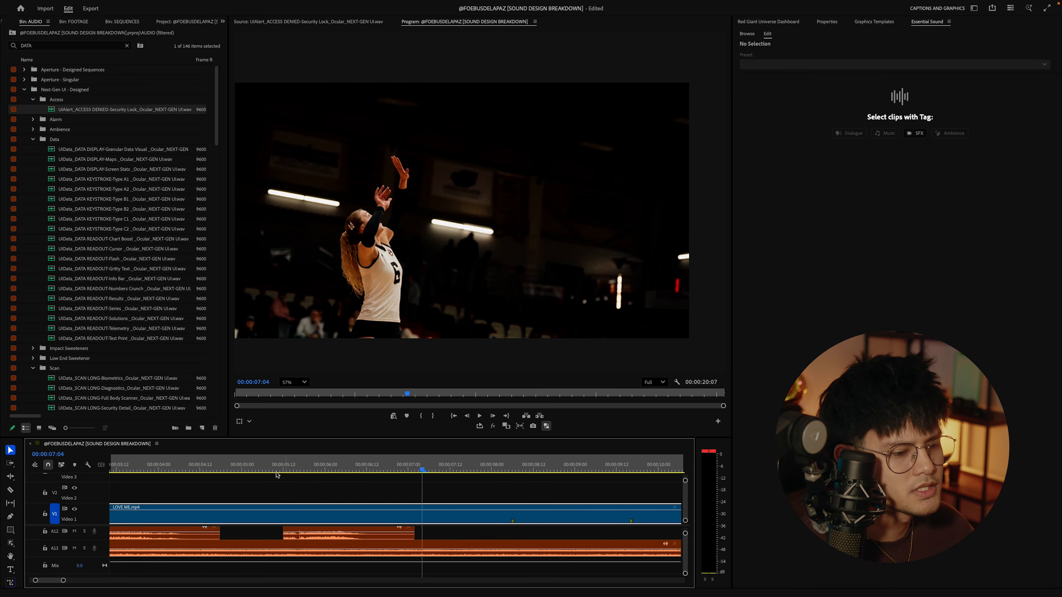
key("space")
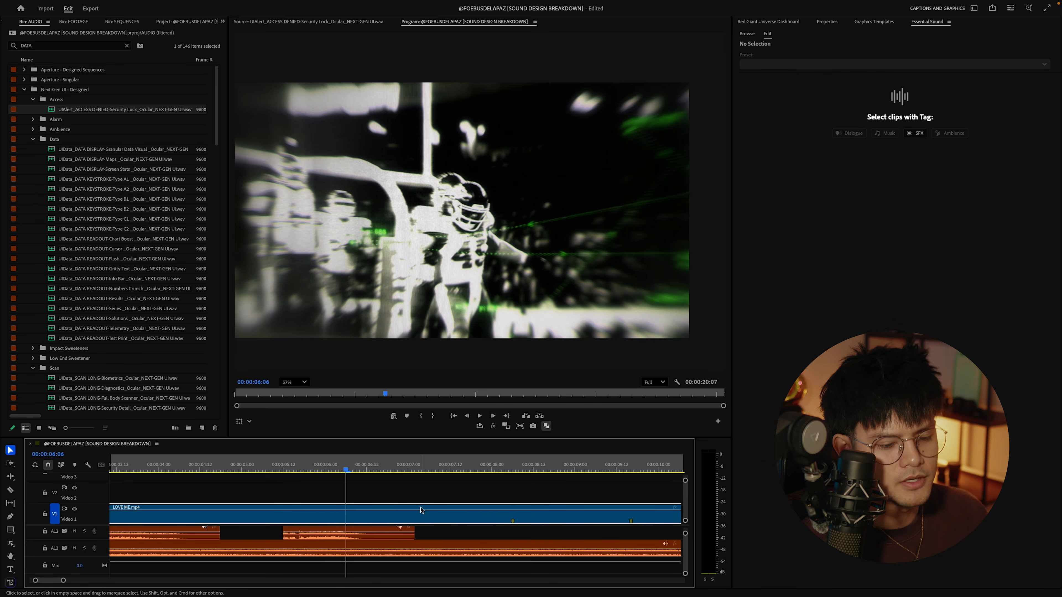
- Review the sequence full screen from the start to about 00:00:08:13, and enlarge the timeline to show all audio tracks
key("Home")
key("space")
key("grave")
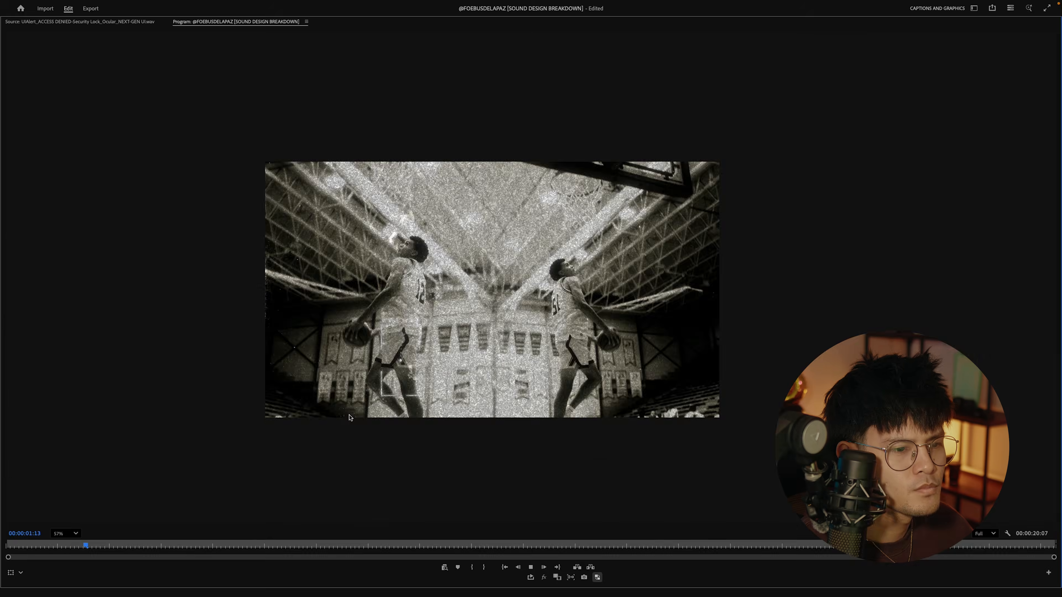
key("ctrl+grave")
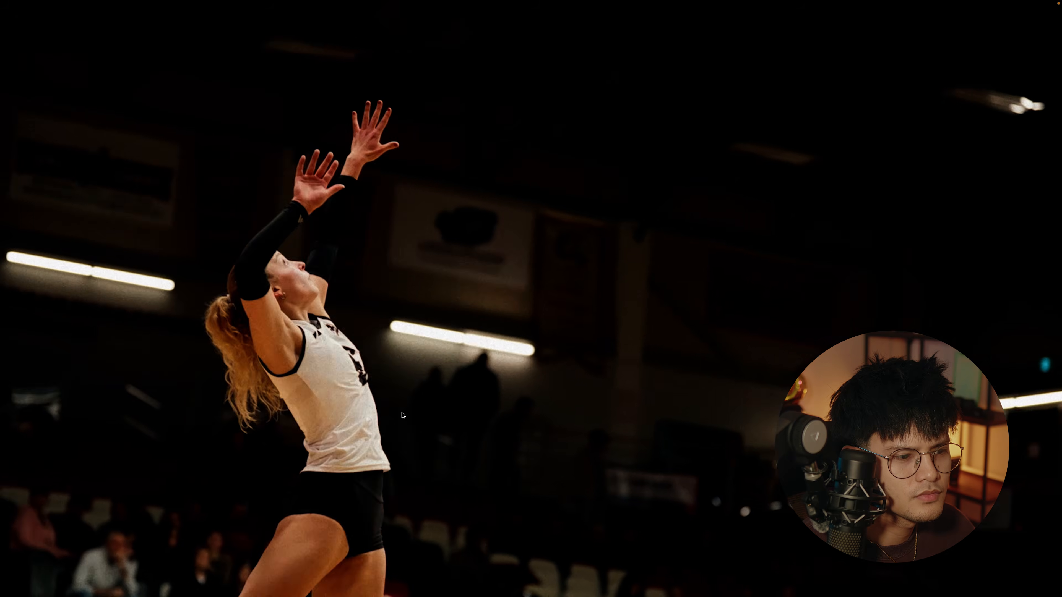
key("ctrl+grave")
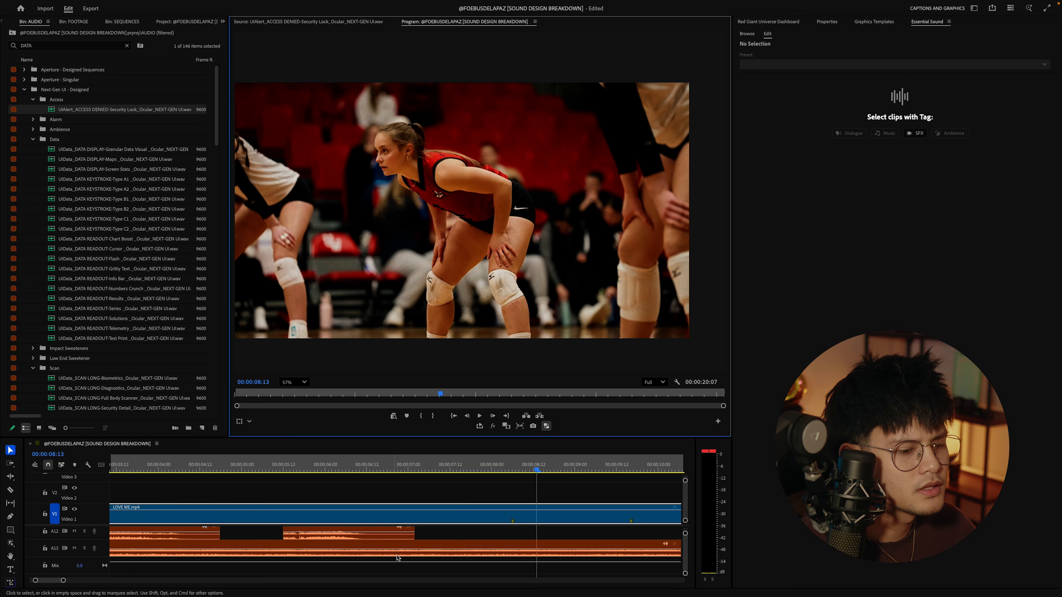
key("space")
key("grave")
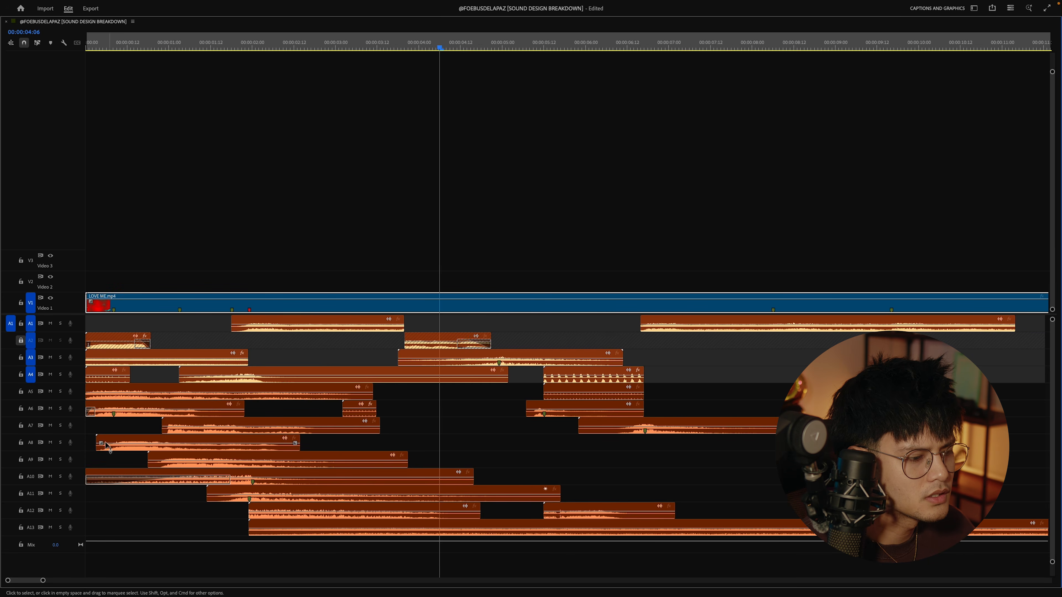
- Split the CROWD SICK.wav clip on A13 at 00:00:06:17 and delete the part after the cut
key("grave")
key("space")
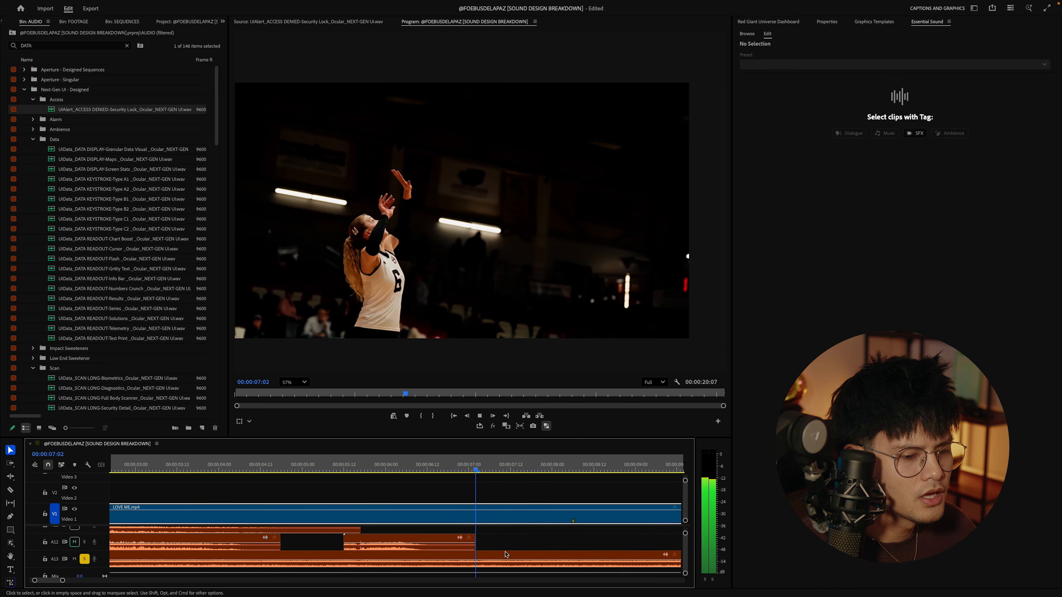
key("space")
left_click_drag(404, 465, 447, 472)
left_click(468, 562)
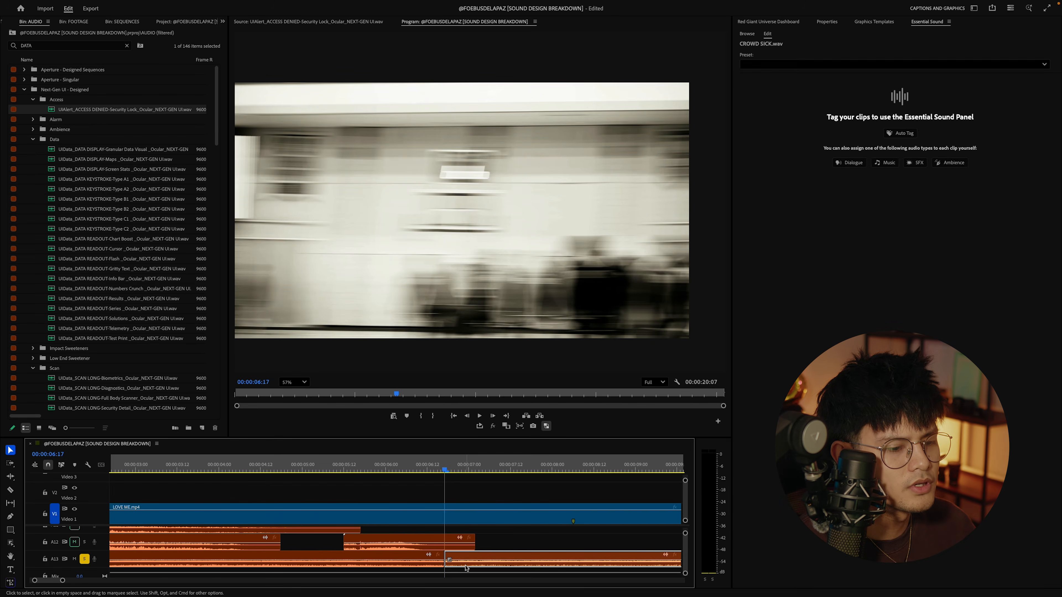
key("w")
- Search the AUDIO bin for CROWD and place CROWD.wav on A13 directly after the shortened crowd clip at 00:00:06:17
double_click(45, 49)
type("CROWD")
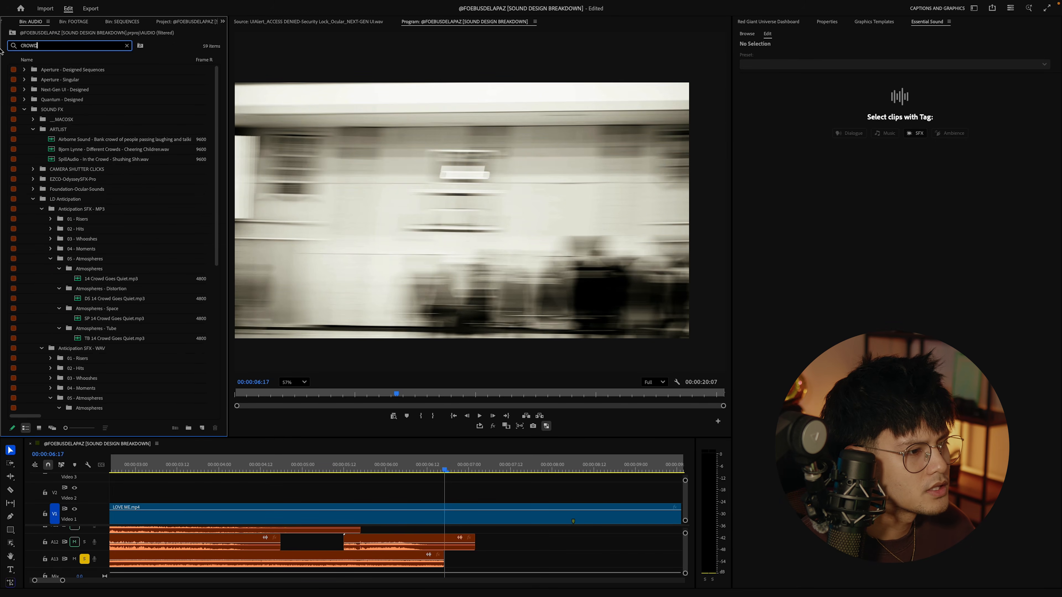
scroll(147, 286, "down", 8)
left_click(84, 349)
key("period")
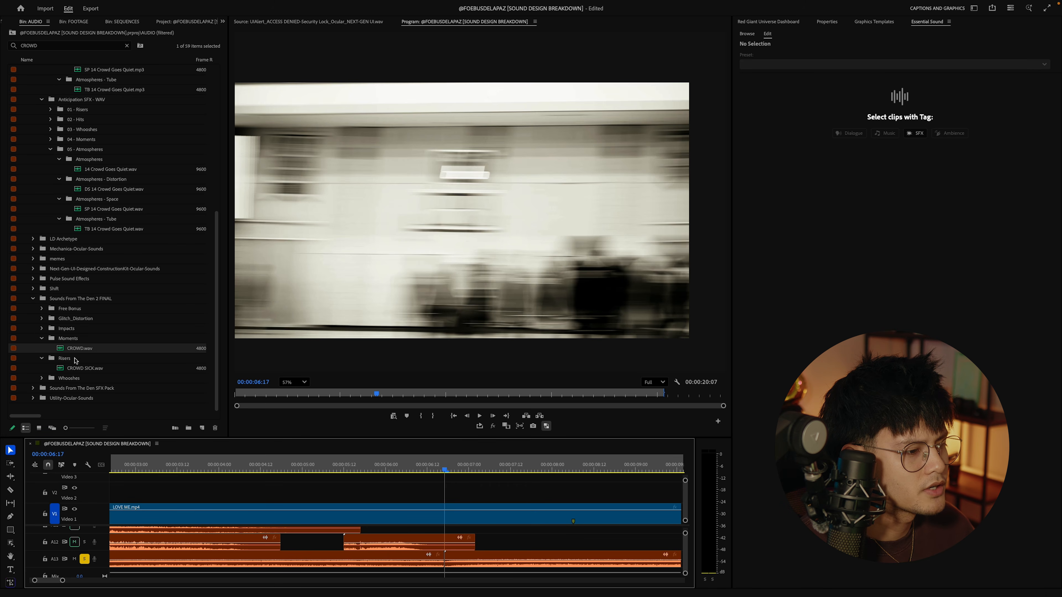
left_click(465, 560)
- Crossfade the two crowd clips on A13 at their cut and play the sequence up to 00:00:11:05
scroll(421, 549, "right", 5)
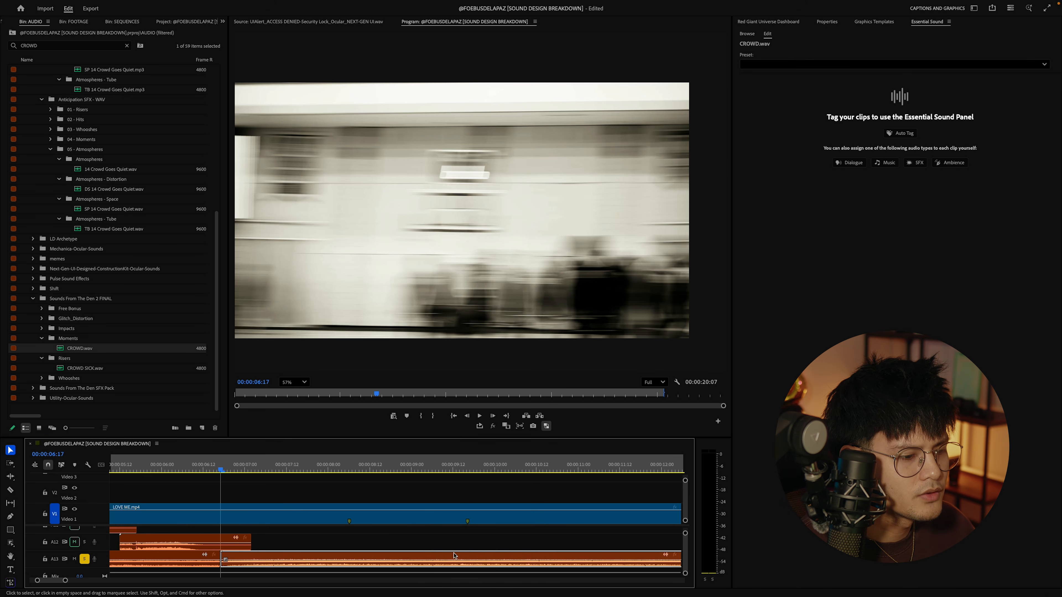
key("space")
key("space")
left_click(330, 547)
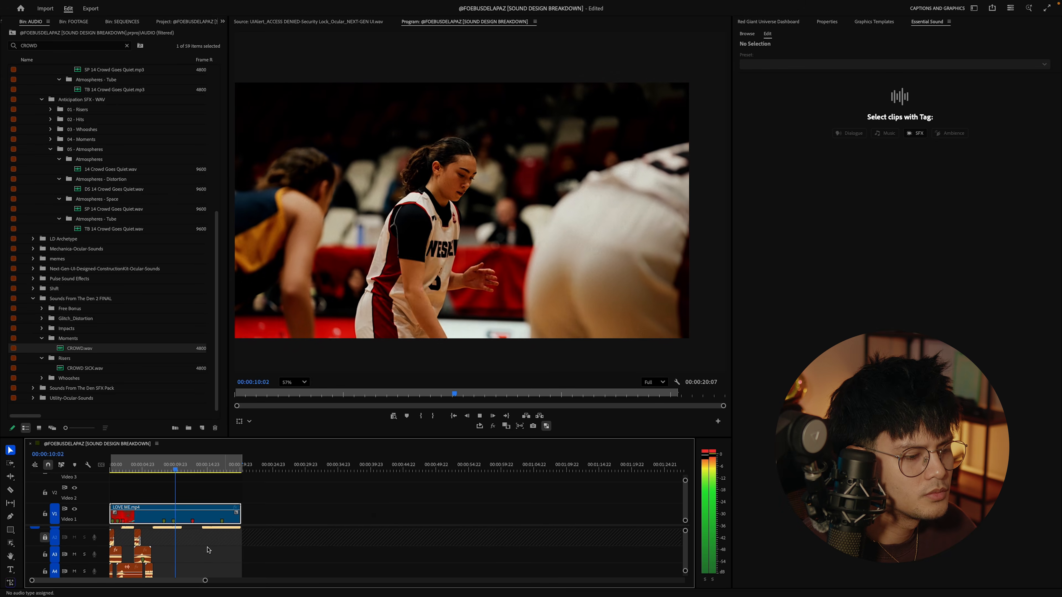
scroll(208, 550, "left", 5)
key("space")
- Trim the end of the CROWD.wav clip on A13 back to about 00:00:11:05, matching the end of the A1 clip
key("grave")
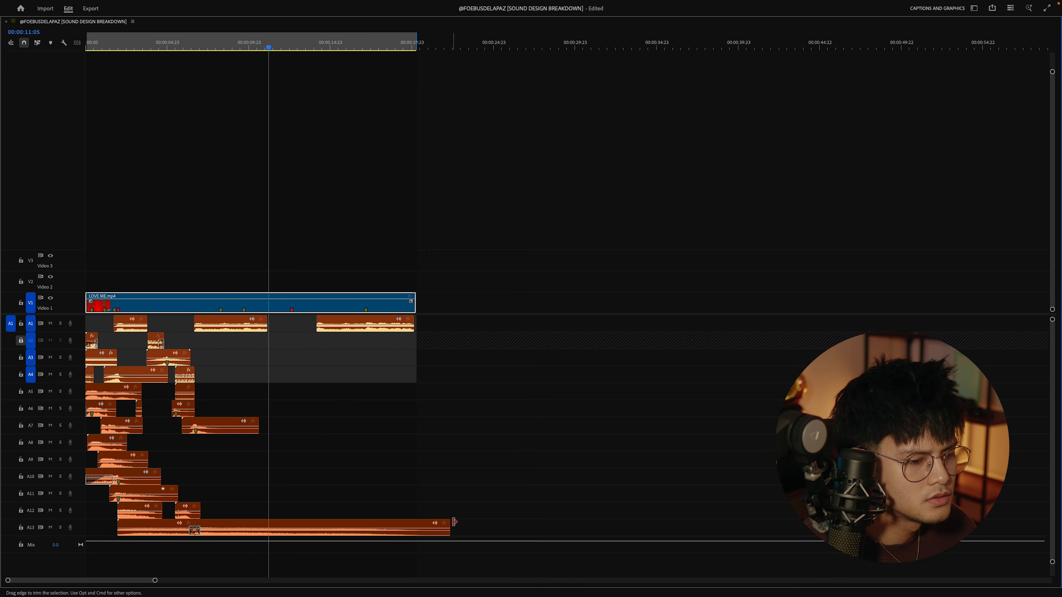
left_click_drag(453, 522, 278, 519)
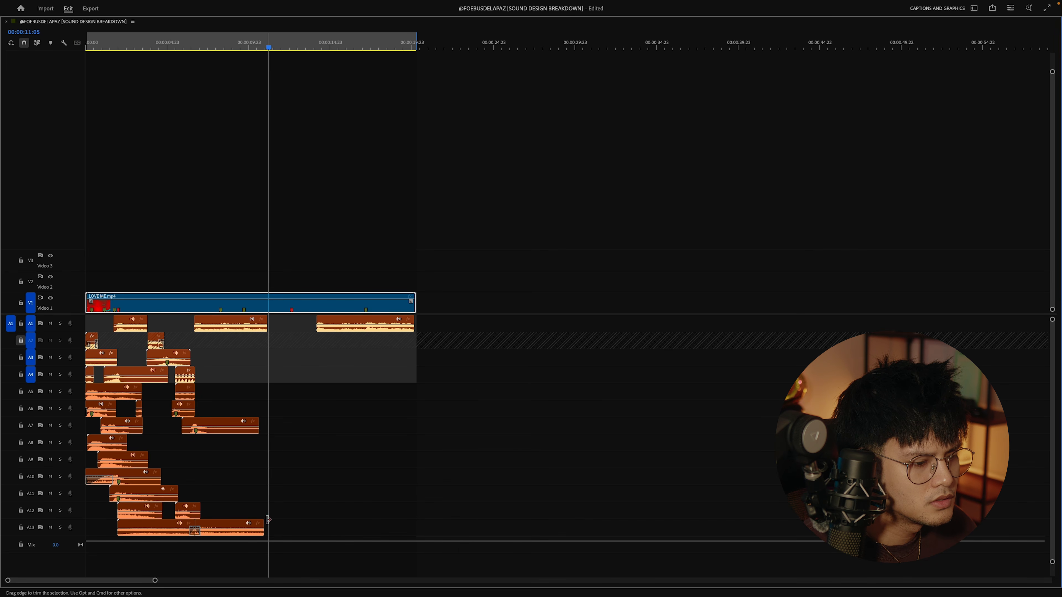
scroll(262, 509, "up", 5)
scroll(263, 510, "left", 5)
left_click(459, 524)
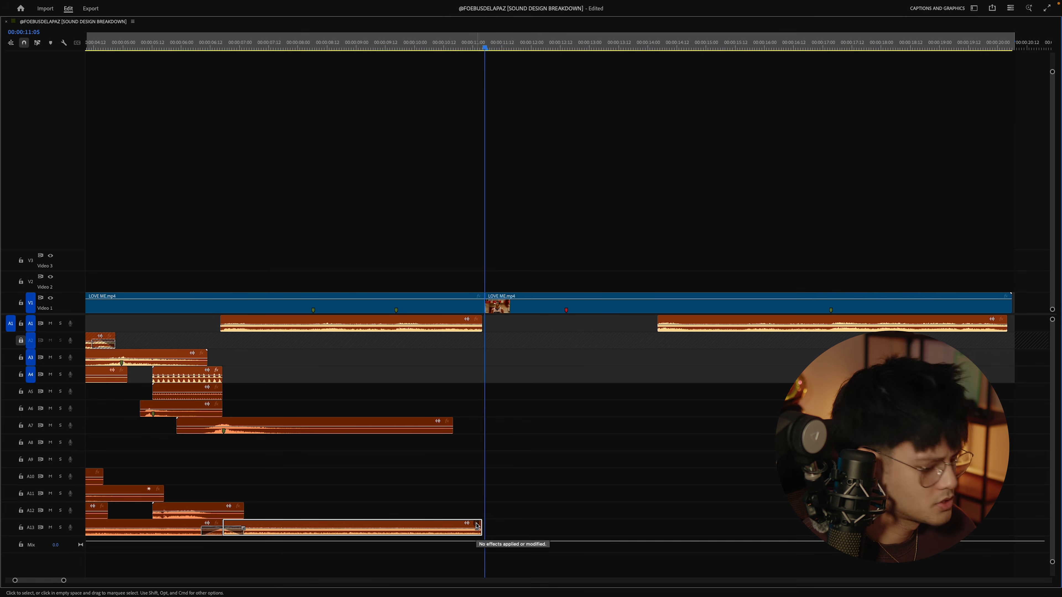
- Play the sequence from 00:00:05:20 to 00:00:11:13 to check the crowd layer against the volleyball and basketball shots
key("grave")
left_click(198, 464)
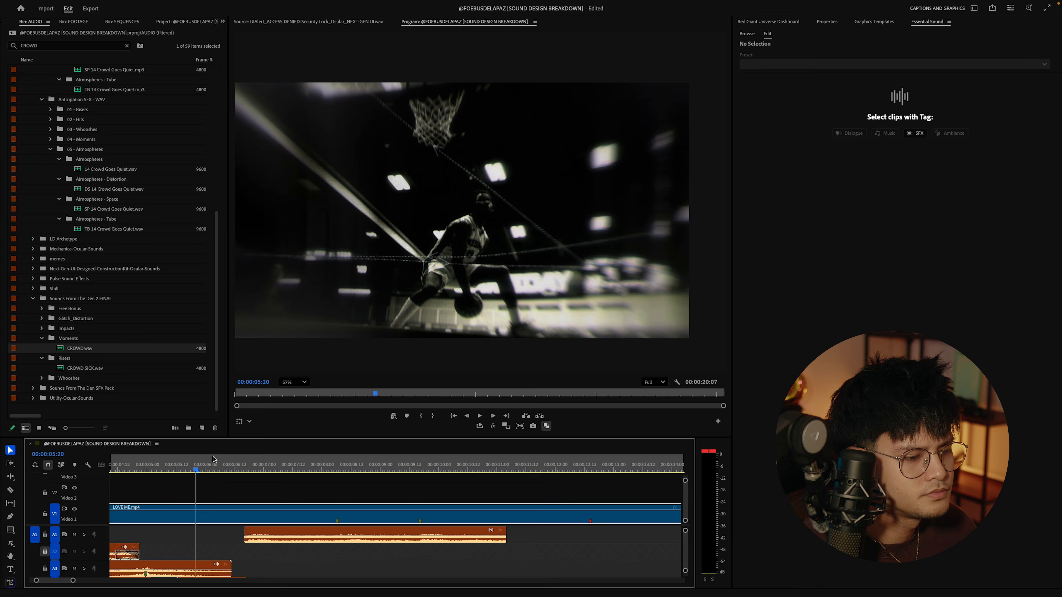
key("space")
scroll(342, 562, "down", 5)
scroll(393, 553, "down", 5)
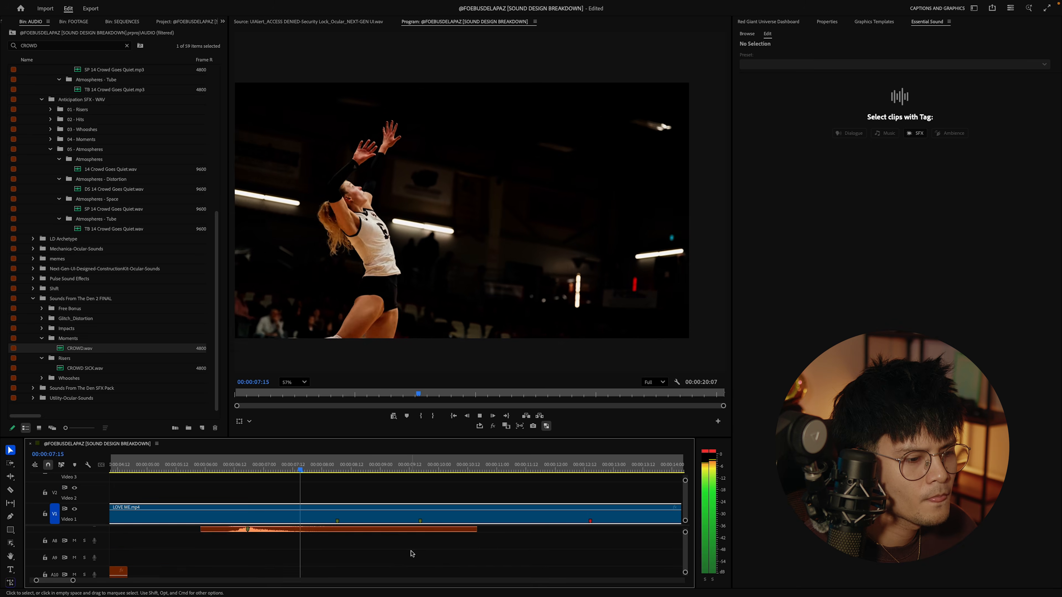
scroll(456, 557, "up", 5)
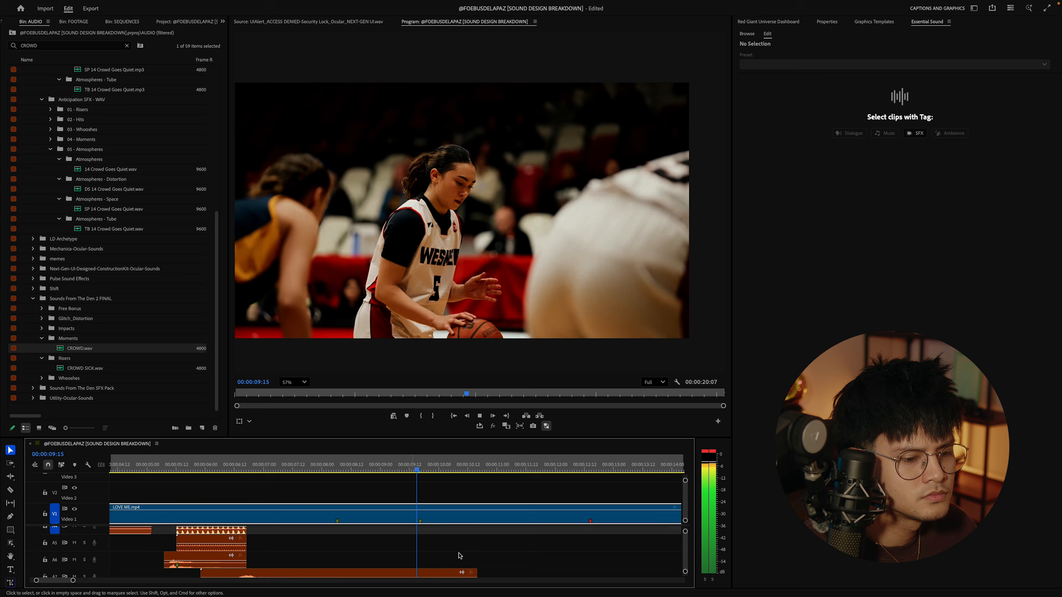
key("space")
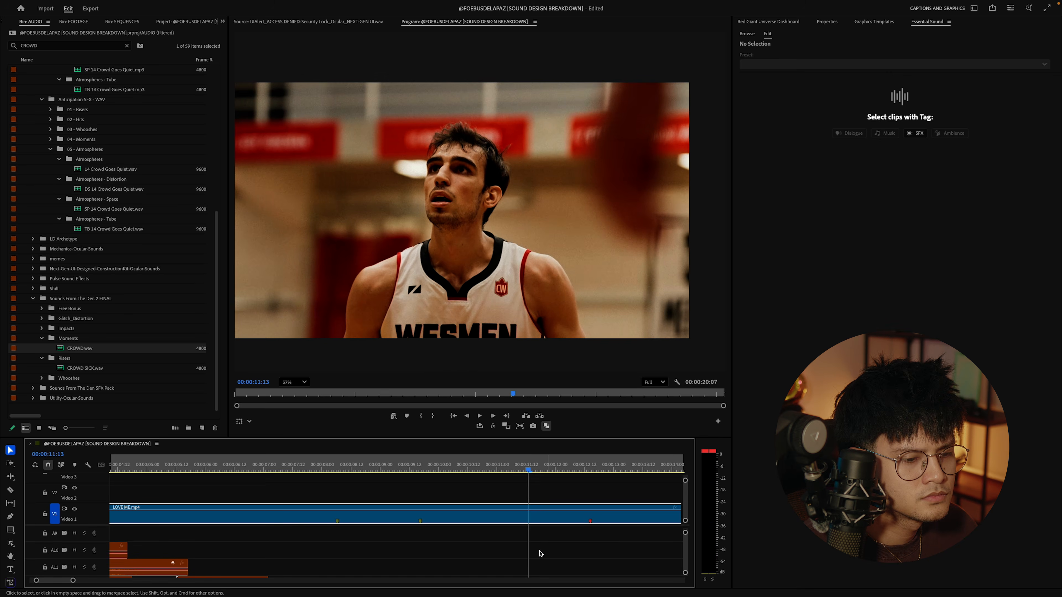
- Search the AUDIO bin for ANTICIPATION and place Anticipation.wav on A10 with its last marker aligned to 00:00:10:12
left_click(467, 465)
left_click(49, 45)
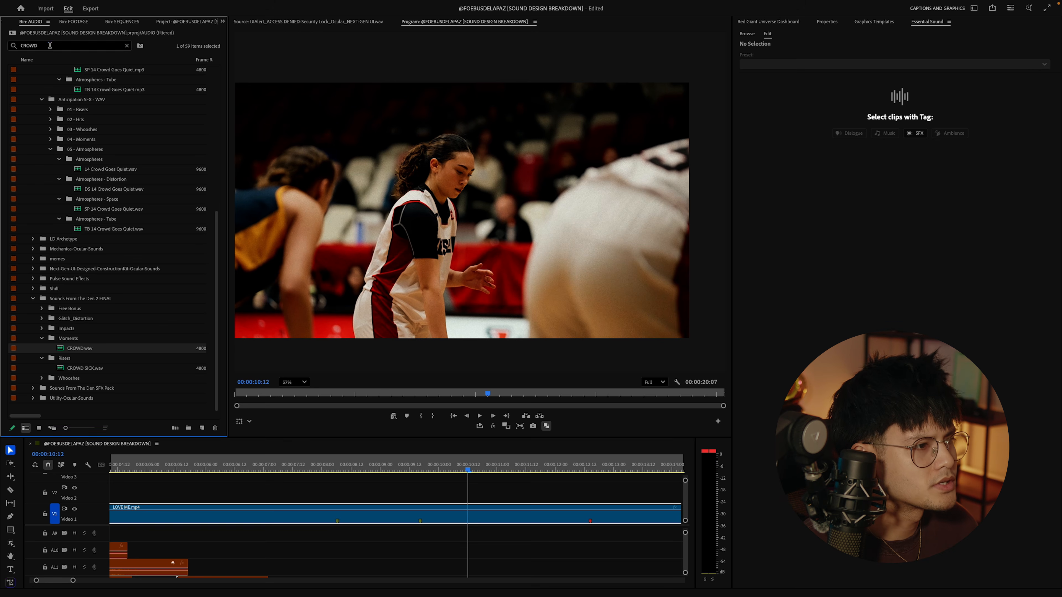
type("ANTIC")
scroll(79, 338, "down", 20)
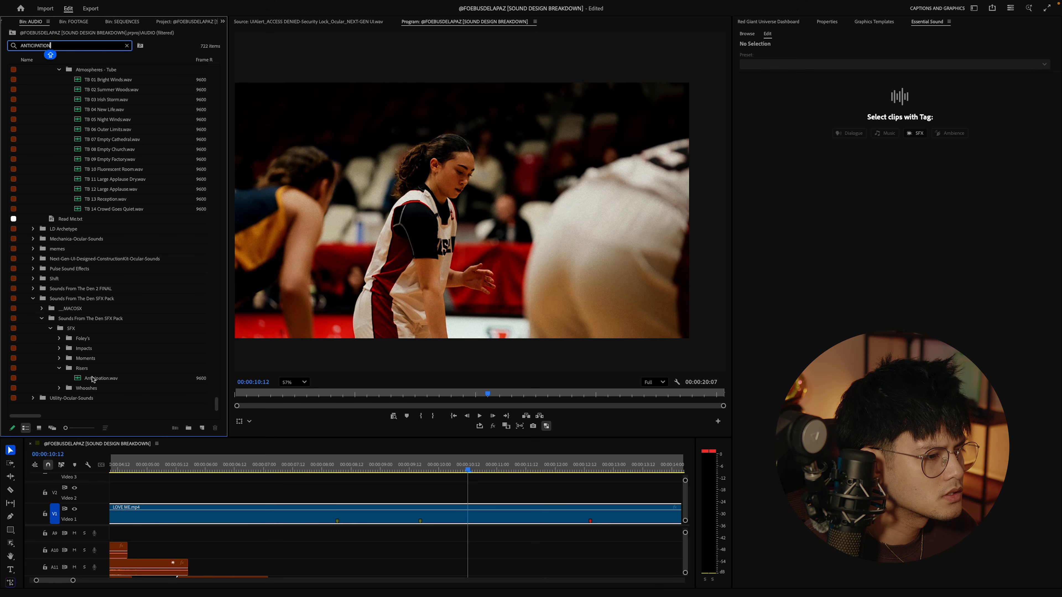
double_click(93, 379)
left_click_drag(443, 591, 221, 552)
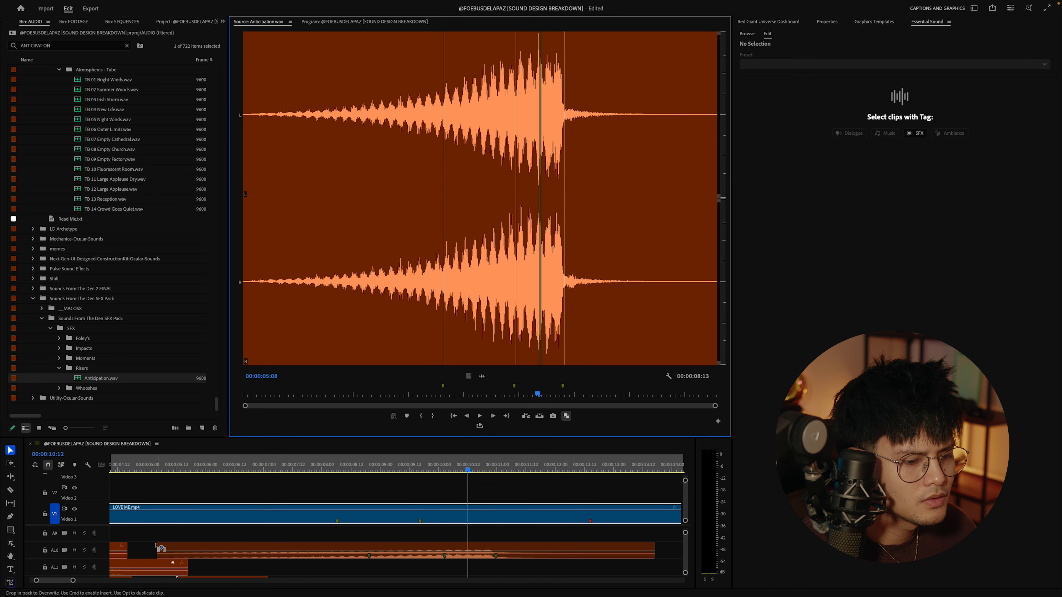
left_click_drag(130, 546, 131, 547)
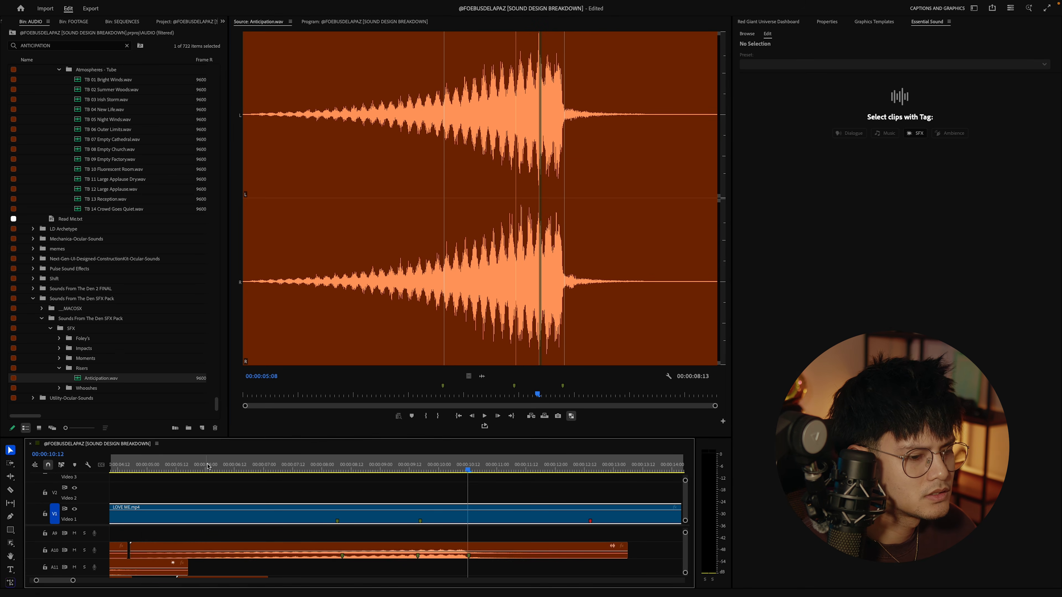
- Replay the sequence from about 00:00:06:00 and shift the Anticipation.wav clip so its last marker meets 00:00:11:04
left_click(209, 466)
key("space")
scroll(464, 542, "down", 5)
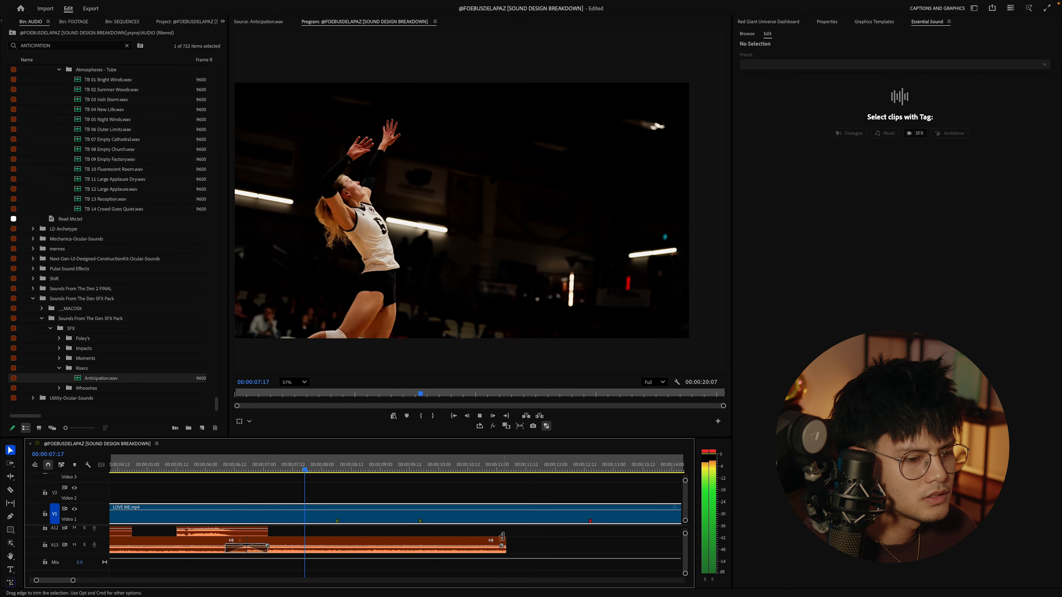
key("grave")
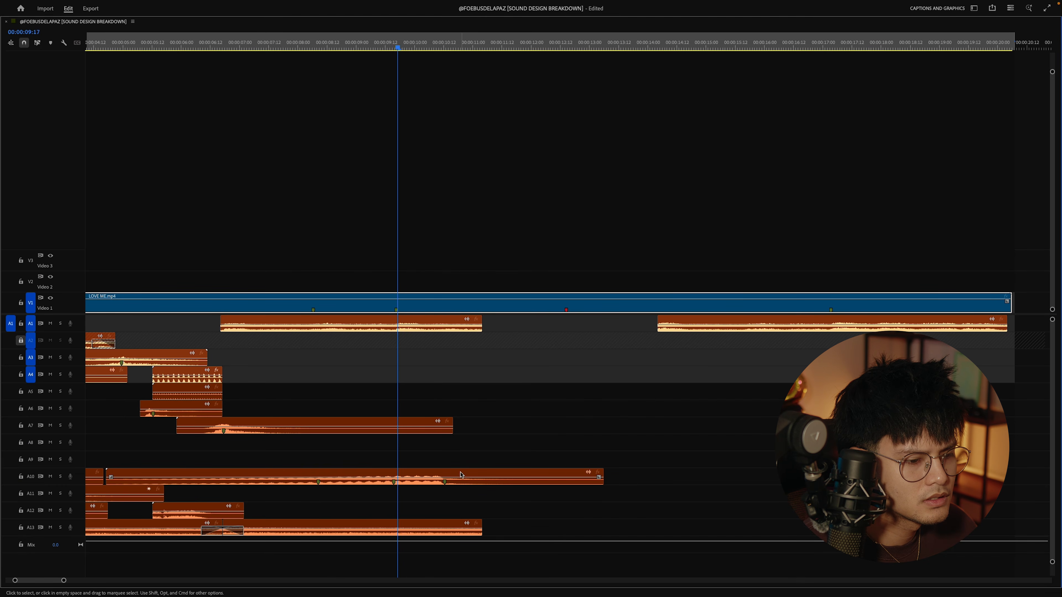
key("grave")
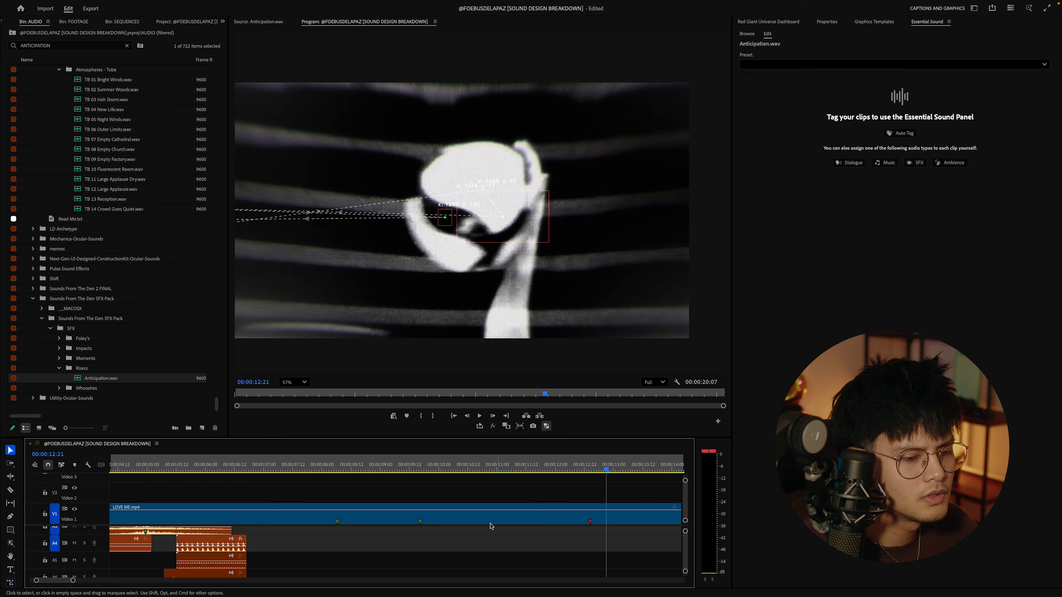
- Search the AUDIO bin for HIT TO SLO and place Hit To Slo-Mo.wav on A9 with its impact marker at 00:00:11:04
type("HIT TO SLO")
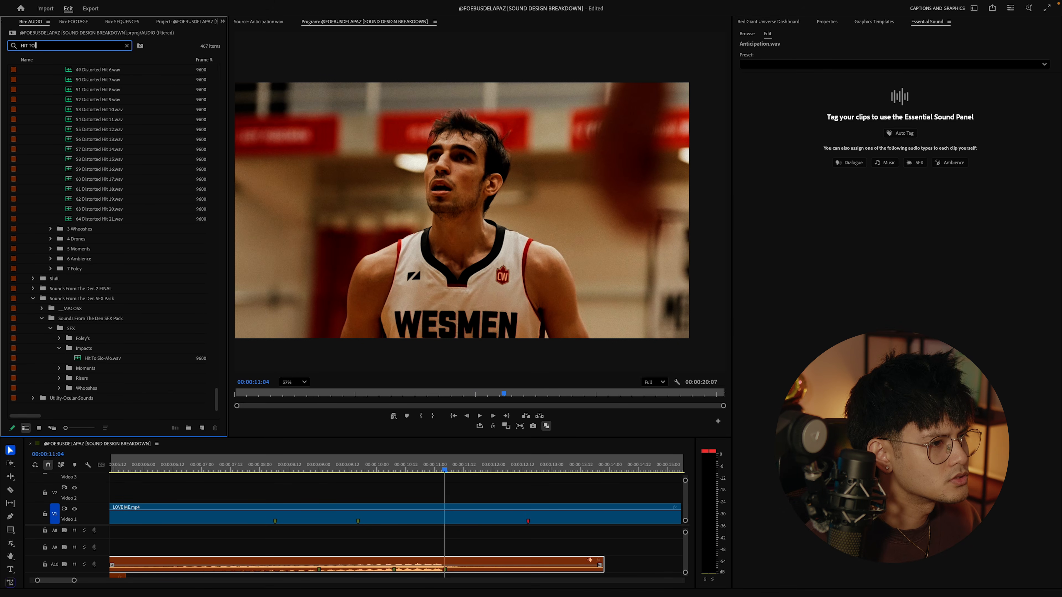
double_click(99, 309)
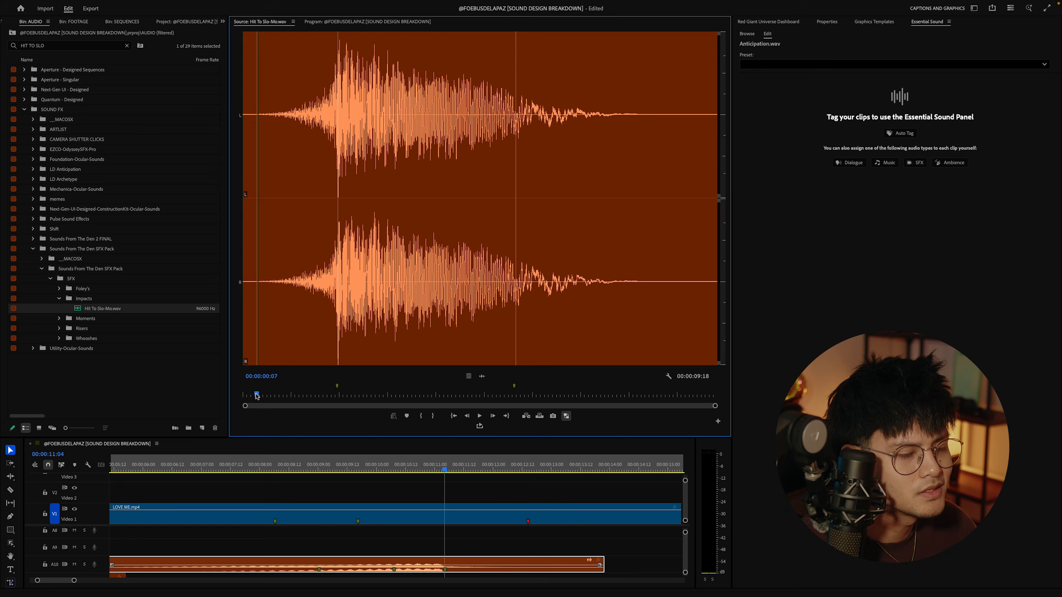
left_click_drag(259, 396, 315, 551)
- Play soloed tracks A9 and A10 from 00:00:09:19 through the basketball player shot, and review the result full screen
scroll(432, 555, "down", 1)
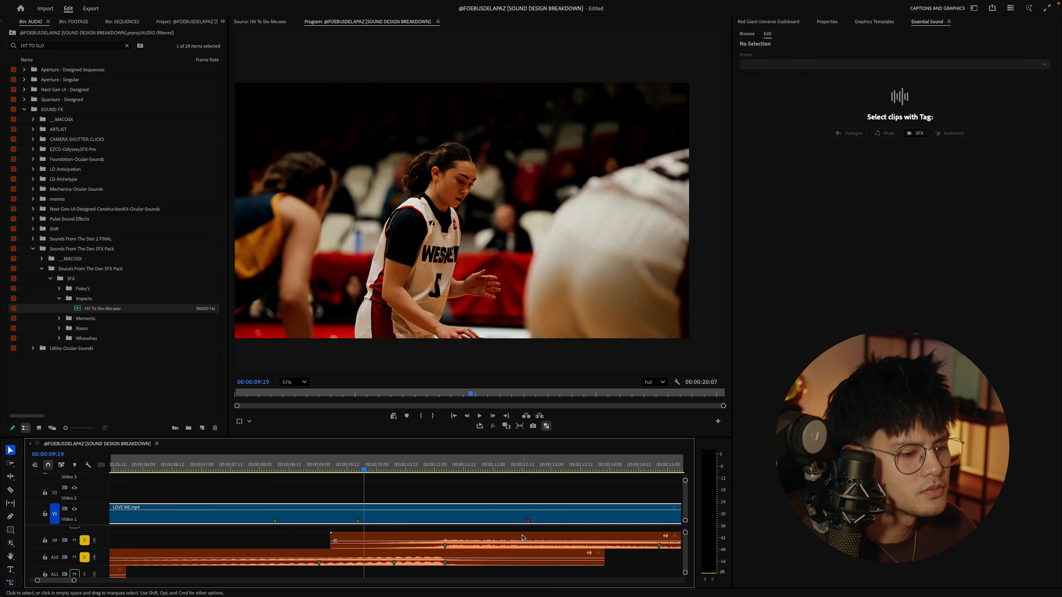
key("space")
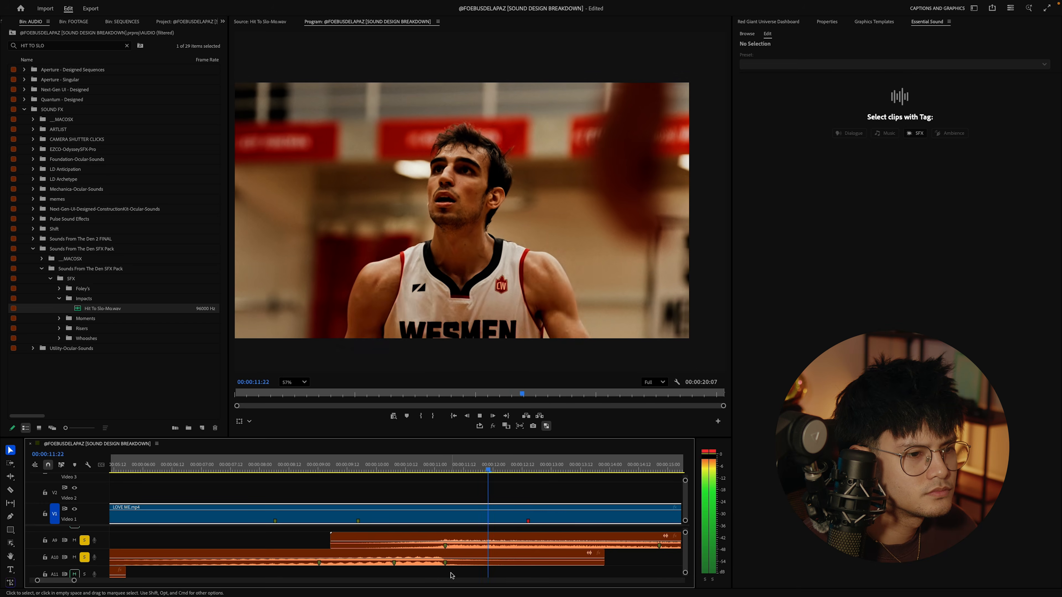
key("space")
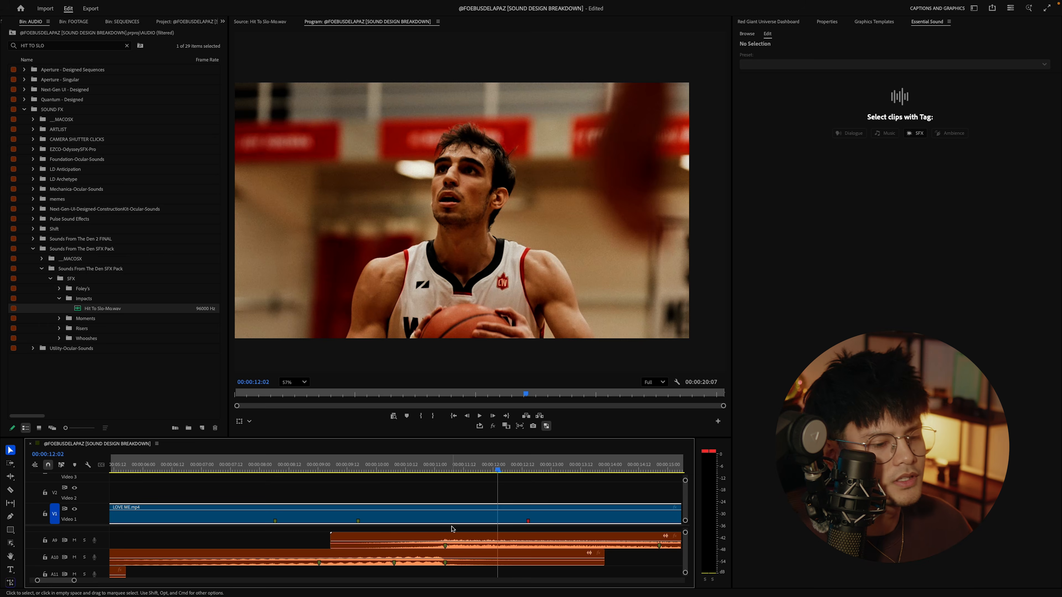
key("space")
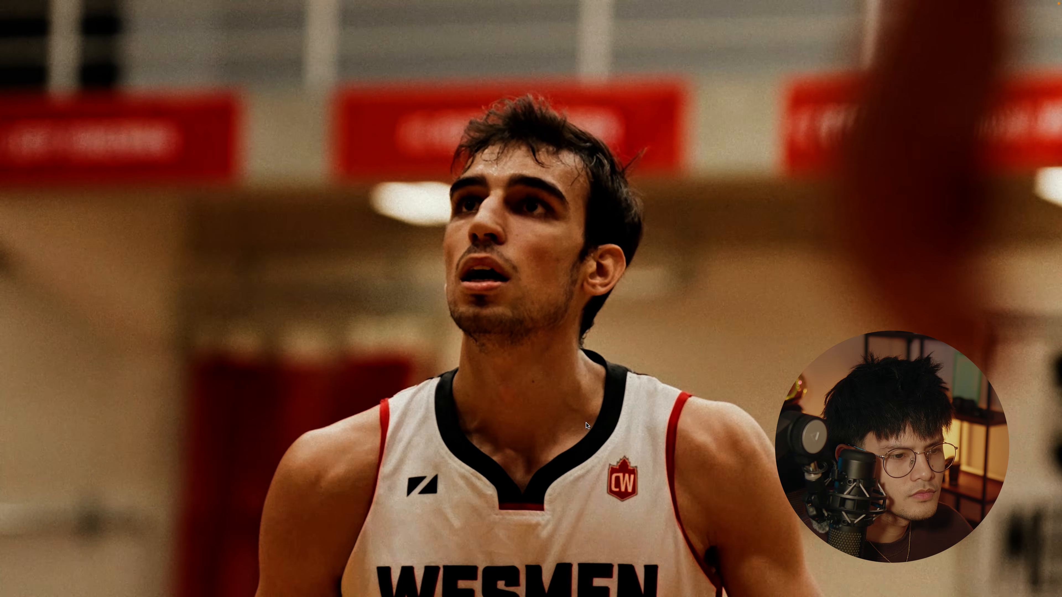
key("ctrl+`")
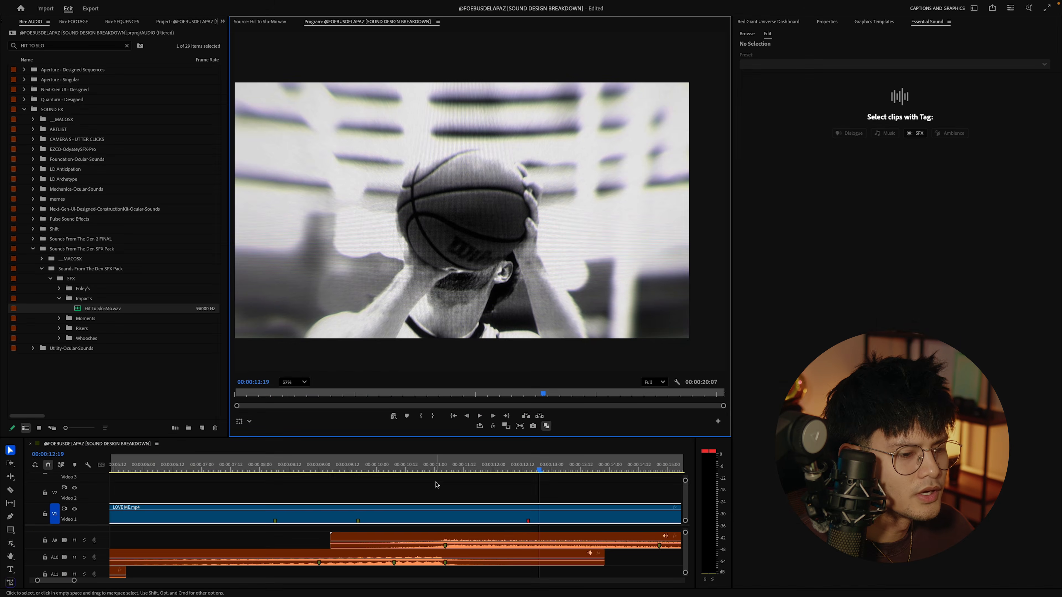
- Replay the transition into the basketball player shot from about 00:00:10:05 and 00:00:10:16, checking the layers across all audio tracks
left_click(388, 465)
key("space")
scroll(510, 540, "down", 4)
scroll(512, 540, "up", 6)
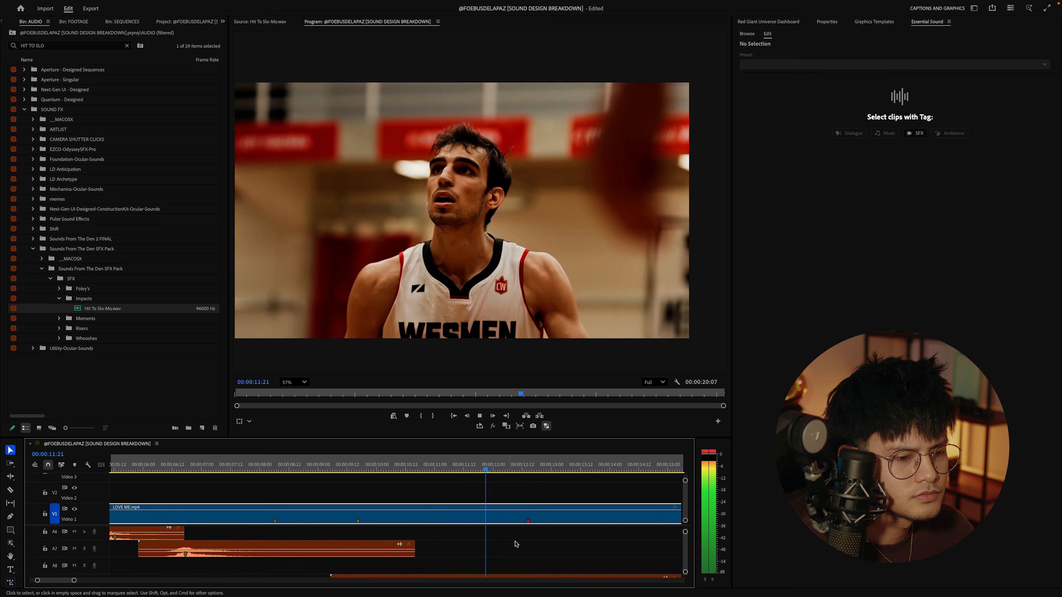
scroll(515, 544, "down", 5)
left_click(416, 469)
key("space")
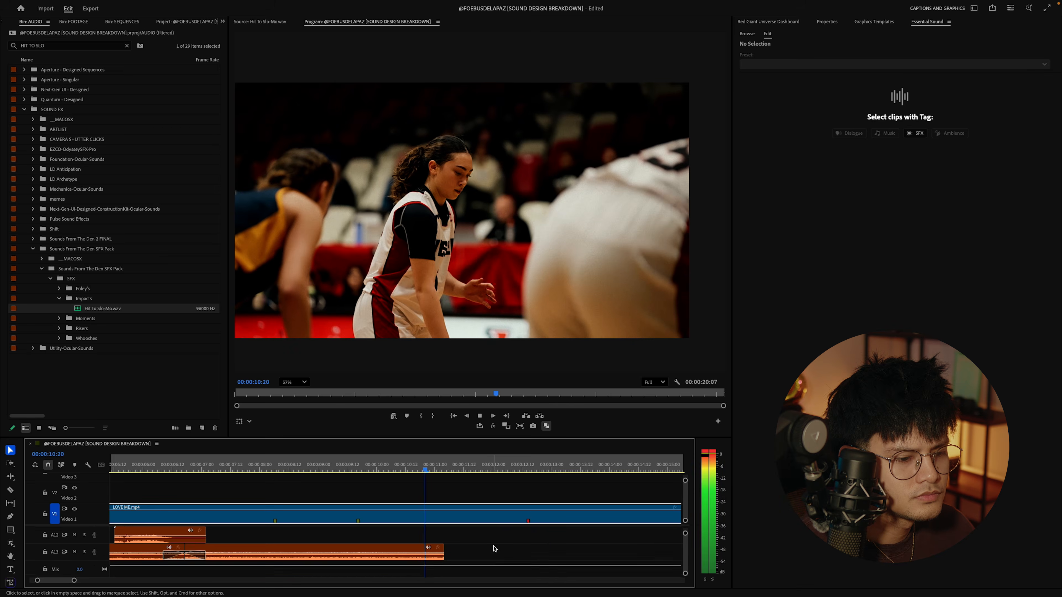
scroll(528, 557, "down", 2)
key("grave")
key("grave")
- Set the playhead to 00:00:12:13, where the player raises the ball, and search the AUDIO bin for ENERGY
mouse_move(530, 472)
left_mouse_down()
mouse_move(505, 472)
mouse_move(526, 466)
left_mouse_up()
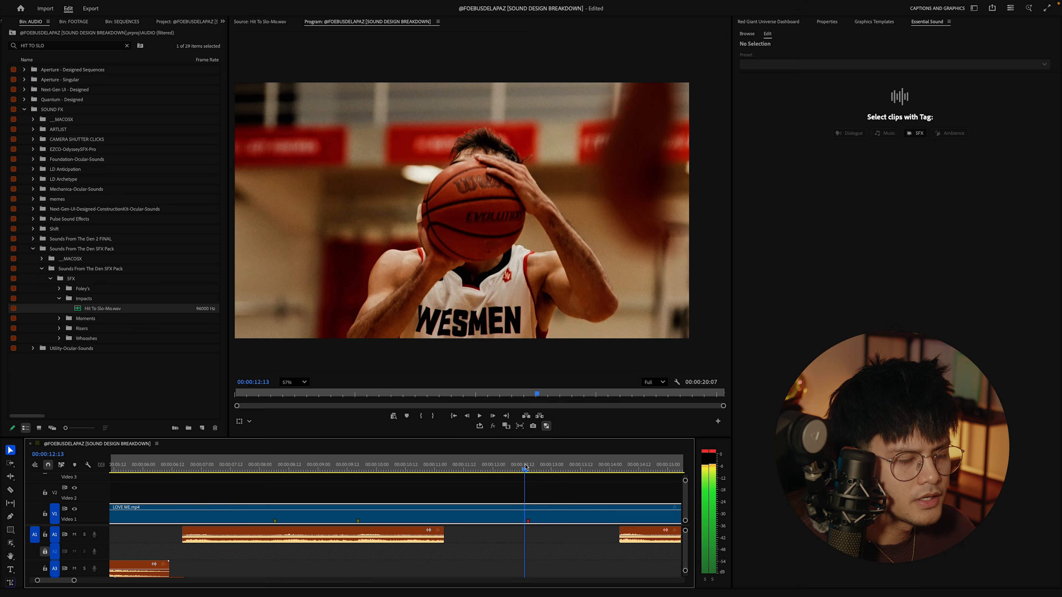
left_click(44, 45)
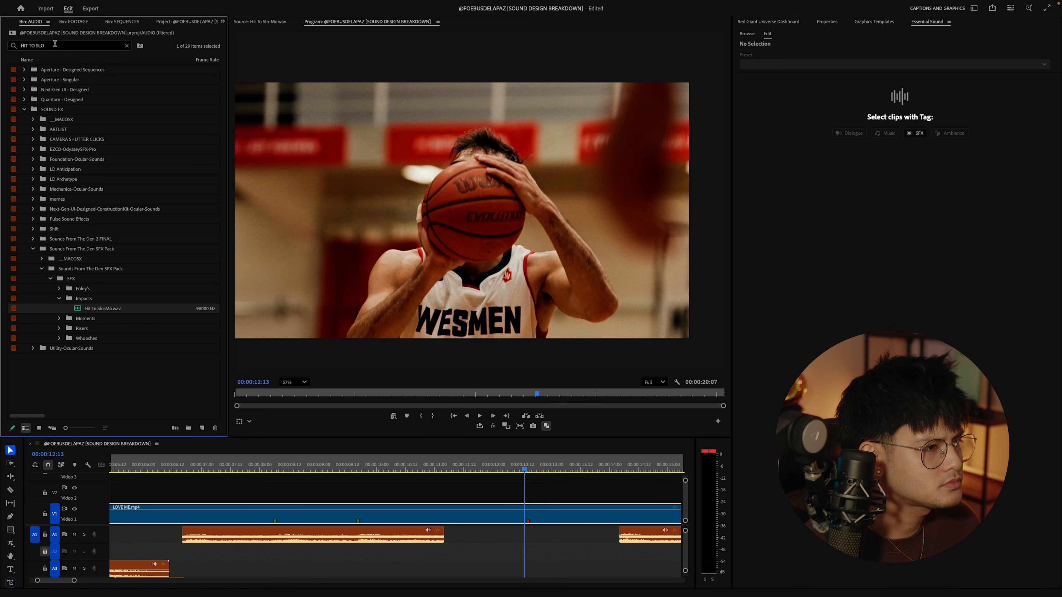
key("BackSpace")
key("BackSpace")
type("ENERG")
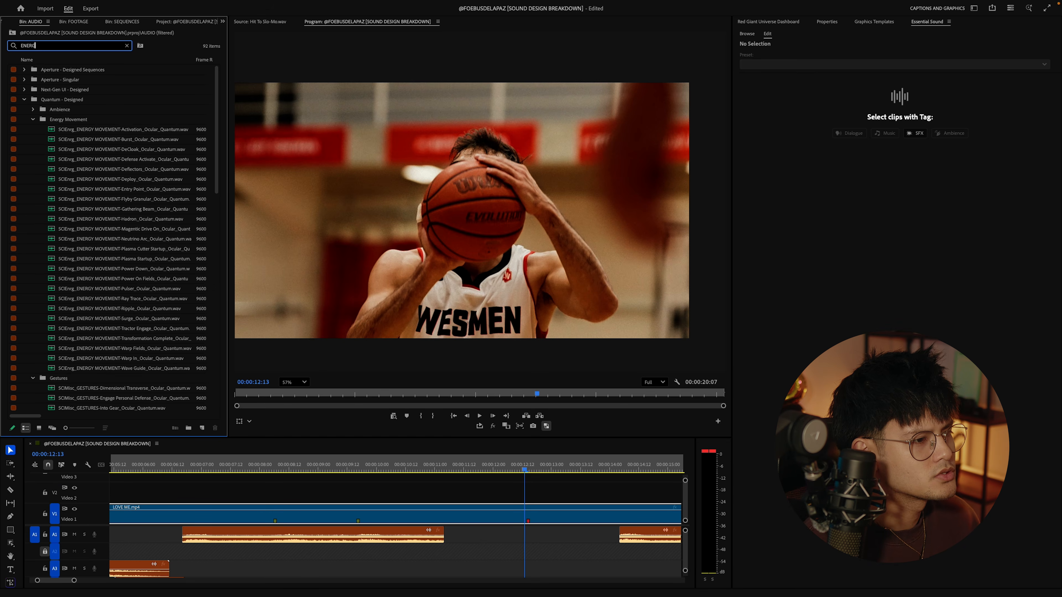
- Audition the ENERGY MOVEMENT sounds Defense Activate, Entry Point and Flyby Granular in the source
double_click(99, 161)
key("space")
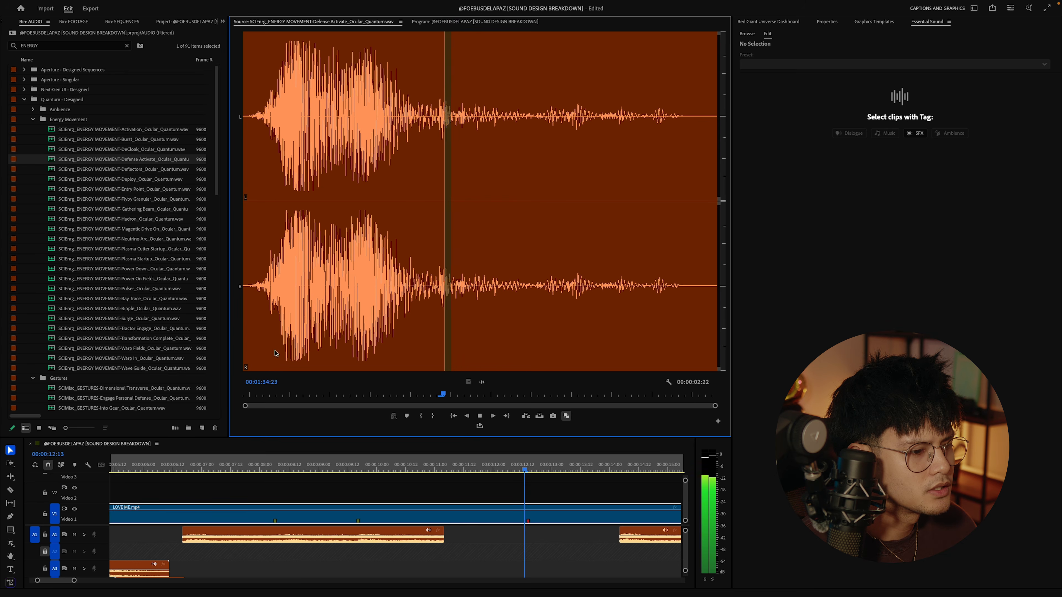
double_click(124, 189)
key("space")
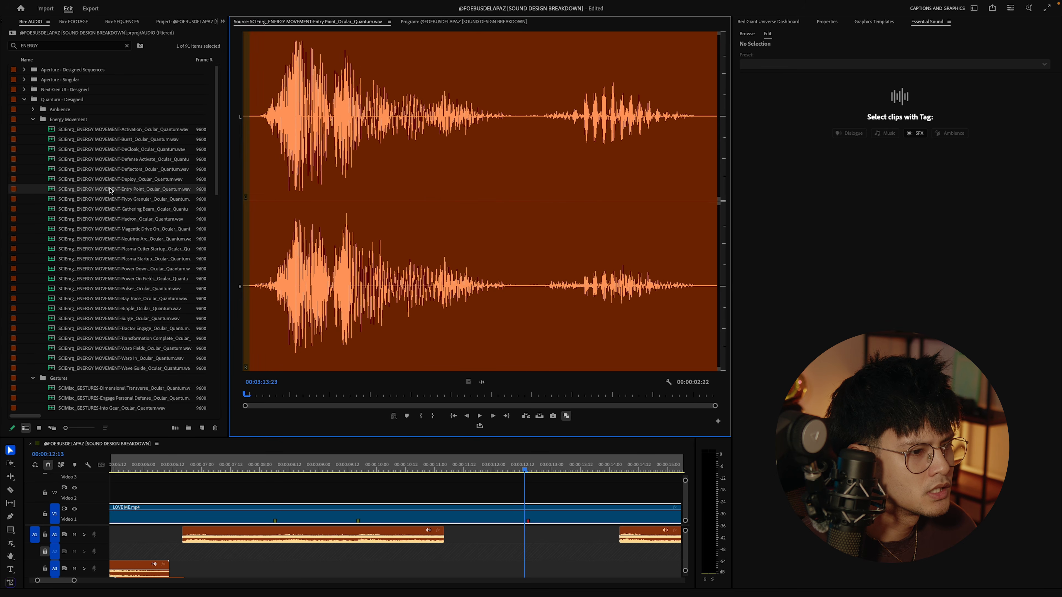
double_click(125, 199)
key("space")
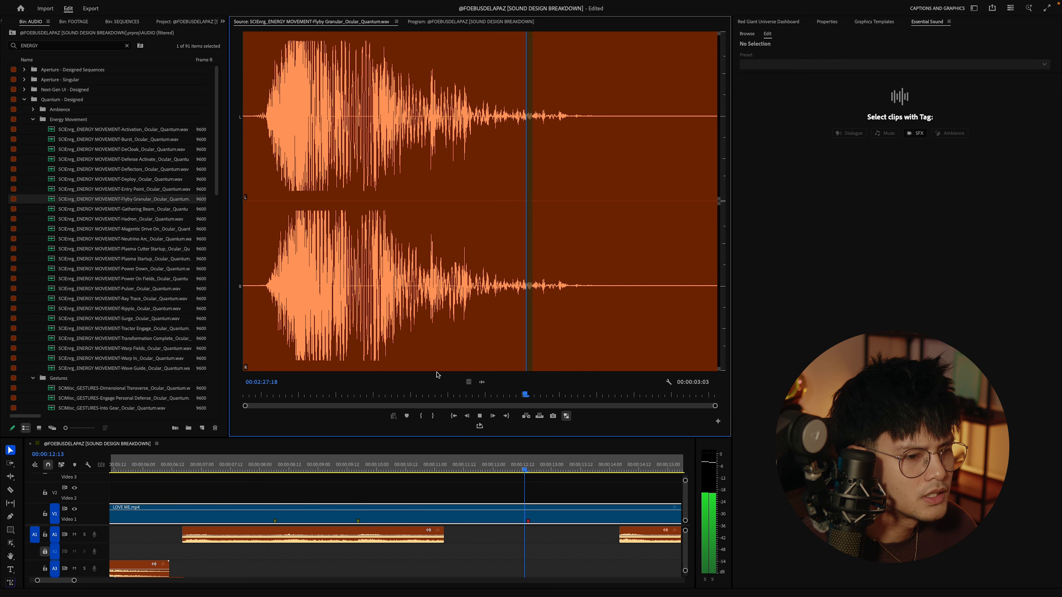
- Place the ENERGY MOVEMENT-Flyby Granular sound on track A3 just before the marker at the ball raise, and play it back
left_click_drag(557, 543, 509, 561)
key("space")
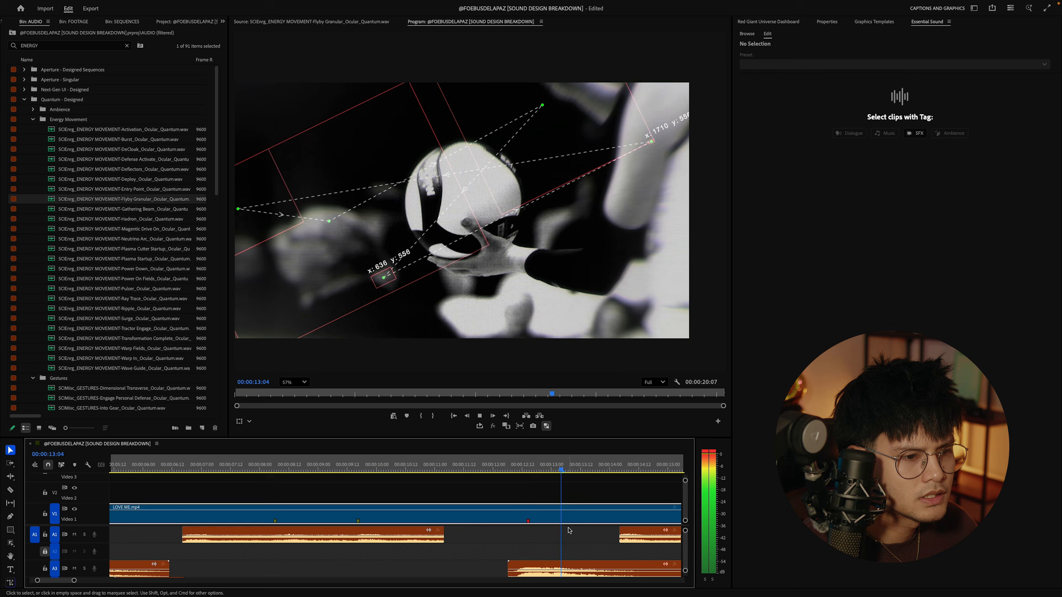
key("space")
scroll(594, 548, "down", 2)
left_click(499, 481)
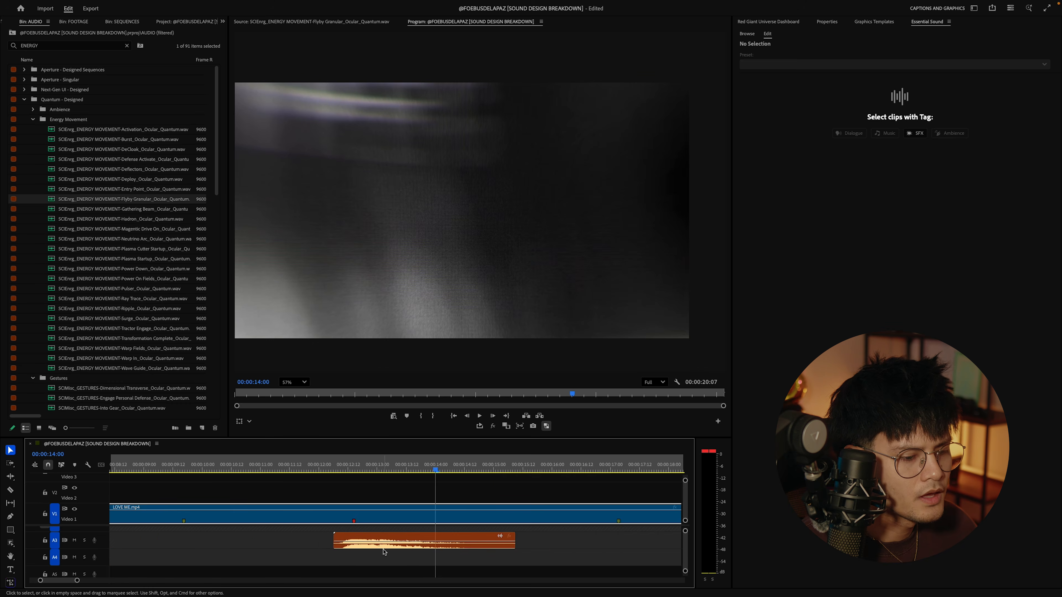
- Duplicate the 29 Ticker Fast.wav clip from the volleyball player section to 00:00:12:14 on track A5
scroll(378, 551, "left", 4)
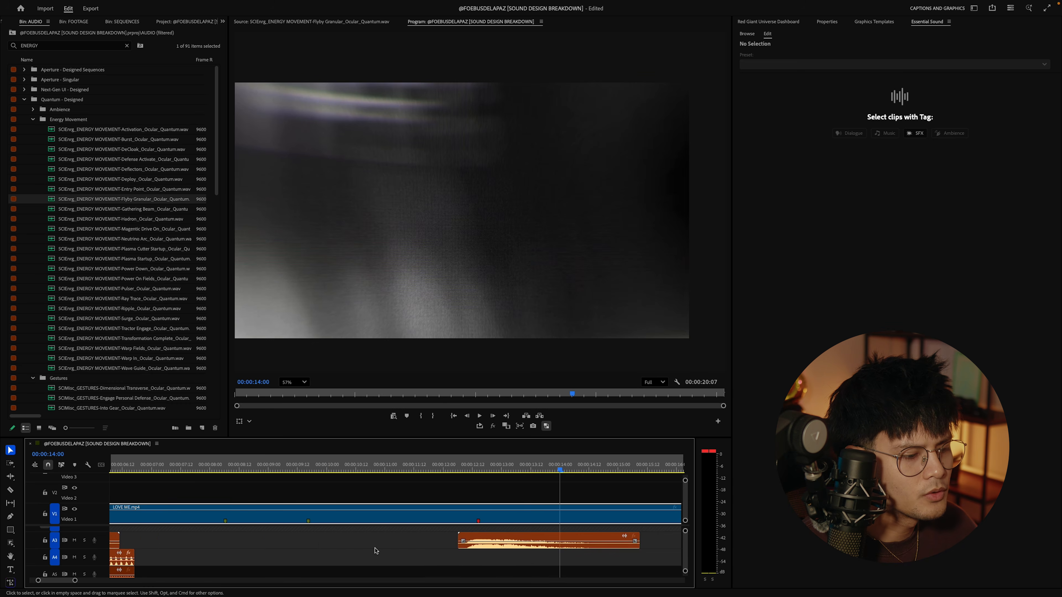
key("minus")
key("minus")
key("equal")
key("equal")
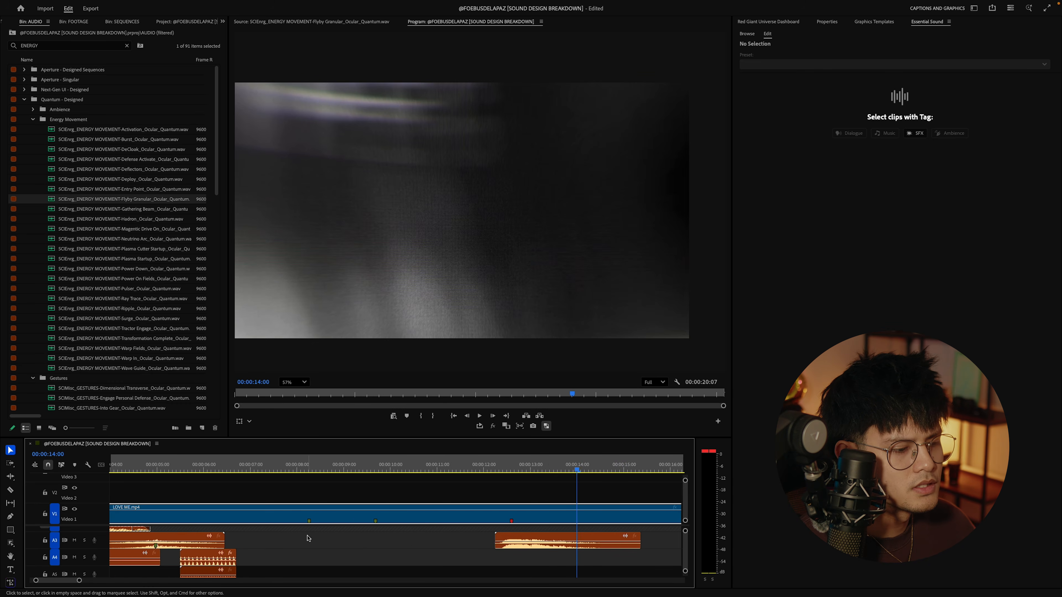
left_click(122, 461)
key("space")
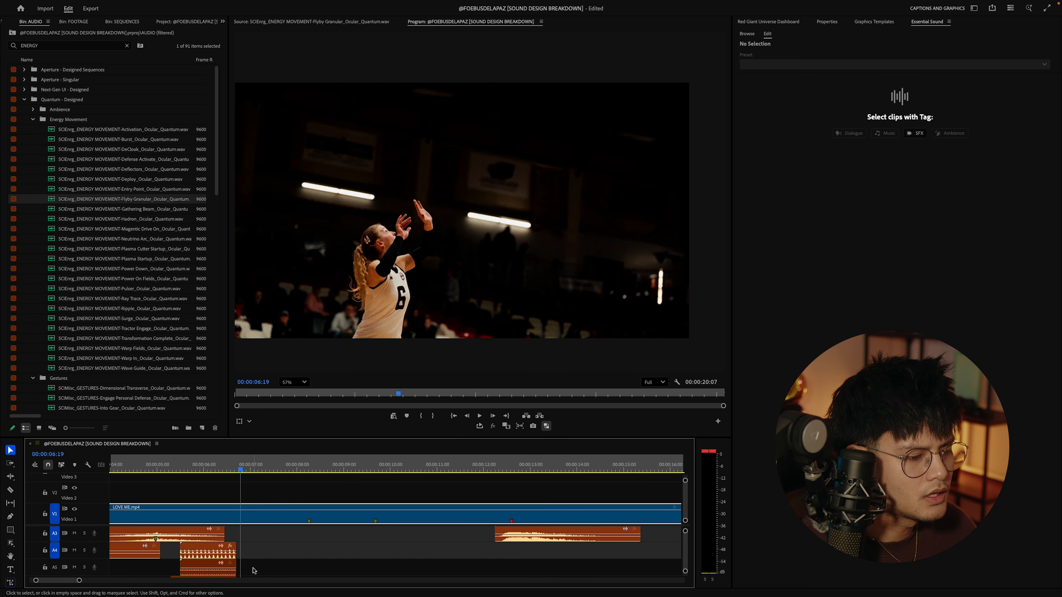
left_click(229, 564)
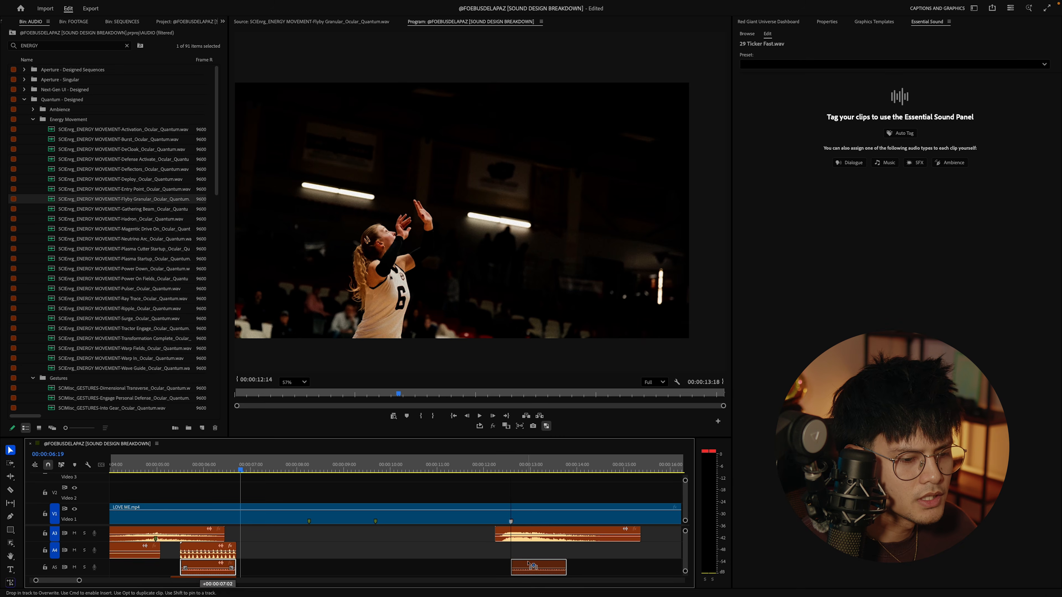
left_click(511, 465)
left_click(520, 508)
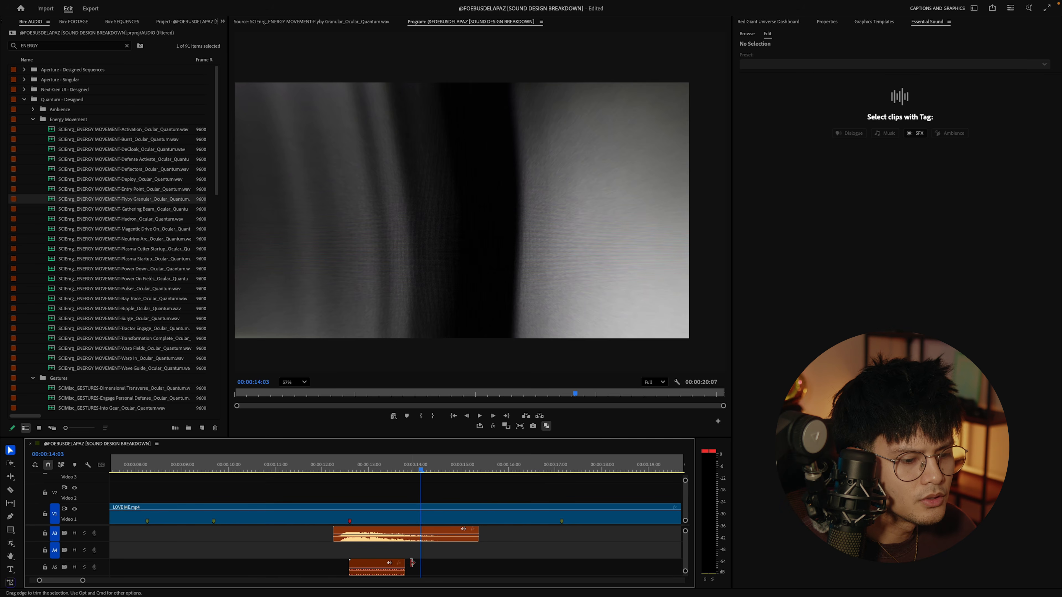
- Extend the end of the copied ticker clip on A5 to about 00:00:14:03 and play from the marker
left_click_drag(413, 563, 425, 564)
left_click(349, 468)
key("space")
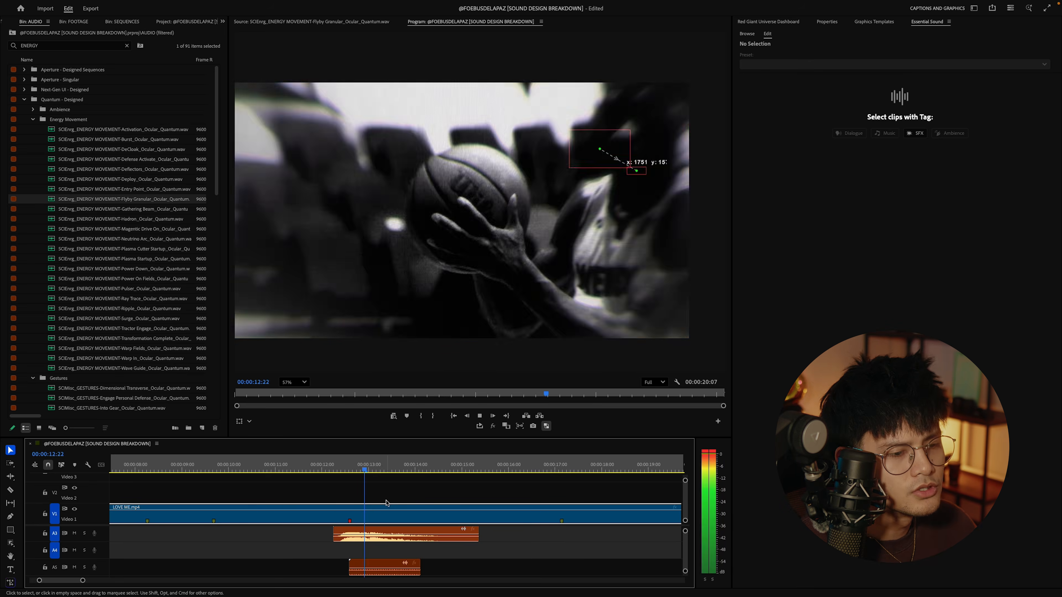
key("space")
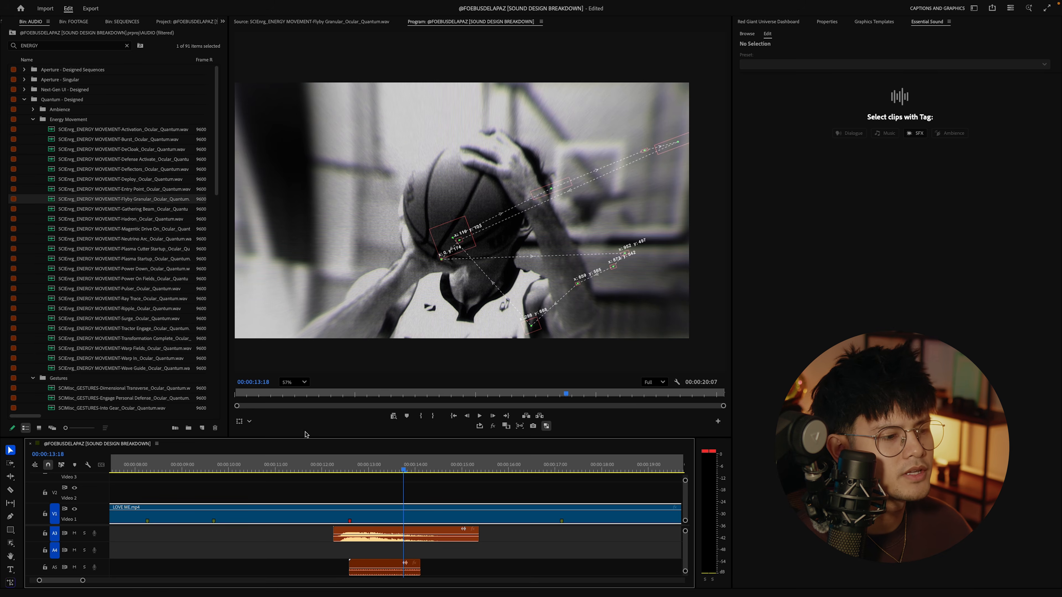
- Audition the ENERGY MOVEMENT-Power Down sound in the source and search the AUDIO bin for SCAN
double_click(126, 269)
scroll(164, 258, "down", 1)
left_click(51, 46)
type("sca")
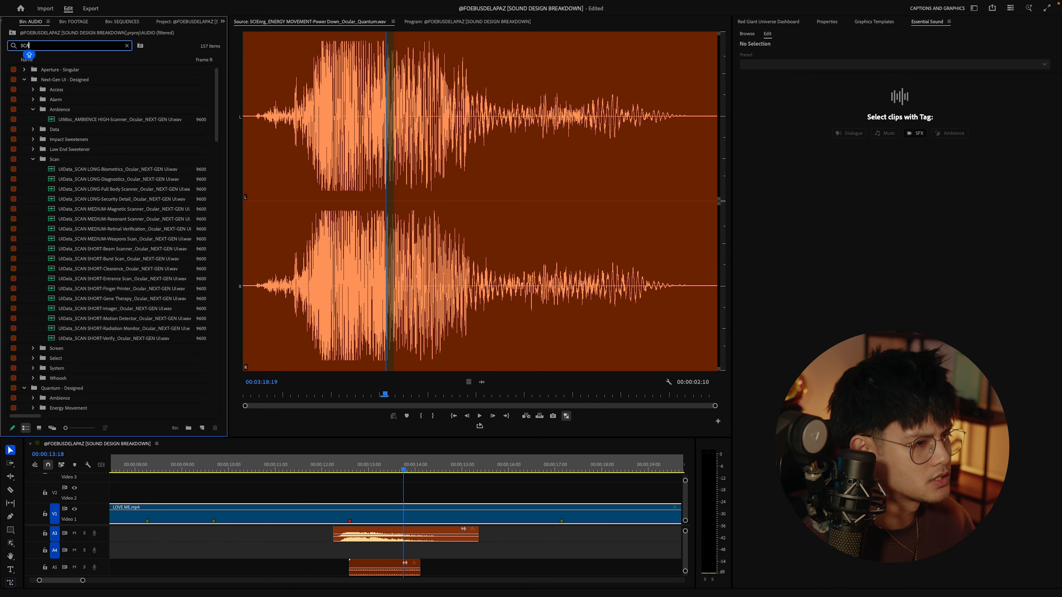
- Audition the SCAN SHORT sounds Gene Therapy, Finger Printer and Radiation Monitor in the source
double_click(122, 298)
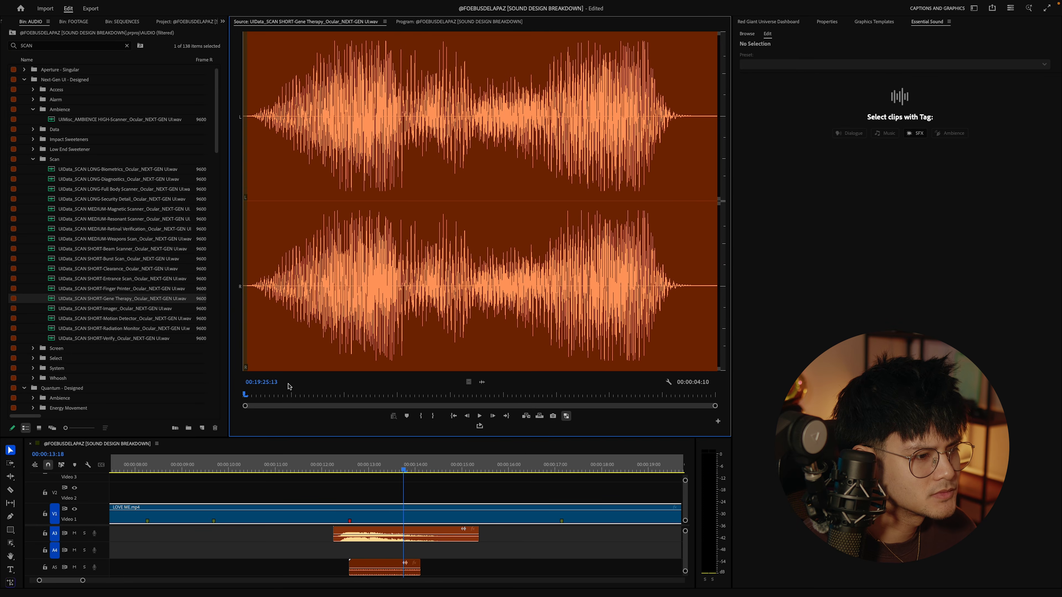
double_click(120, 289)
key("space")
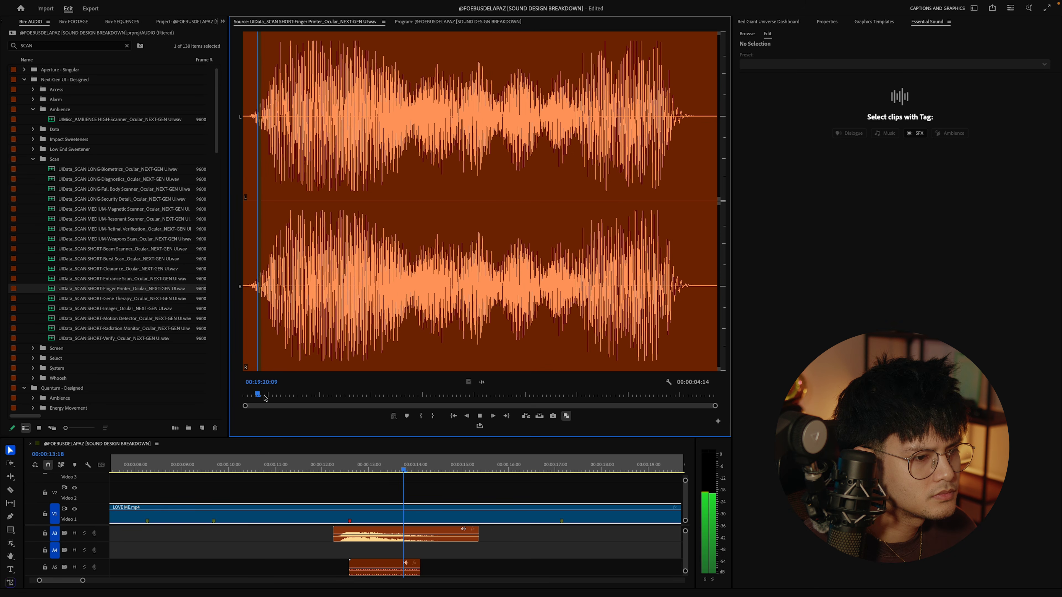
key("space")
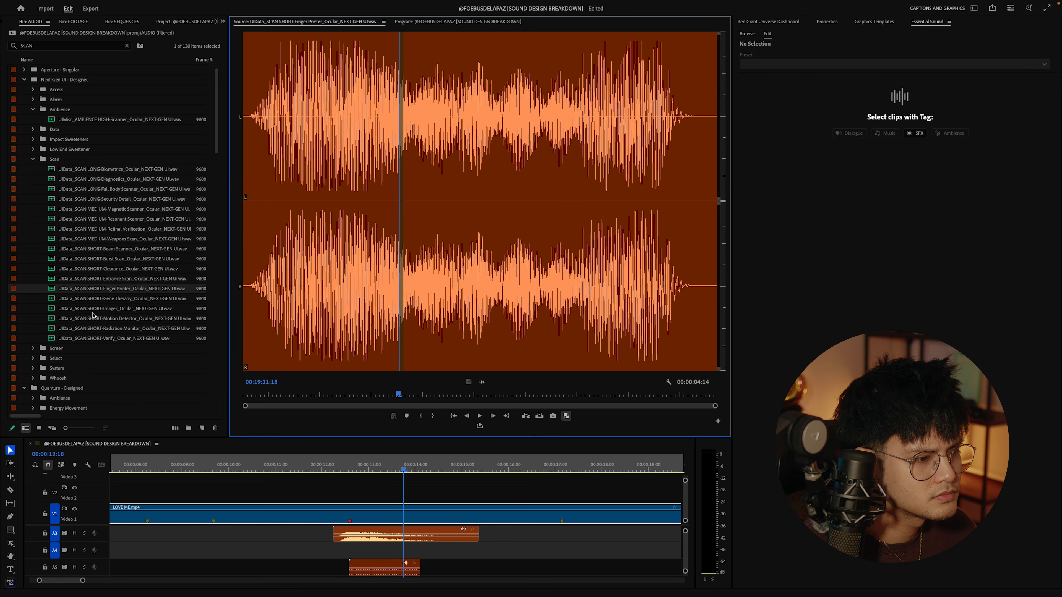
double_click(126, 328)
key("space")
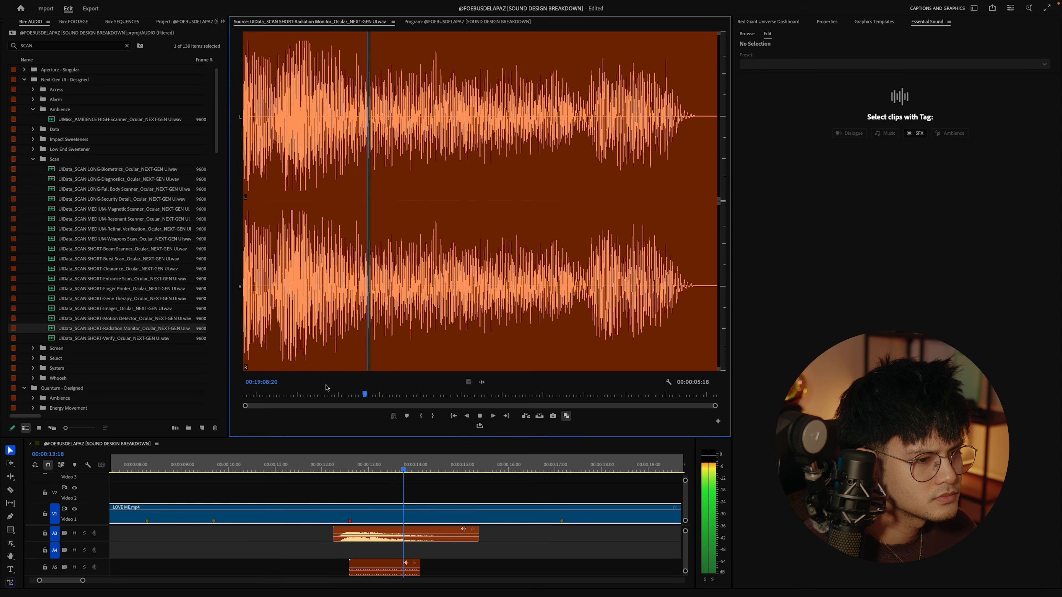
key("space")
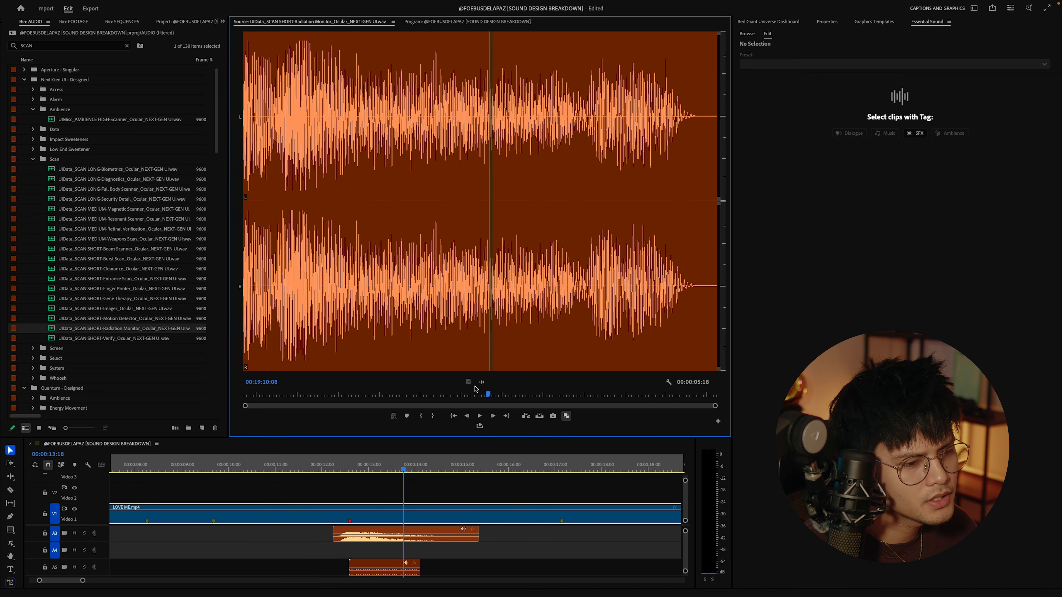
- Place the SCAN SHORT-Radiation Monitor sound on track A4 at the red ball-raise marker, and play through it
left_click_drag(420, 485, 351, 552)
left_click(334, 469)
key("space")
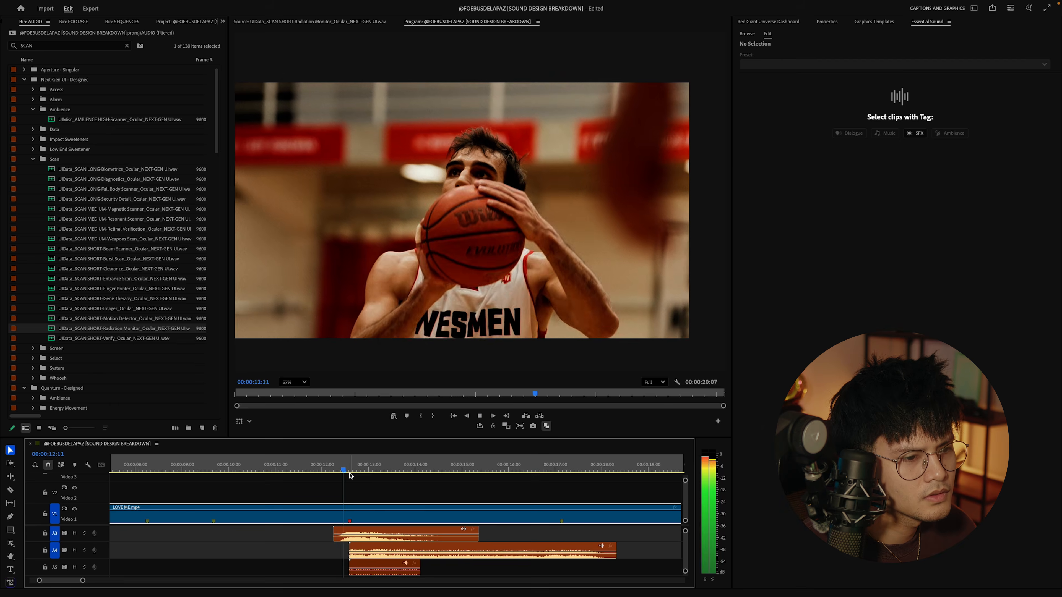
left_click(350, 468)
key("space")
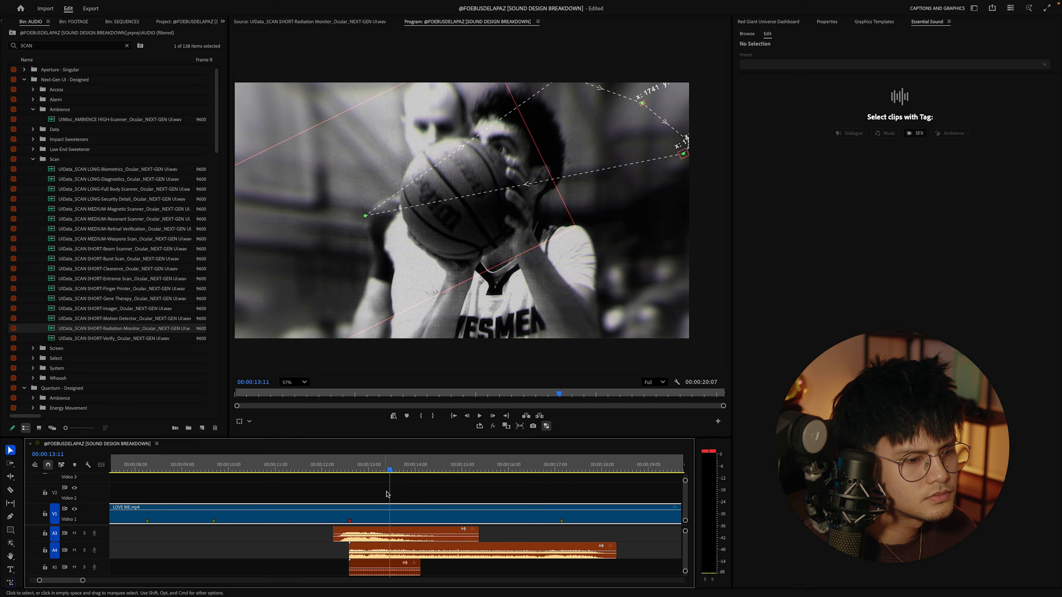
- Cut the Radiation Monitor clip on A4 to end at 00:00:13:14, delete the remainder, and replay the section
left_click(403, 552)
key("Delete")
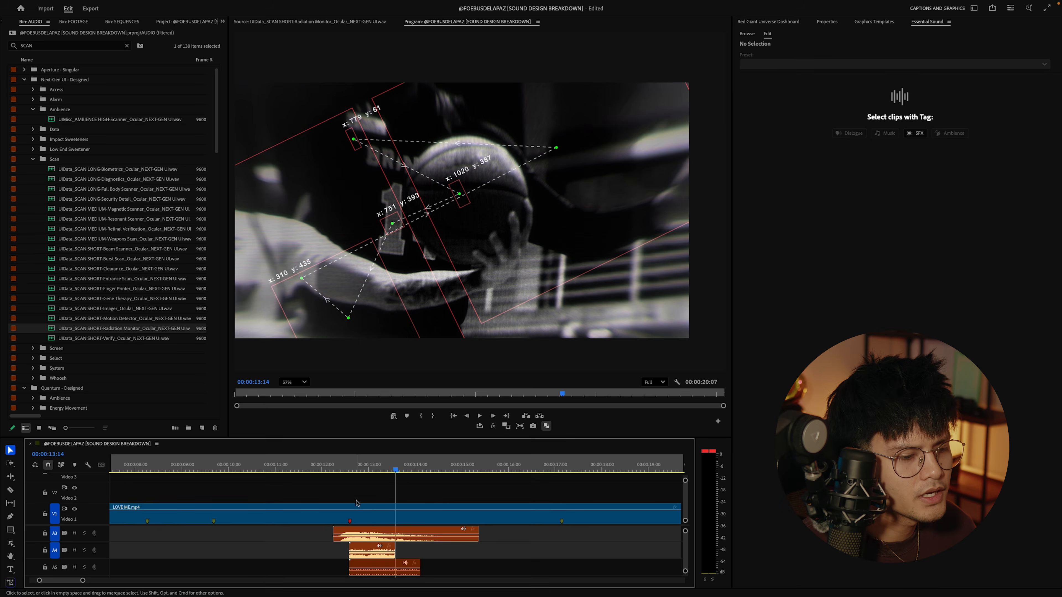
left_click(341, 468)
key("space")
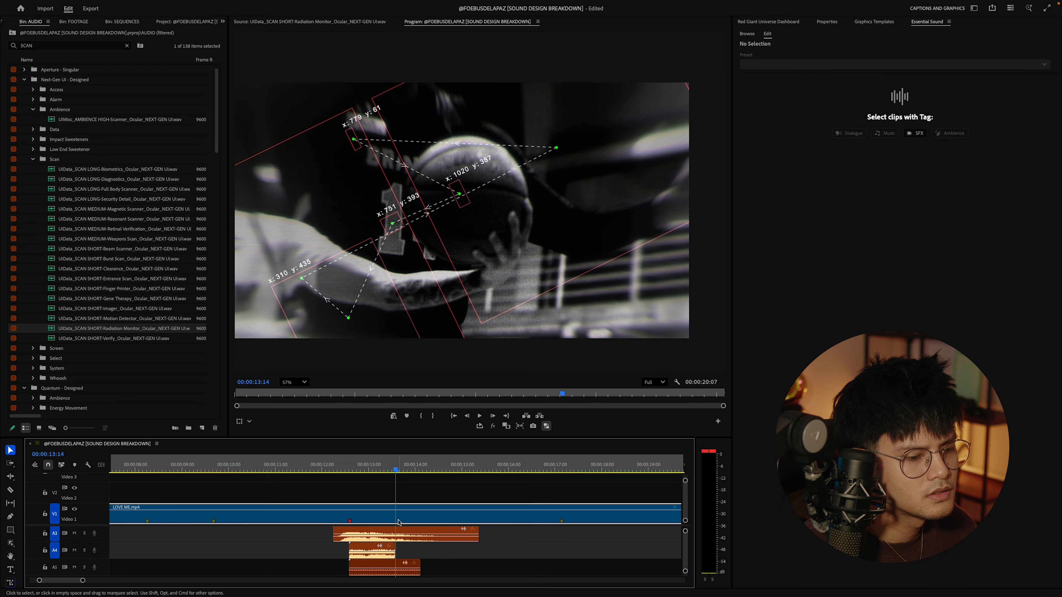
key("space")
- Audition the SCAN SHORT-Verify sound in the source and search the AUDIO bin for DATA
left_click(103, 340)
double_click(103, 339)
key("space")
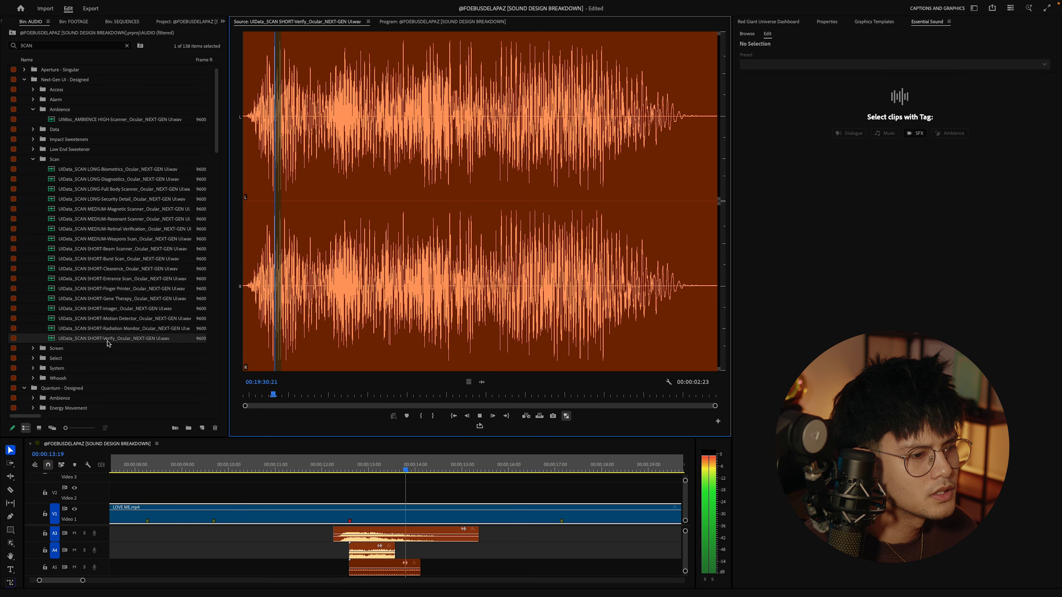
key("space")
double_click(47, 45)
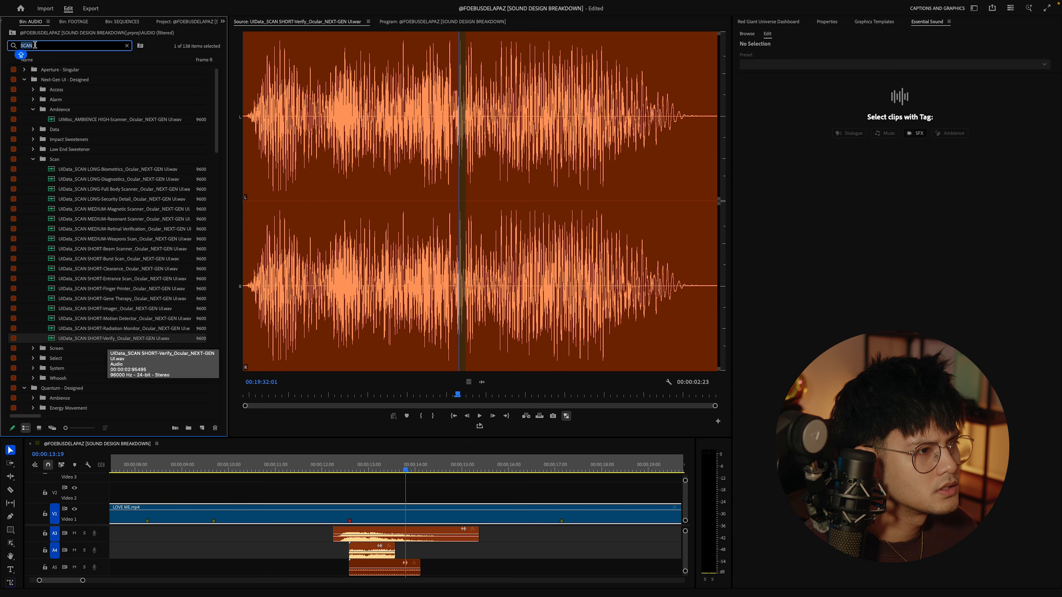
type("DATA")
- Audition the ACCESS DENIED-Security Lock, DATA DISPLAY-Granular Data Visual and DATA DISPLAY-Maps sounds in the source
double_click(95, 100)
key("space")
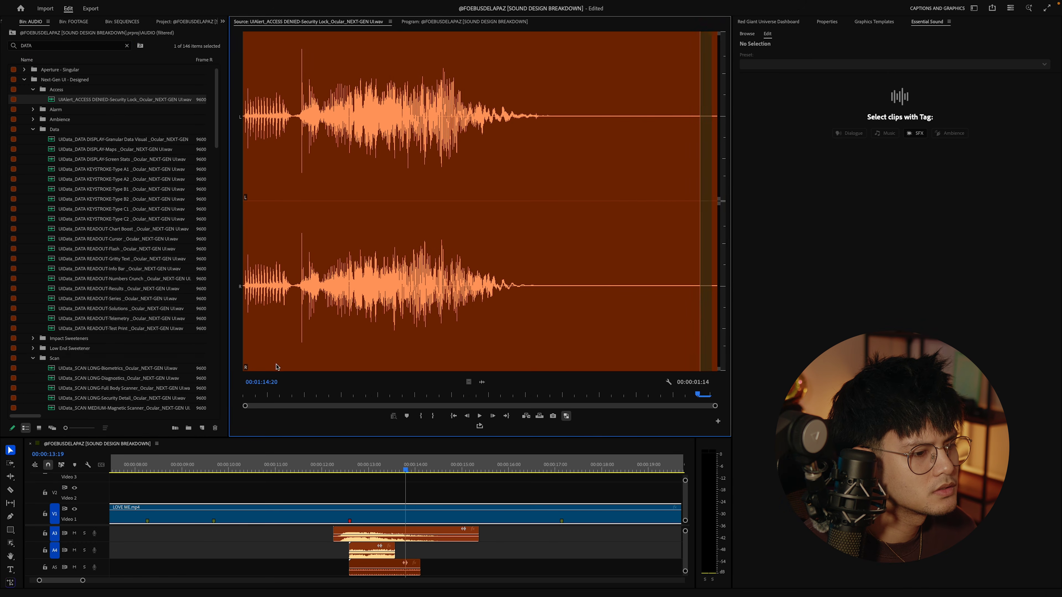
double_click(96, 140)
key("space")
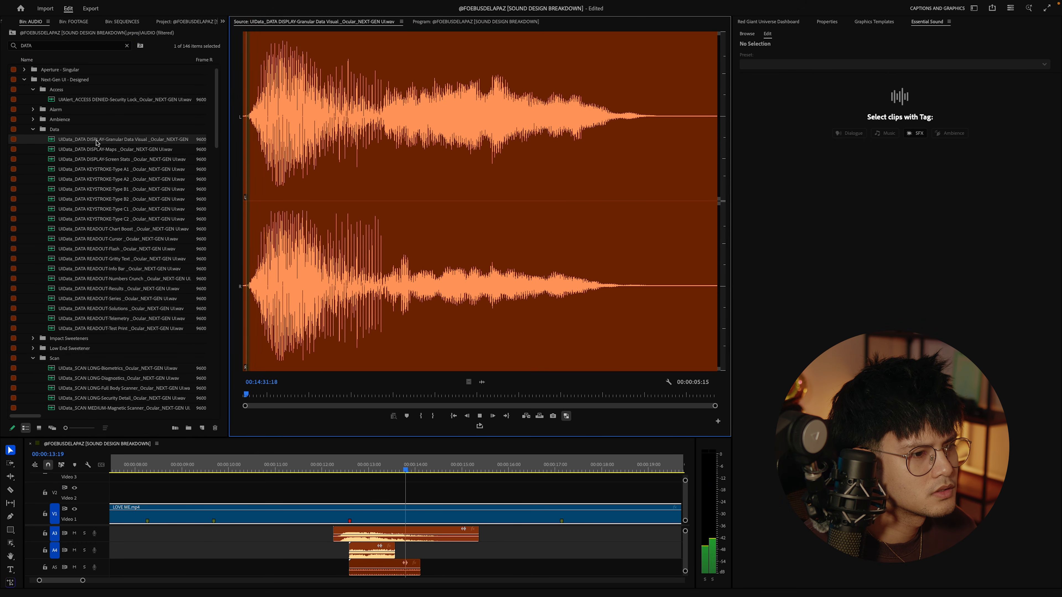
double_click(112, 150)
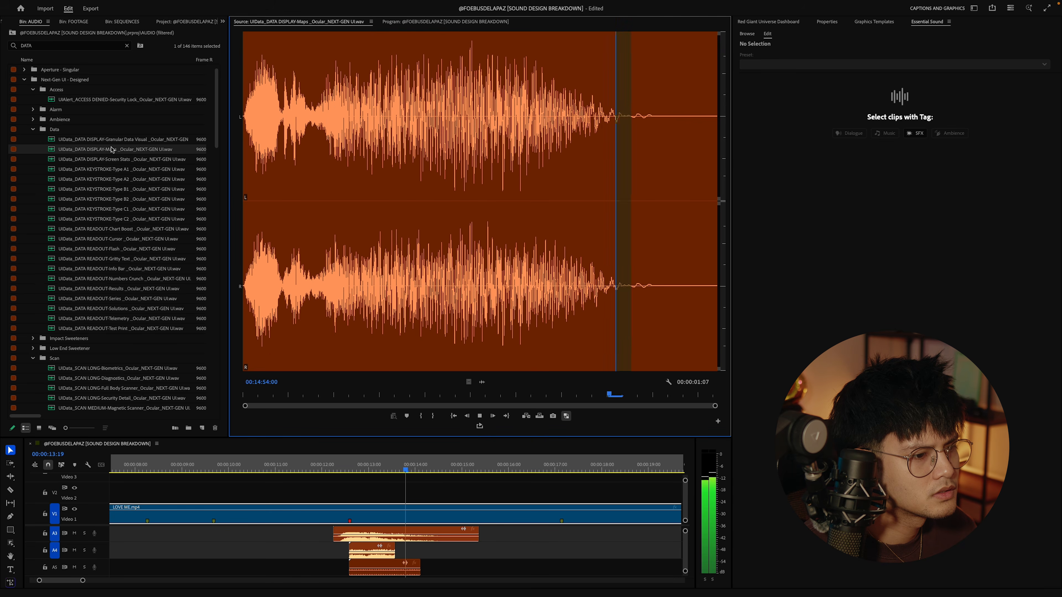
key("space")
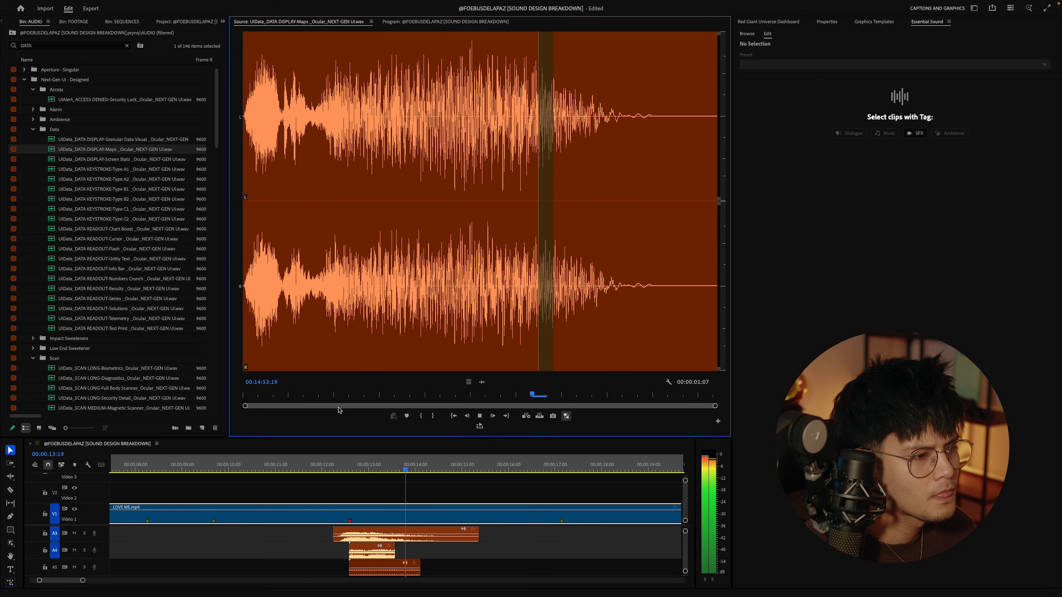
- Audition the DATA DISPLAY-Screen Stats, DATA KEYSTROKE-Type A2, DATA READOUT-Numbers Crunch and DATA READOUT-Info Bar sounds
double_click(116, 159)
key("space")
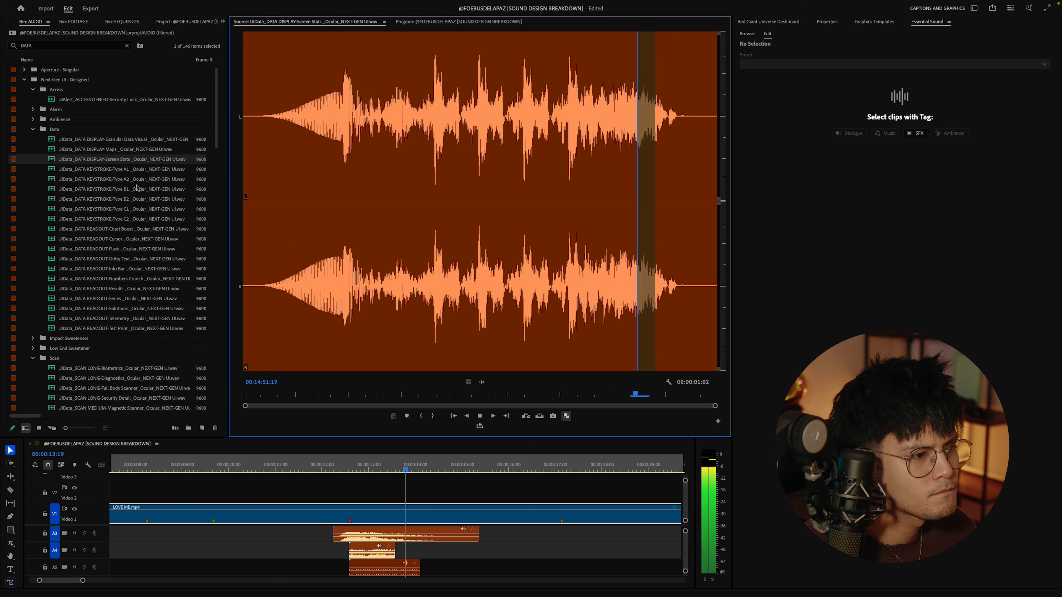
double_click(119, 179)
double_click(110, 279)
key("space")
double_click(95, 271)
key("space")
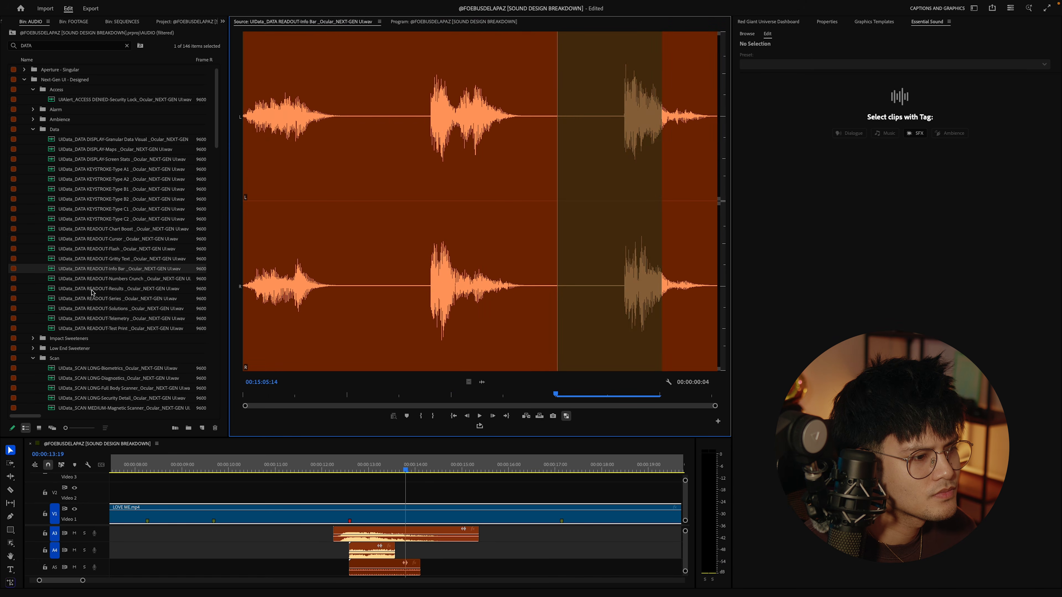
- Audition the DATA READOUT sounds Results, Solutions and Text Print, plus SCAN LONG-Biometrics
double_click(93, 290)
key("space")
double_click(108, 309)
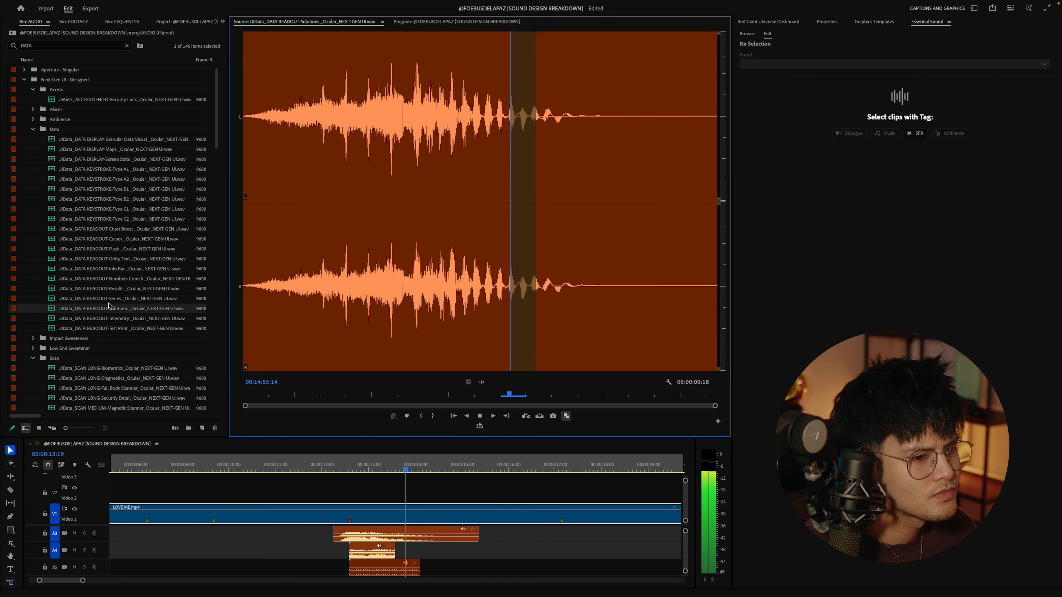
double_click(131, 330)
key("space")
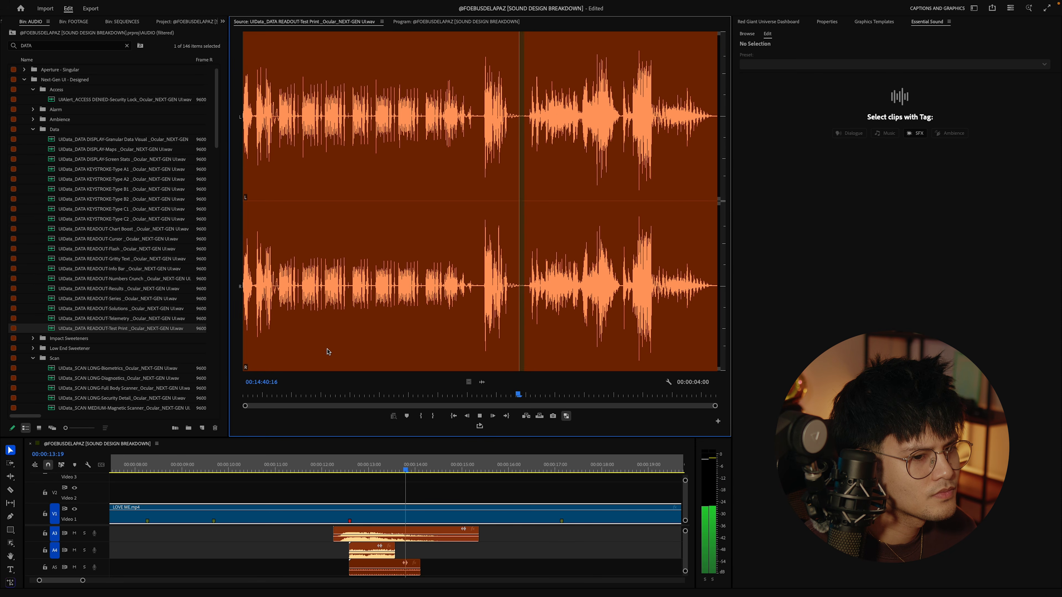
double_click(122, 366)
key("space")
scroll(122, 365, "down", 3)
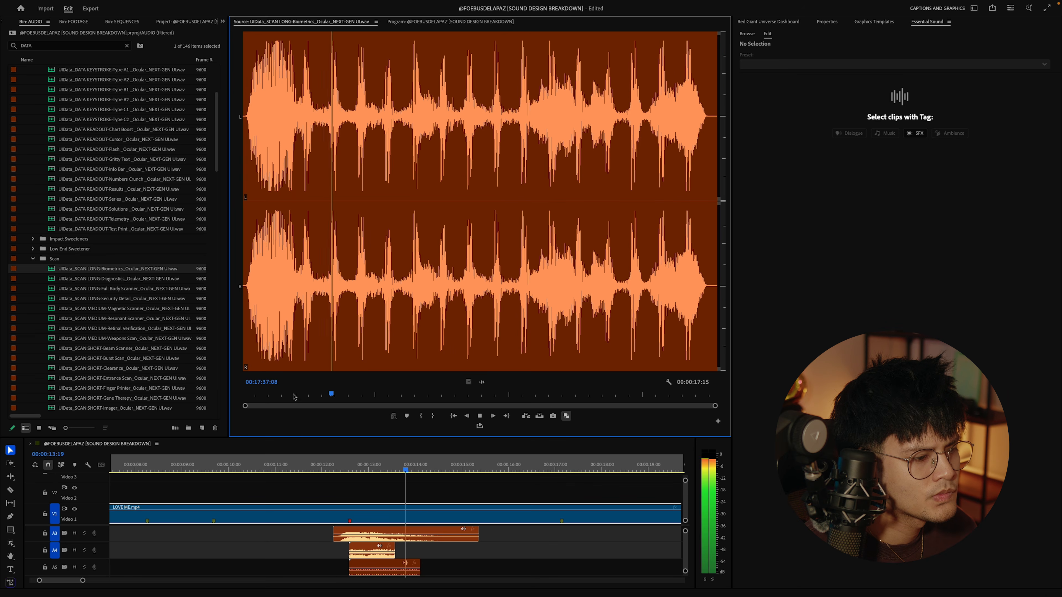
- Audition the SCAN SHORT sounds Beam Scanner, Gene Therapy, Motion Detector and Verify in the source
double_click(120, 348)
scroll(125, 360, "down", 3)
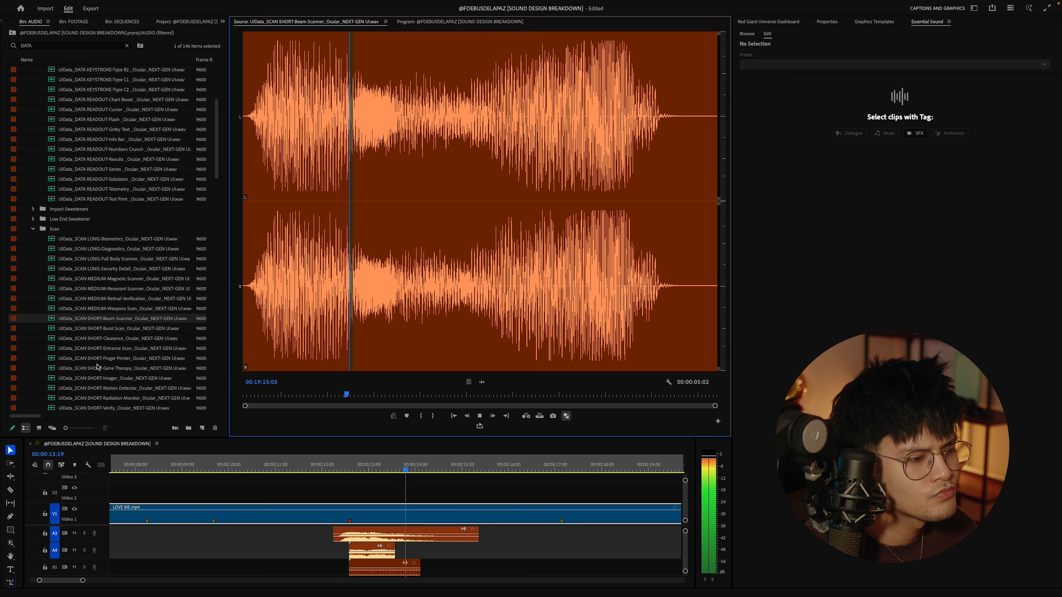
double_click(100, 369)
scroll(100, 371, "down", 2)
double_click(100, 370)
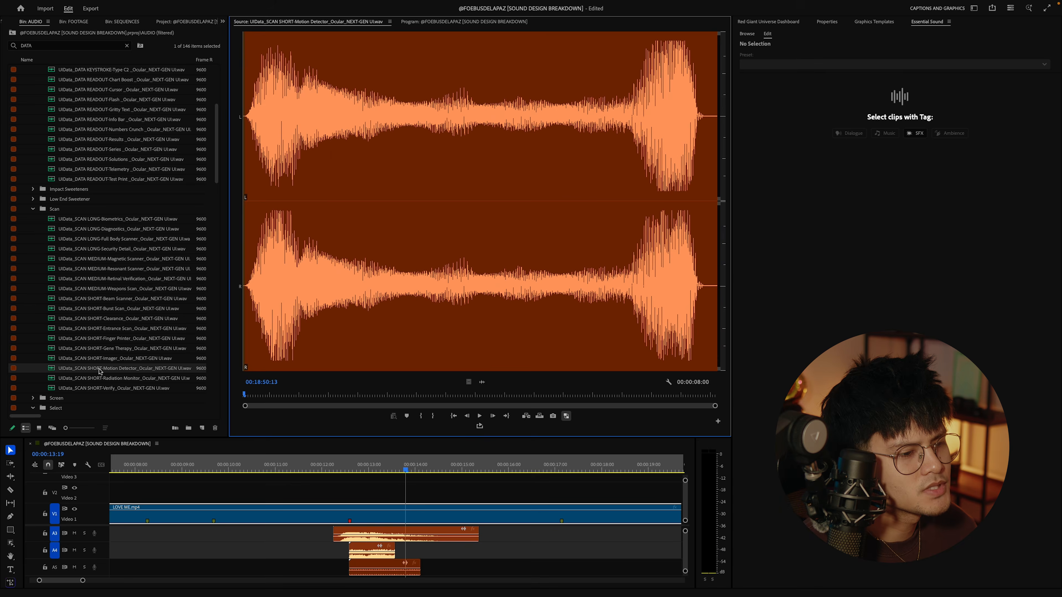
double_click(117, 388)
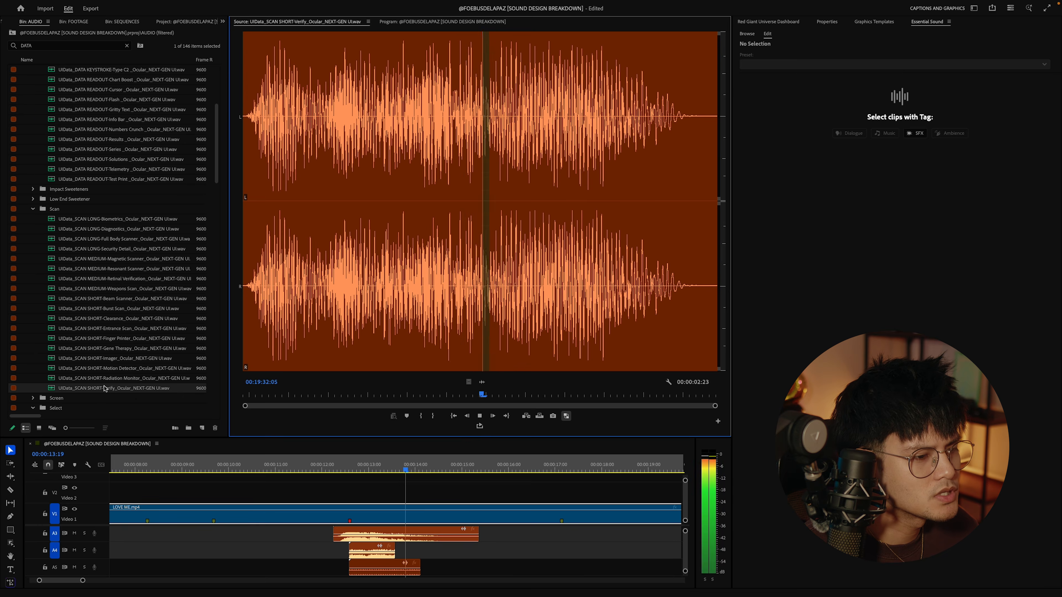
- Audition the SCAN LONG-Diagnostics and DATA READOUT-Telemetry sounds, stopping Telemetry at 00:14:59:22
double_click(128, 230)
scroll(145, 253, "up", 2)
double_click(126, 190)
scroll(135, 222, "up", 3)
key("space")
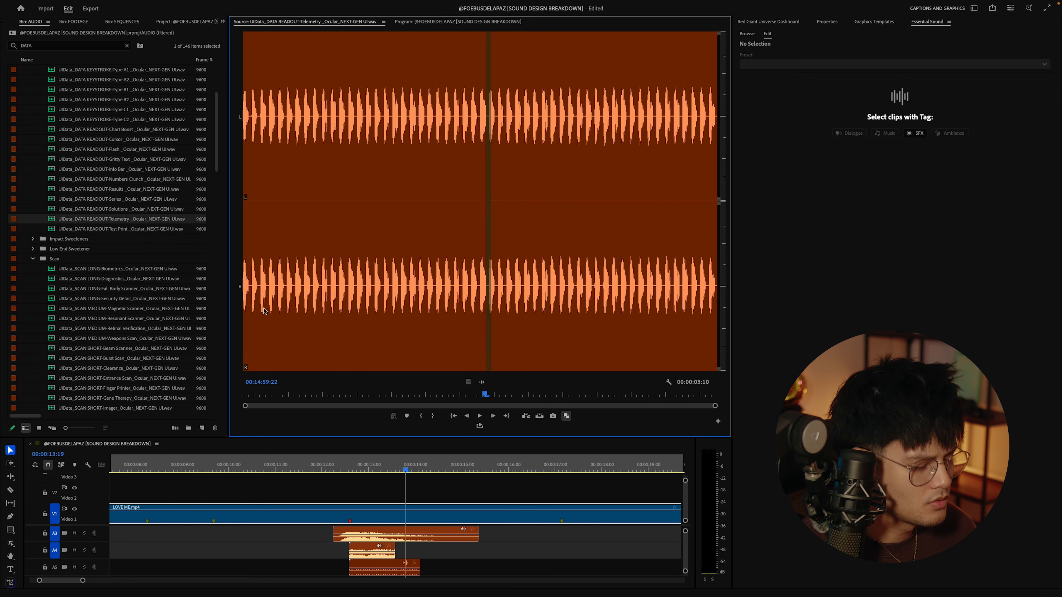
- Set Telemetry's out point at 00:14:59:22, place it on track A12 at the red marker, and move the playhead to 00:00:12:07
key("o")
left_click_drag(485, 483, 349, 530)
left_click(336, 467)
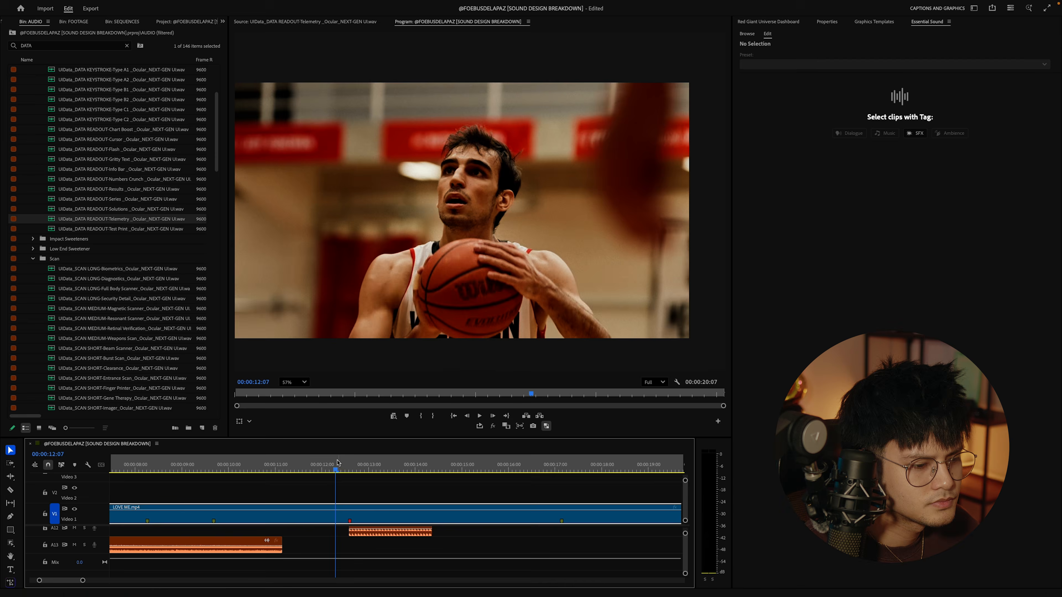
- Play the sequence from 00:00:12:07 to check the newly placed Telemetry sound on track A12
key("space")
scroll(431, 513, "up", 2)
scroll(445, 540, "up", 10)
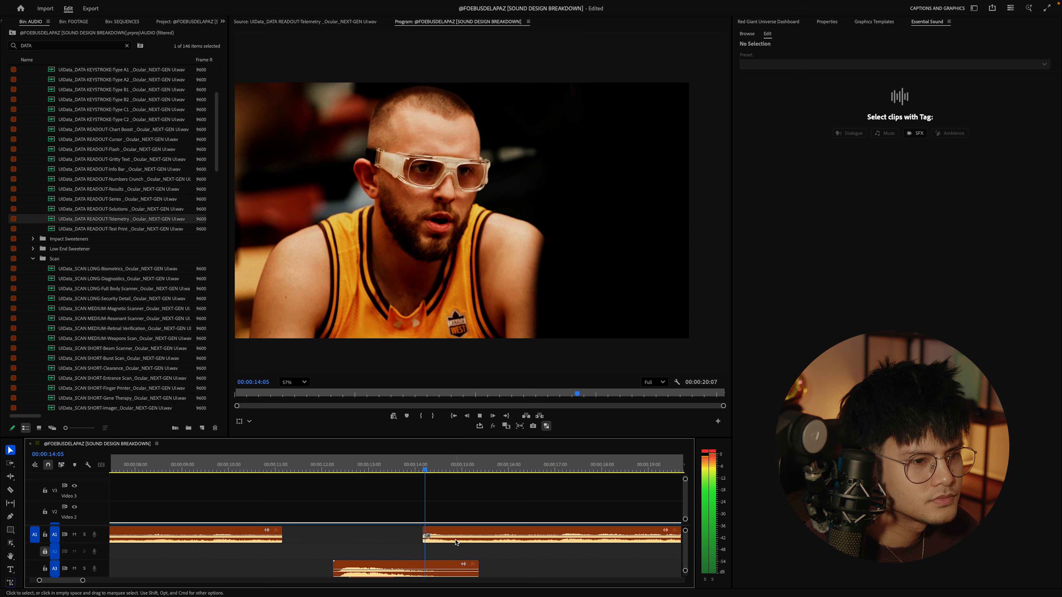
key("space")
- Extend the end of the A5 sound slightly to meet the start of the second crowd section on A1, and replay the transition
scroll(448, 549, "down", 2)
left_click_drag(420, 561, 422, 561)
left_click(341, 467)
key("space")
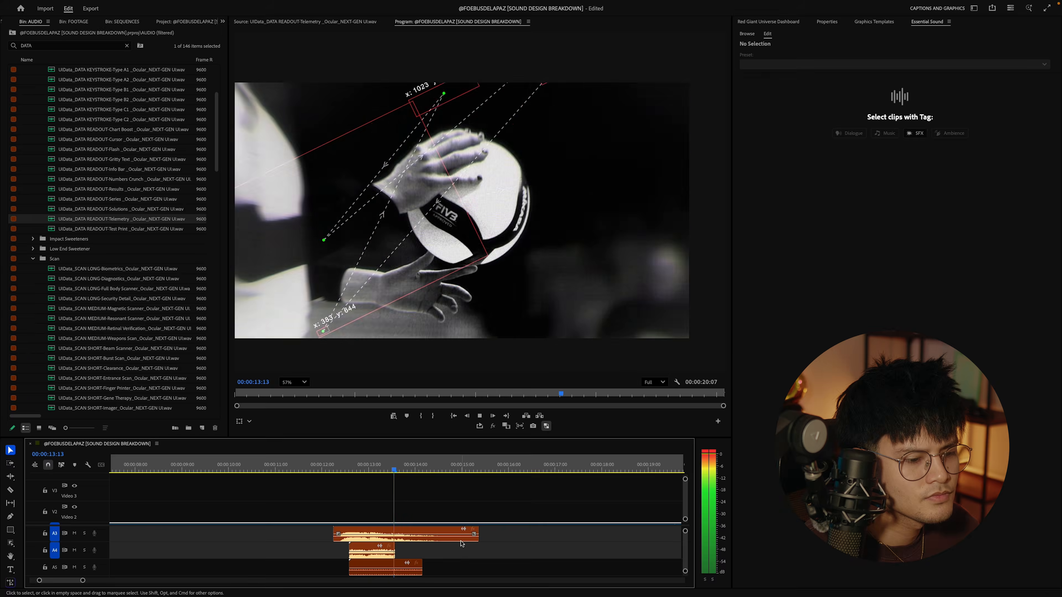
scroll(411, 518, "down", 1)
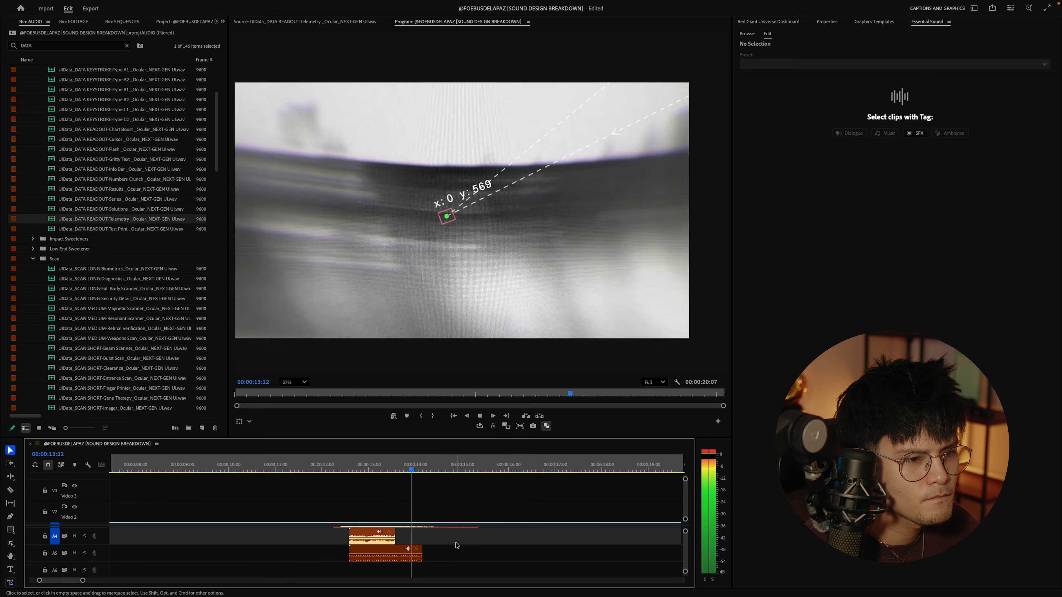
key("space")
- Filter the audio bin for ENERGY and audition the ENERGY MOVEMENT sounds Surge, Warp Fields, Warp In and Wave Guide
left_click(56, 45)
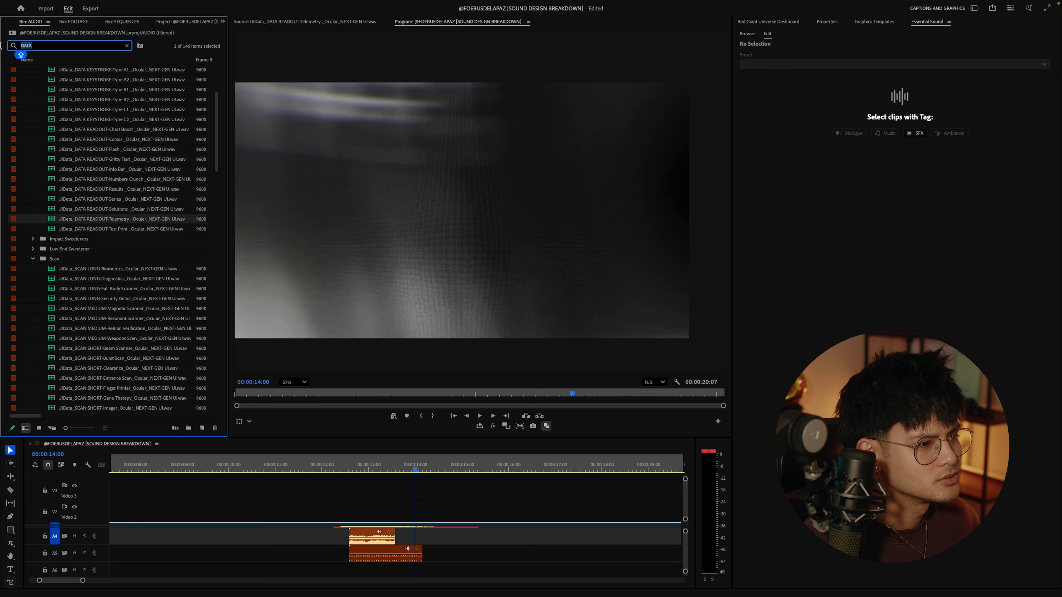
type("ENER")
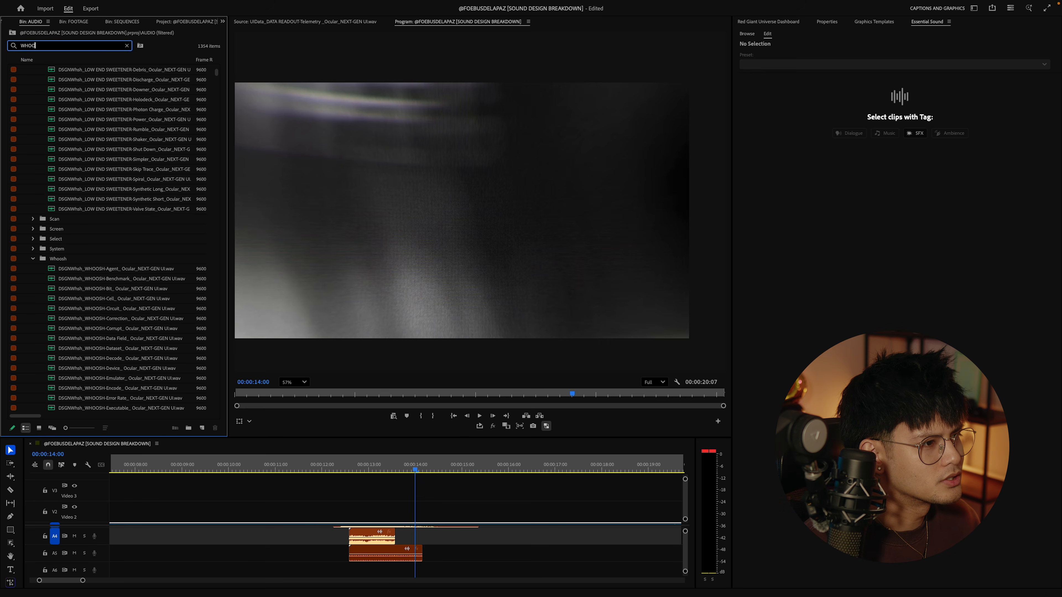
type("GY")
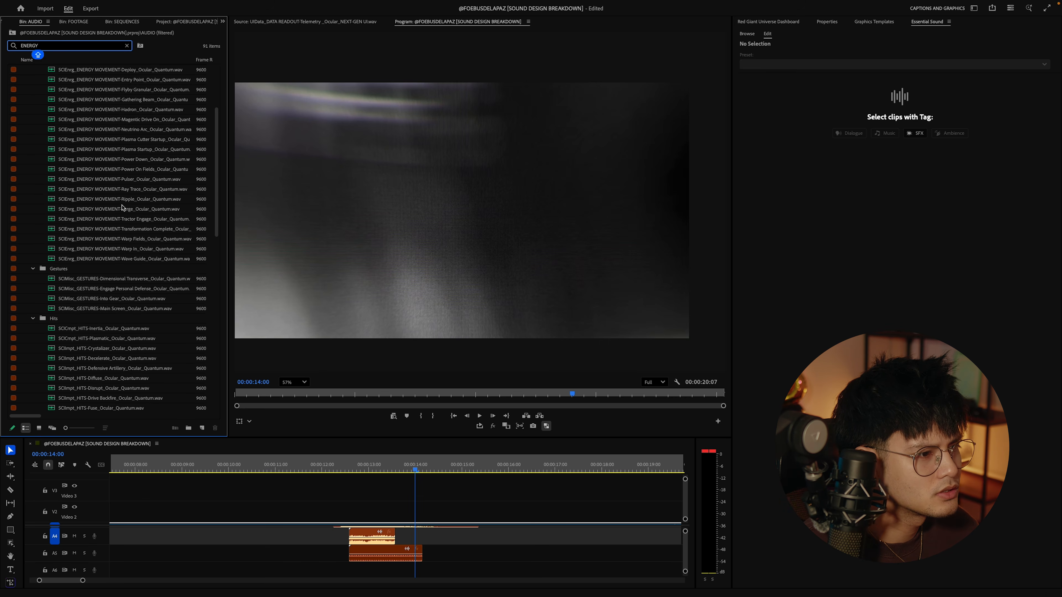
double_click(122, 209)
key("space")
scroll(126, 221, "up", 1)
double_click(91, 269)
key("space")
double_click(90, 279)
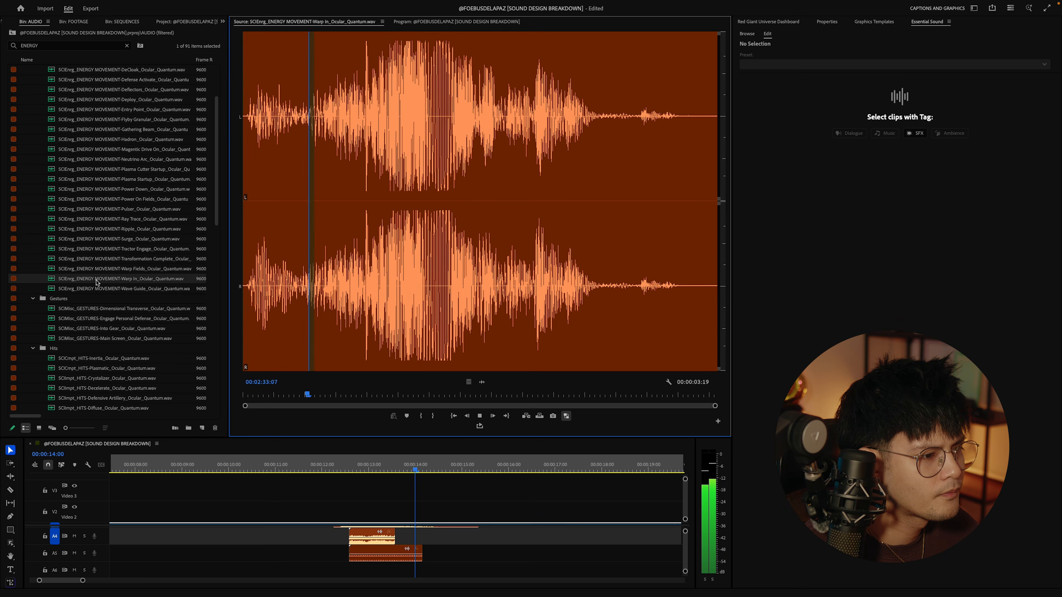
double_click(86, 289)
key("space")
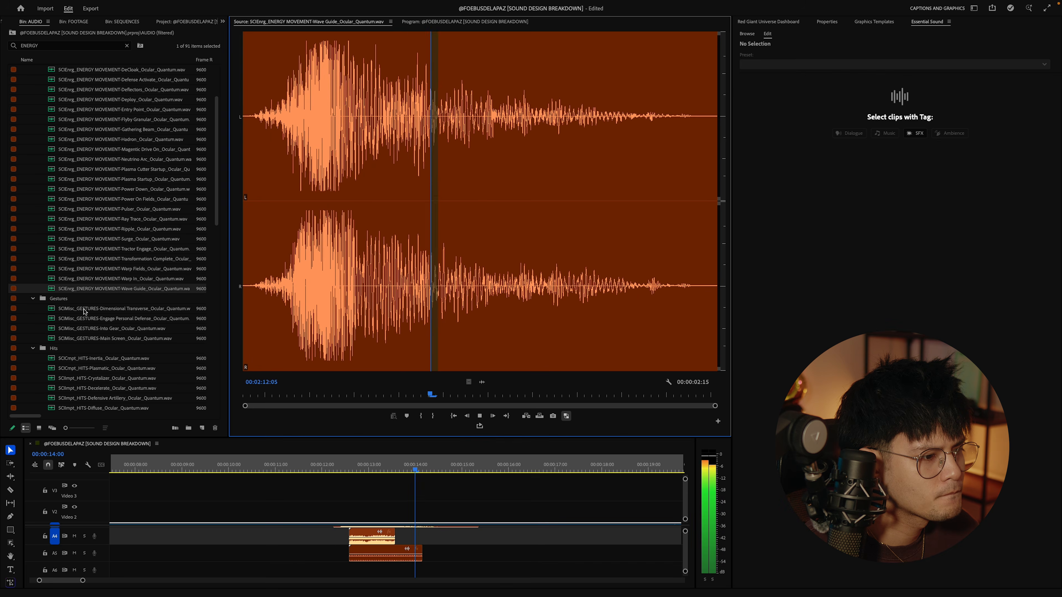
- Audition GESTURES-Engage Personal Defense, HITS-Inertia, and the ENERGY MOVEMENT sounds Entry Point, DeCloak and Flyby Granular
double_click(83, 318)
key("space")
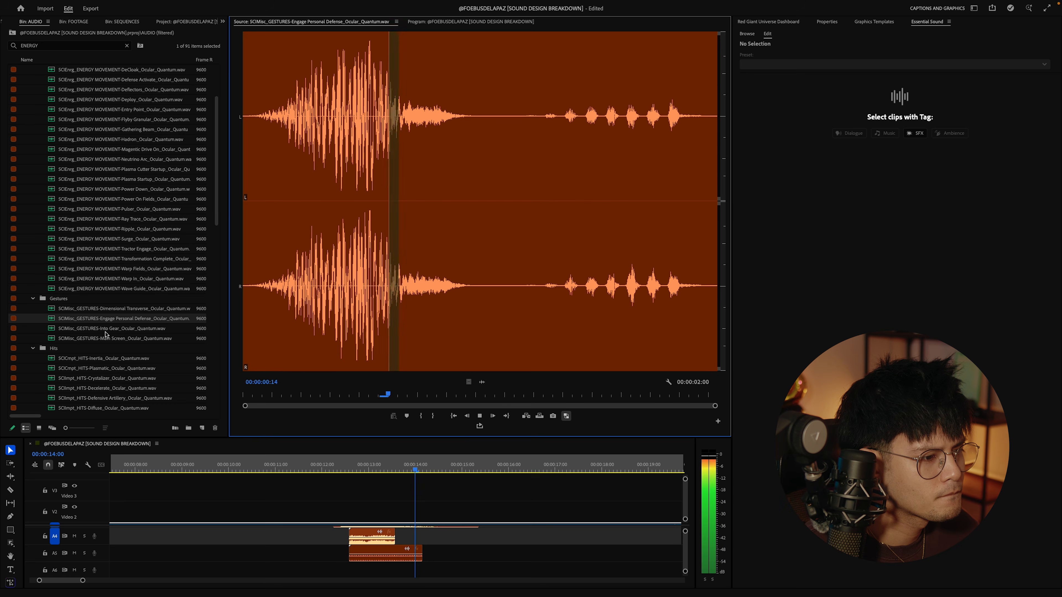
double_click(110, 359)
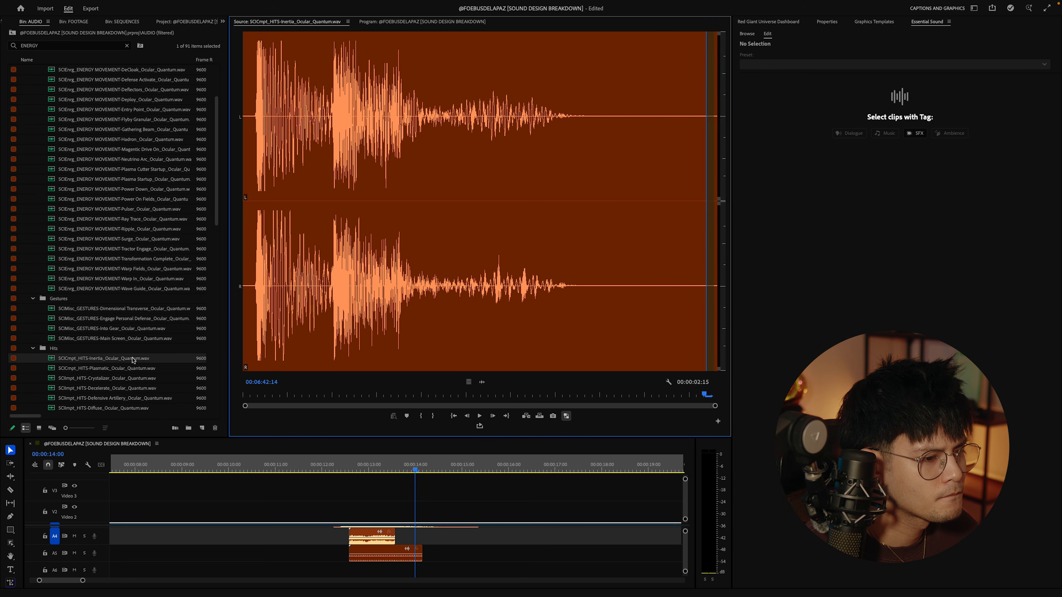
scroll(115, 169, "up", 2)
double_click(115, 169)
key("space")
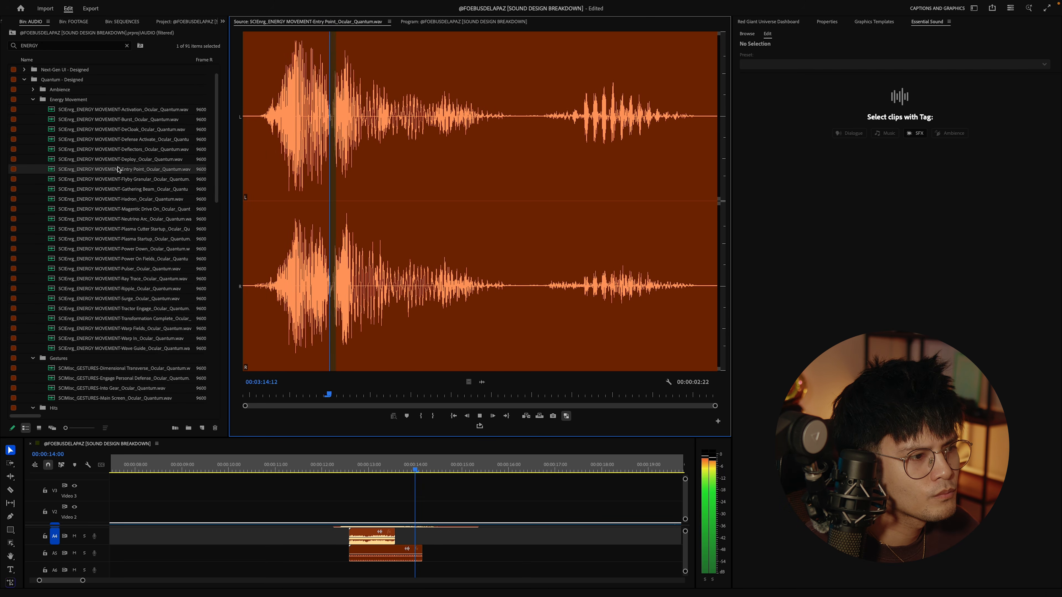
double_click(98, 131)
key("space")
double_click(95, 178)
key("space")
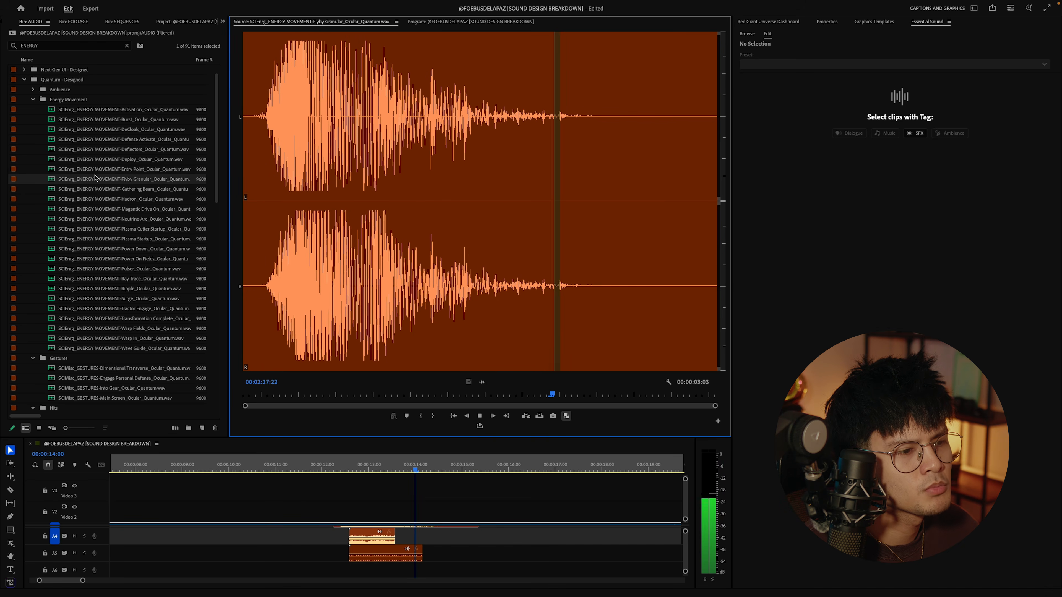
- Audition the ENERGY MOVEMENT sounds Hadron, Magnetic Drive On, Plasma Cutter Startup and Plasma Startup
double_click(129, 200)
double_click(136, 229)
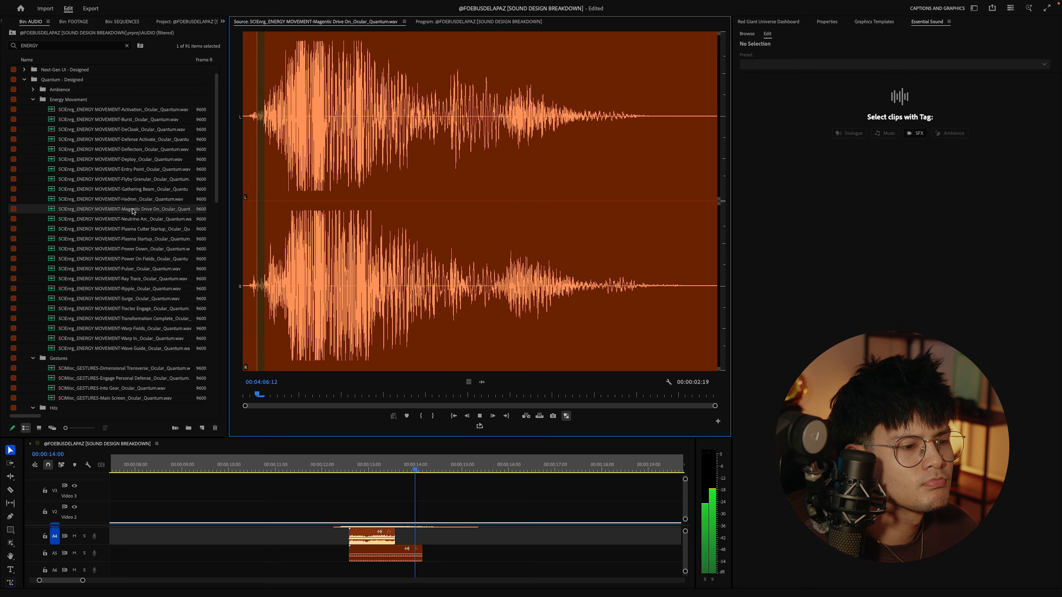
key("space")
double_click(119, 230)
key("space")
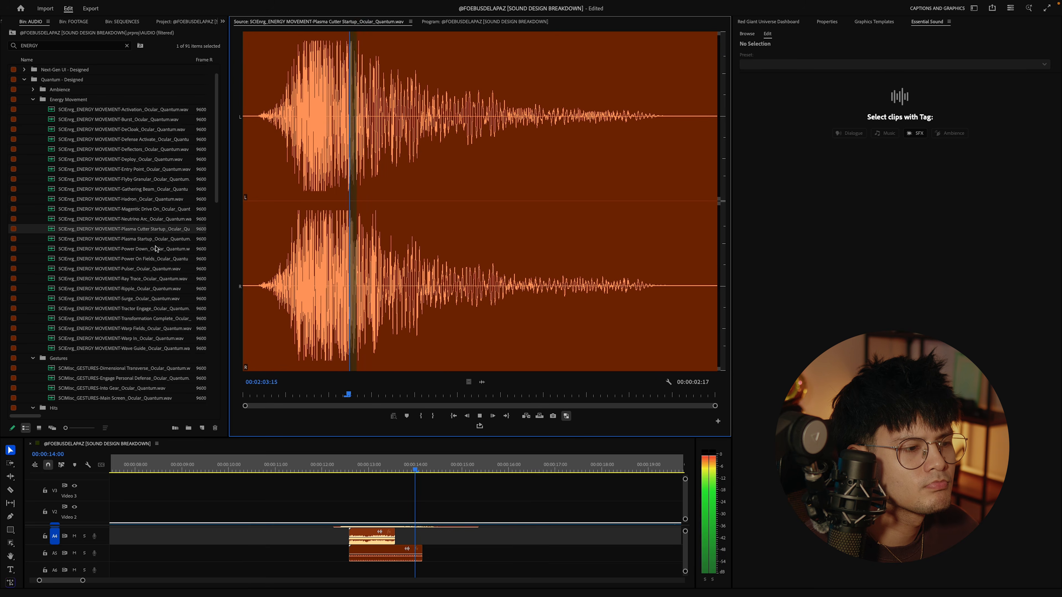
double_click(135, 239)
key("space")
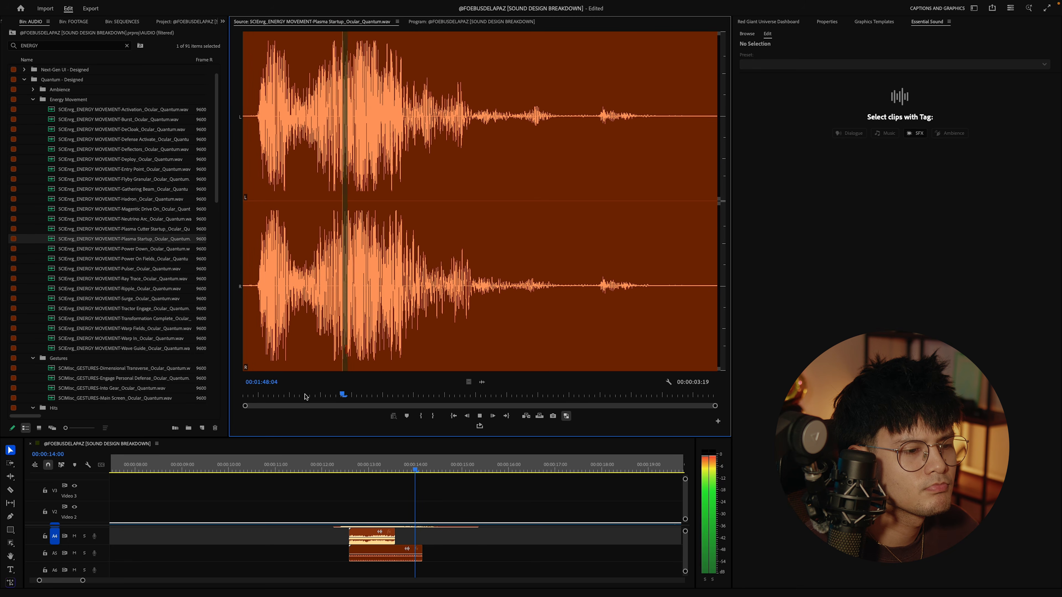
- Set Plasma Startup's in point before its second swell, place it on track A6 just before 00:00:14:00, and play the passage
key("i")
key("space")
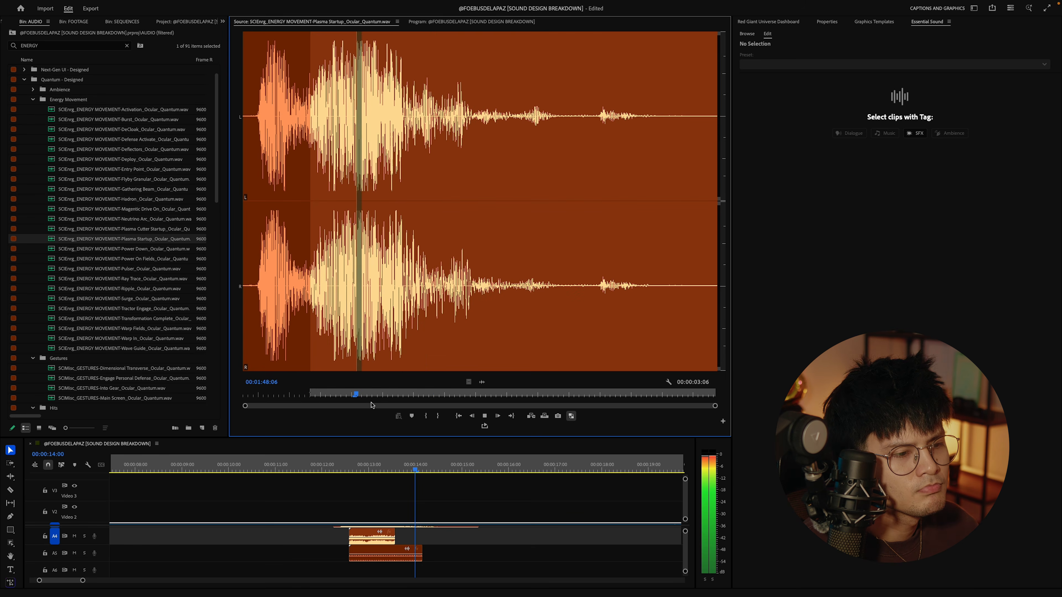
left_click_drag(480, 382, 406, 571)
left_click(364, 466)
key("space")
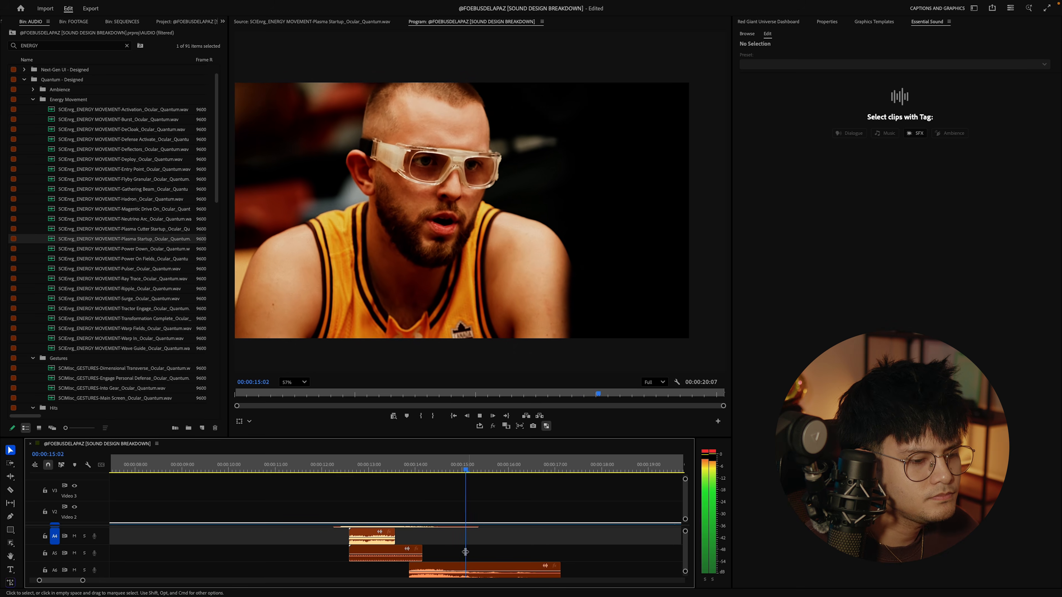
- Shift the Plasma Startup clip on A6 earlier to start at the end of the A4 sound, and replay the passage
left_click_drag(427, 571, 414, 570)
left_click(393, 524)
left_click(364, 466)
key("space")
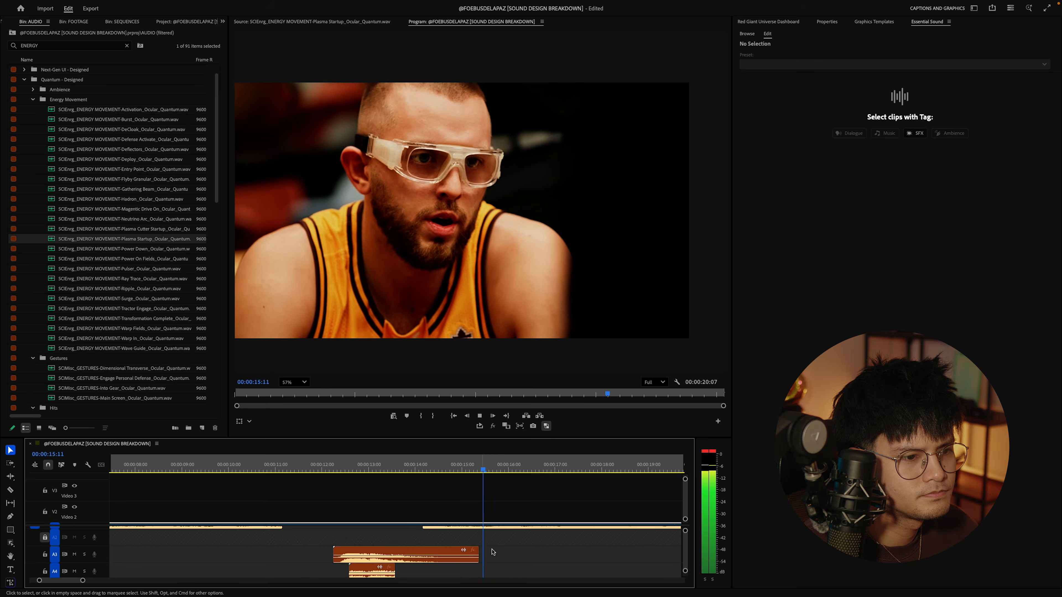
- Duplicate the second CROWD.wav clip on track A13 so the copy starts with the last A1 clip, and review the sequence full screen
key("grave")
scroll(241, 515, "left", 5)
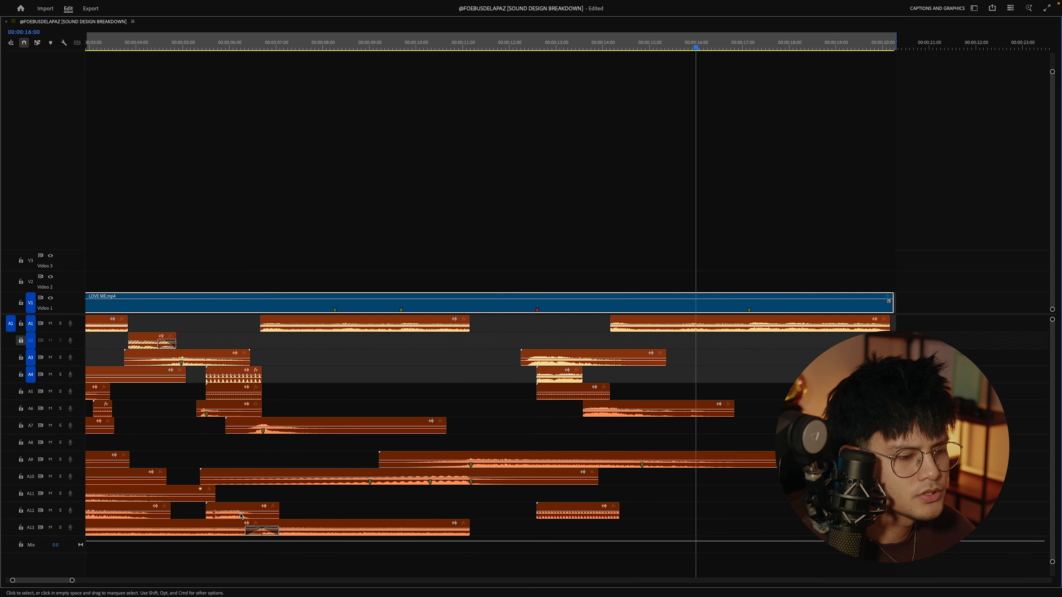
left_click_drag(322, 526, 618, 529)
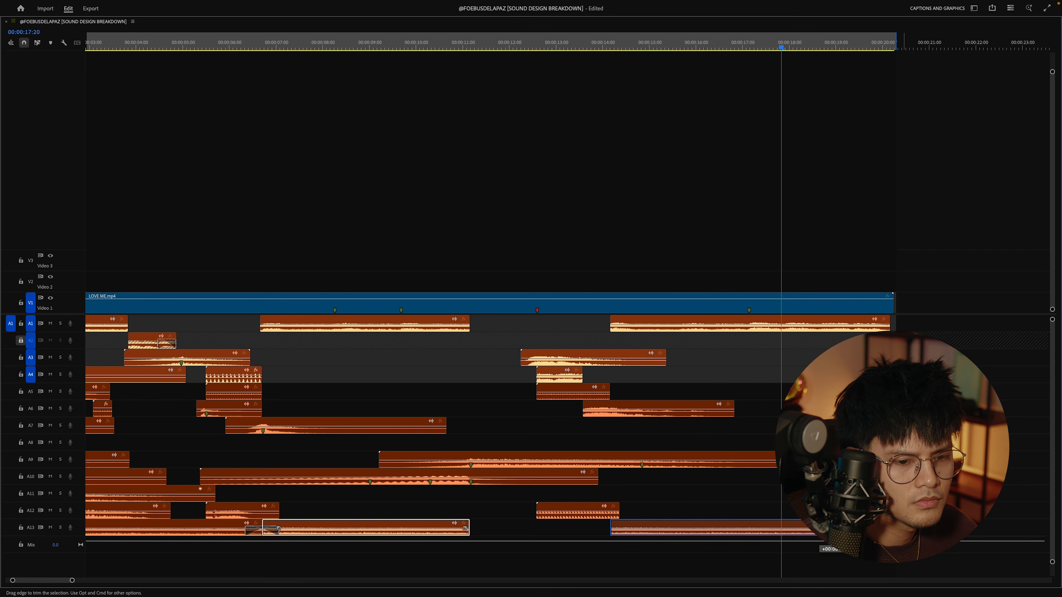
key("grave")
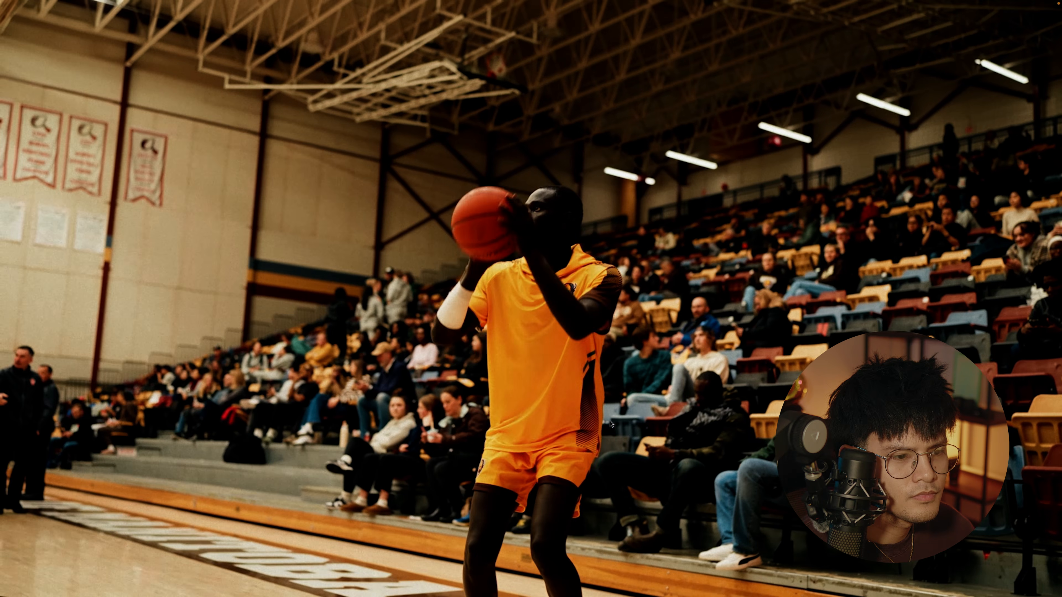
key("Escape")
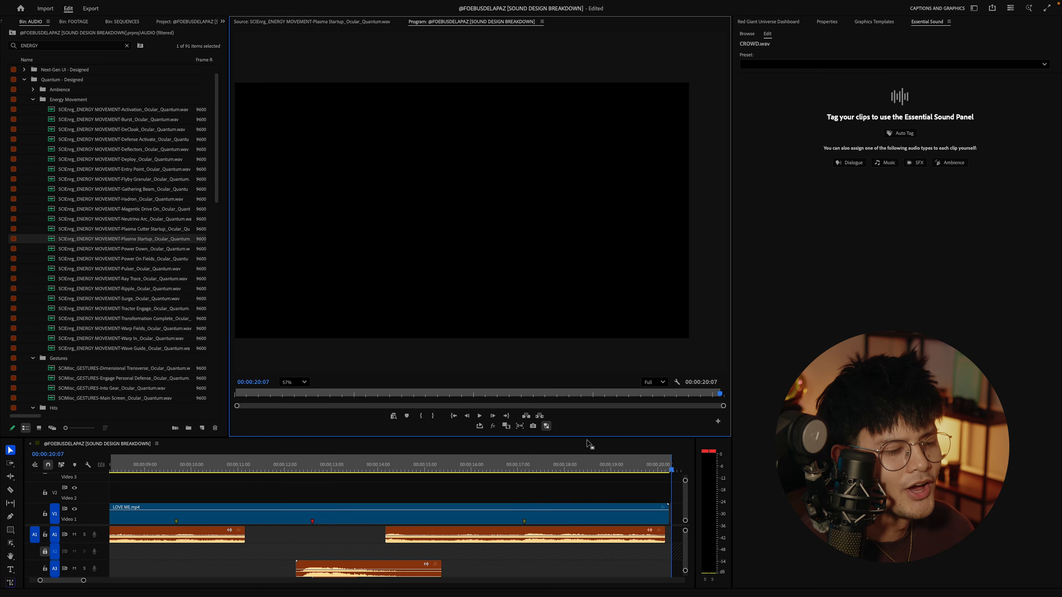
- Play the sequence from its beginning and stop at 00:00:02:01, where the LOVE title shows
scroll(330, 511, "left", 3)
scroll(326, 508, "down", 5)
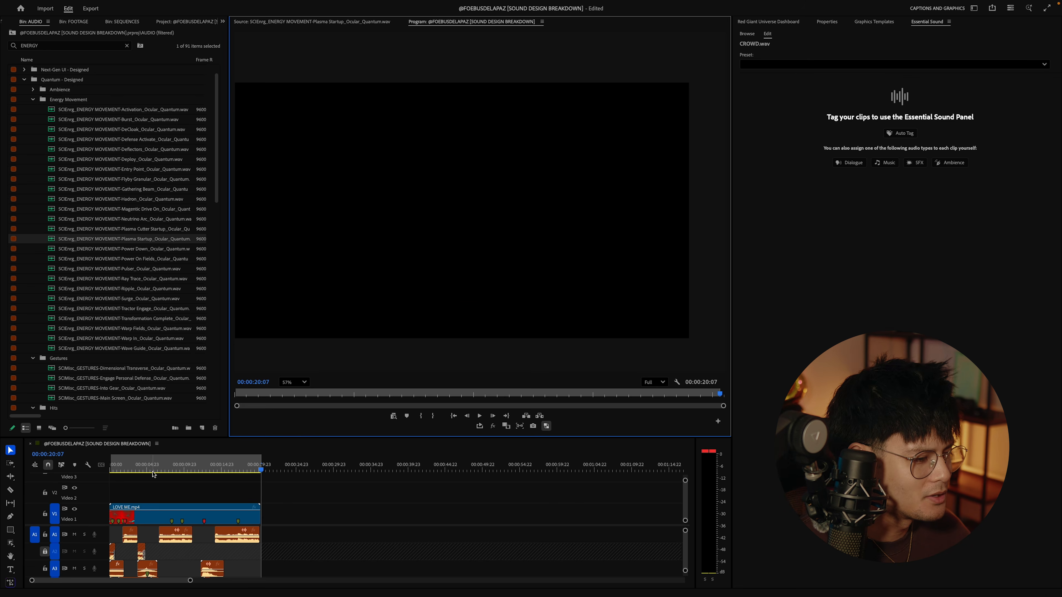
left_click_drag(141, 470, 89, 469)
key("space")
key("equal")
key("equal")
key("equal")
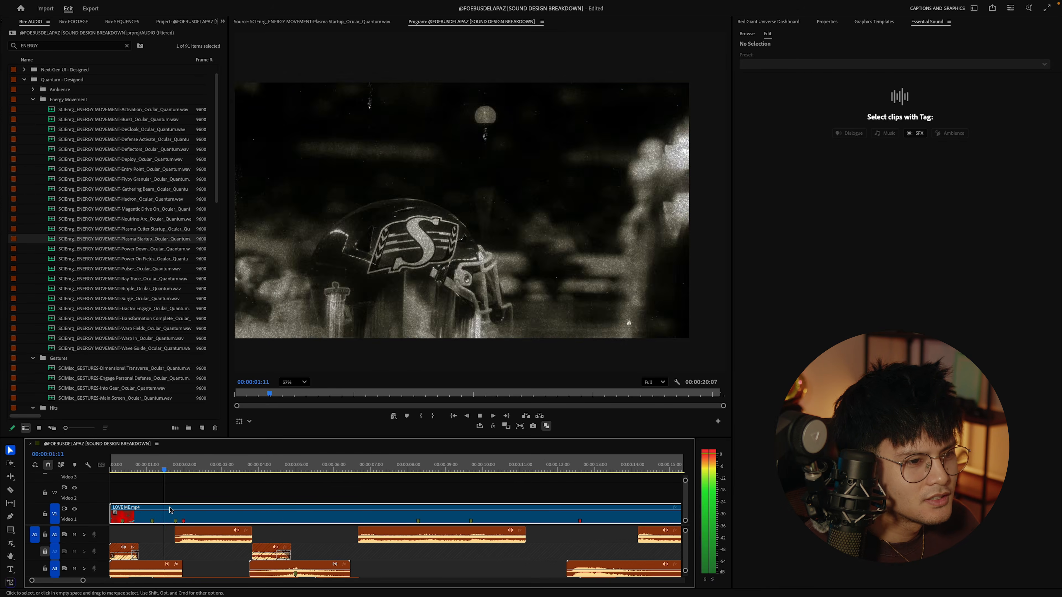
key("space")
- Filter the audio bin for HIT and audition IMPACT SWEETENER-Metallic Hall
scroll(216, 542, "down", 5)
scroll(216, 542, "down", 2)
left_click(45, 46)
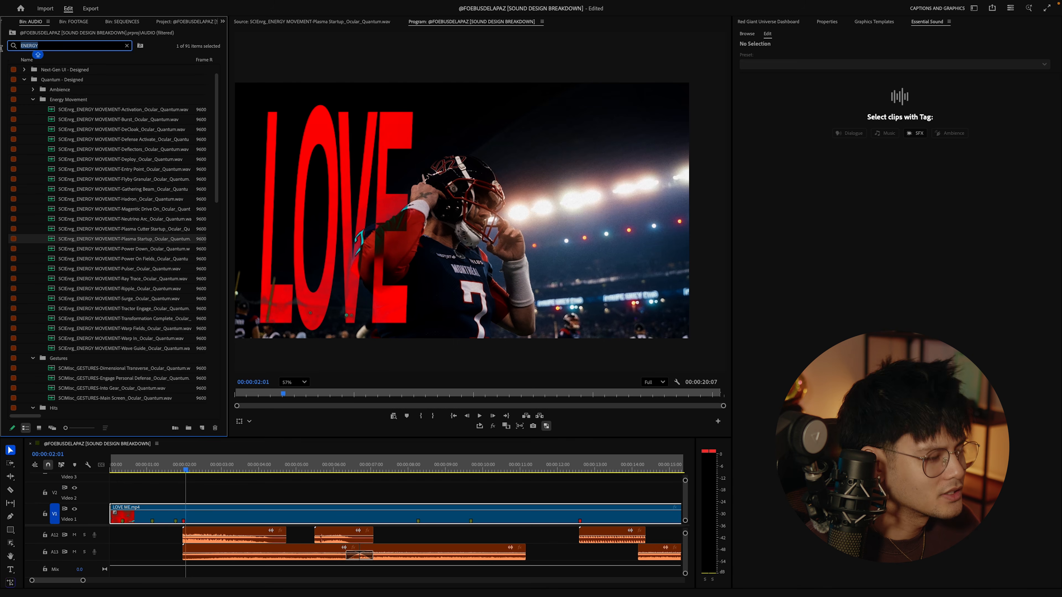
key("BackSpace")
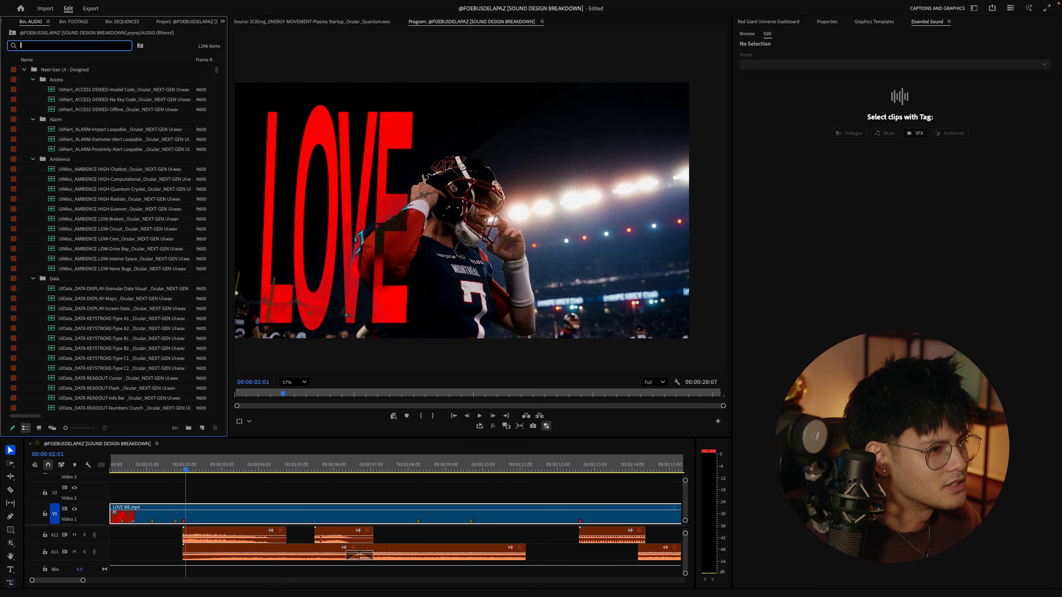
type("HIT")
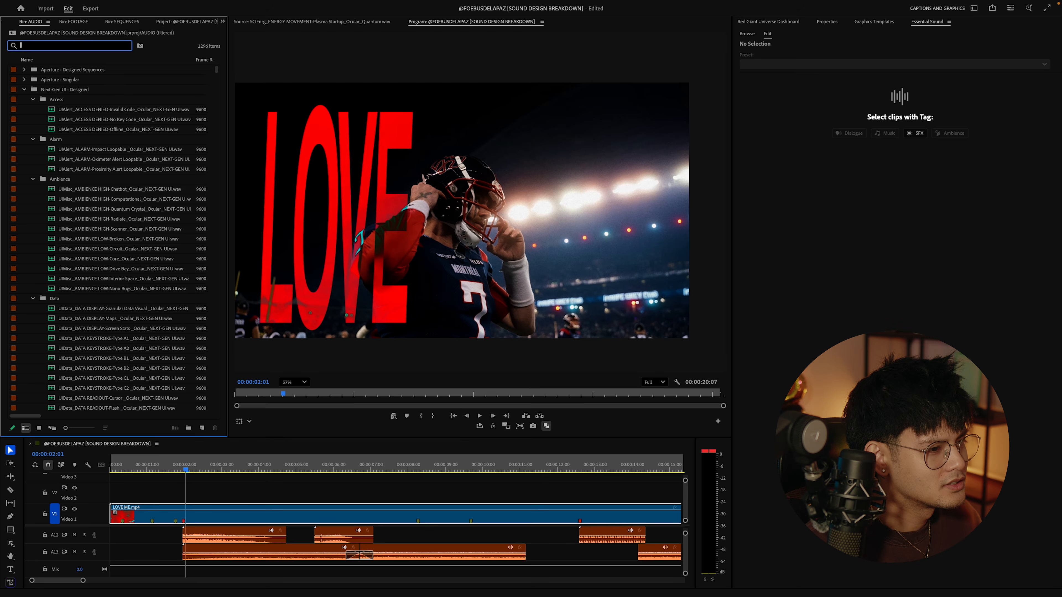
double_click(118, 279)
key("space")
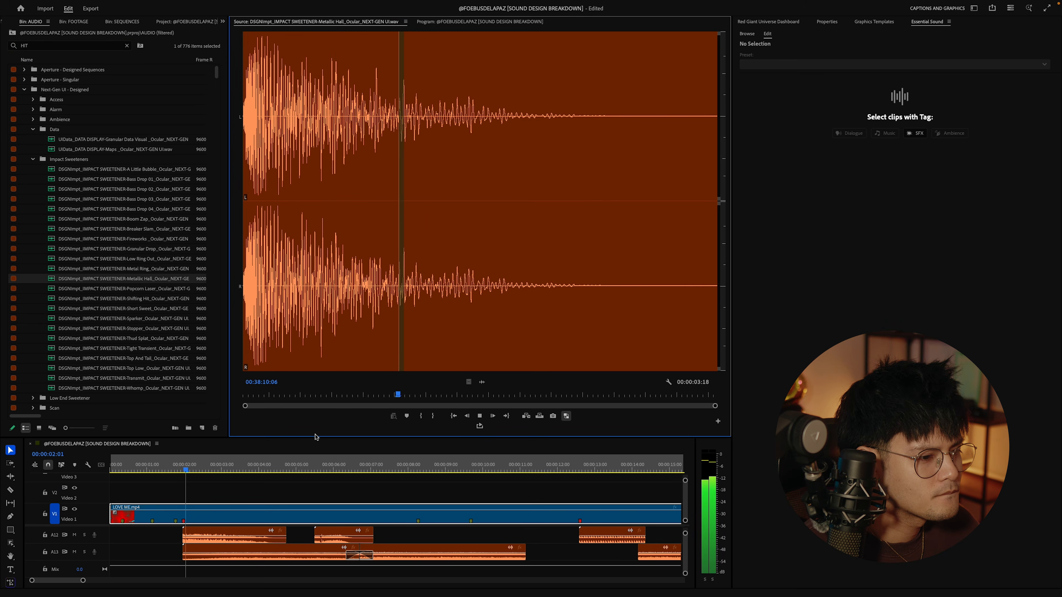
- Audition the ENERGY MOVEMENT sounds Deploy, Magnetic Drive On, Neutrino Arc and Pulser from the HIT results
scroll(119, 315, "down", 5)
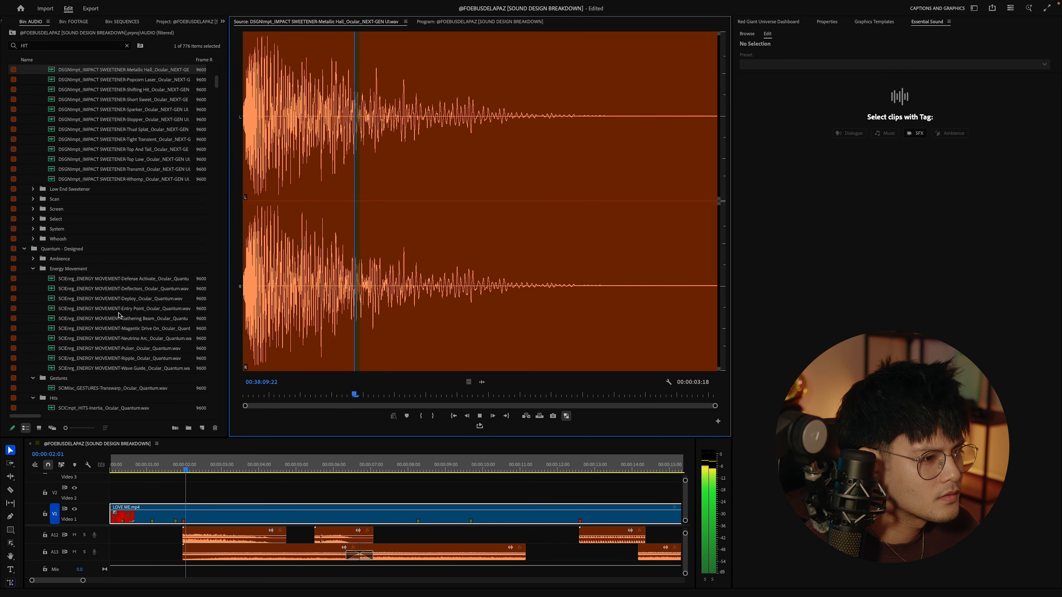
double_click(105, 298)
scroll(101, 300, "down", 4)
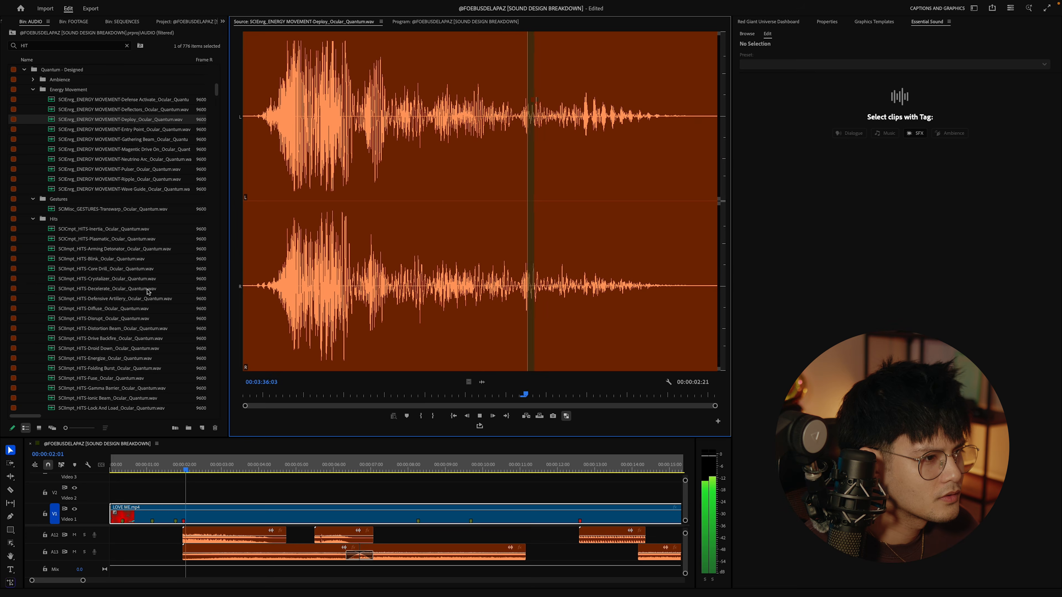
double_click(101, 150)
double_click(90, 160)
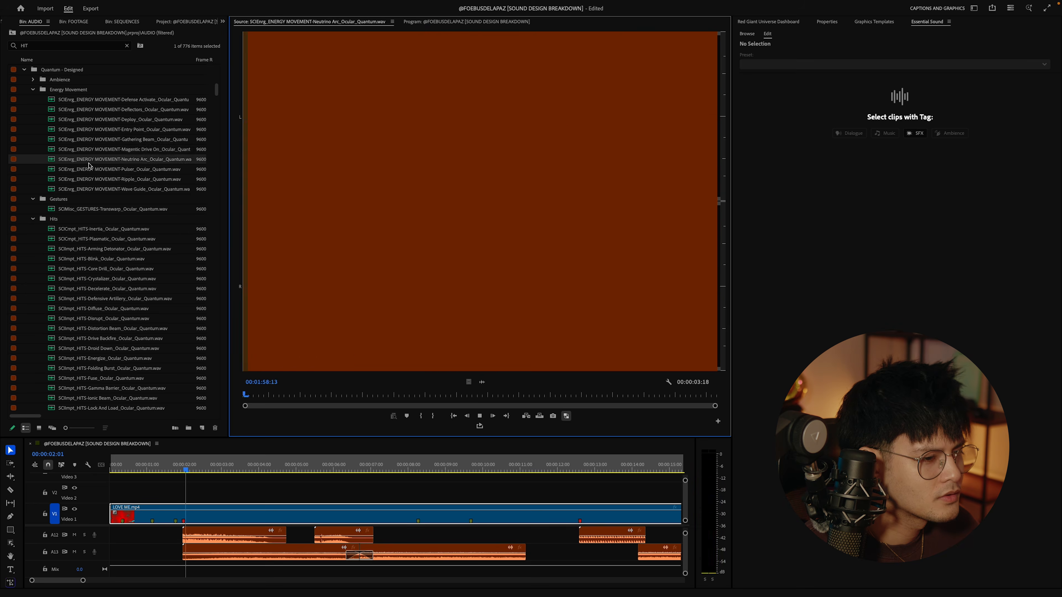
double_click(103, 171)
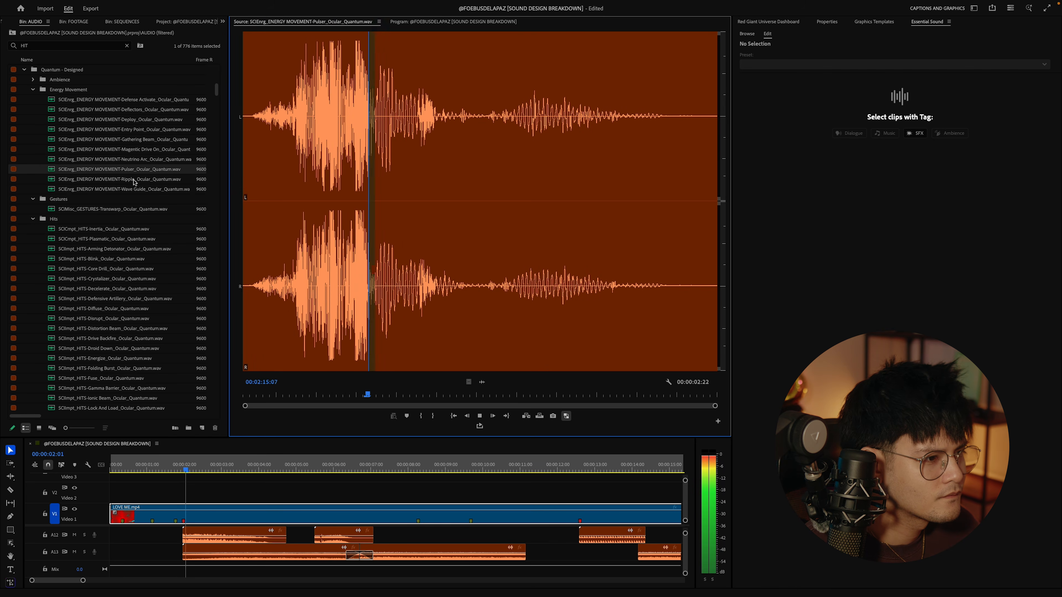
- Place Pulser on a new track A14, shift it earlier to start about one second into the sequence, and replay the opening
left_click_drag(164, 558, 175, 569)
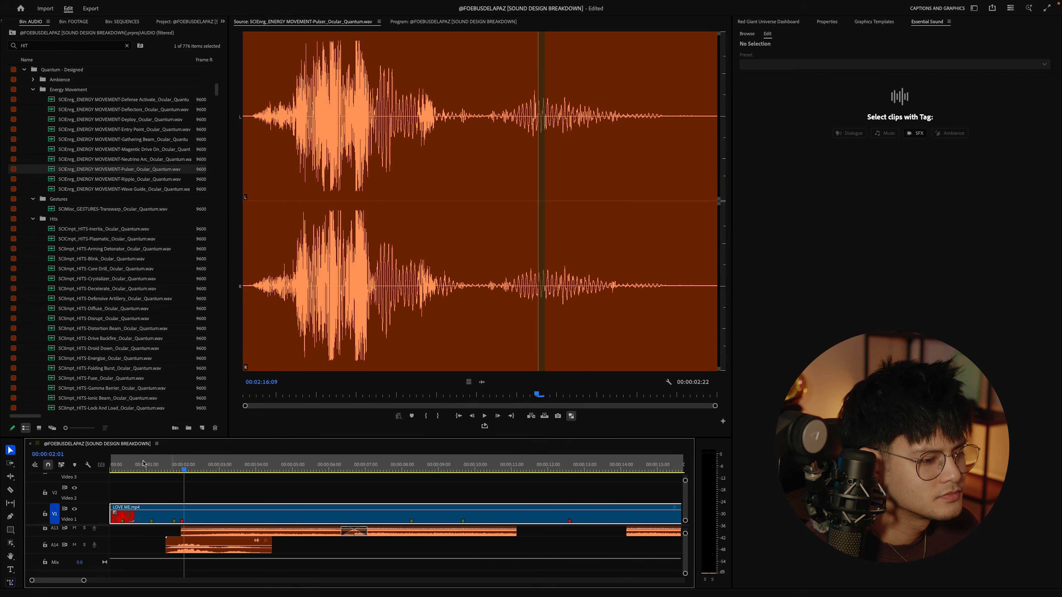
left_click(144, 463)
key("space")
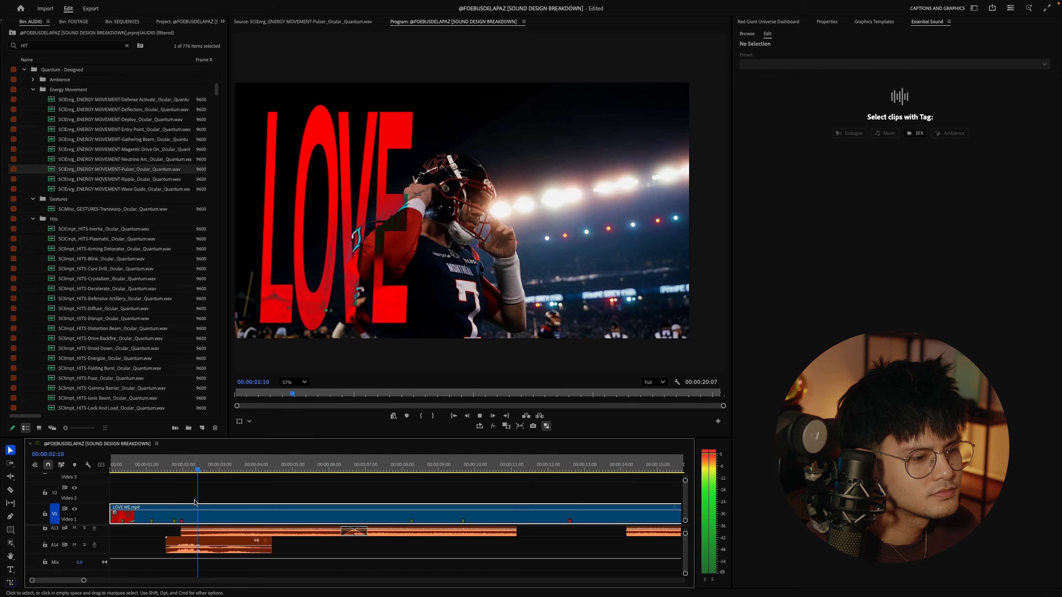
left_click_drag(188, 543, 166, 541)
left_click(123, 468)
key("space")
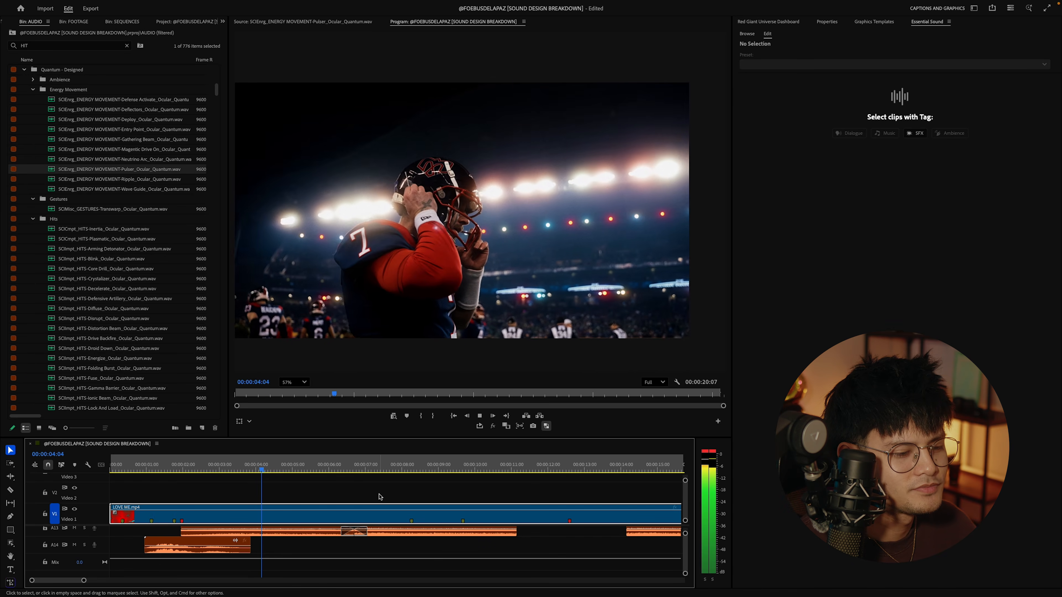
- Play the sequence onward past 00:00:16:00 and park the playhead at 00:00:16:08, on the colour-inverted EMILUS jersey shot
key("minus")
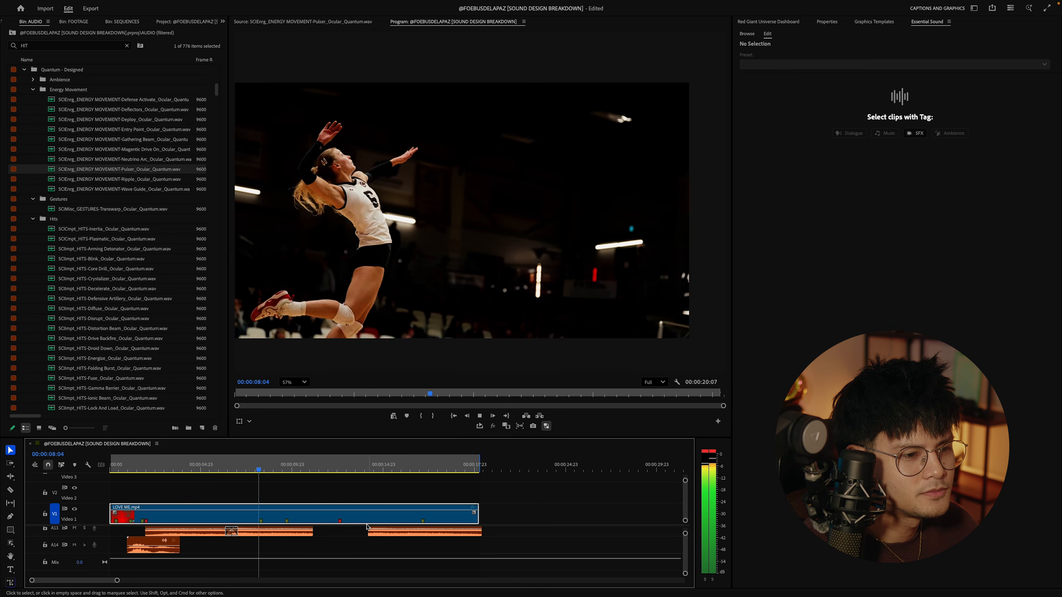
scroll(343, 539, "up", 4)
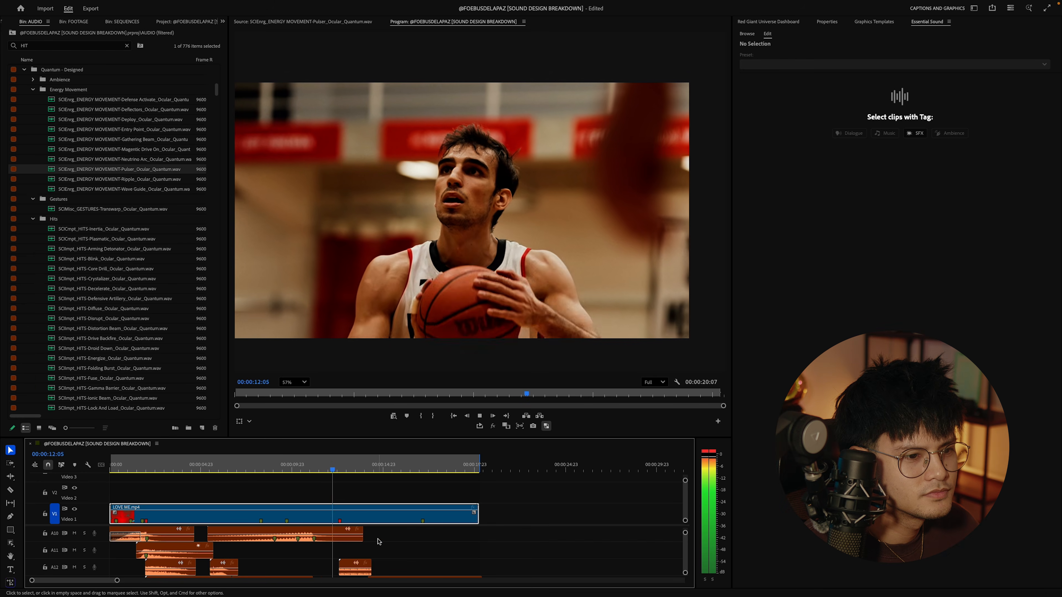
scroll(378, 540, "down", 4)
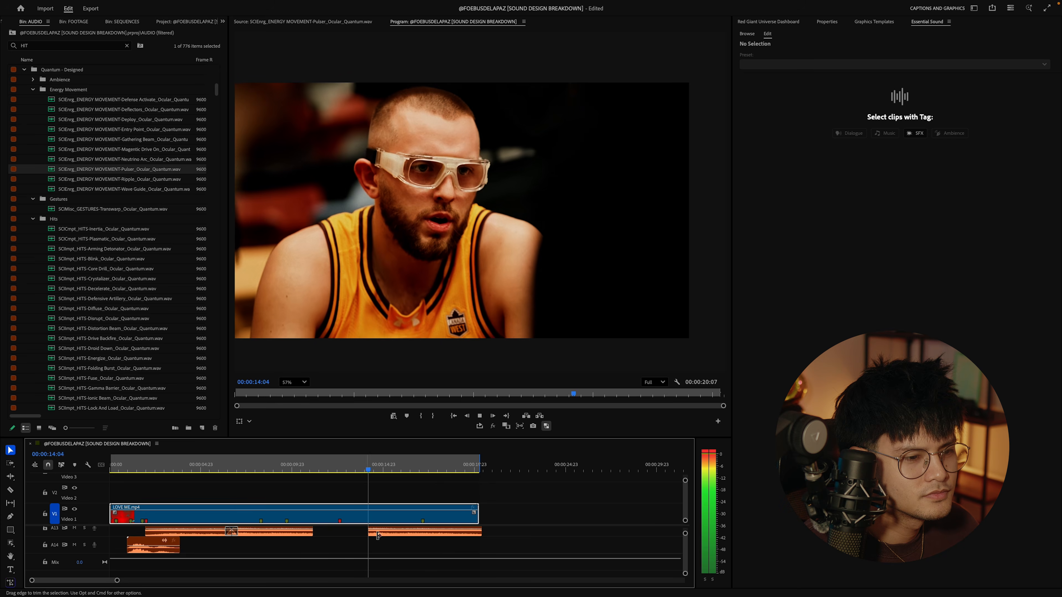
scroll(377, 538, "right", 3)
scroll(373, 538, "up", 6)
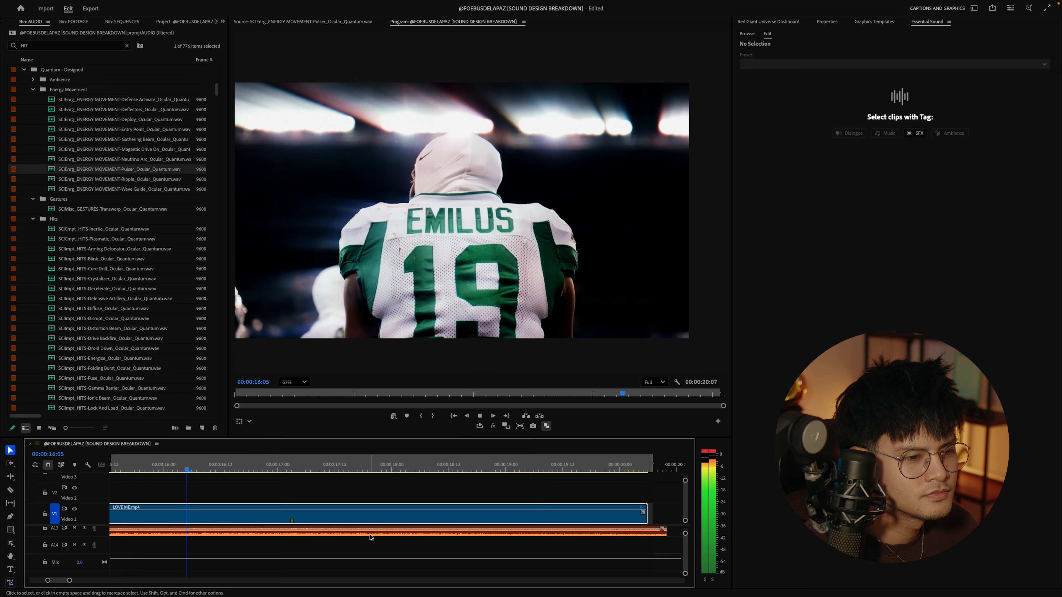
scroll(372, 538, "left", 4)
key("space")
left_click(126, 468)
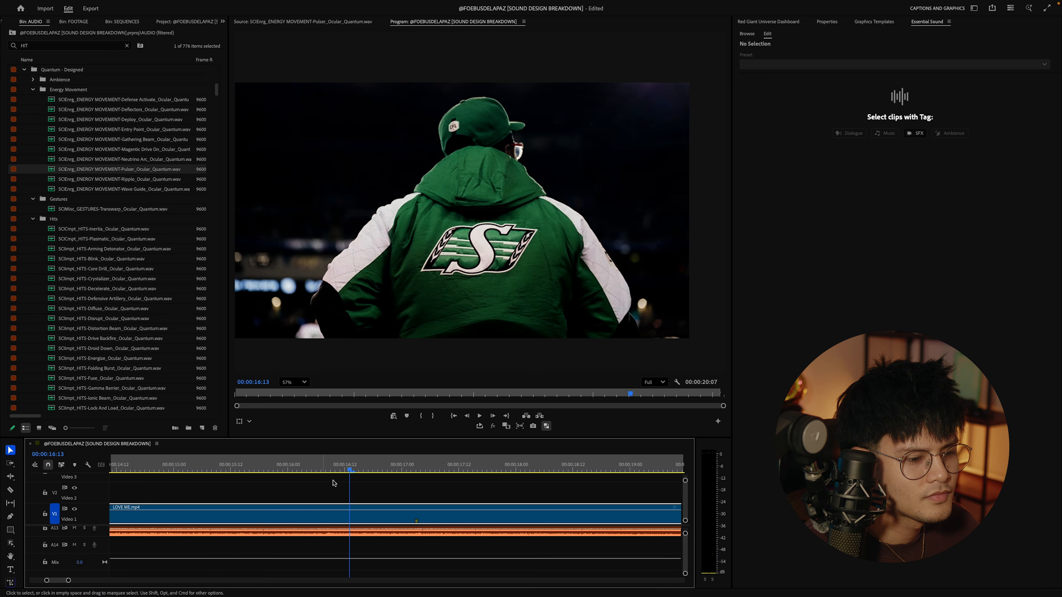
left_click_drag(330, 469, 326, 469)
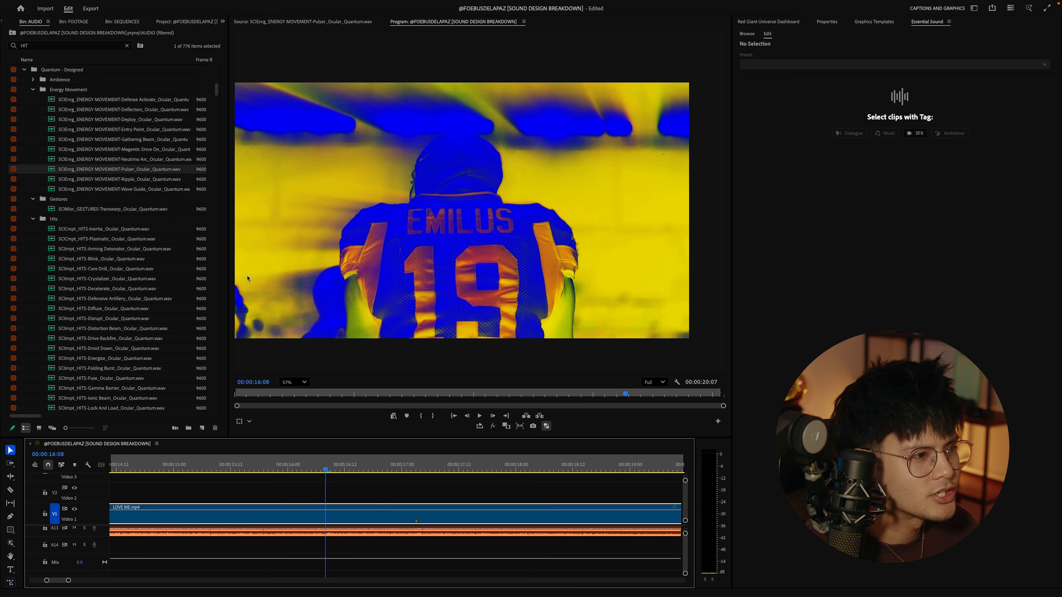
- Filter the audio bin for SHUTTER and audition DESIGNED SEQUENCE-Designed Camera Sequence 01
double_click(52, 46)
type("SHUTTE")
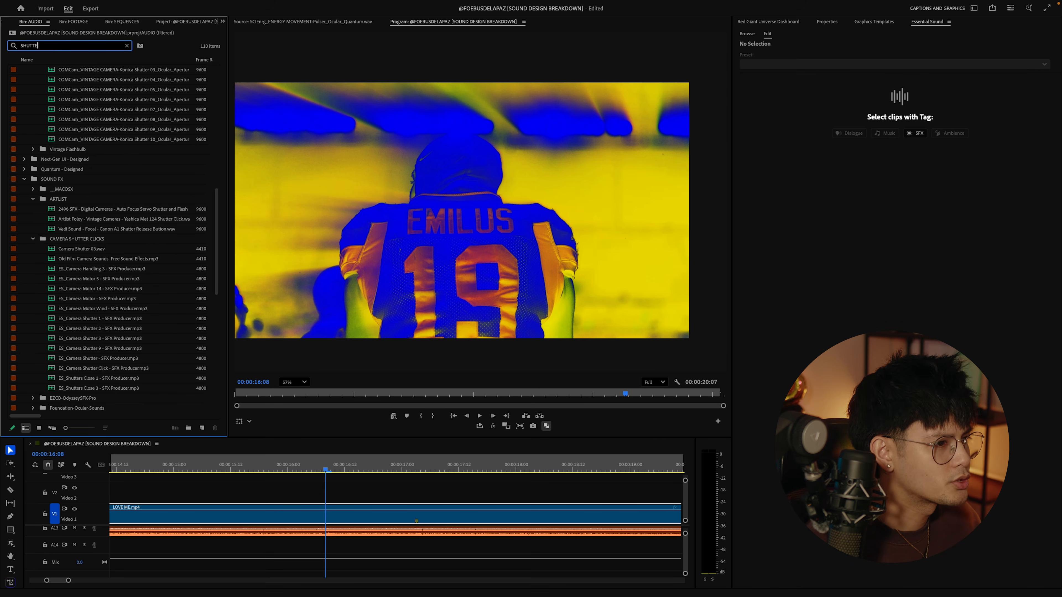
double_click(104, 79)
key("space")
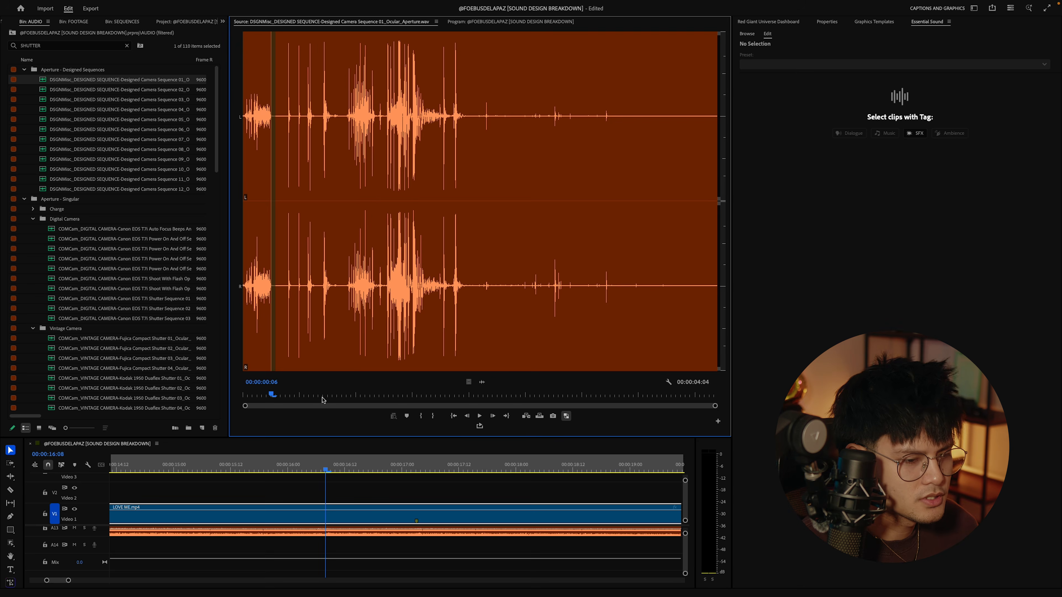
- Set the camera sound's out point at 00:00:00:06 and place the excerpt on track A14 at 00:00:16:08
key("o")
left_click_drag(324, 550, 324, 550)
key("space")
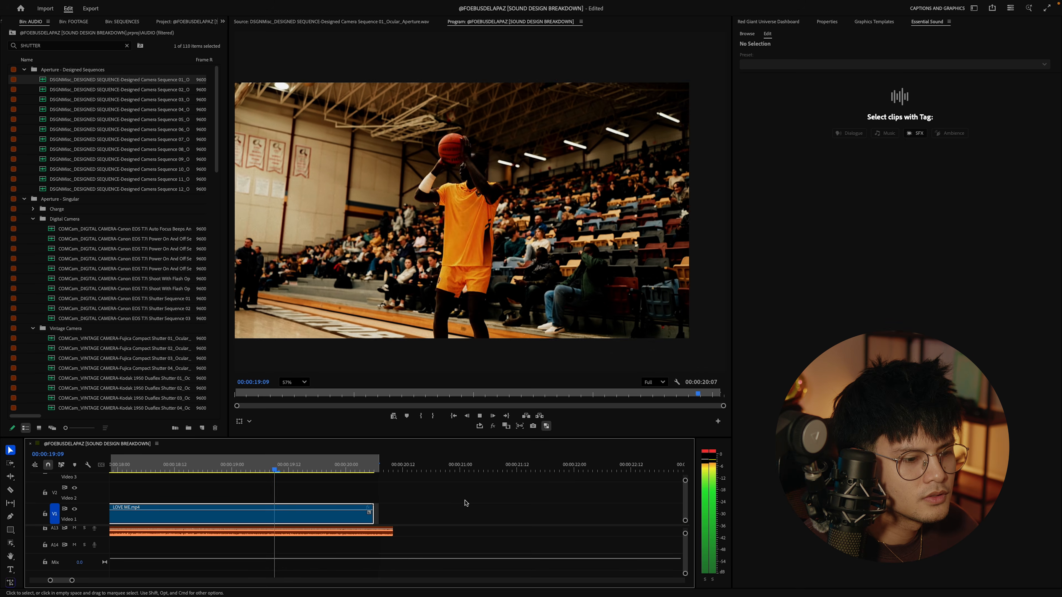
- Replay the section around the camera shutter clip on A14 to check its sync with the EMILUS jersey shot
key("space")
scroll(218, 484, "left", 5)
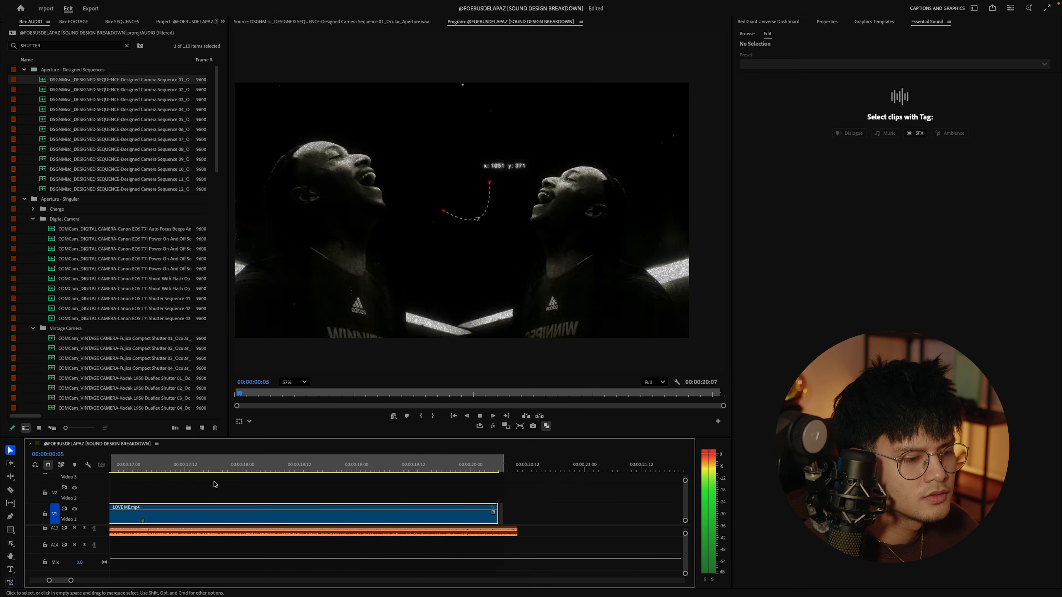
left_click(117, 467)
key("space")
scroll(183, 481, "left", 5)
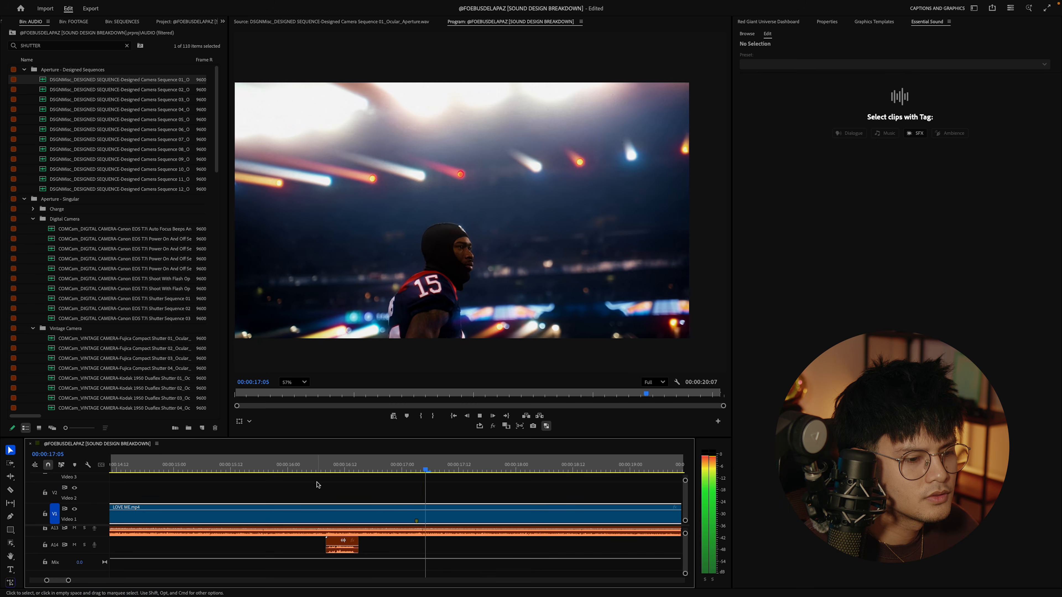
left_click(226, 466)
key("space")
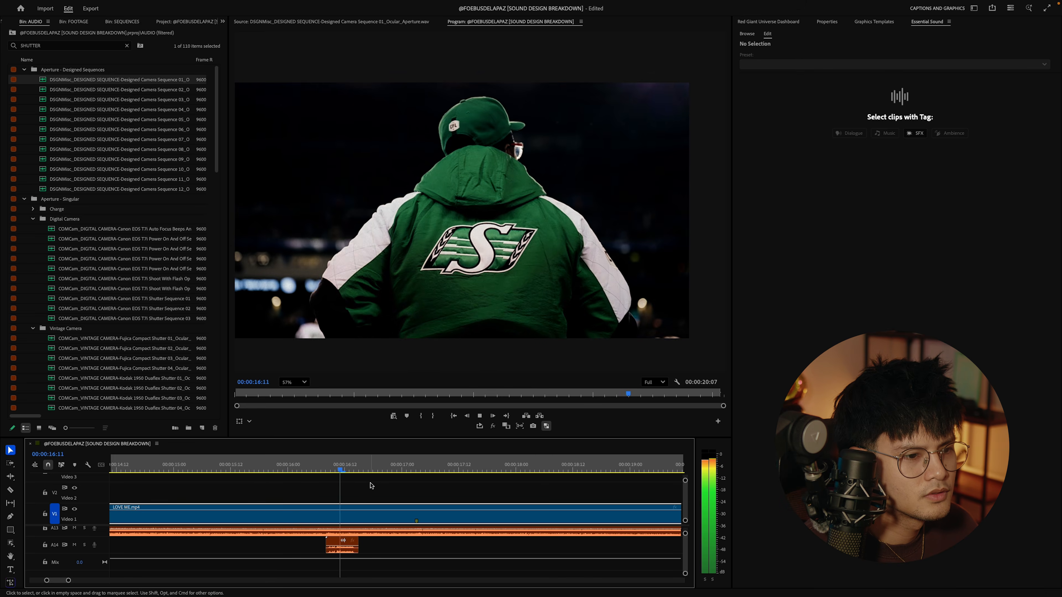
- Trim the last A13 clip to the end of LOVE ME.mp4 and move the sequence out point to that same end
scroll(391, 496, "down", 5)
scroll(392, 496, "down", 4)
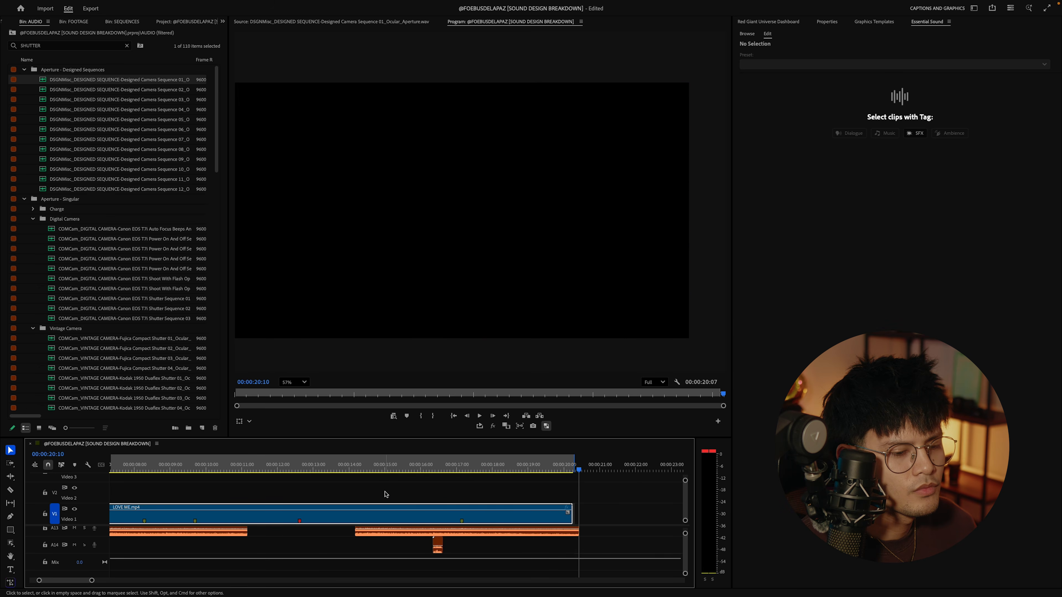
left_click_drag(578, 532, 572, 528)
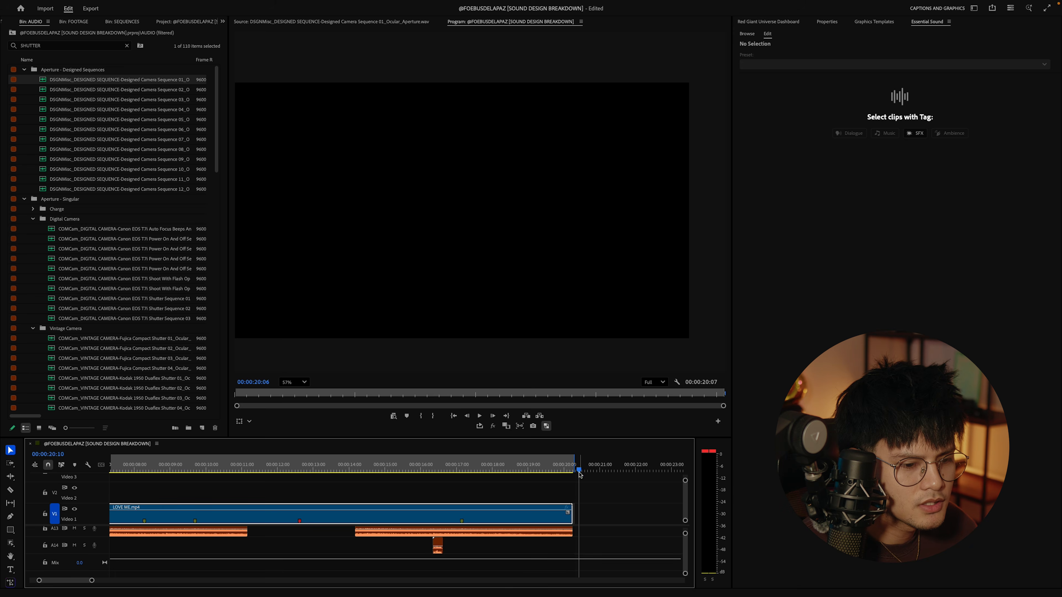
left_click_drag(573, 463, 573, 463)
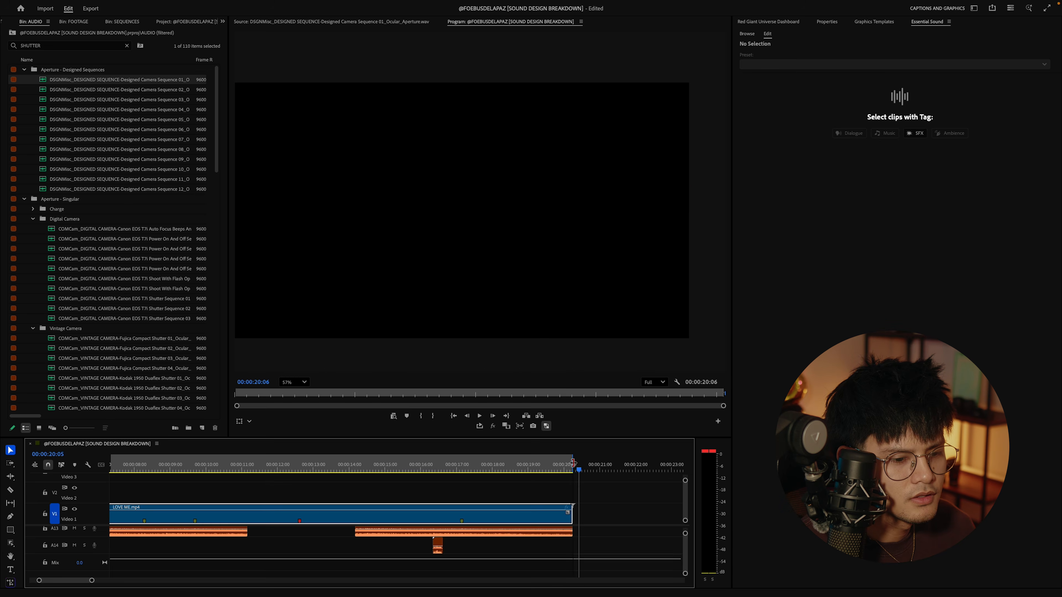
left_click(587, 506)
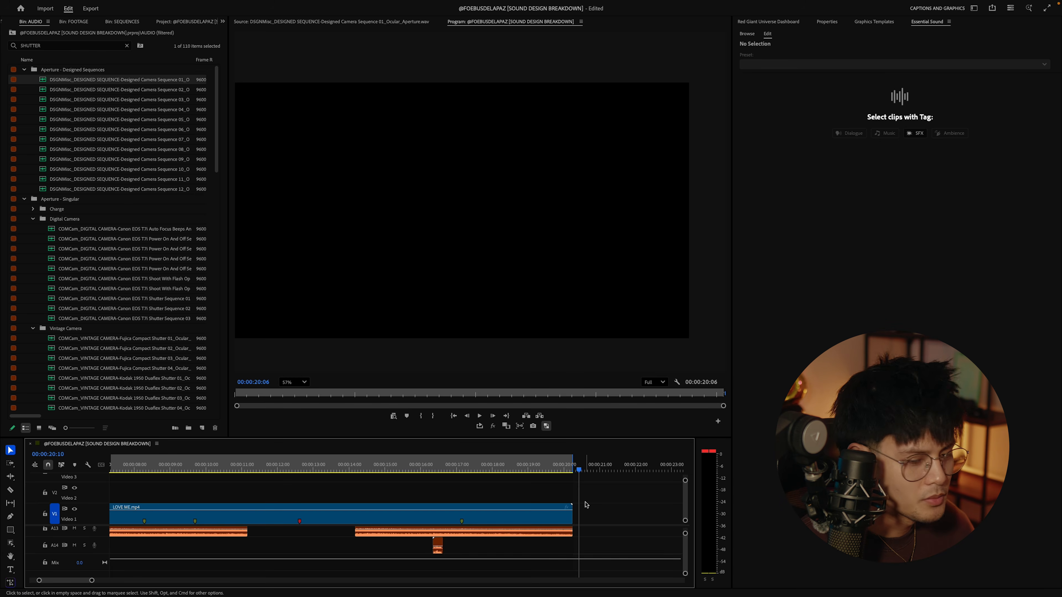
- Watch the whole sequence in full-screen playback and return to the editing workspace
key("Return")
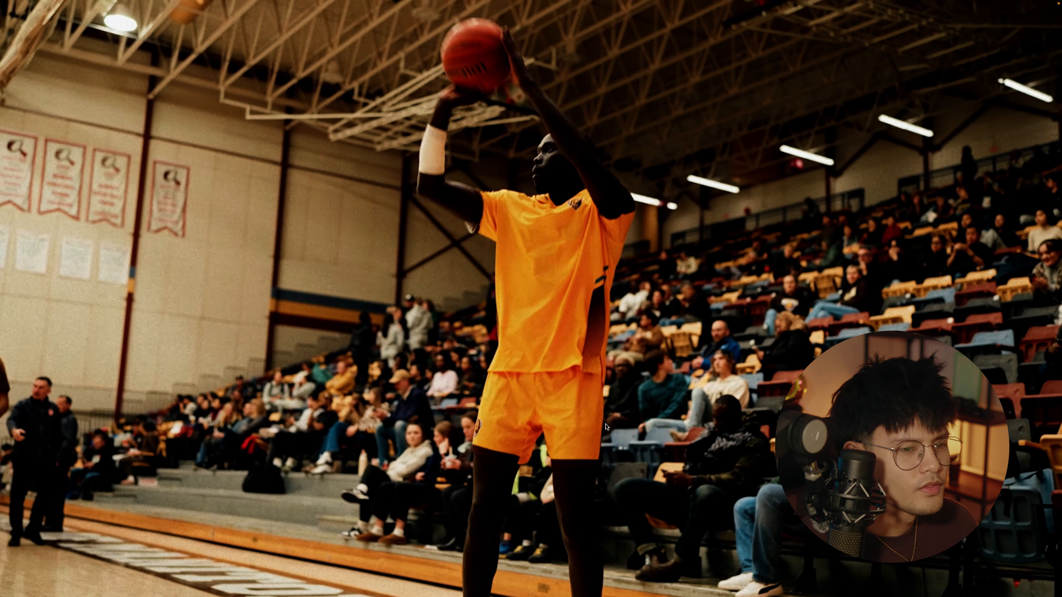
key("ctrl+grave")
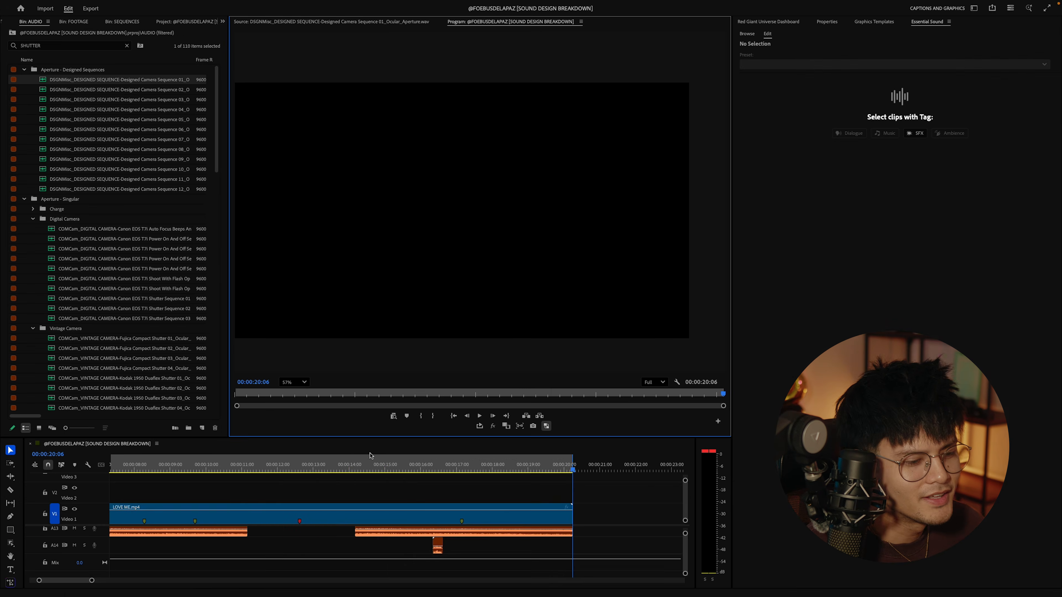
- Maximize the timeline to examine the layered clips on tracks A1 to A14, restore the layout, and park the playhead at 00:00:02:07
scroll(341, 497, "down", 3)
scroll(342, 500, "down", 3)
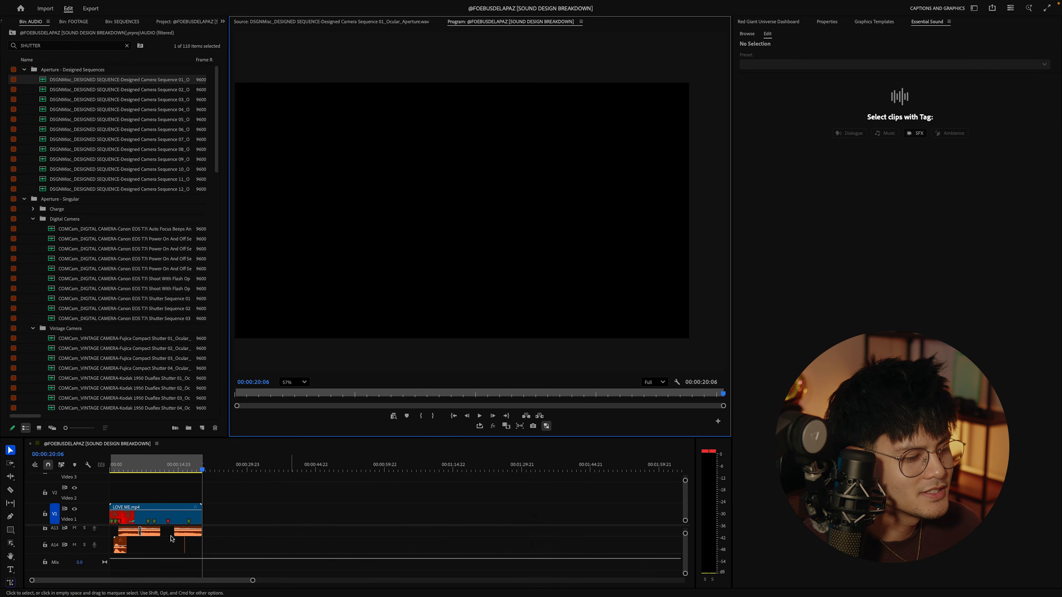
key("grave")
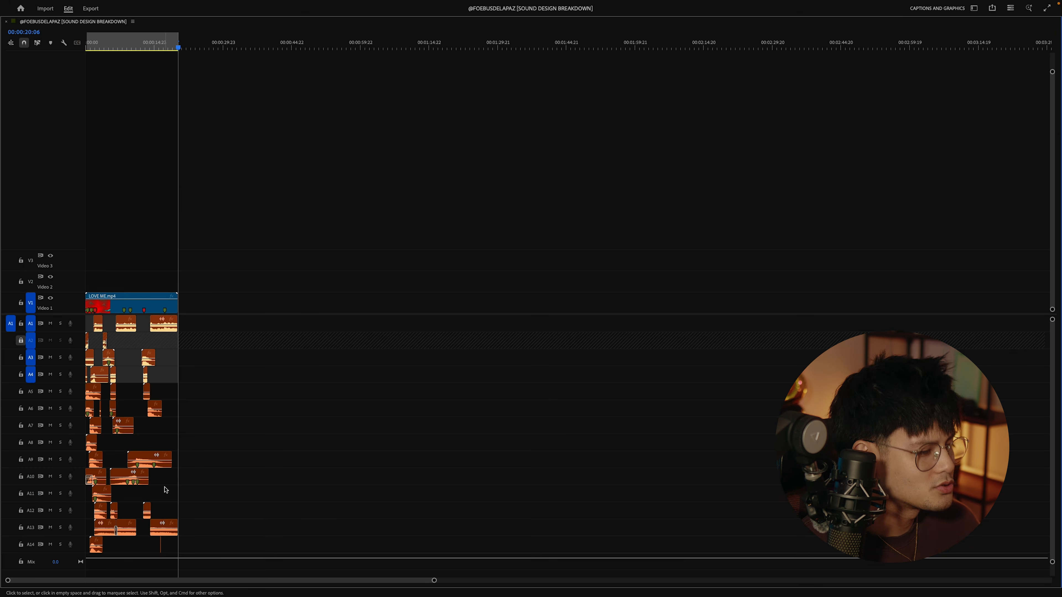
key("super+equal")
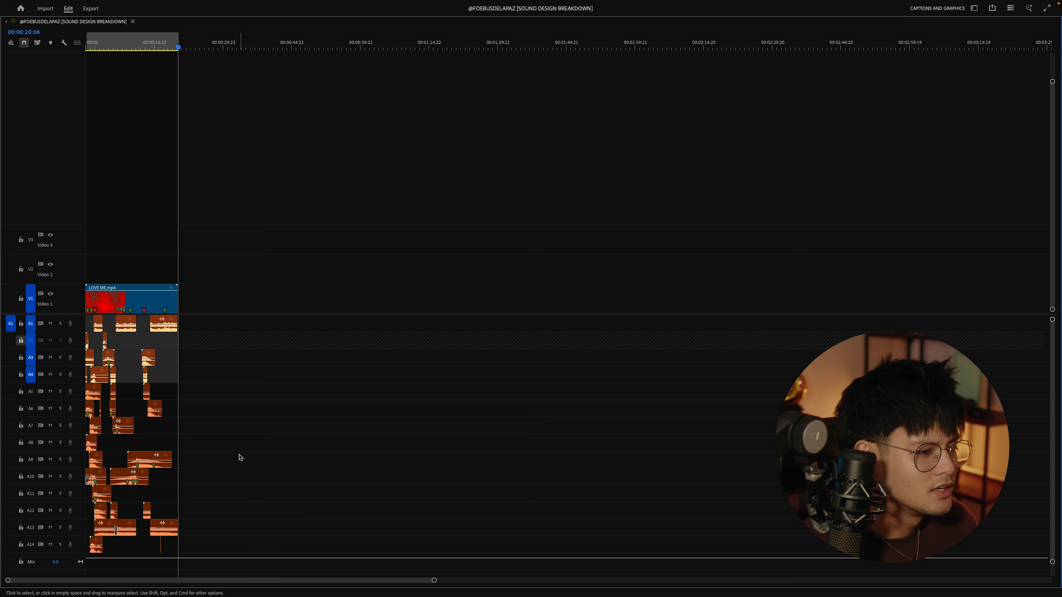
scroll(240, 458, "up", 4)
key("grave")
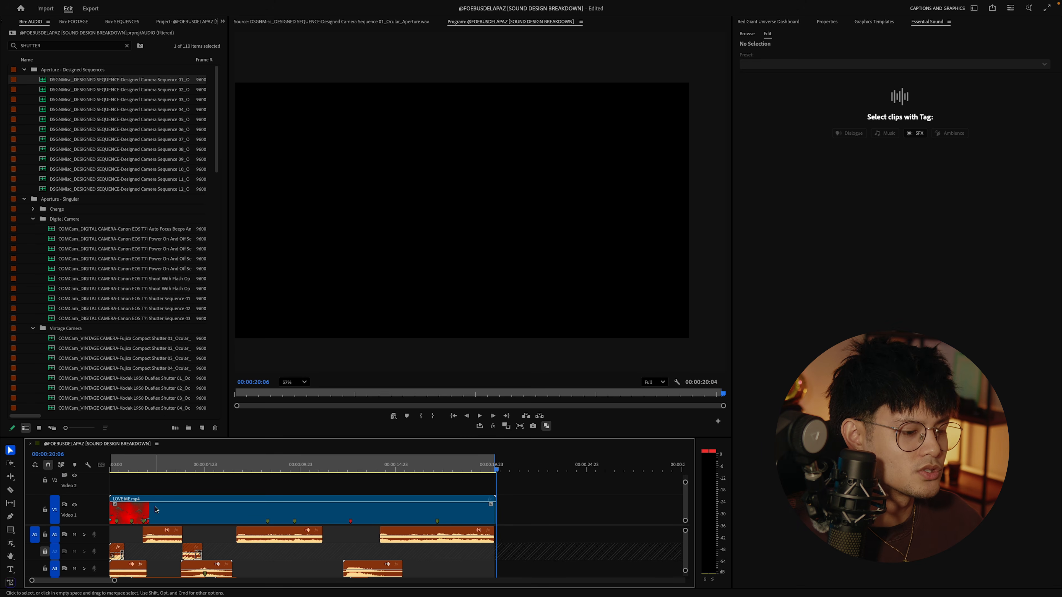
left_click(153, 469)
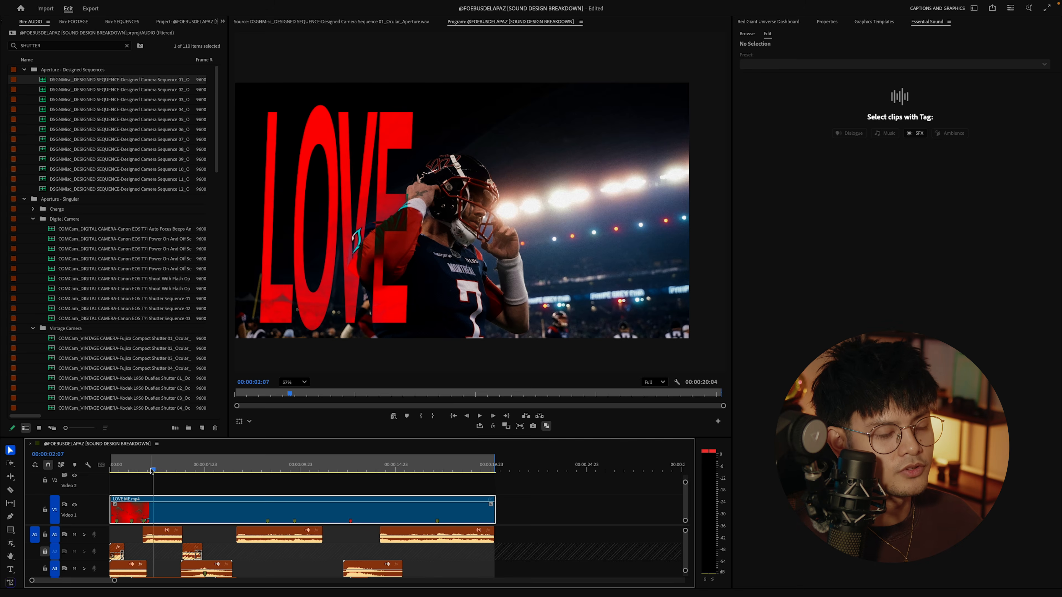